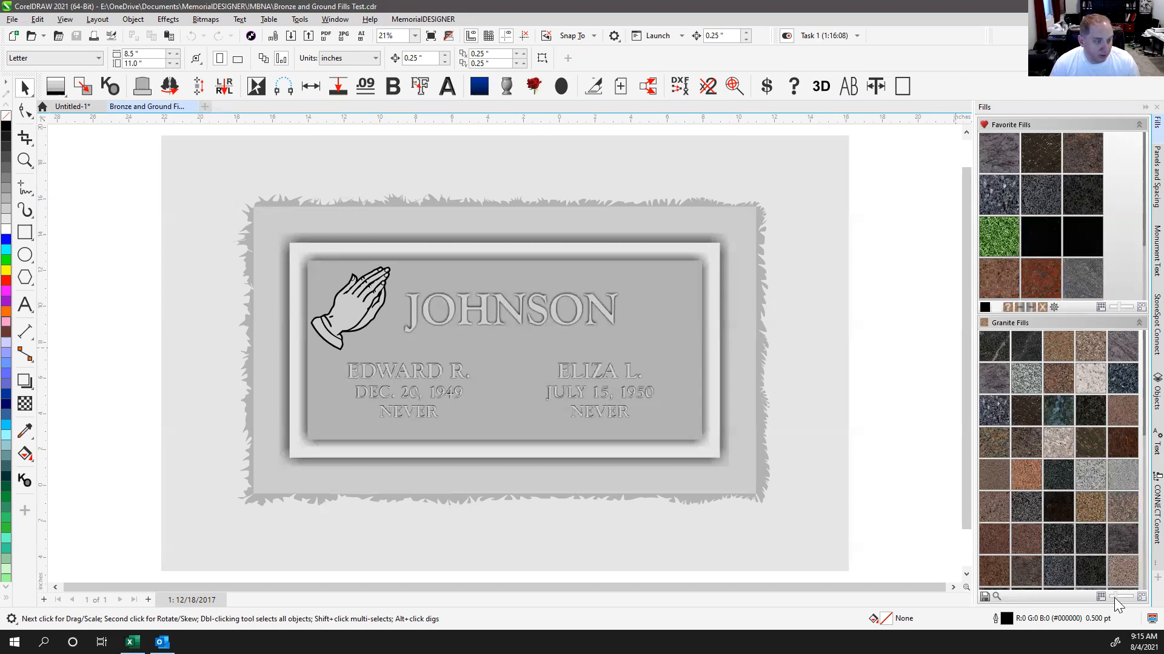
Step: Enlarge the Granite Fills swatches to two per row and scroll down to more granite samples
{"action": "left_click_drag", "start_coordinate": [1116, 597], "coordinate": [1129, 597]}
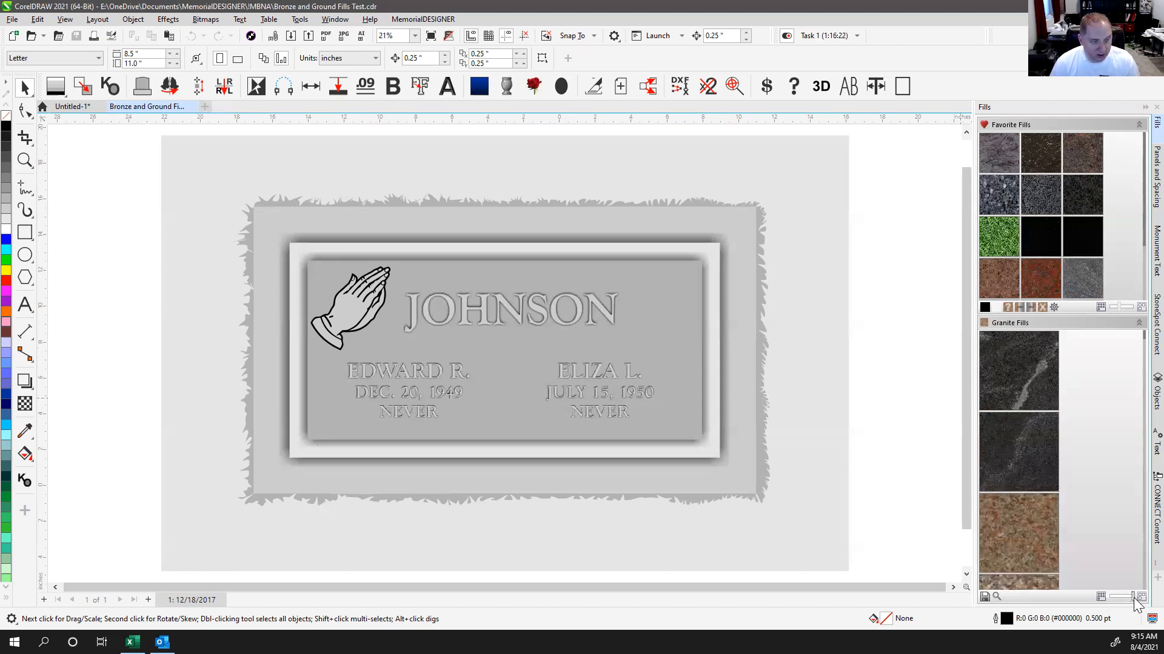
{"action": "key", "text": "Left"}
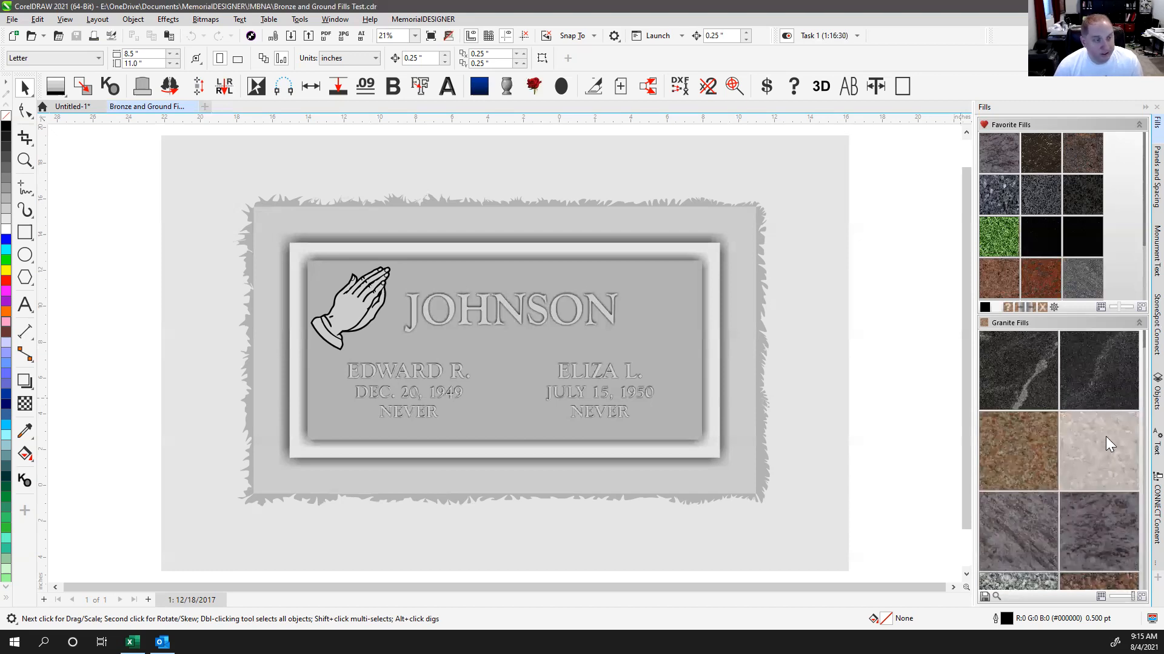
{"action": "scroll", "coordinate": [1067, 406], "scroll_direction": "down", "scroll_amount": 2}
{"action": "scroll", "coordinate": [1064, 416], "scroll_direction": "down", "scroll_amount": 5}
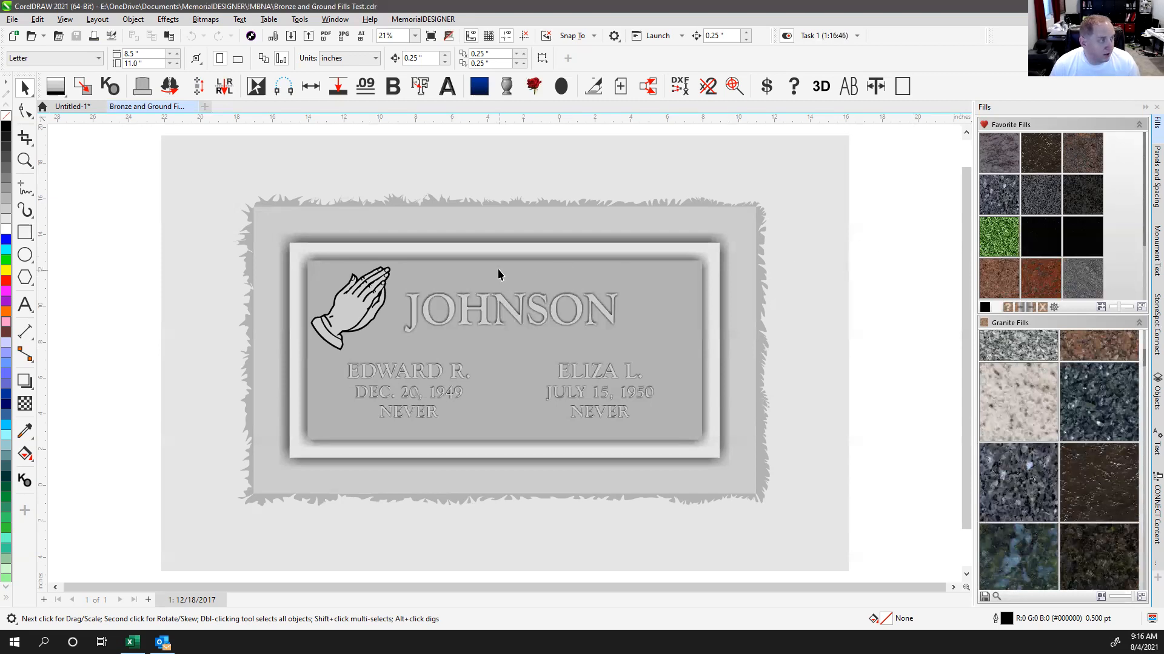
{"action": "left_click", "coordinate": [486, 310]}
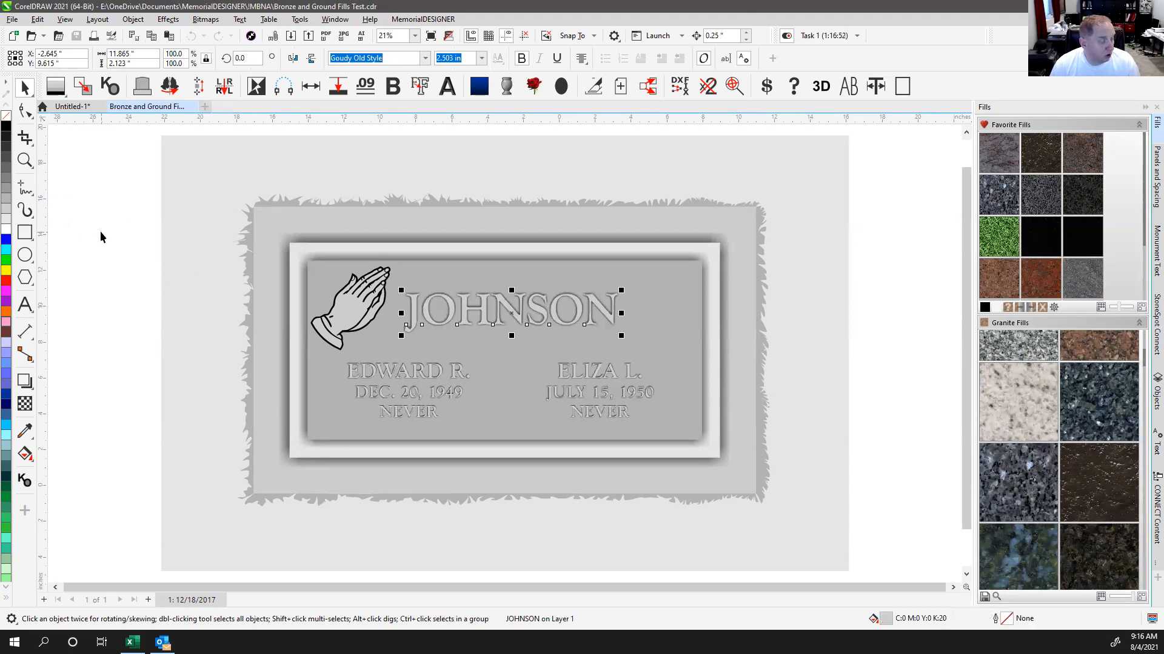
{"action": "left_click", "coordinate": [426, 273]}
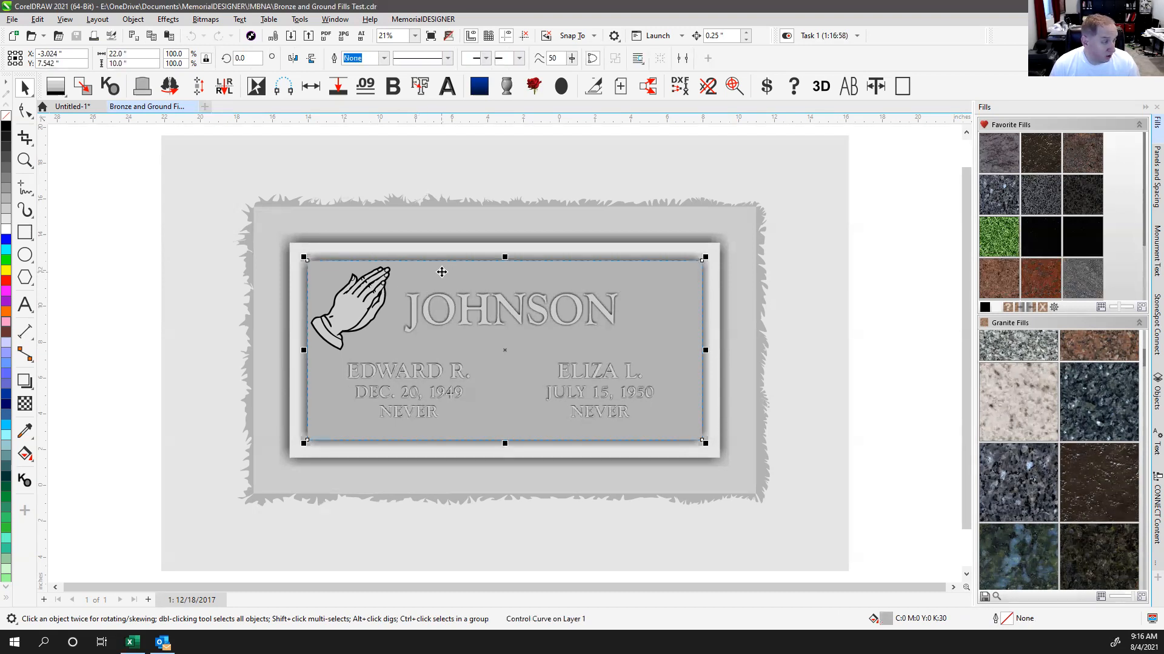
{"action": "left_click", "coordinate": [431, 245]}
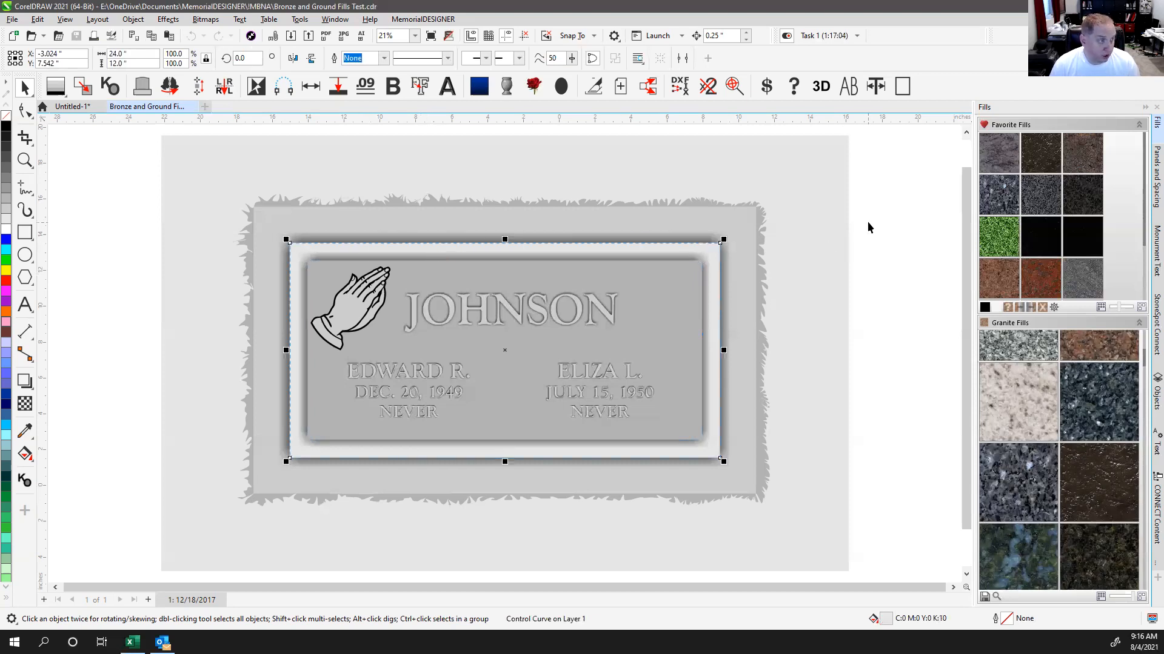
{"action": "left_click_drag", "start_coordinate": [871, 218], "coordinate": [420, 428]}
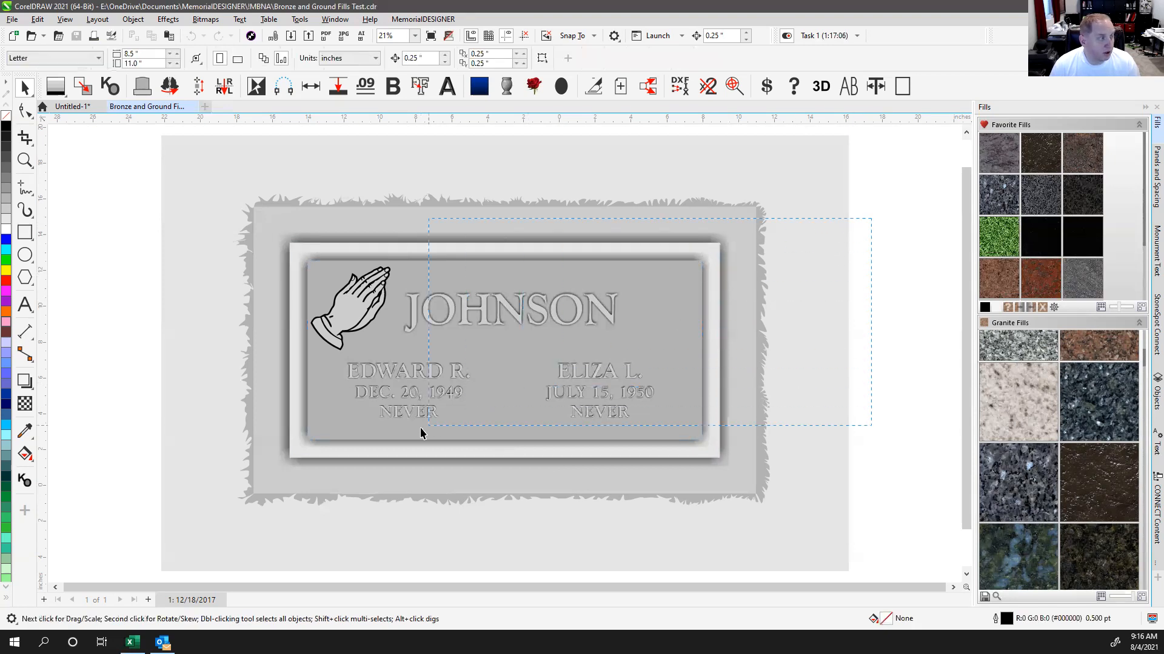
{"action": "left_click_drag", "start_coordinate": [267, 478], "coordinate": [256, 489]}
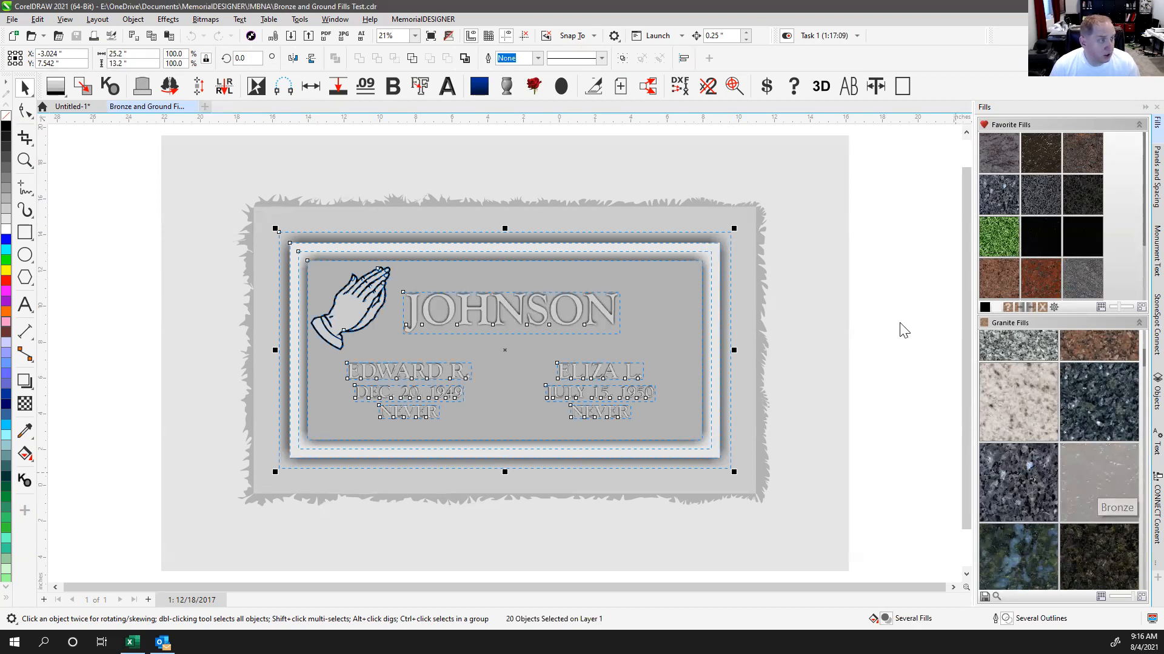
{"action": "left_click", "coordinate": [893, 340]}
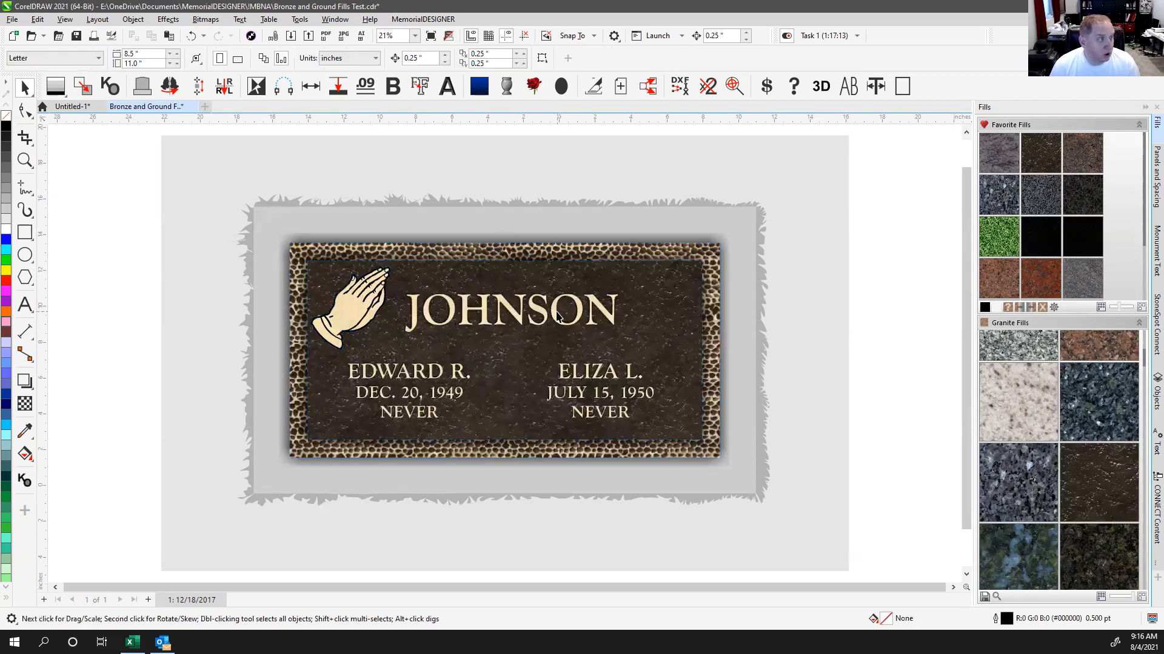
{"action": "left_click", "coordinate": [556, 315]}
{"action": "scroll", "coordinate": [504, 351], "scroll_direction": "up", "scroll_amount": 4}
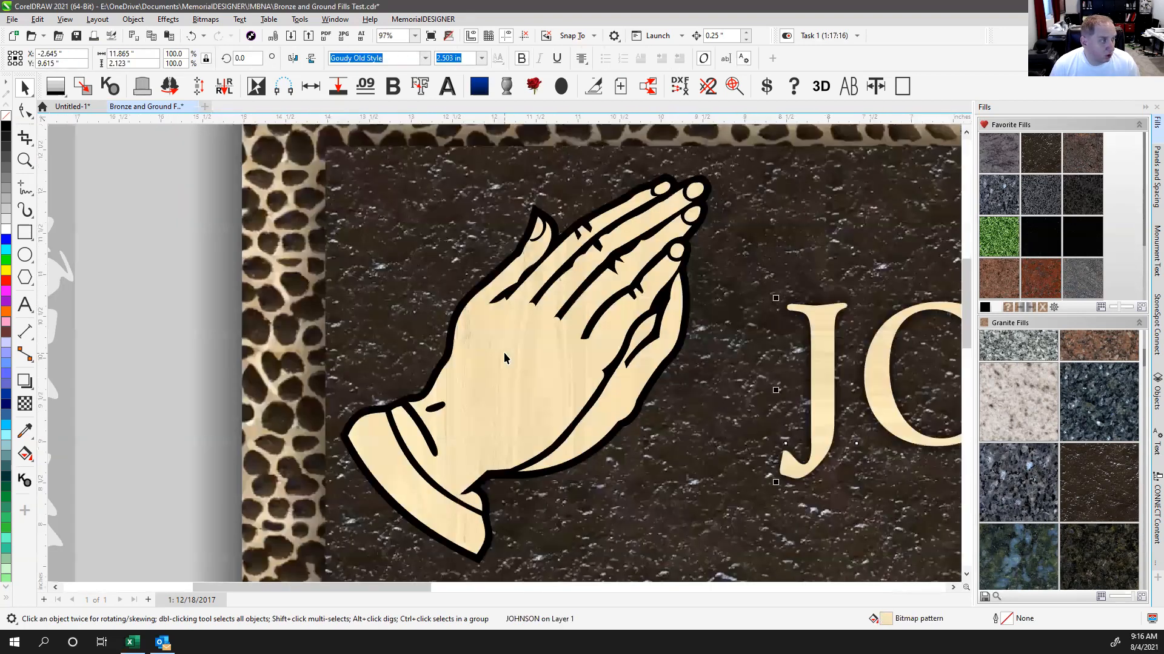
{"action": "scroll", "coordinate": [503, 351], "scroll_direction": "up", "scroll_amount": 2}
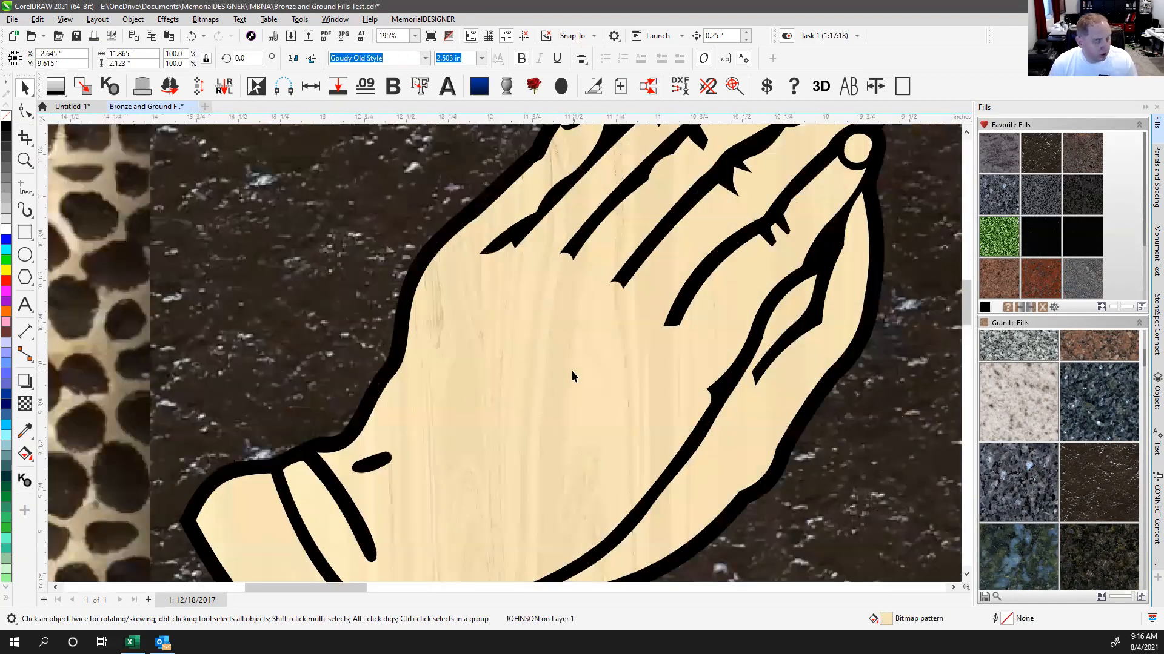
{"action": "scroll", "coordinate": [504, 352], "scroll_direction": "down", "scroll_amount": 1}
{"action": "scroll", "coordinate": [503, 353], "scroll_direction": "down", "scroll_amount": 3}
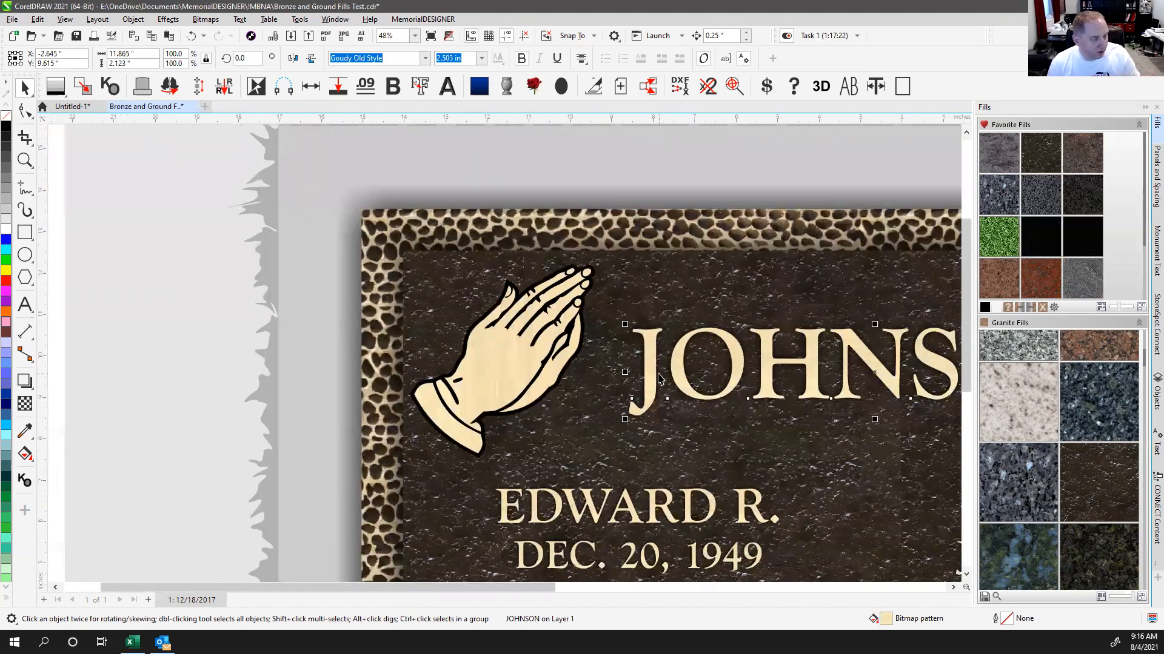
{"action": "scroll", "coordinate": [704, 371], "scroll_direction": "down", "scroll_amount": 1}
{"action": "scroll", "coordinate": [503, 357], "scroll_direction": "down", "scroll_amount": 1}
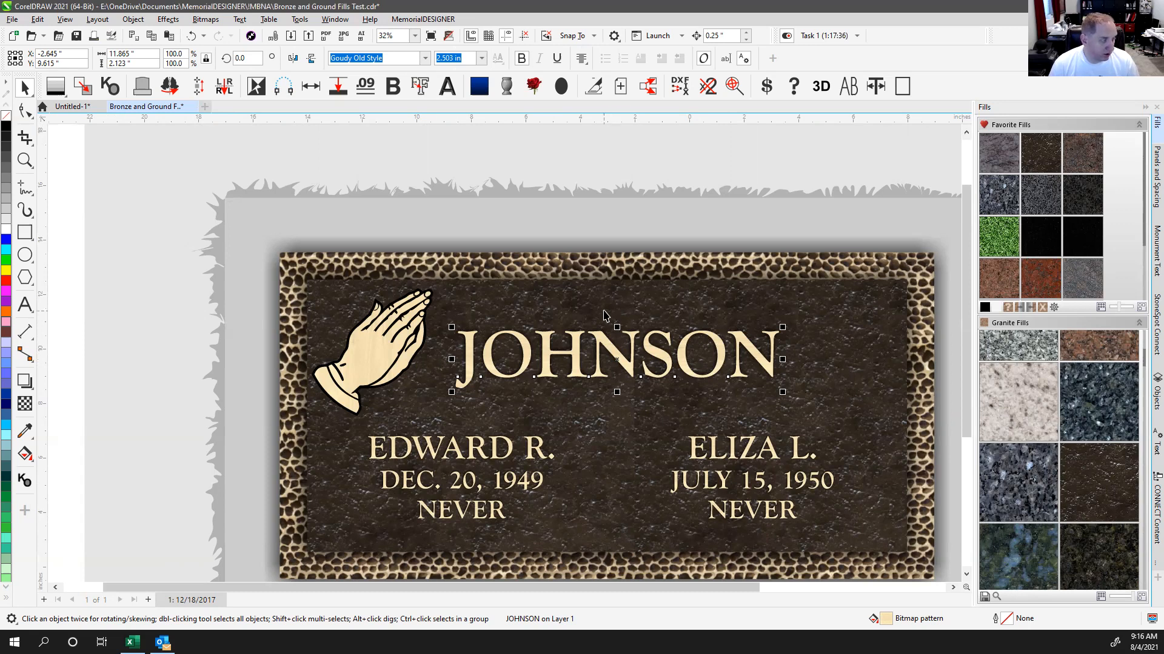
{"action": "left_click", "coordinate": [666, 300]}
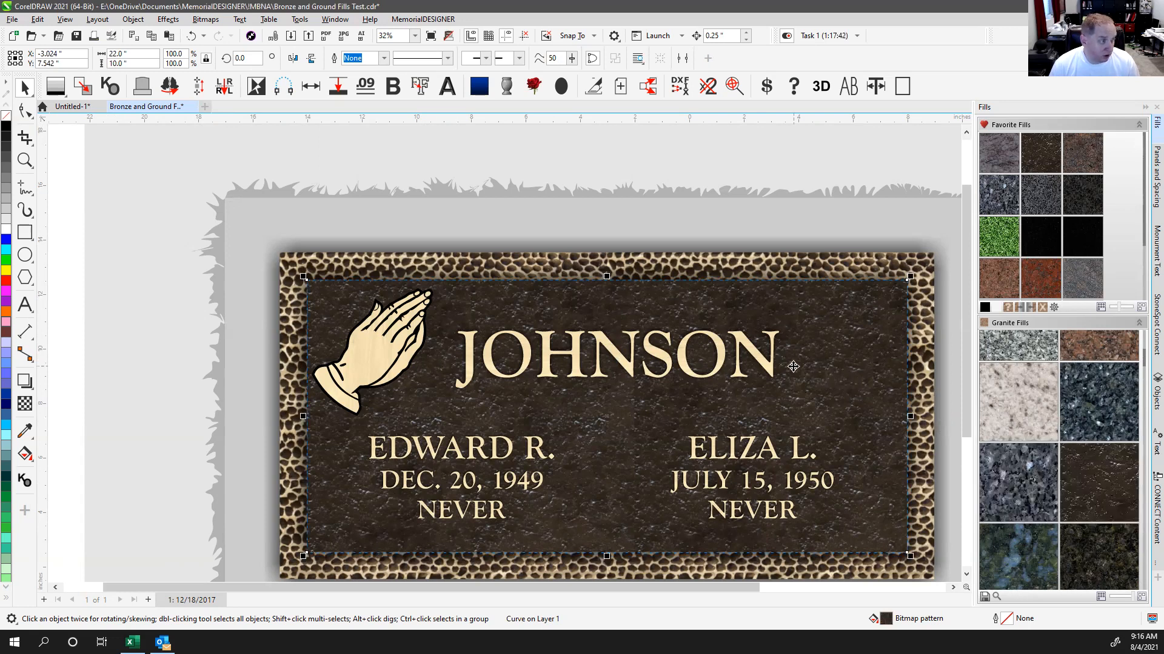
{"action": "left_click", "coordinate": [669, 264]}
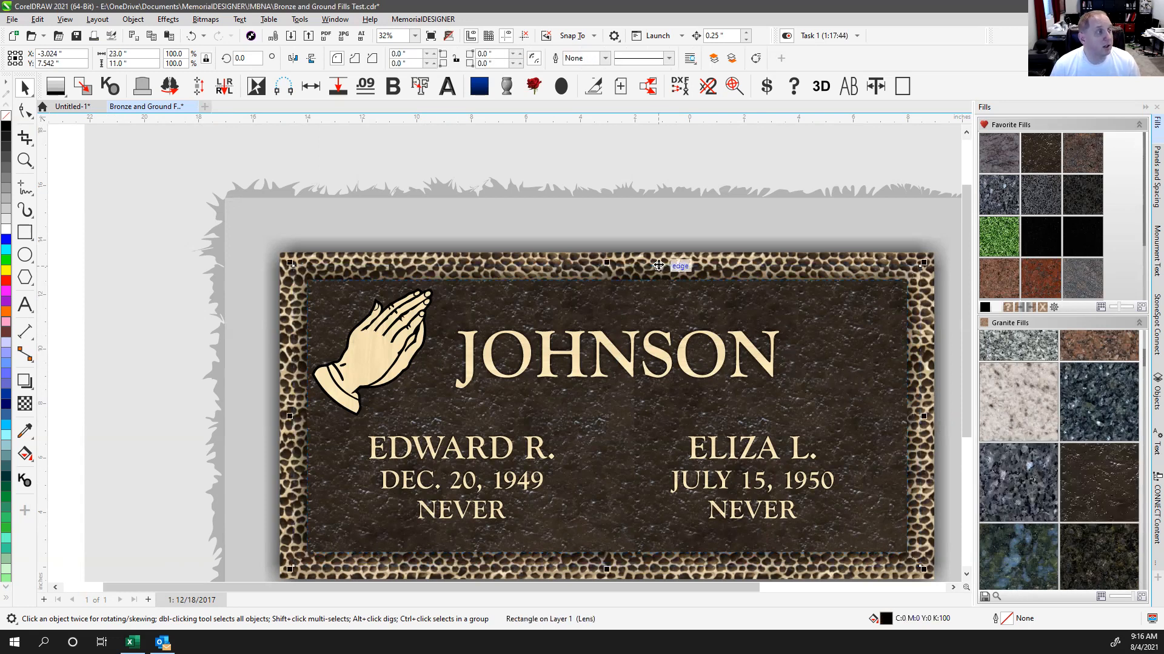
{"action": "left_click", "coordinate": [668, 261], "text": "alt"}
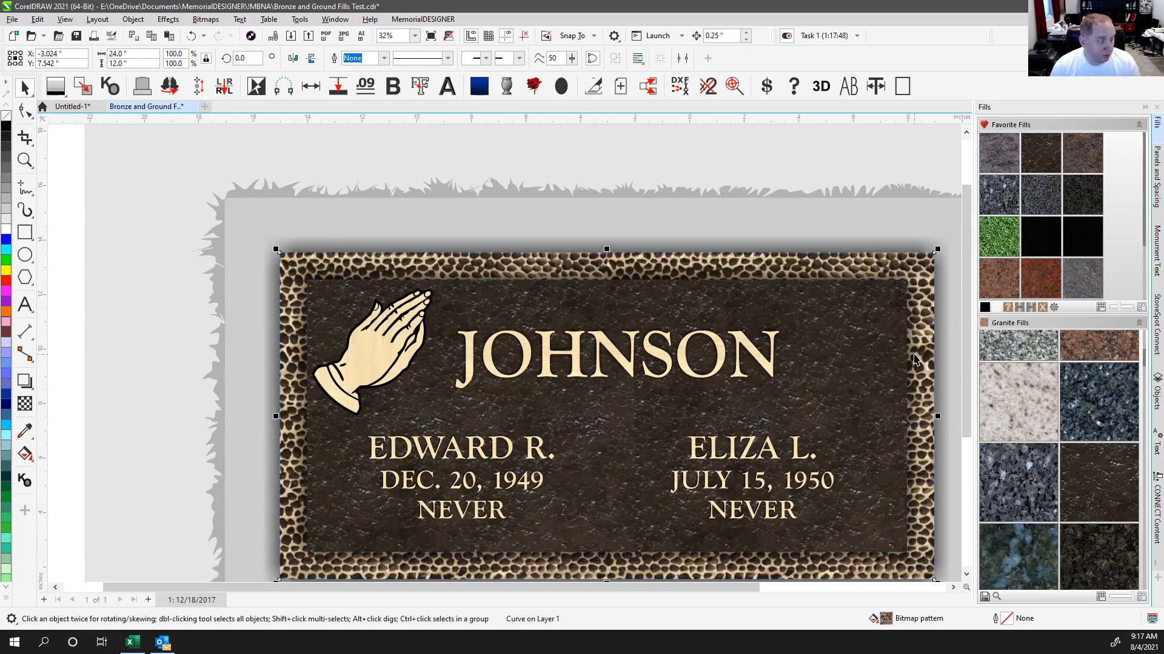
{"action": "scroll", "coordinate": [913, 353], "scroll_direction": "down", "scroll_amount": 1}
{"action": "left_click", "coordinate": [271, 147]}
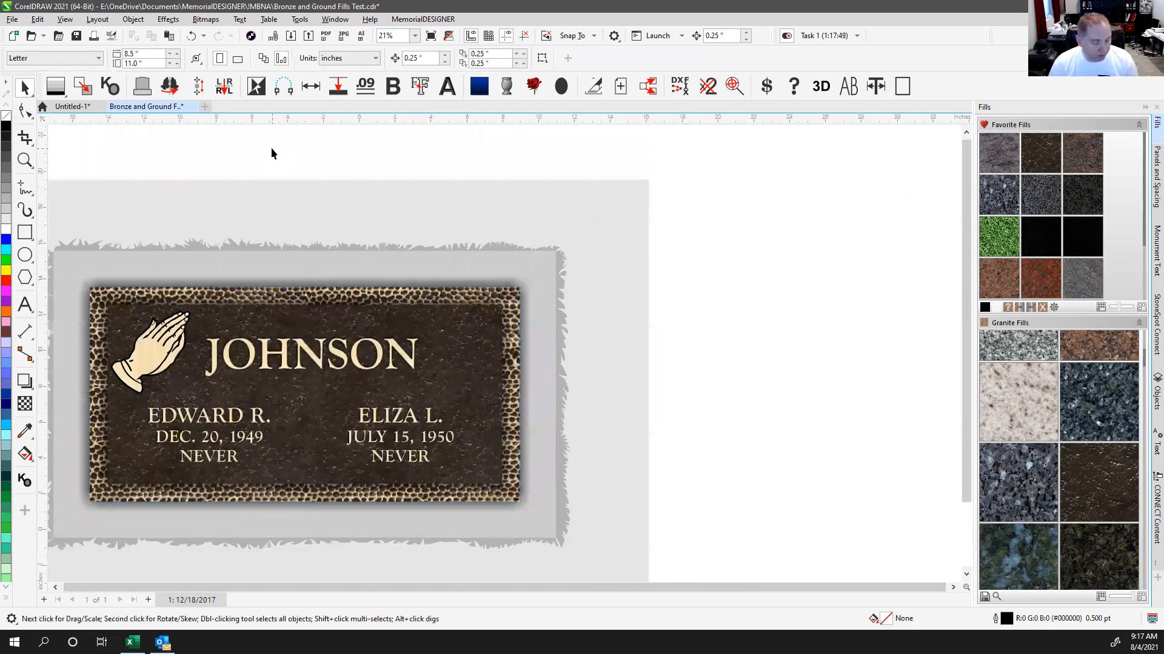
Step: Draw a light grey rectangle beside the plaque with two darker grey copies stacked below
{"action": "key", "text": "F4"}
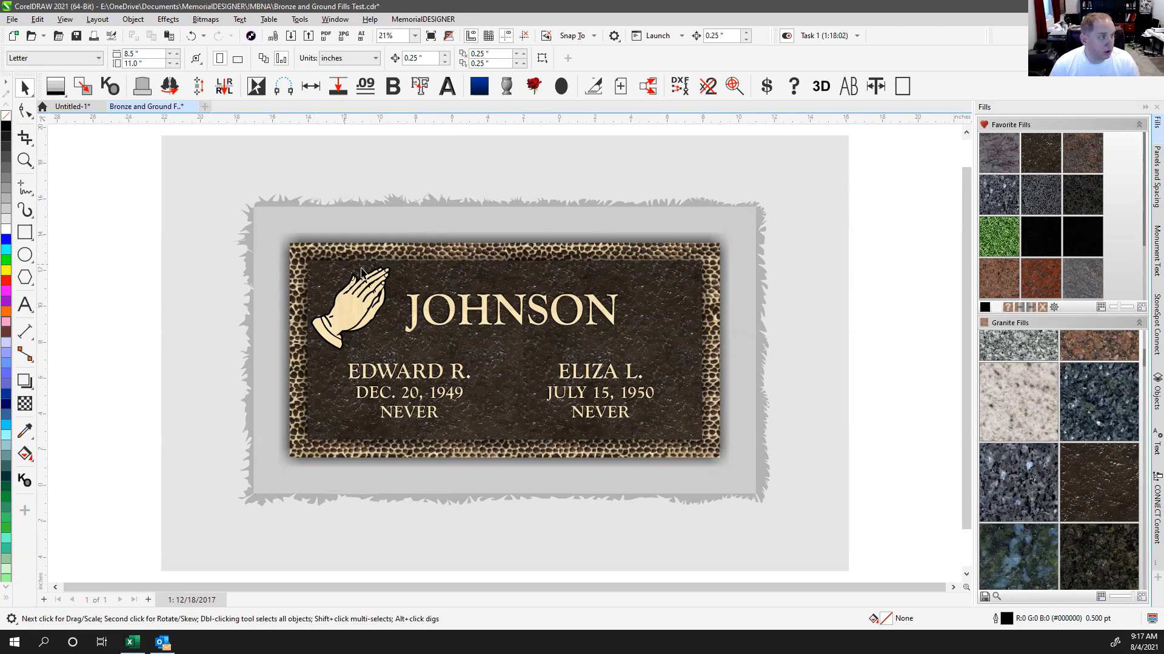
{"action": "left_click", "coordinate": [25, 232]}
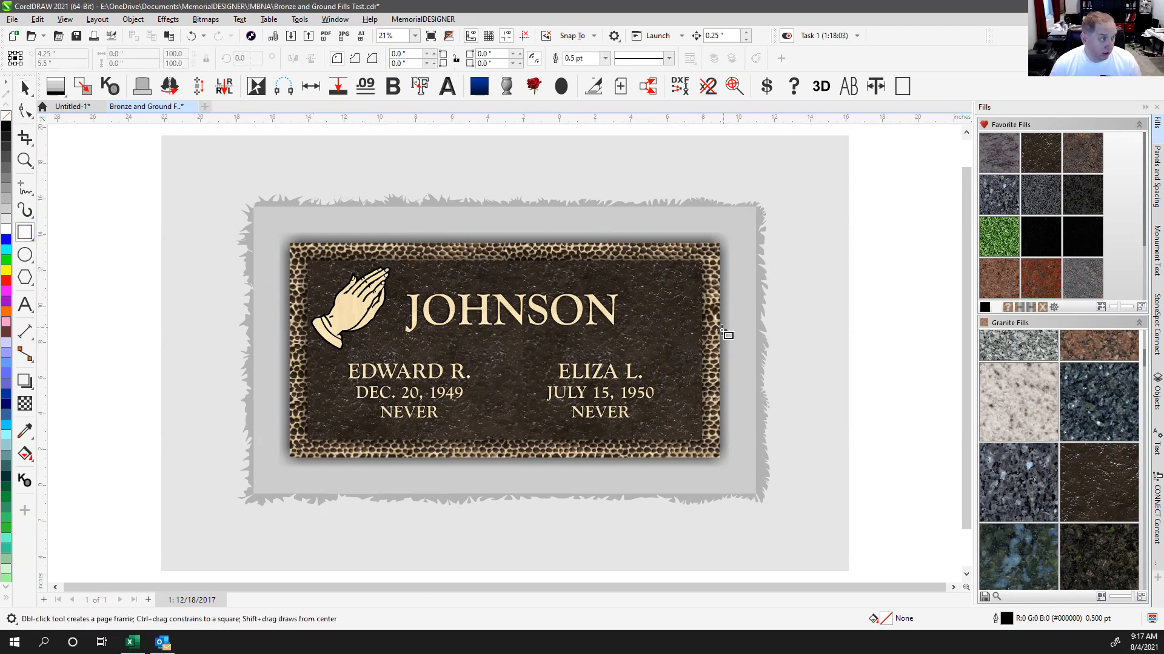
{"action": "scroll", "coordinate": [512, 355], "scroll_direction": "down", "scroll_amount": 1}
{"action": "left_click_drag", "start_coordinate": [656, 308], "coordinate": [801, 400]}
{"action": "left_click", "coordinate": [25, 88]}
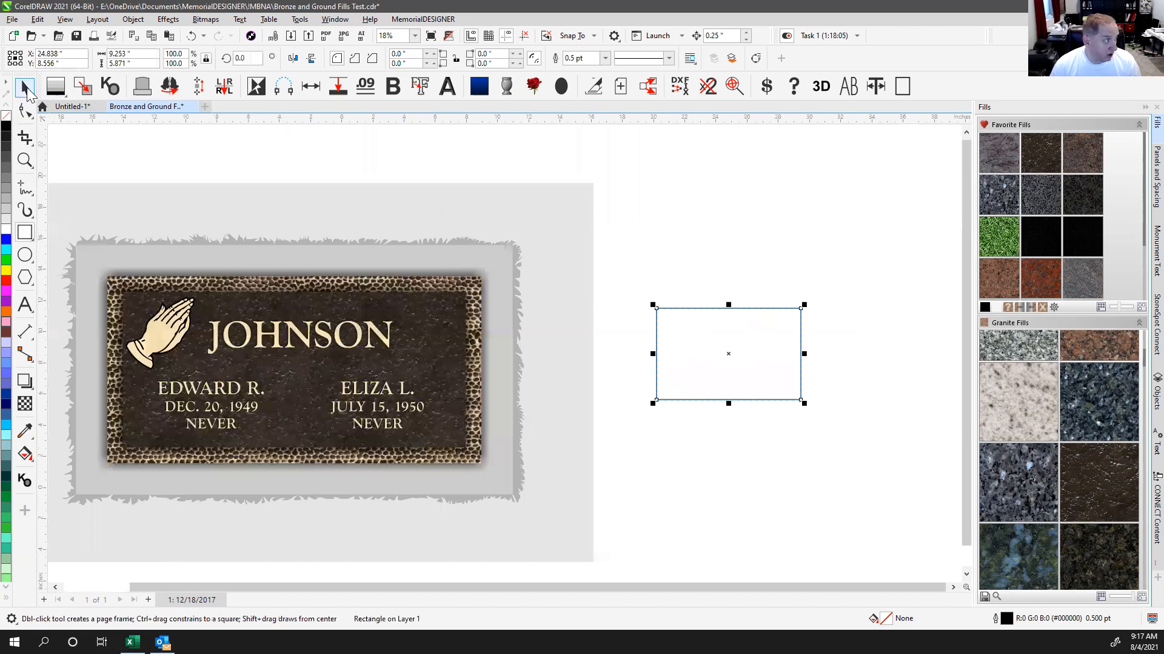
{"action": "left_click", "coordinate": [5, 220]}
{"action": "left_click_drag", "start_coordinate": [727, 333], "coordinate": [753, 563]}
{"action": "left_click", "coordinate": [6, 212]}
{"action": "left_click", "coordinate": [6, 205]}
Step: Apply the Bronze fill set to the three stacked rectangles
{"action": "scroll", "coordinate": [834, 345], "scroll_direction": "down", "scroll_amount": 1}
{"action": "left_click_drag", "start_coordinate": [535, 281], "coordinate": [331, 585]}
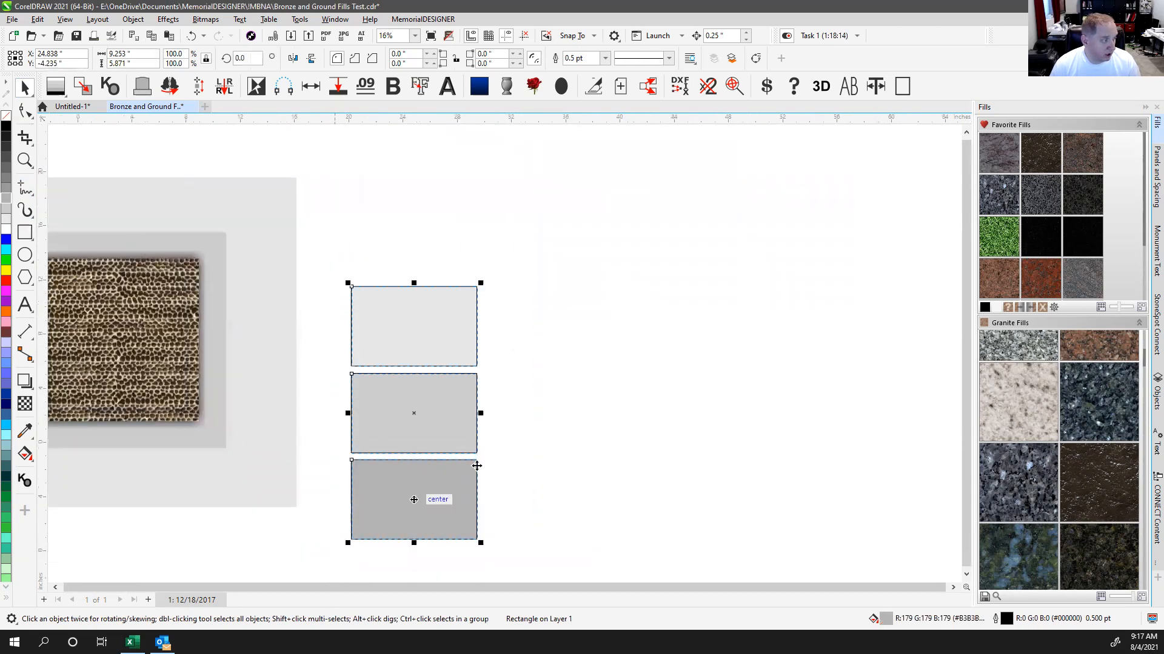
{"action": "left_click", "coordinate": [1101, 483]}
{"action": "left_click", "coordinate": [577, 292]}
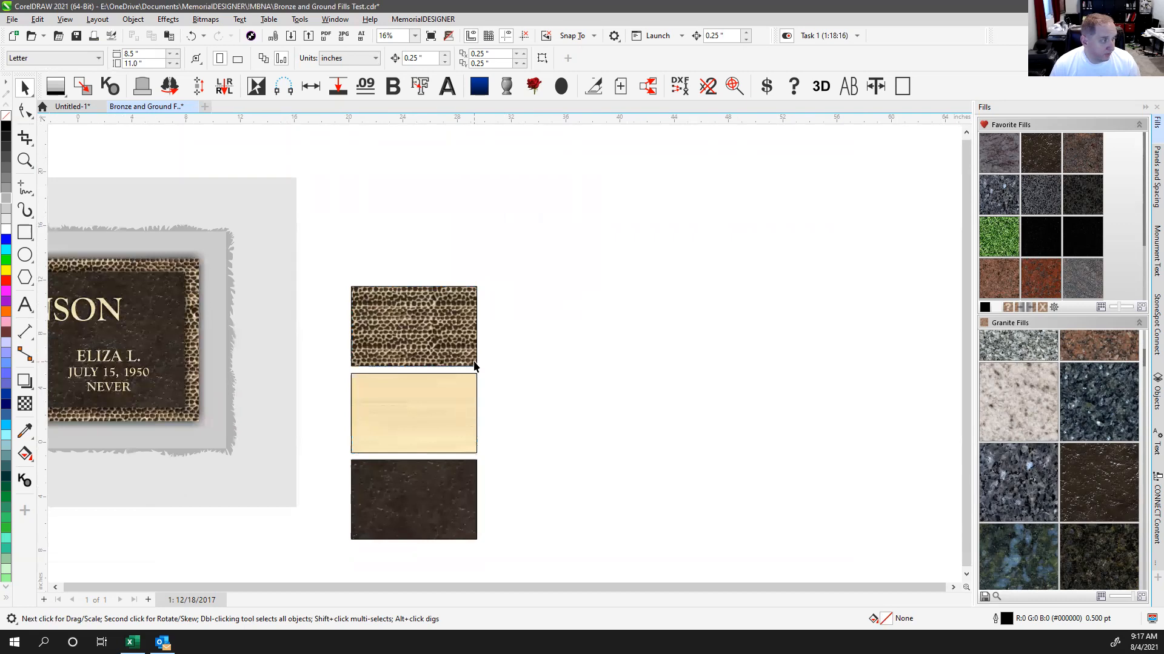
{"action": "key", "text": "F4"}
Step: Delete the hammered-texture sample rectangle
{"action": "left_click", "coordinate": [834, 395]}
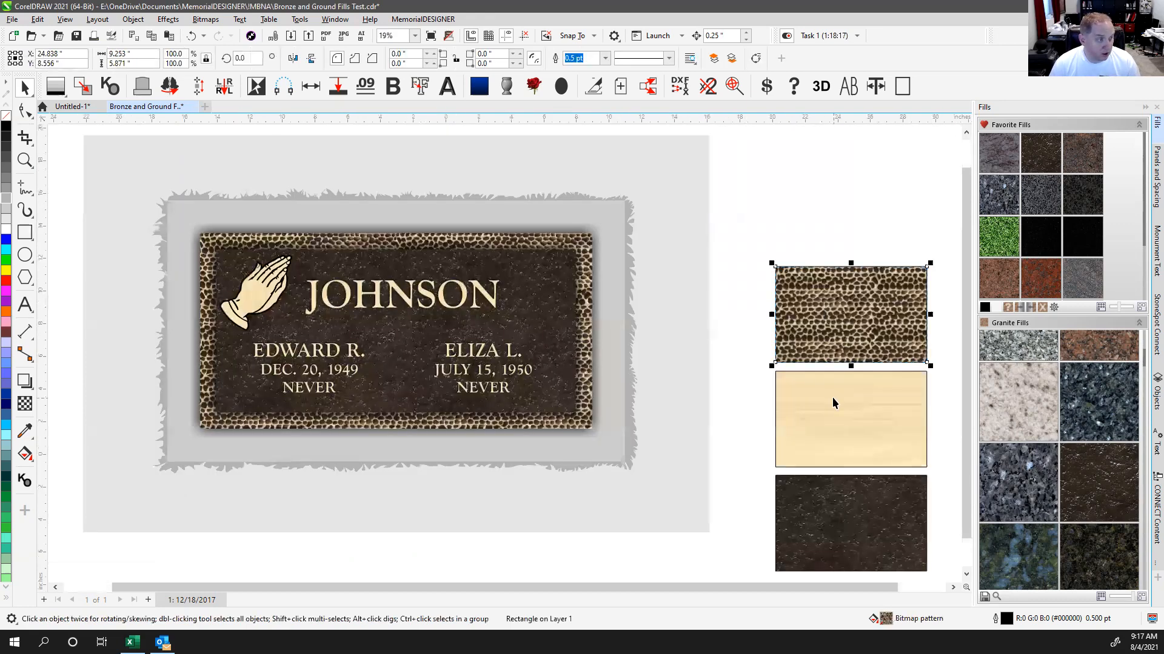
{"action": "left_click", "coordinate": [795, 184]}
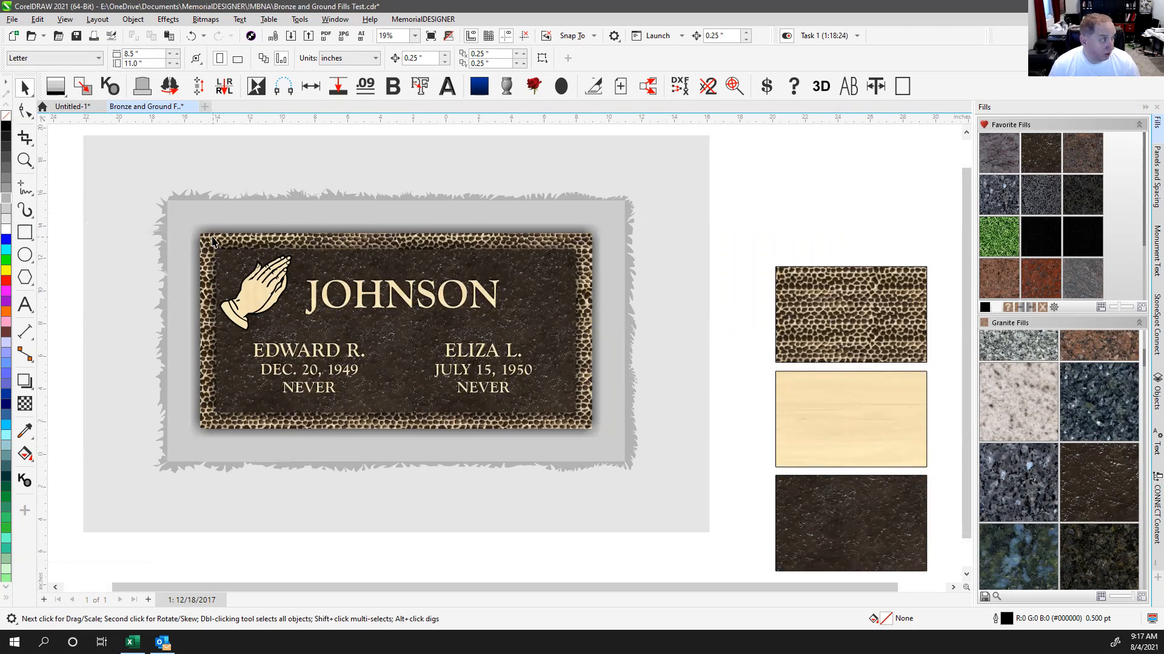
{"action": "left_click", "coordinate": [810, 287]}
{"action": "key", "text": "Delete"}
Step: Delete the cream and dark bronze sample rectangles and fit the page in view
{"action": "left_click", "coordinate": [810, 451]}
{"action": "key", "text": "Delete"}
{"action": "left_click", "coordinate": [825, 509]}
{"action": "key", "text": "Delete"}
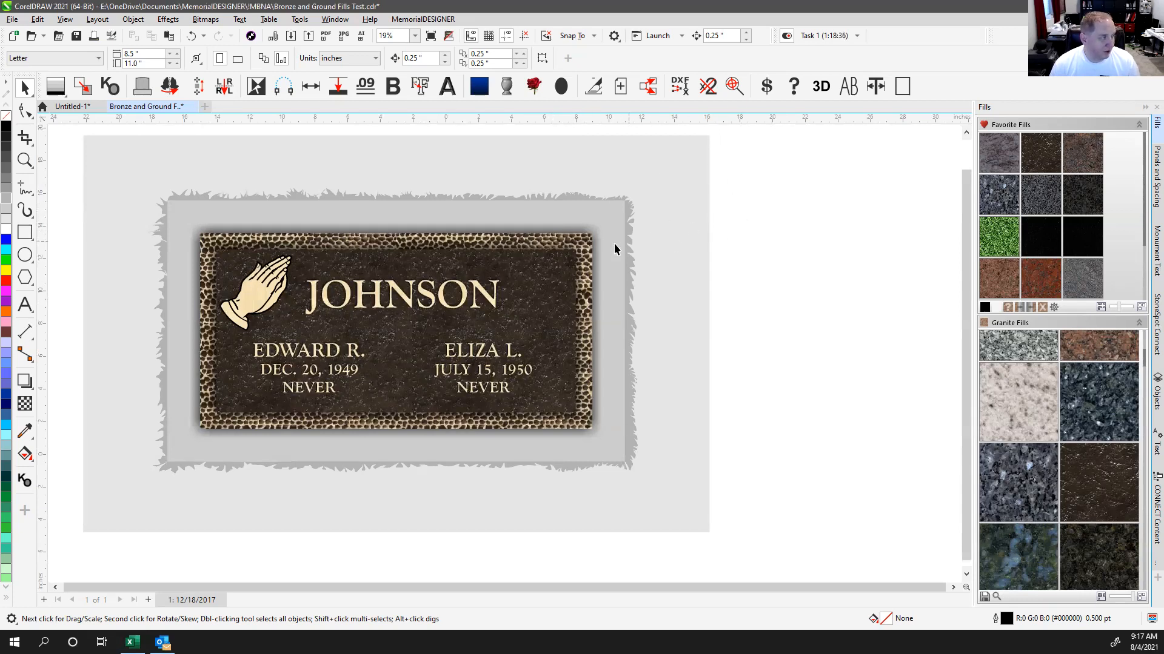
{"action": "key", "text": "shift+F4"}
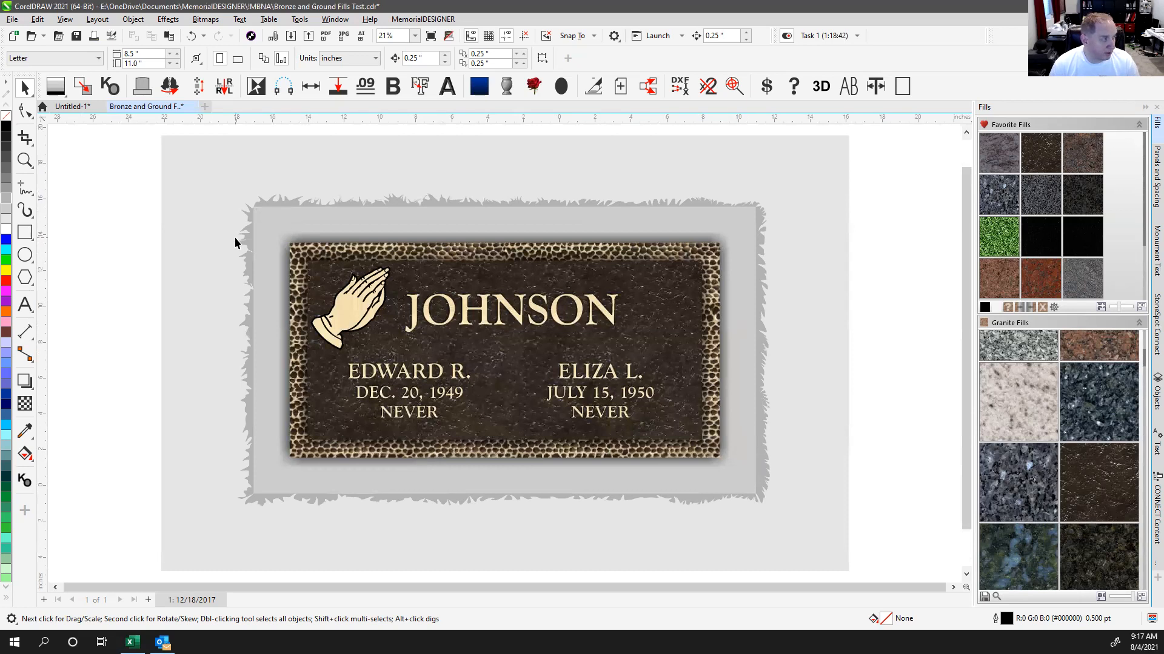
Step: Give the background frame behind the plaque a grey granite fill
{"action": "left_click", "coordinate": [262, 224]}
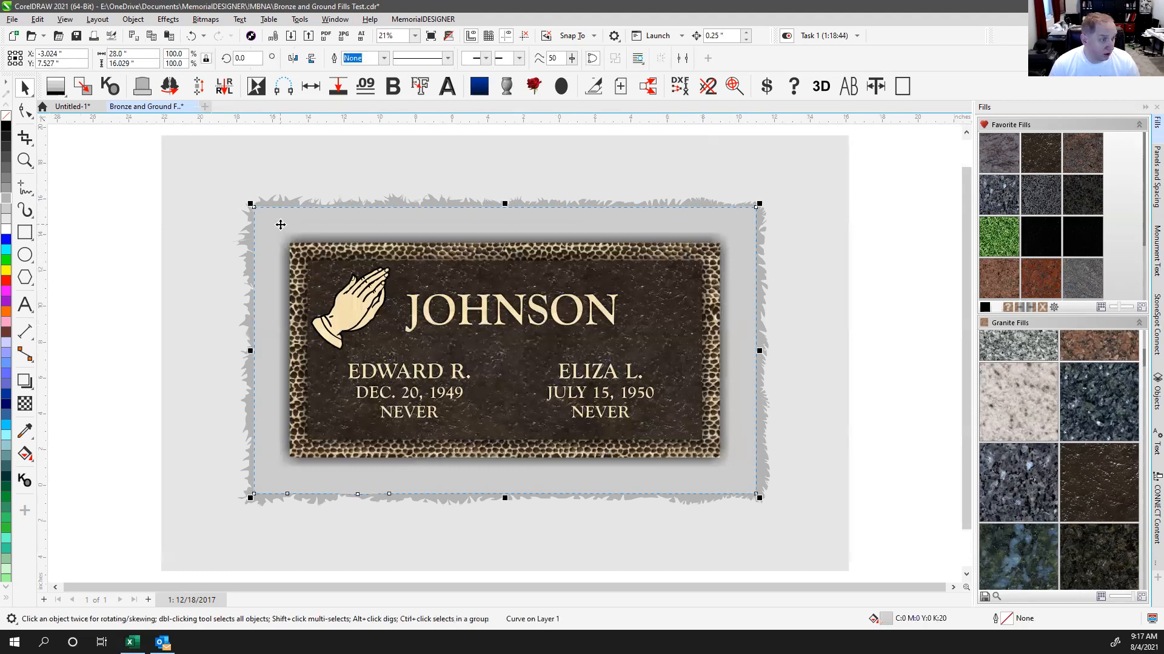
{"action": "scroll", "coordinate": [1053, 465], "scroll_direction": "down", "scroll_amount": 5}
{"action": "scroll", "coordinate": [1053, 463], "scroll_direction": "down", "scroll_amount": 5}
{"action": "scroll", "coordinate": [1054, 463], "scroll_direction": "down", "scroll_amount": 5}
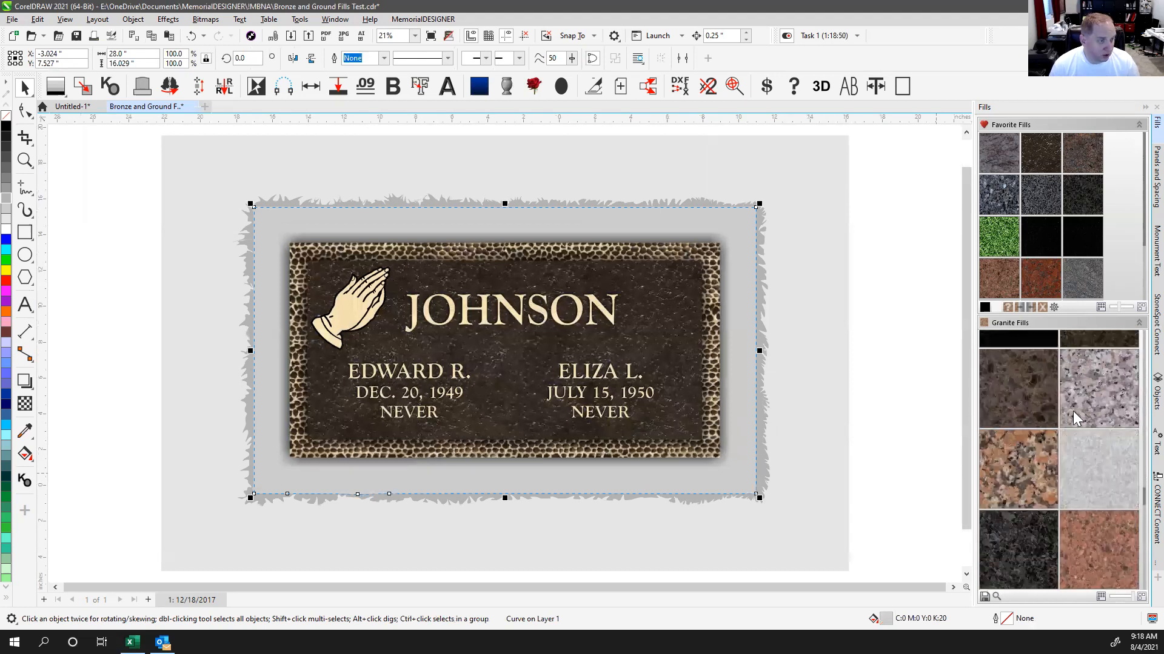
{"action": "double_click", "coordinate": [1086, 380]}
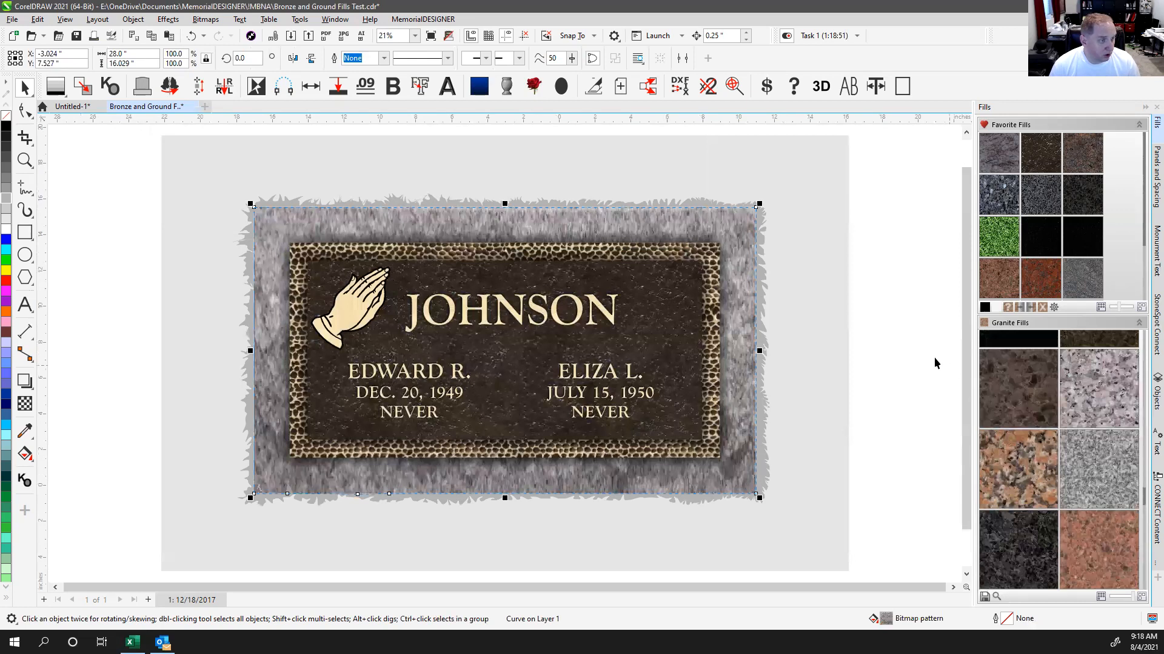
{"action": "left_click_drag", "start_coordinate": [738, 225], "coordinate": [654, 356]}
{"action": "key", "text": "ctrl+z"}
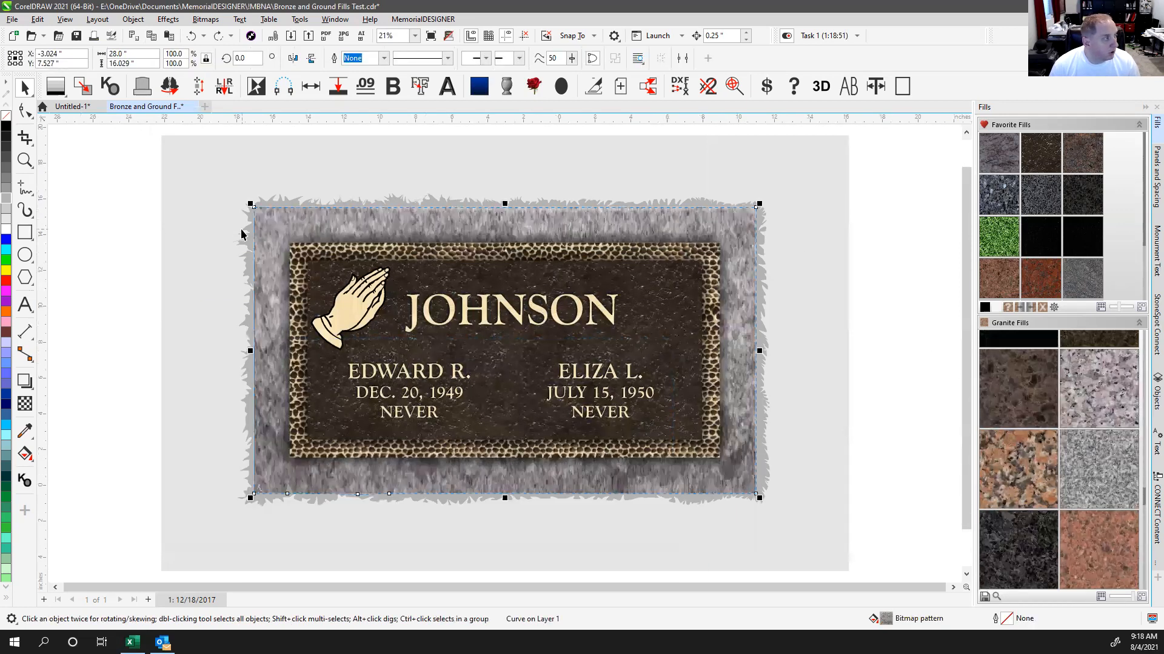
Step: Try flat grey, lighter grey and Lilac Pink granite on the border, then revert to light grey
{"action": "left_click", "coordinate": [6, 206]}
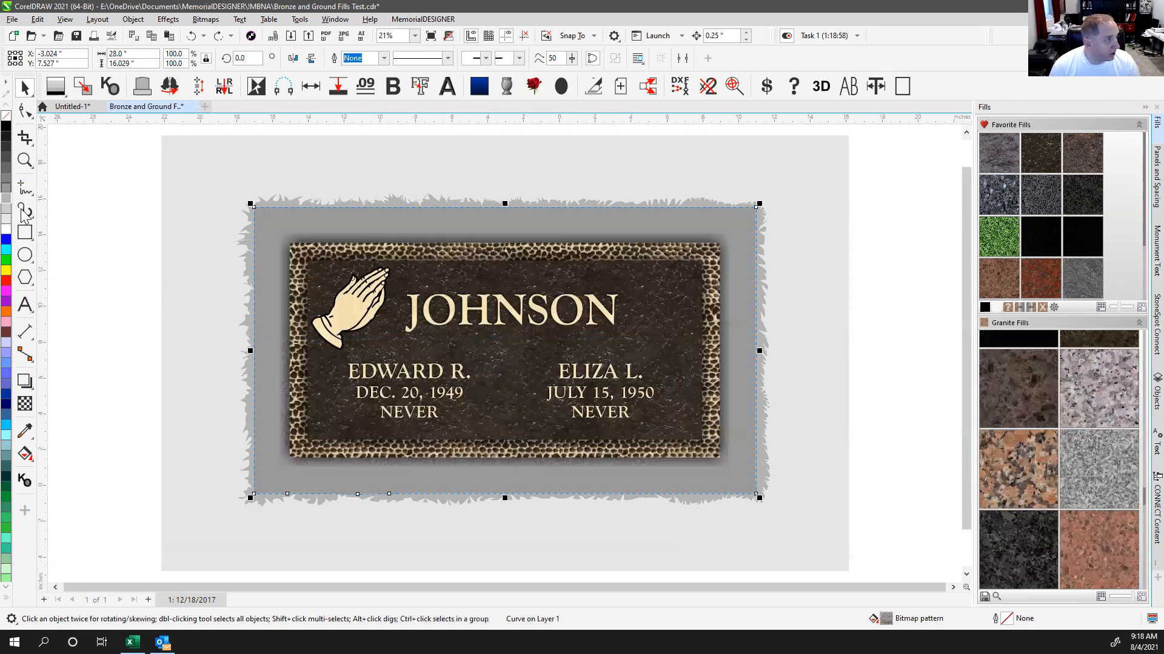
{"action": "left_click", "coordinate": [7, 197]}
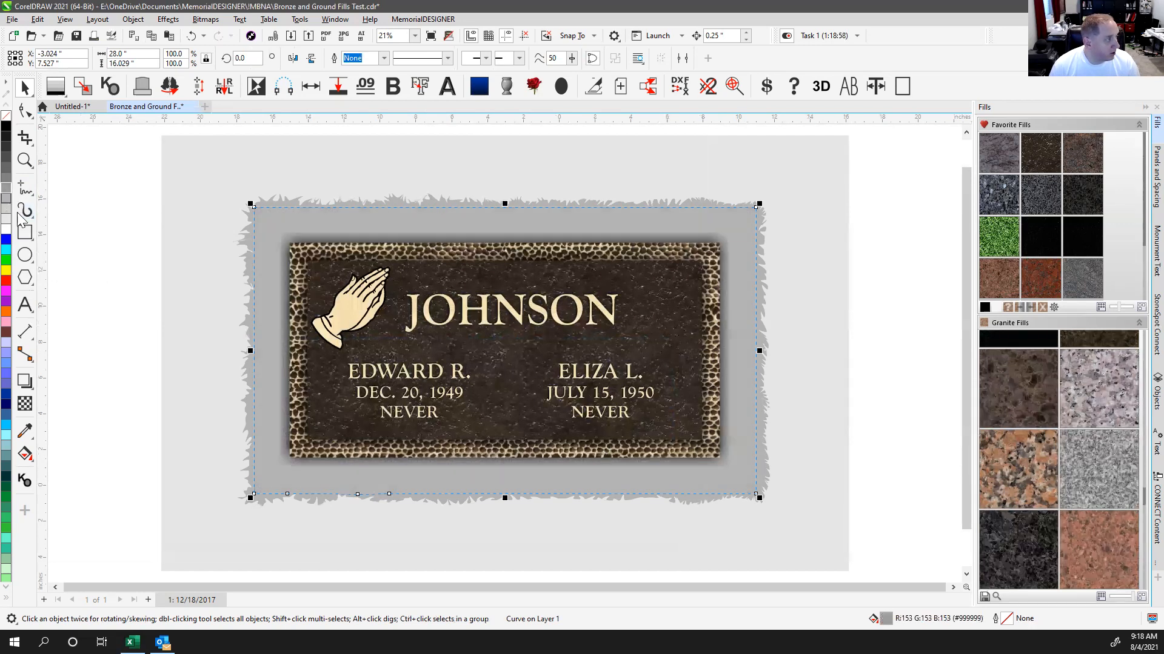
{"action": "left_click", "coordinate": [1093, 399]}
{"action": "left_click", "coordinate": [900, 245]}
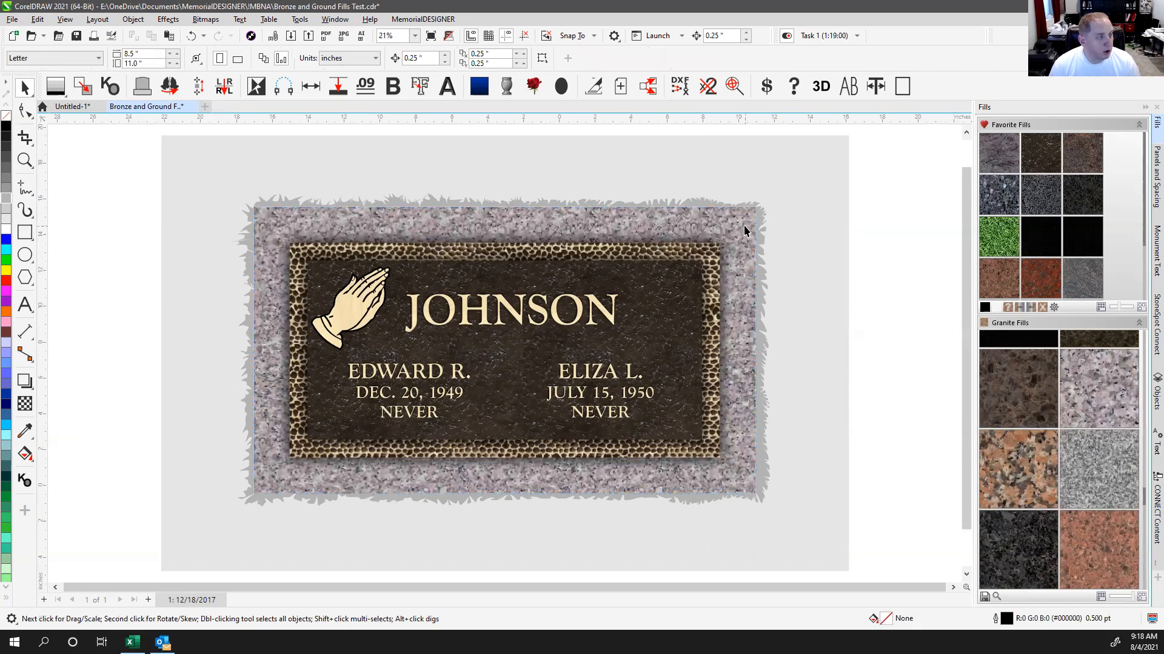
{"action": "key", "text": "ctrl+z"}
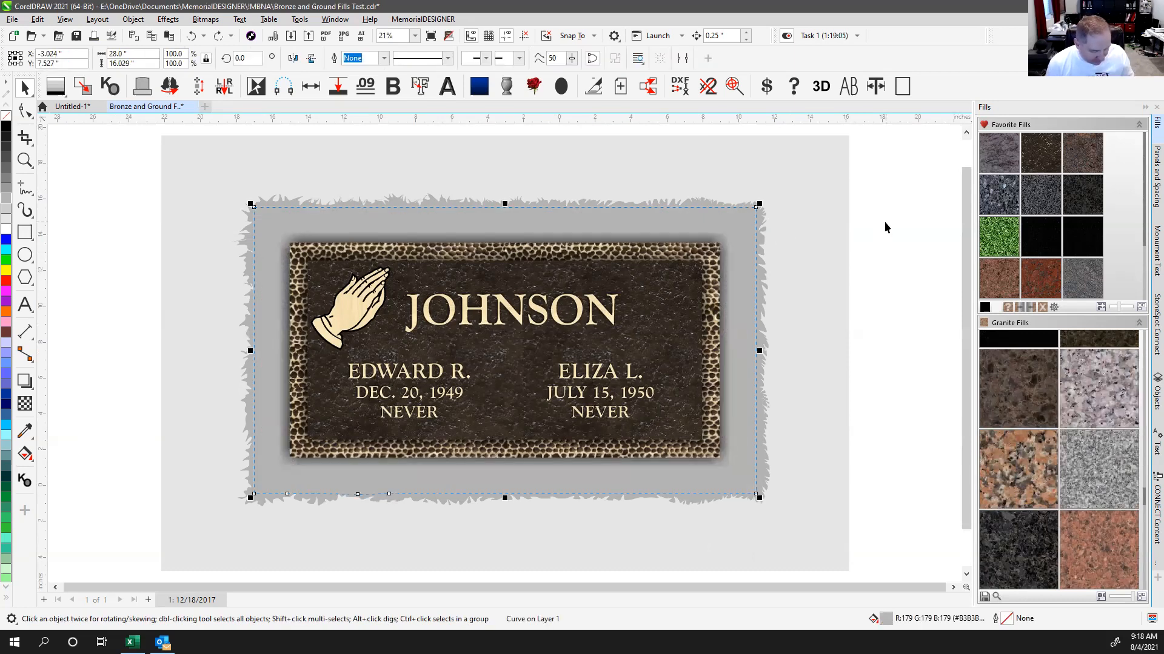
{"action": "key", "text": "ctrl+z"}
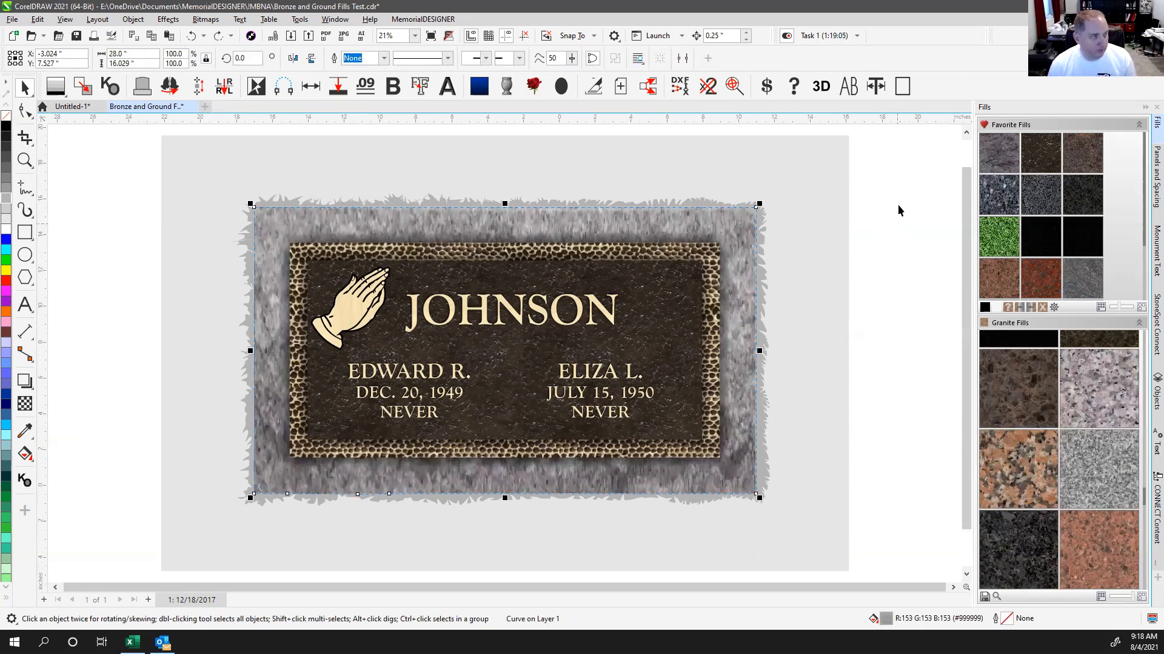
{"action": "left_click", "coordinate": [898, 206]}
{"action": "key", "text": "ctrl+shift+z"}
{"action": "left_click", "coordinate": [898, 206]}
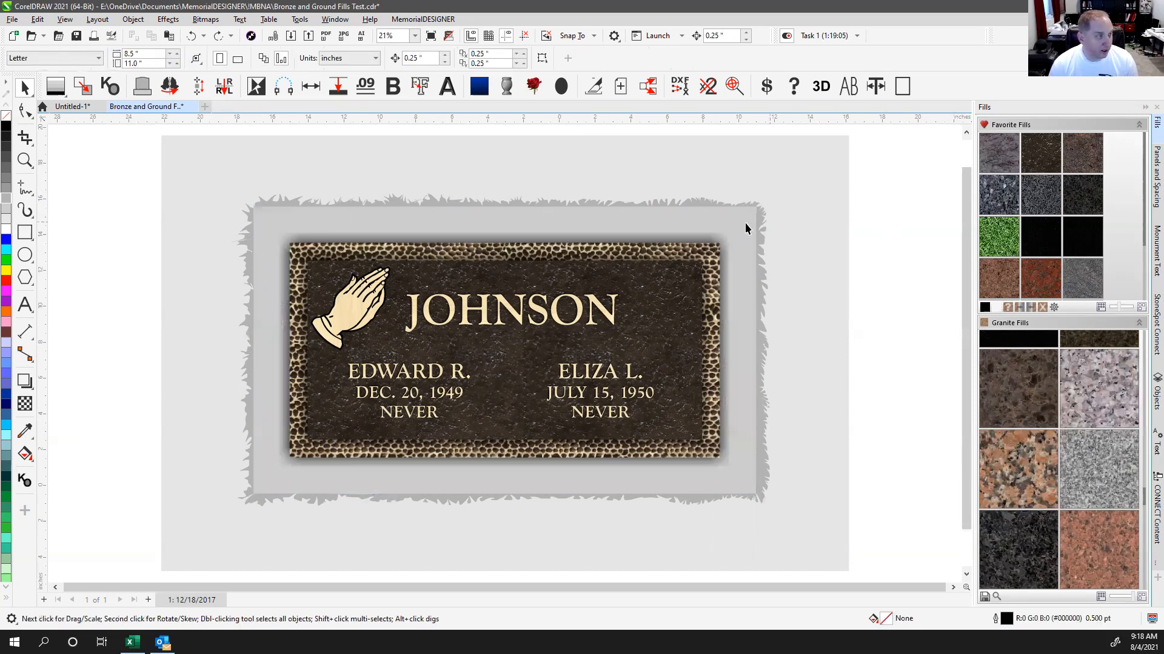
Step: Select the plaque, invert the selection, and apply the green grass Ground fill around it
{"action": "left_click", "coordinate": [744, 223]}
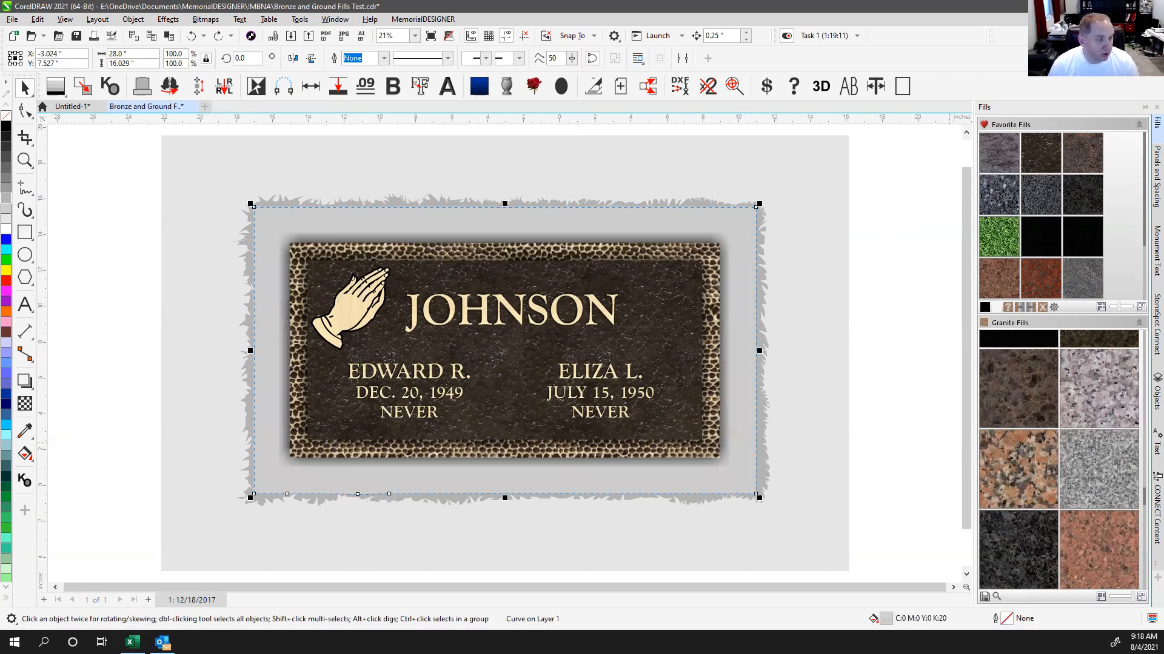
{"action": "left_click", "coordinate": [763, 221]}
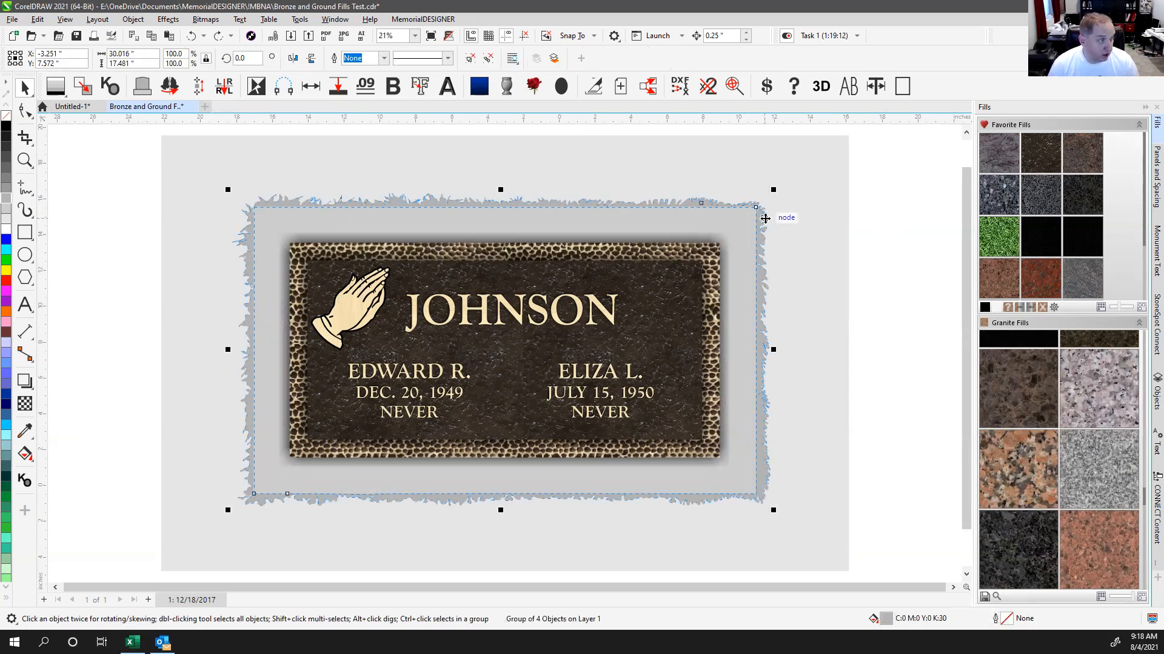
{"action": "left_click", "coordinate": [746, 177]}
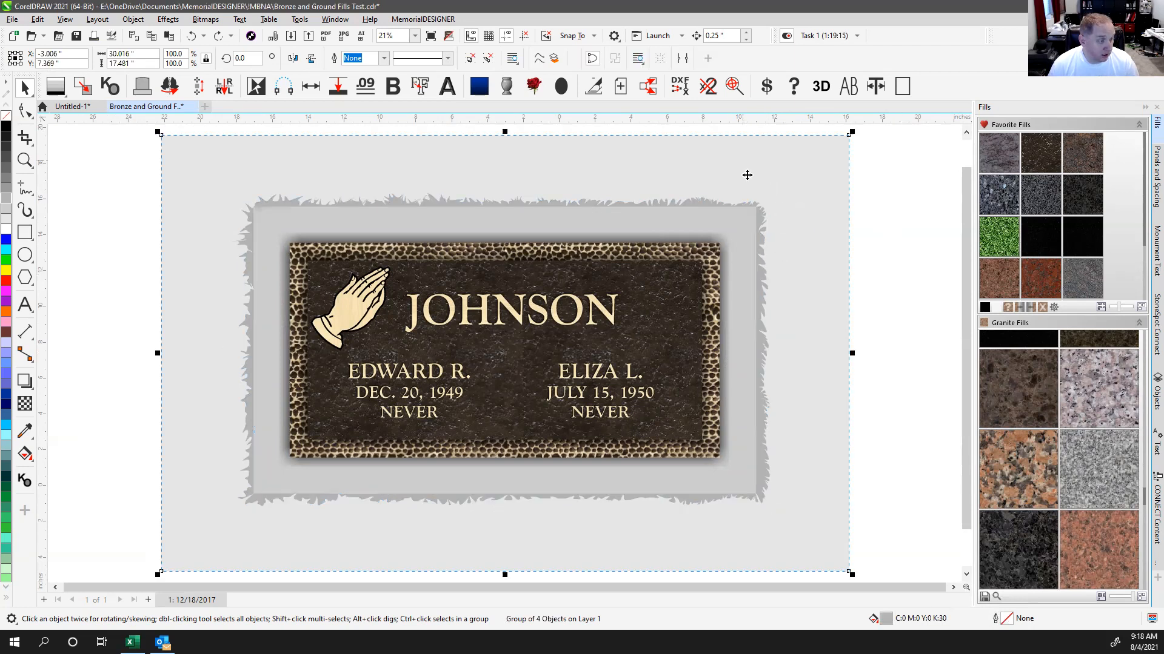
{"action": "left_click", "coordinate": [897, 366]}
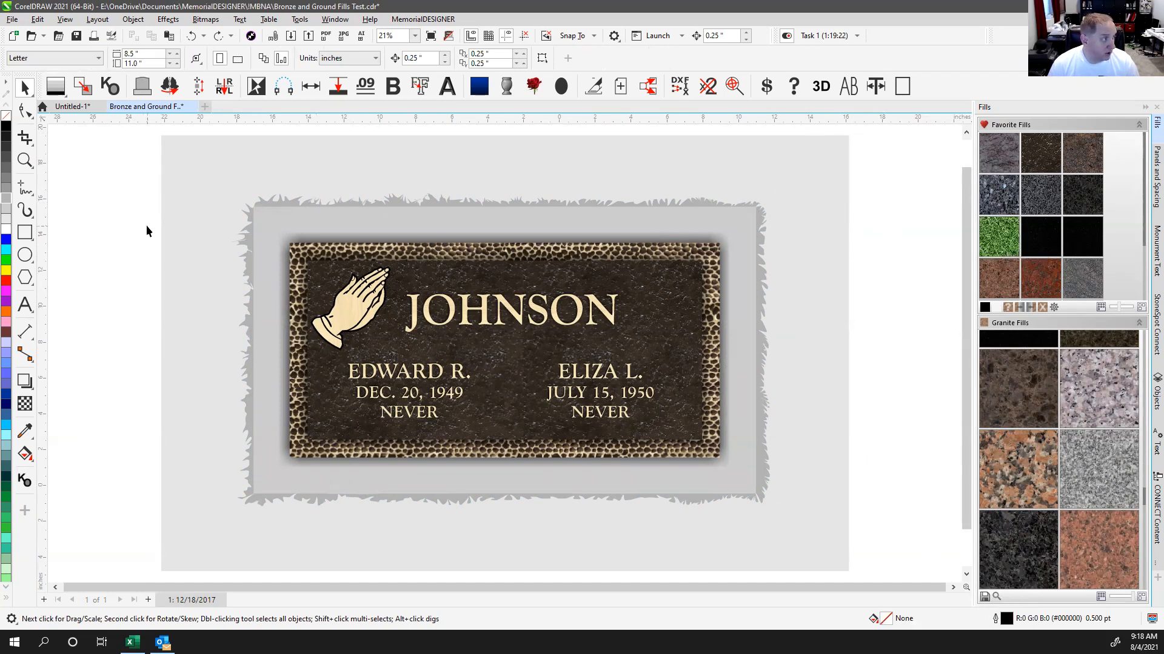
{"action": "left_click_drag", "start_coordinate": [152, 221], "coordinate": [755, 496]}
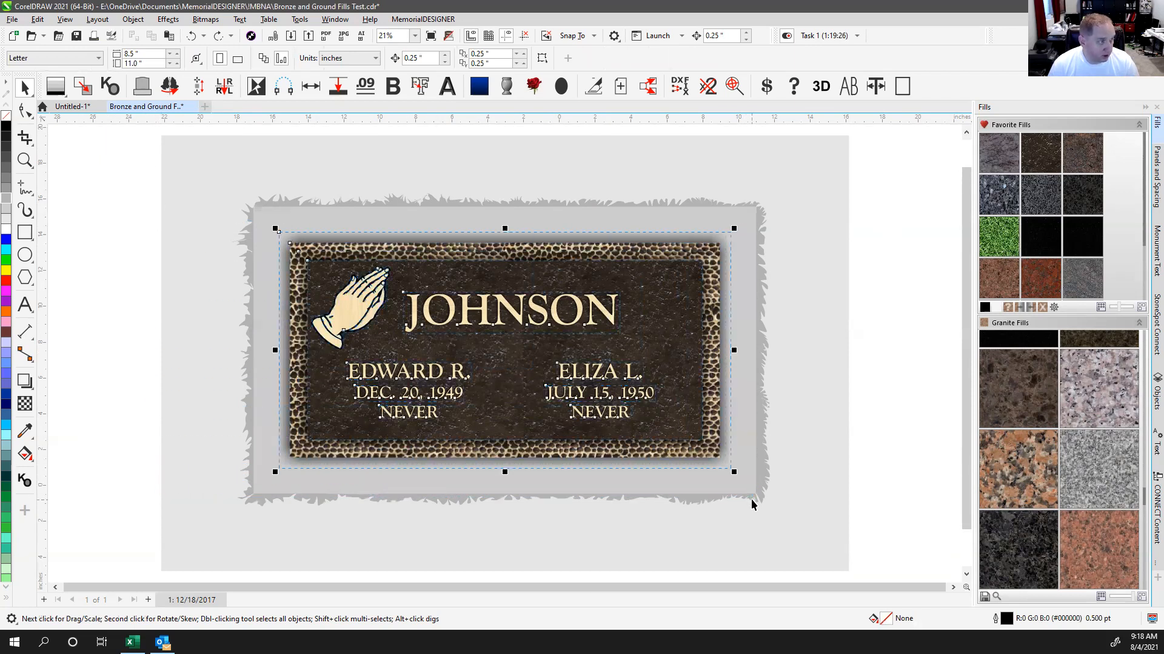
{"action": "left_click", "coordinate": [257, 87]}
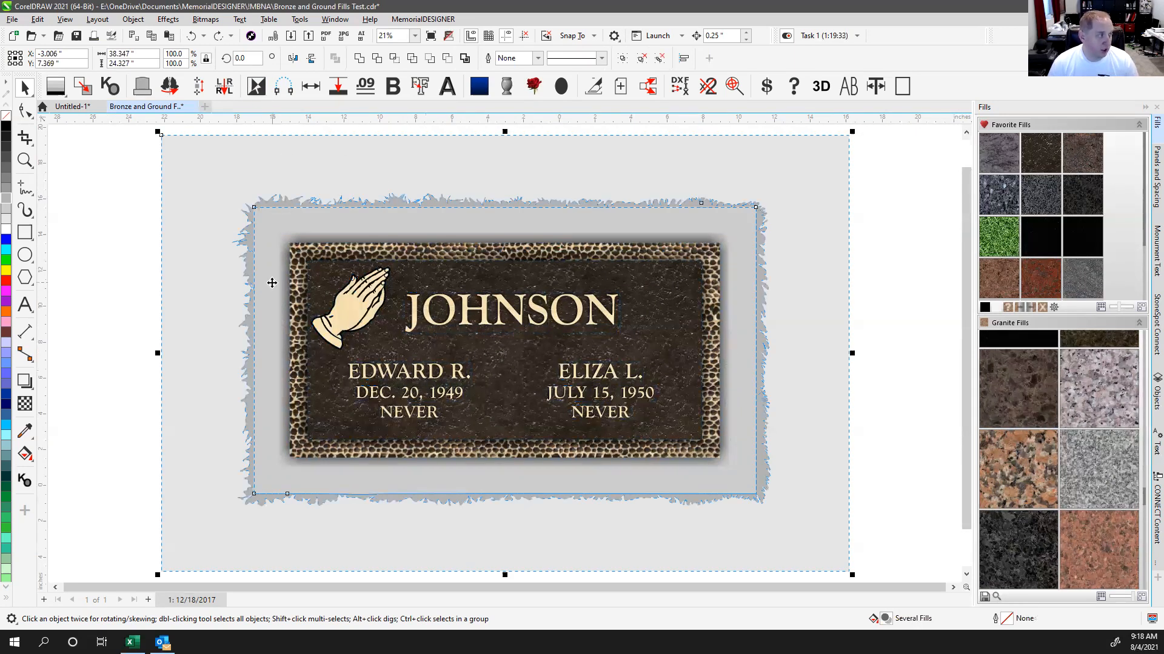
{"action": "left_click", "coordinate": [1005, 237]}
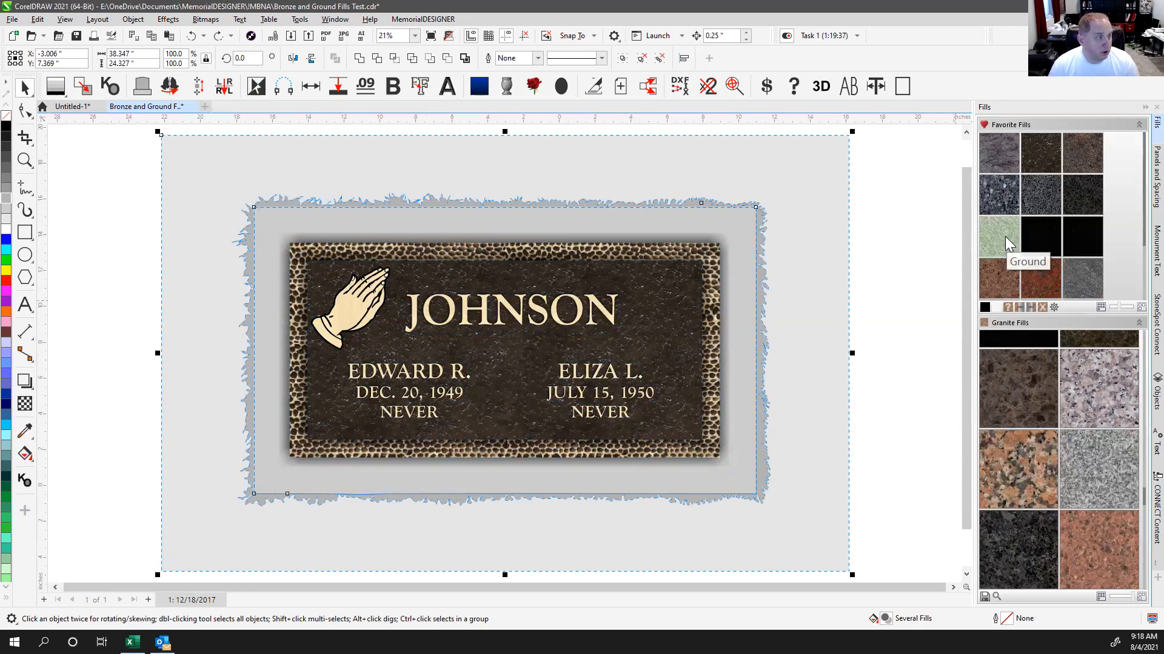
{"action": "left_click", "coordinate": [921, 209]}
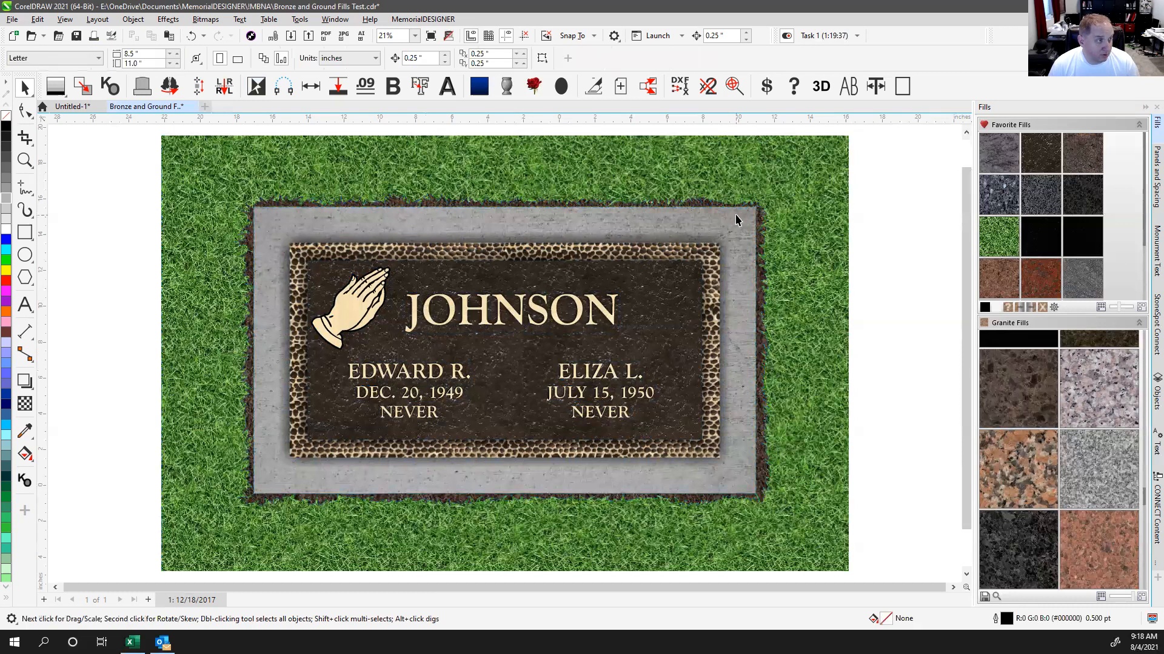
{"action": "left_click", "coordinate": [735, 218]}
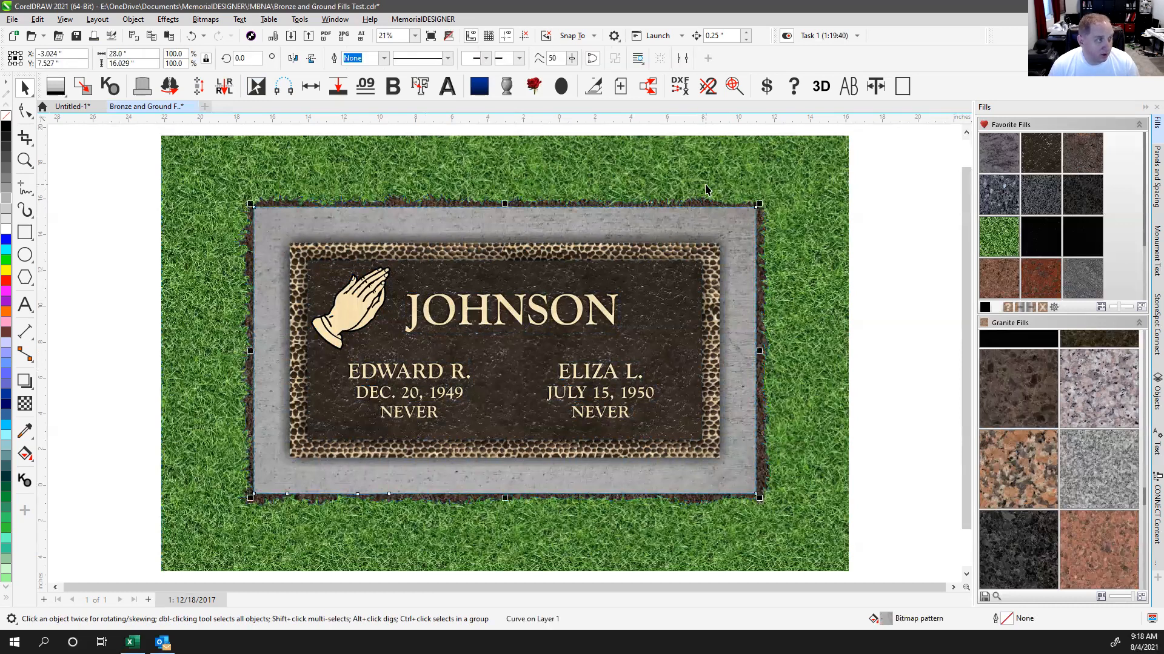
{"action": "left_click", "coordinate": [898, 324]}
{"action": "left_click", "coordinate": [739, 231]}
{"action": "left_click", "coordinate": [1018, 308]}
{"action": "left_click", "coordinate": [898, 252]}
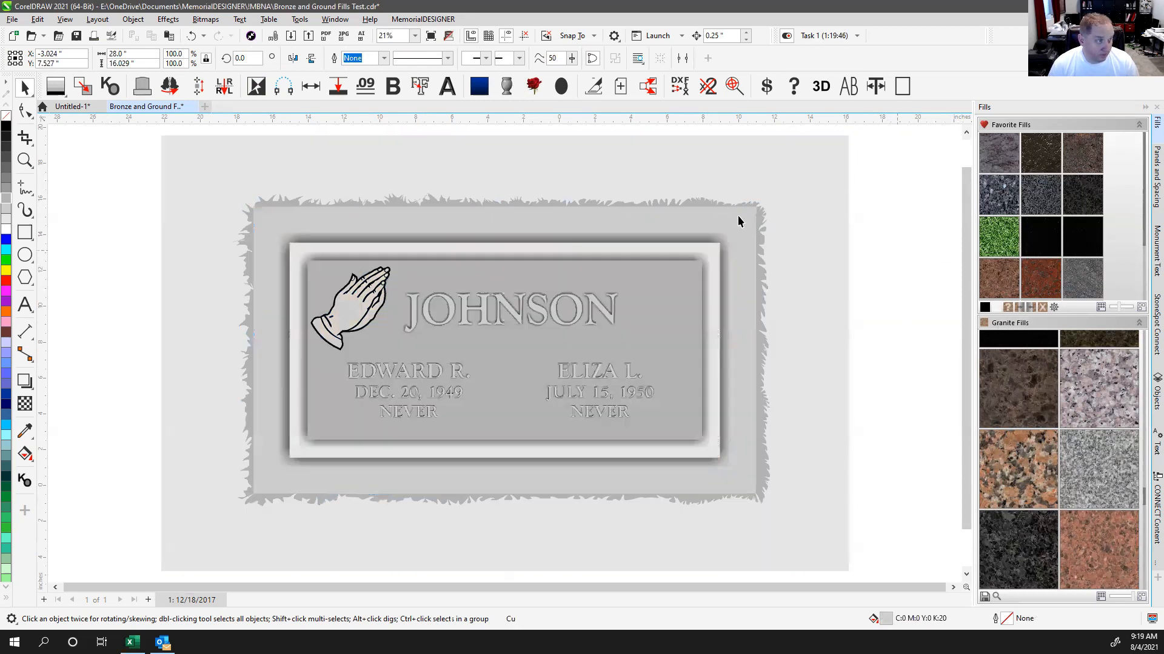
{"action": "left_click", "coordinate": [736, 215]}
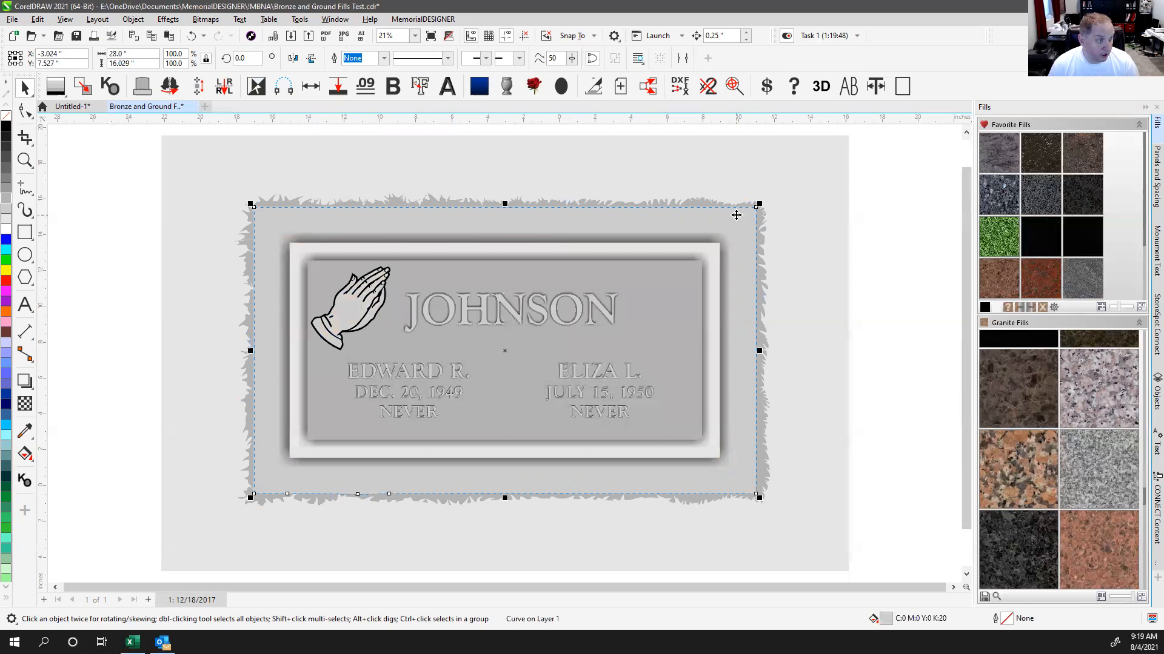
{"action": "left_click", "coordinate": [701, 202]}
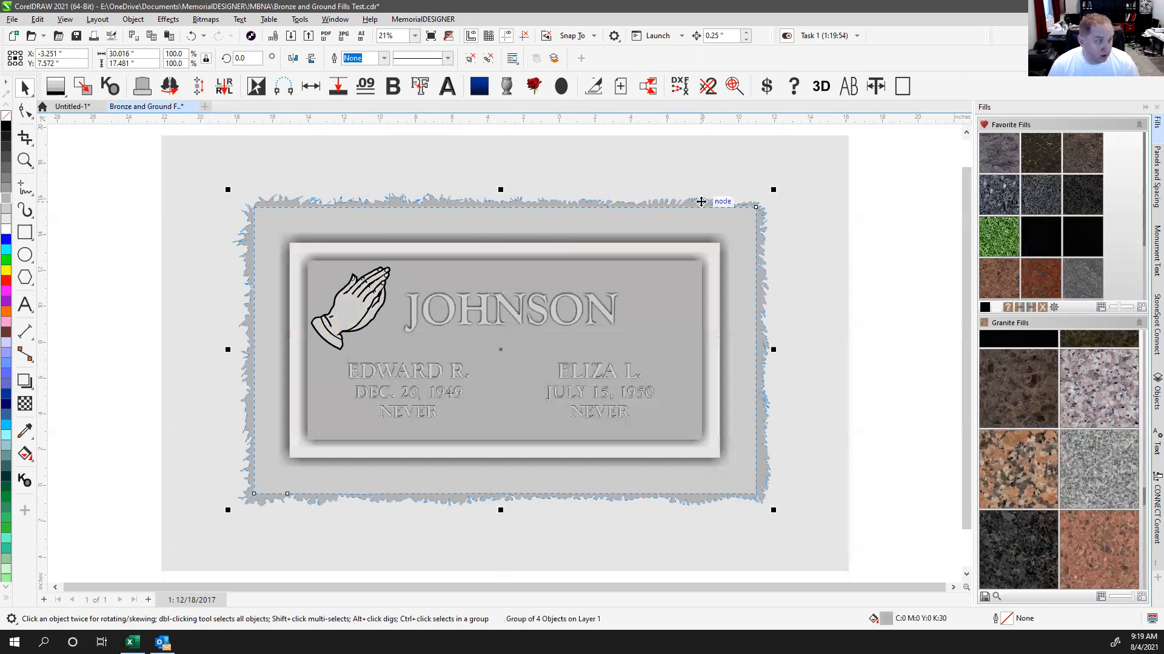
{"action": "left_click", "coordinate": [719, 177]}
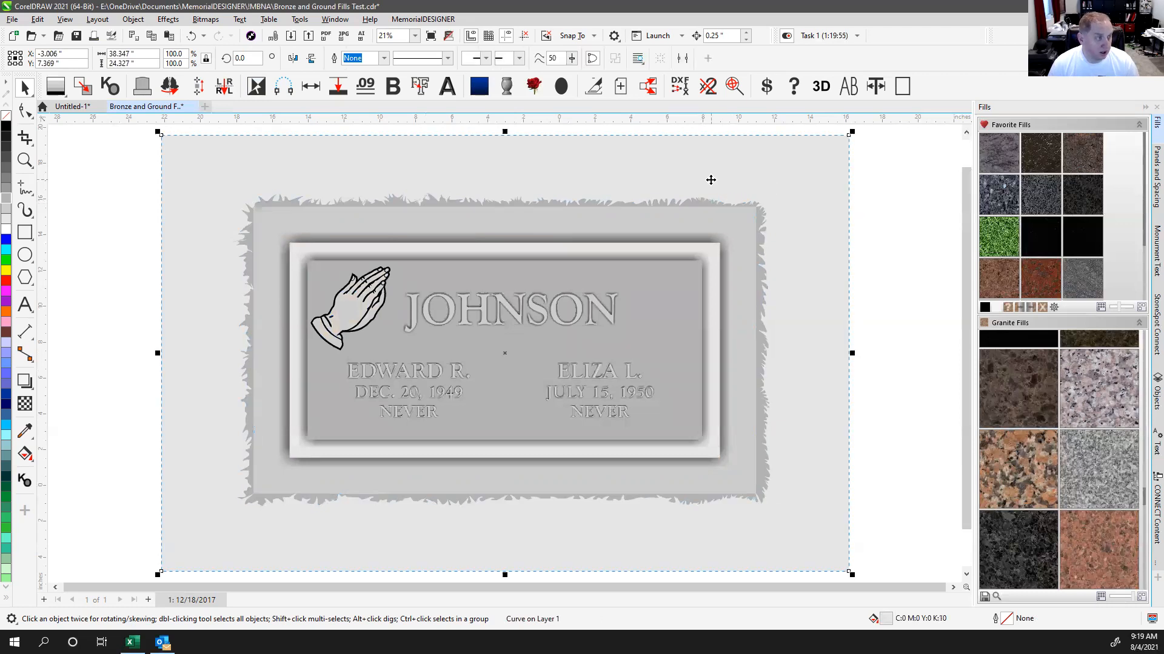
{"action": "left_click", "coordinate": [919, 210]}
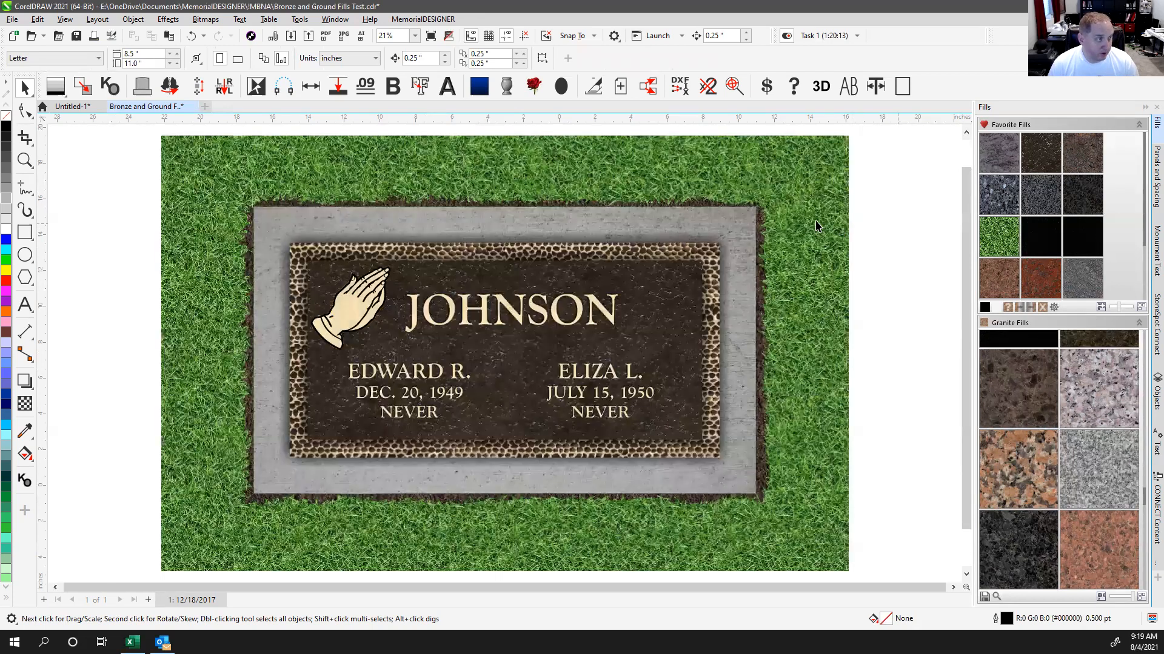
{"action": "left_click", "coordinate": [735, 223]}
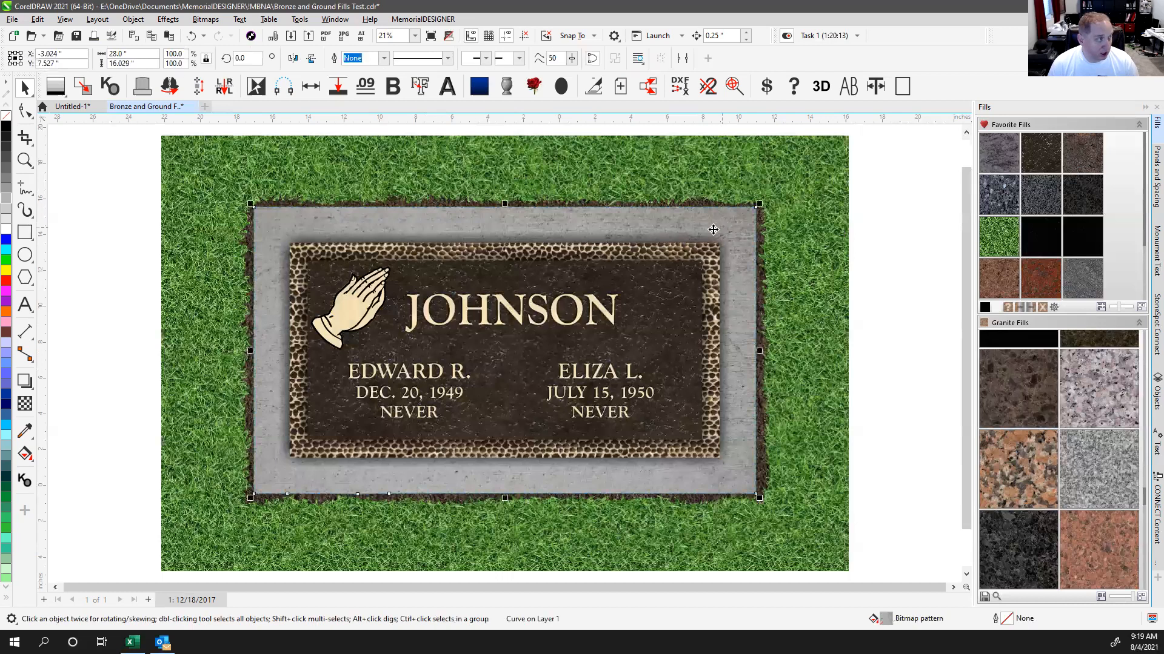
Step: Try flat grey and pink granite on the border, then restore its textured concrete fill
{"action": "left_click", "coordinate": [7, 203]}
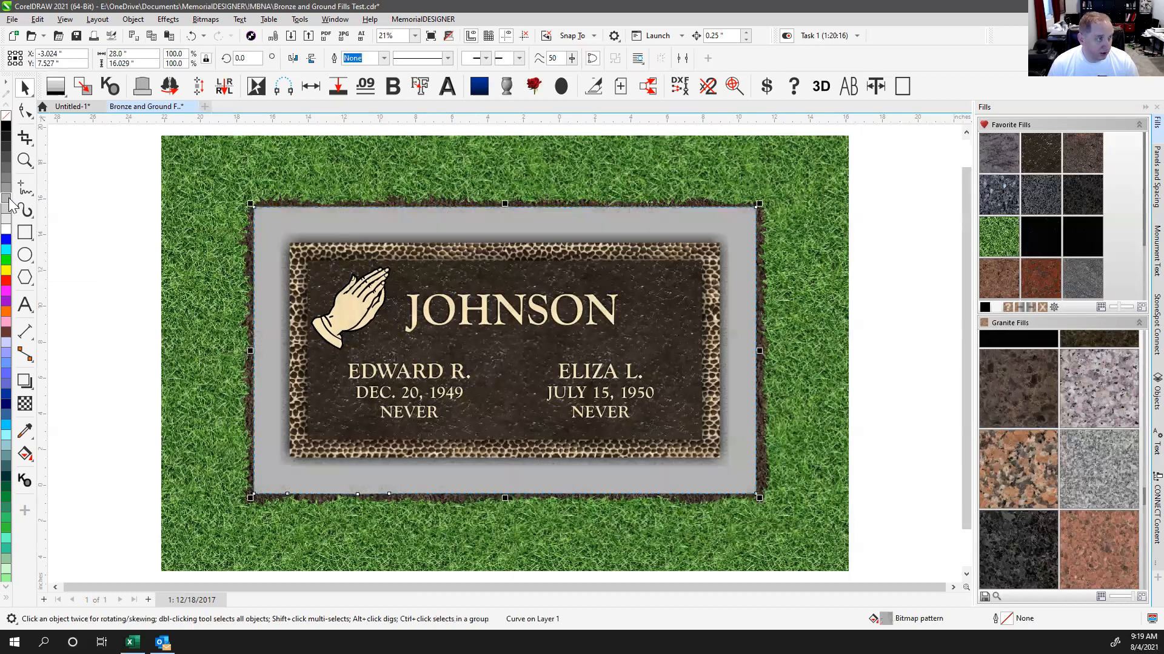
{"action": "left_click", "coordinate": [1087, 393]}
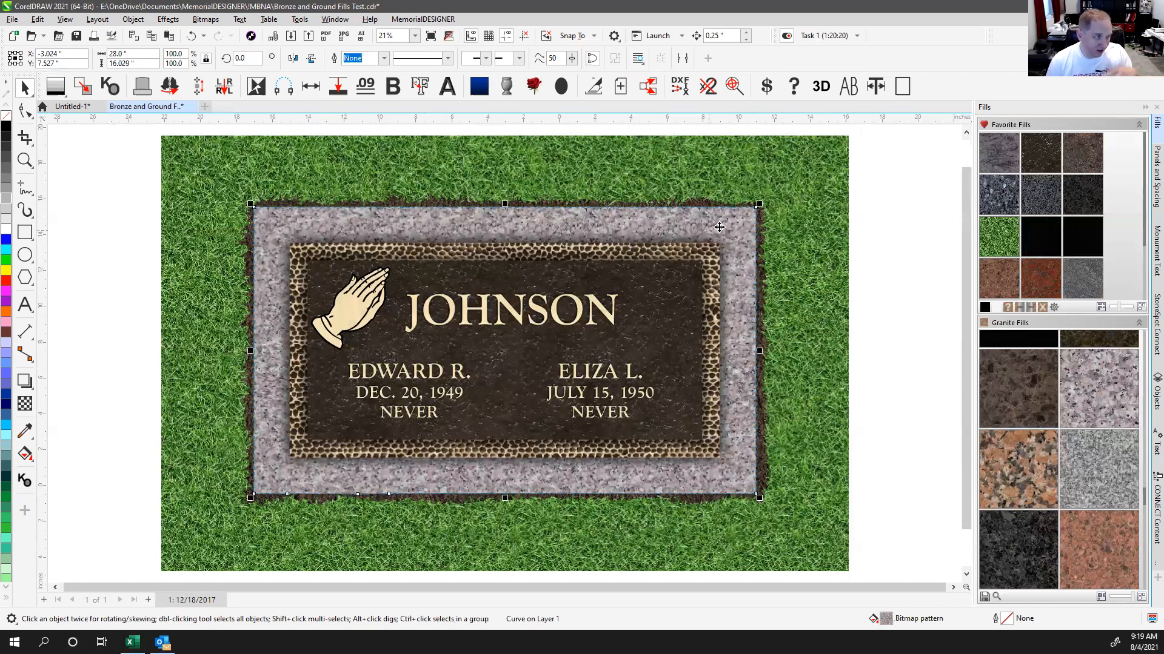
{"action": "left_click", "coordinate": [889, 293]}
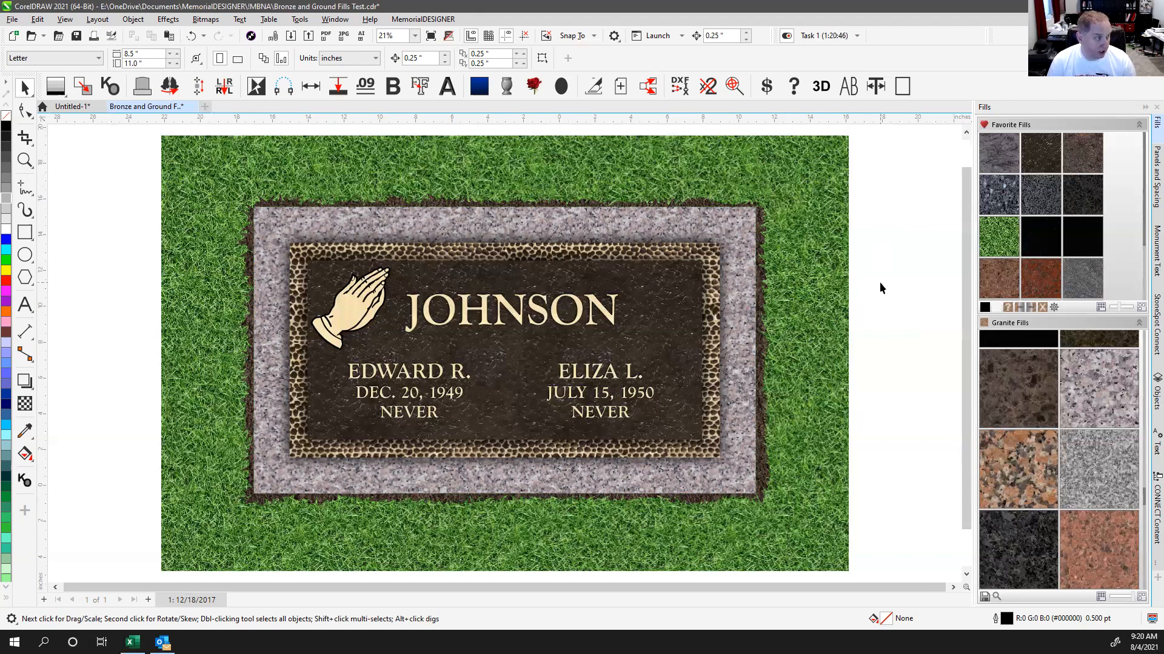
{"action": "left_click", "coordinate": [729, 227]}
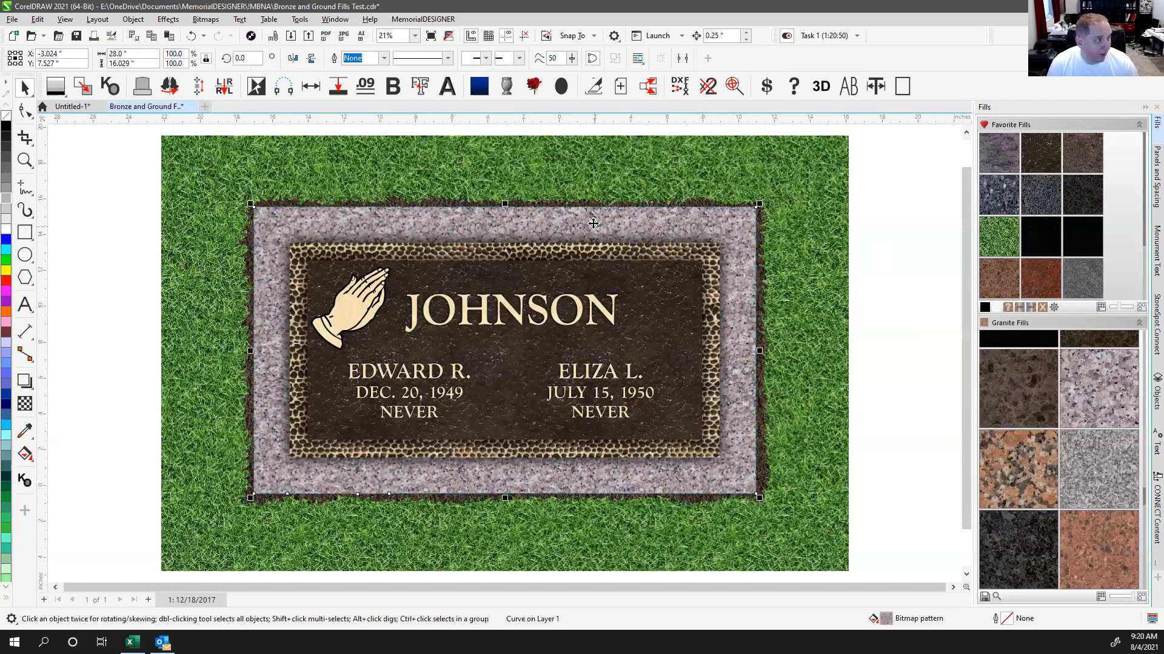
{"action": "left_click", "coordinate": [6, 212]}
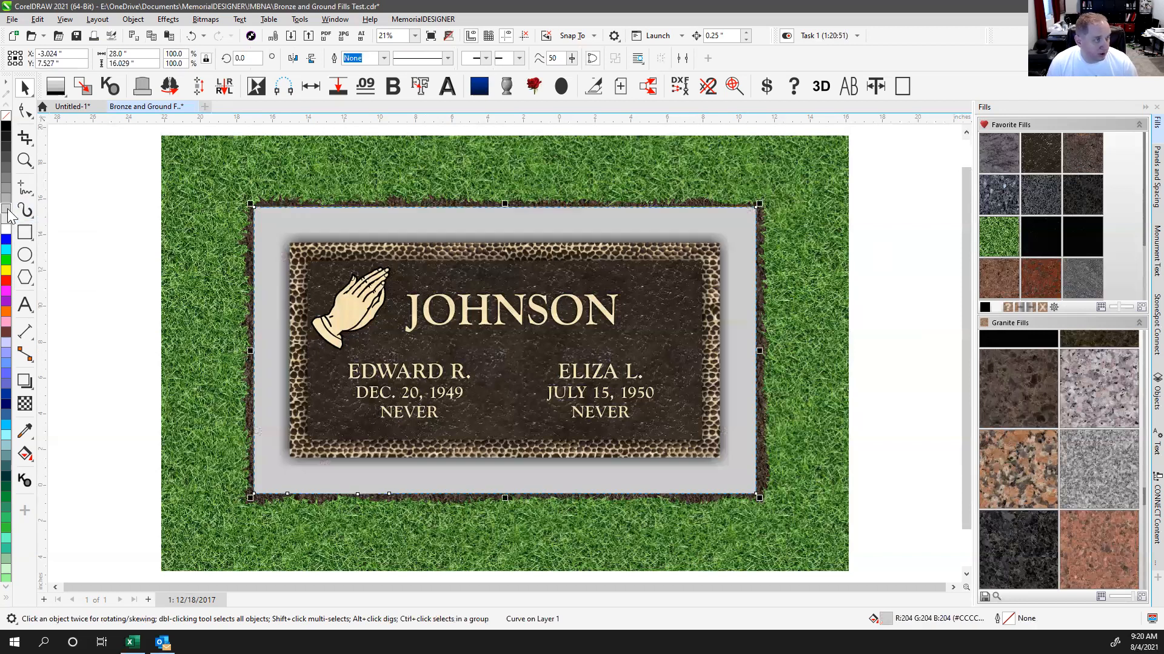
{"action": "key", "text": "ctrl+z"}
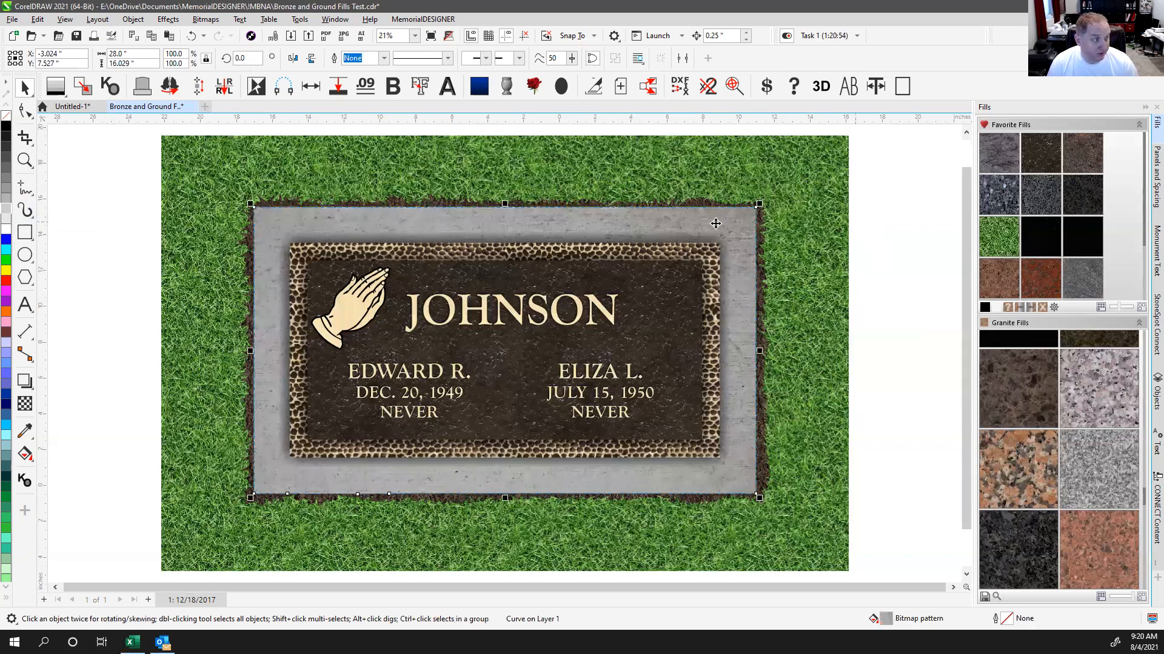
{"action": "left_click", "coordinate": [914, 239]}
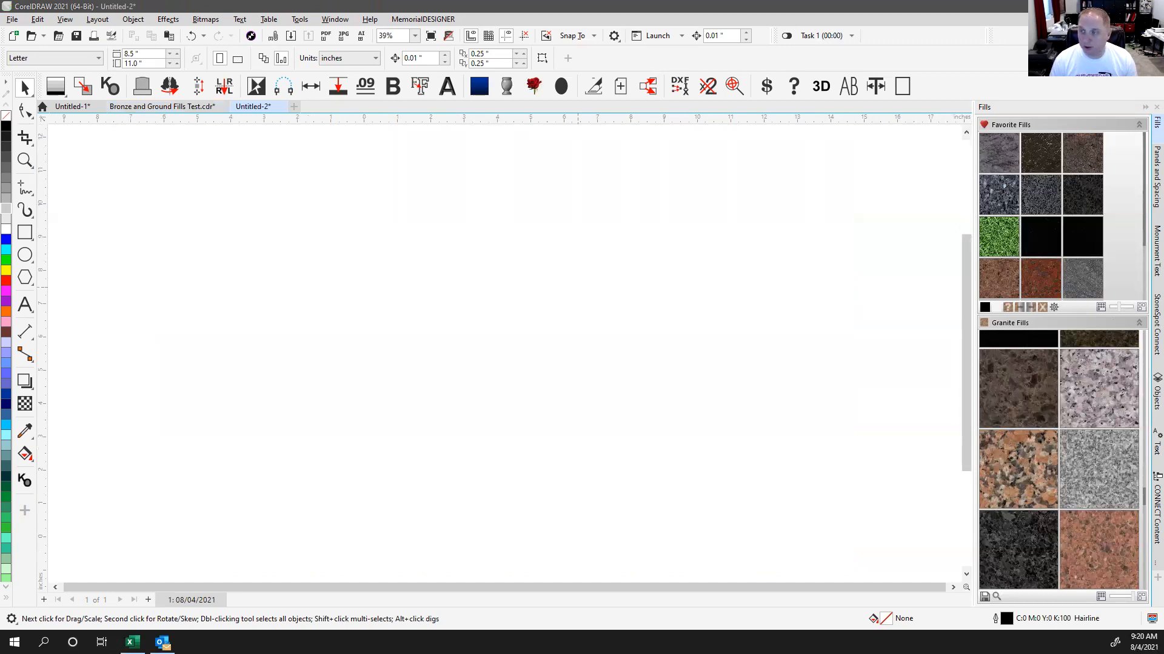
Step: Open design 349, select the whole headstone and generate its outline Plot page
{"action": "type", "text": "349"}
{"action": "left_click", "coordinate": [353, 339]}
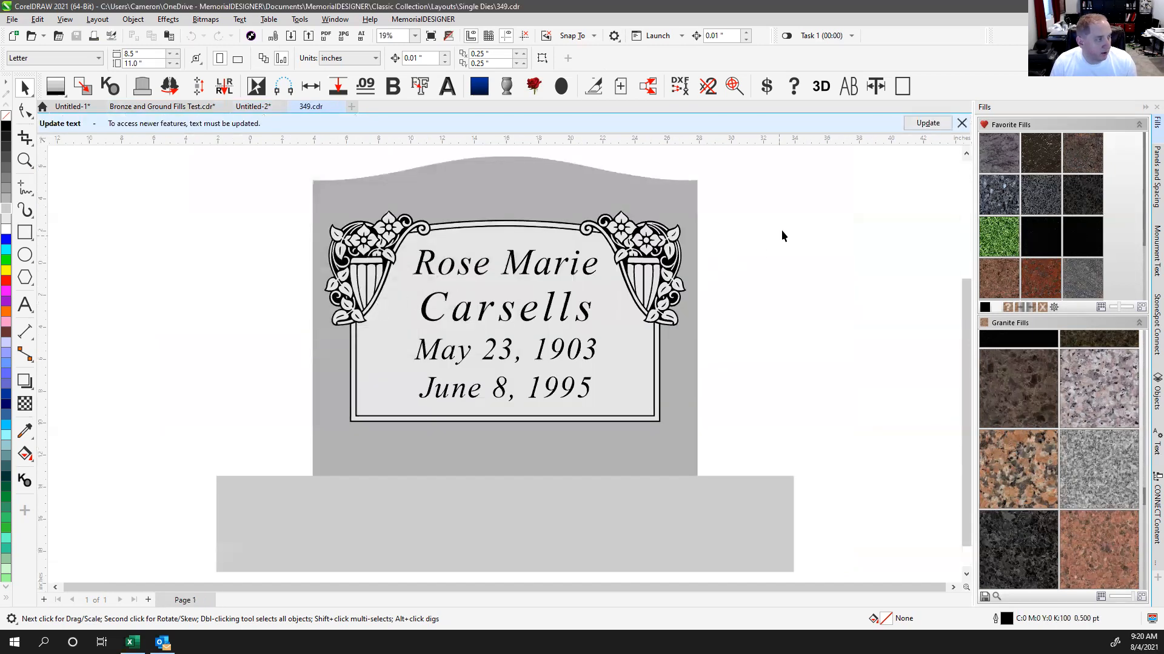
{"action": "left_click", "coordinate": [962, 123]}
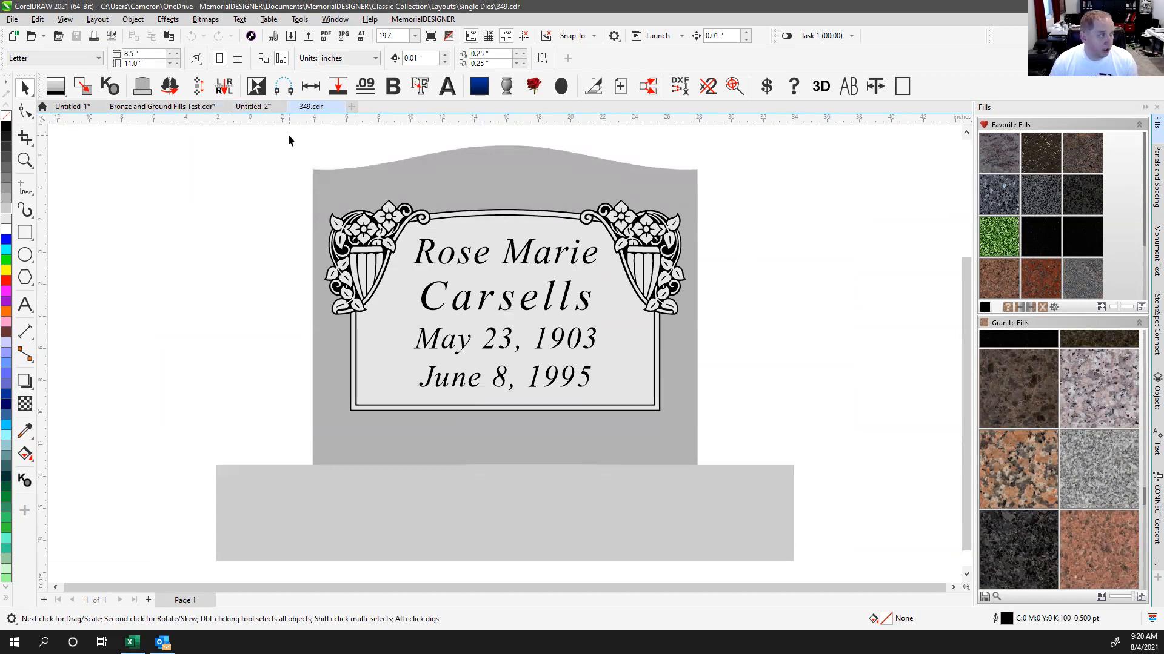
{"action": "left_click_drag", "start_coordinate": [289, 134], "coordinate": [740, 496]}
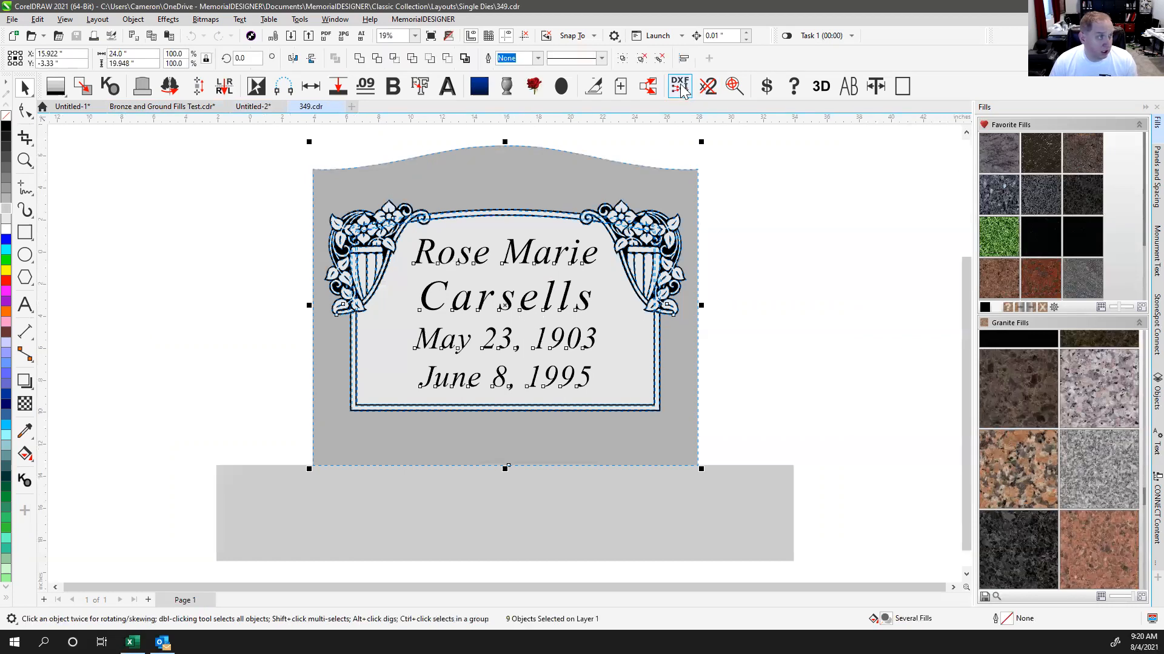
{"action": "left_click", "coordinate": [594, 86]}
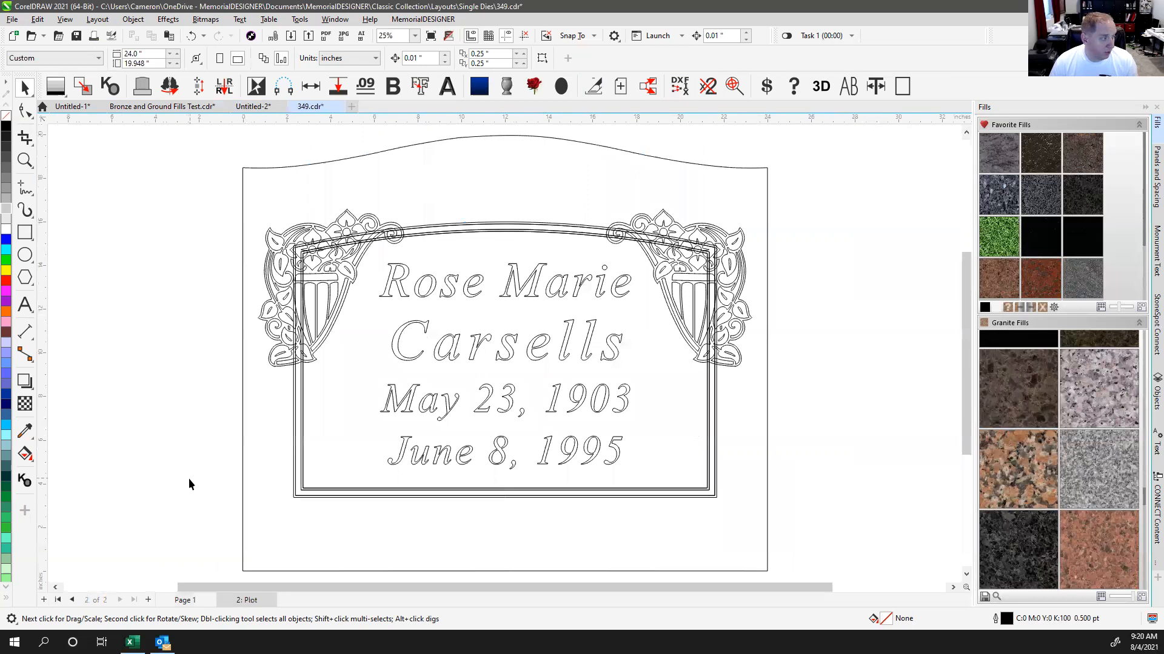
{"action": "left_click", "coordinate": [185, 600]}
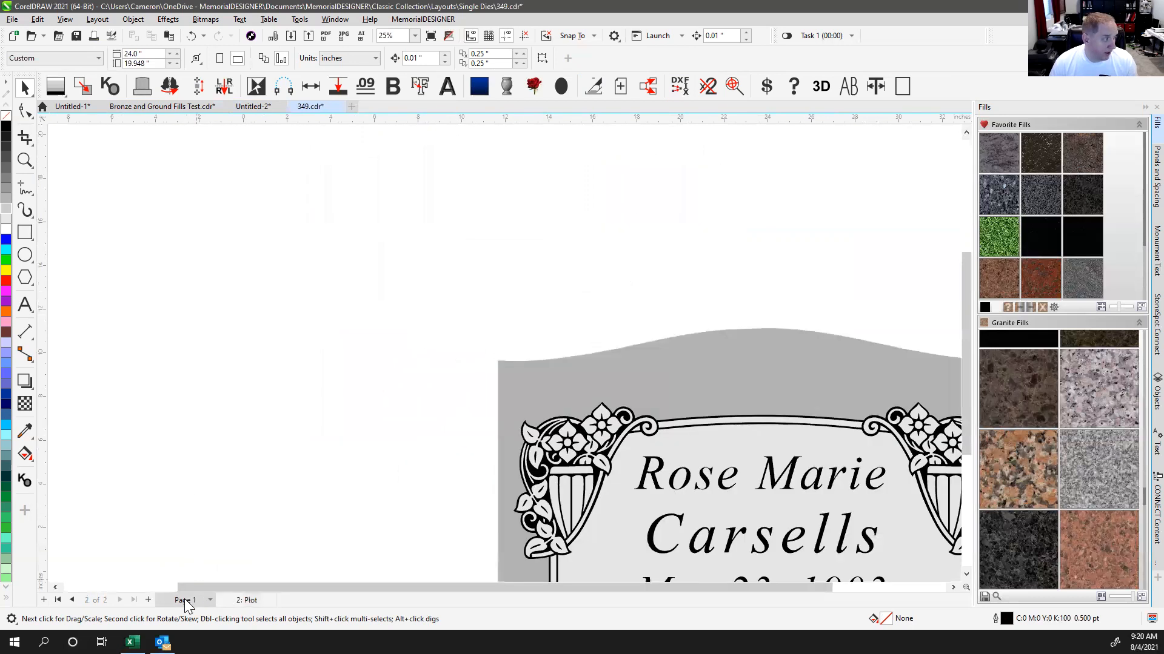
{"action": "key", "text": "F4"}
{"action": "left_click_drag", "start_coordinate": [259, 170], "coordinate": [397, 318]}
{"action": "left_click_drag", "start_coordinate": [376, 245], "coordinate": [209, 257]}
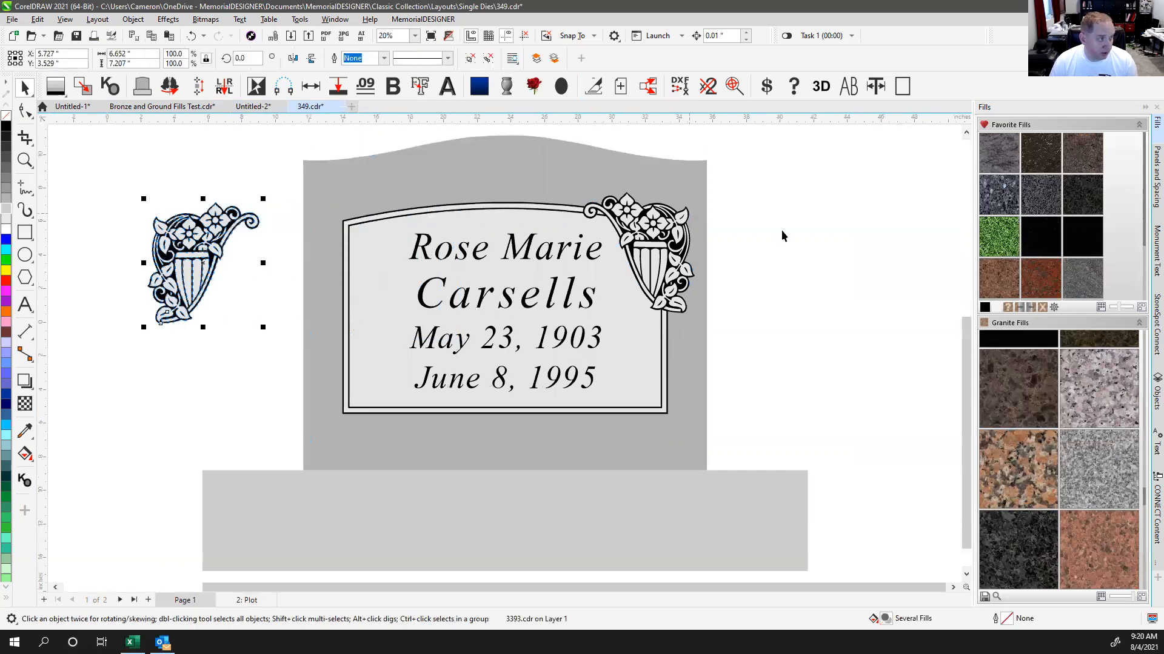
{"action": "key", "text": "ctrl+z"}
{"action": "key", "text": "Escape"}
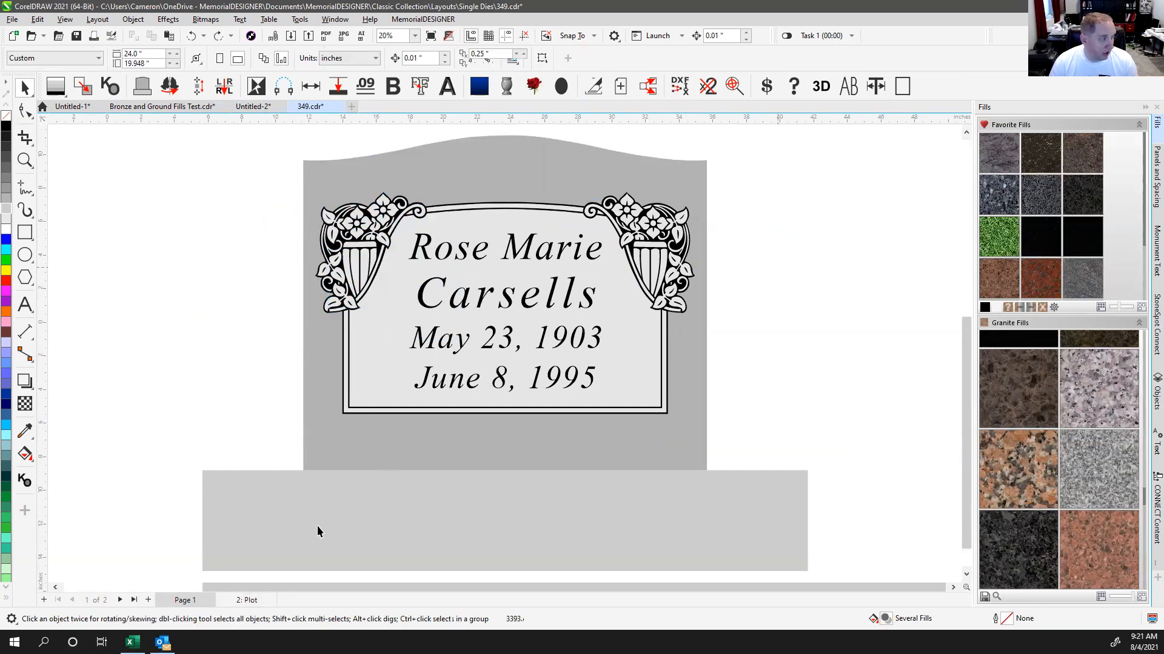
{"action": "left_click", "coordinate": [246, 600]}
{"action": "key", "text": "F4"}
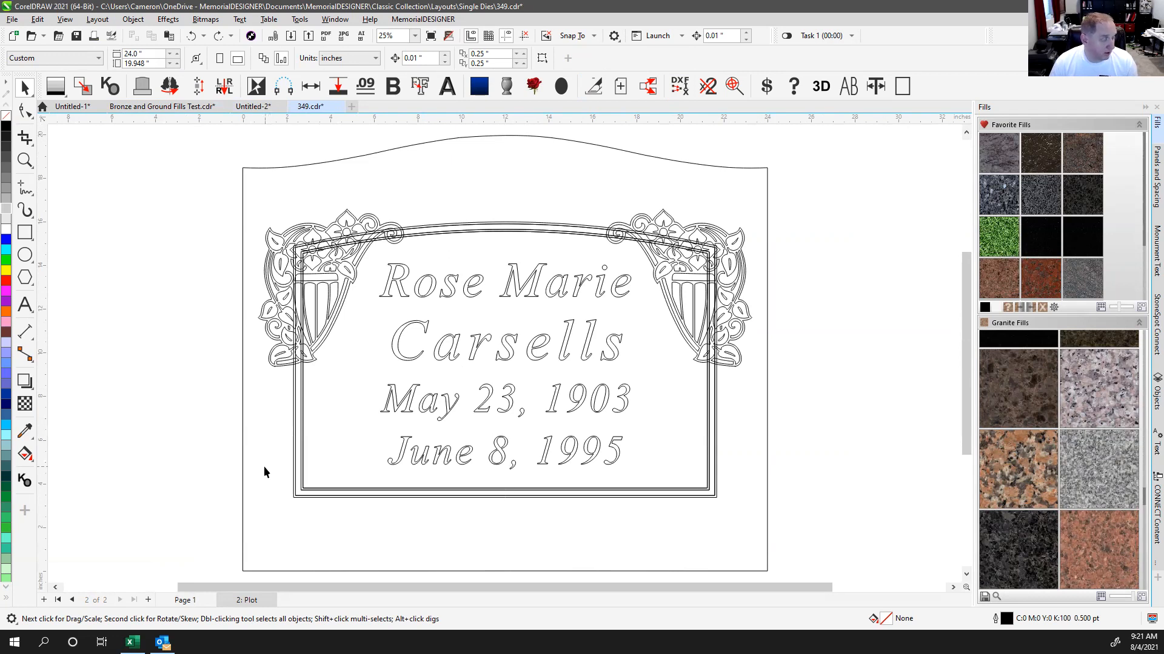
{"action": "left_click", "coordinate": [189, 601]}
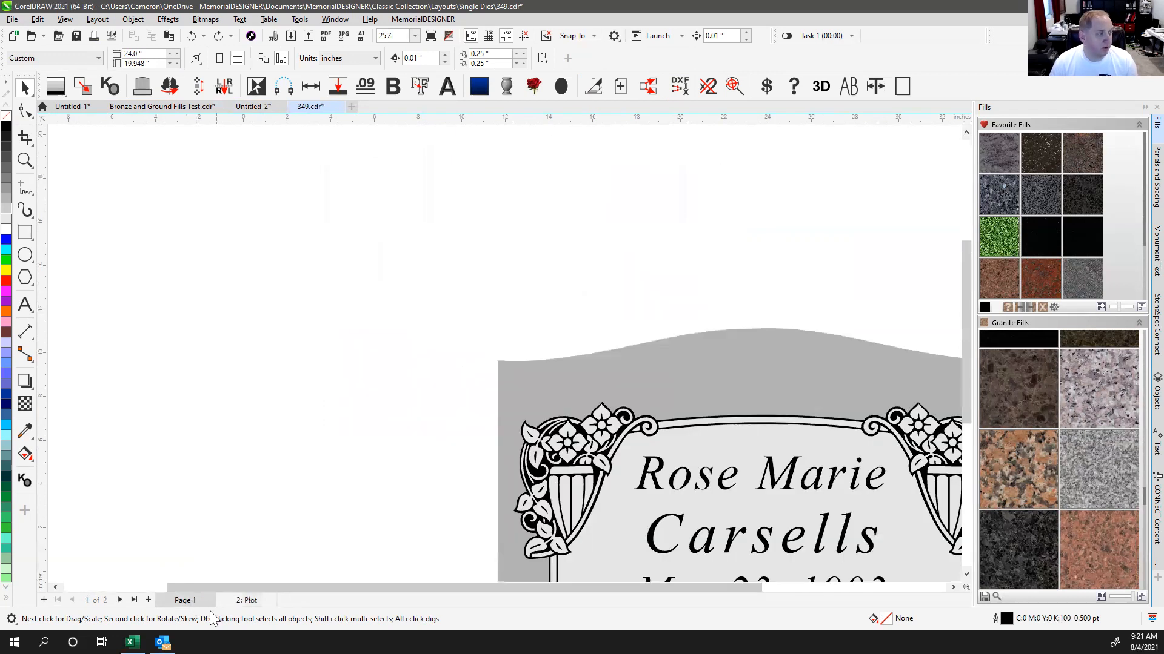
{"action": "left_click", "coordinate": [246, 600]}
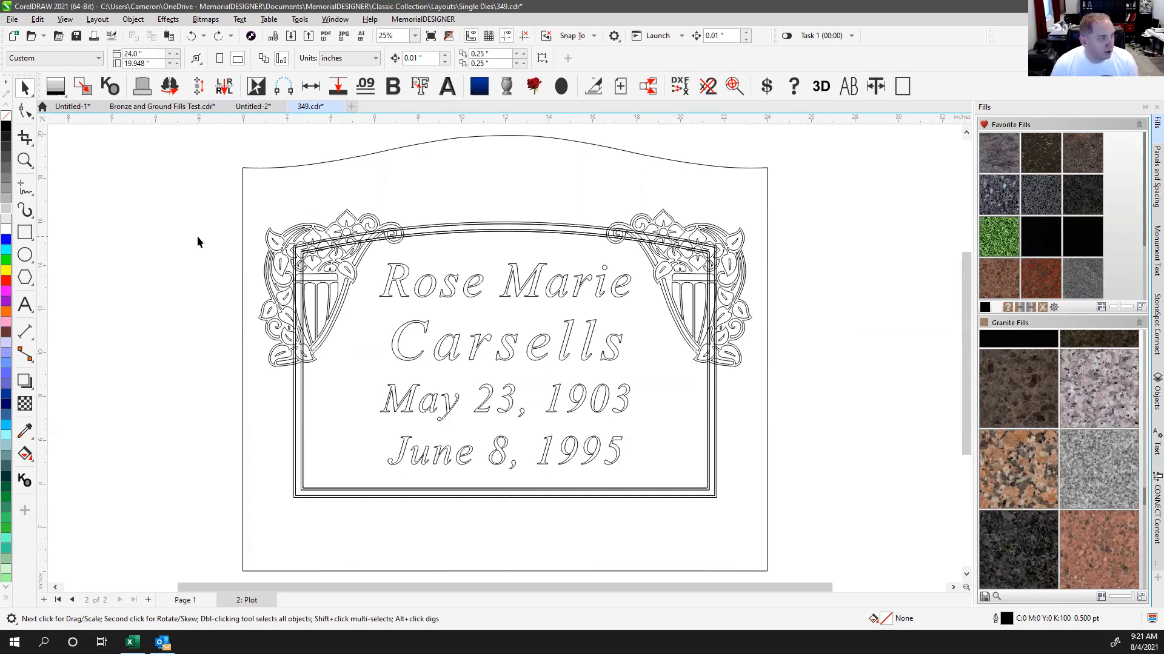
Step: Test-move the double-line frame border and return it to its original position
{"action": "left_click", "coordinate": [452, 237]}
{"action": "left_click_drag", "start_coordinate": [453, 236], "coordinate": [653, 362]}
{"action": "left_click_drag", "start_coordinate": [451, 236], "coordinate": [435, 293]}
{"action": "key", "text": "ctrl+z"}
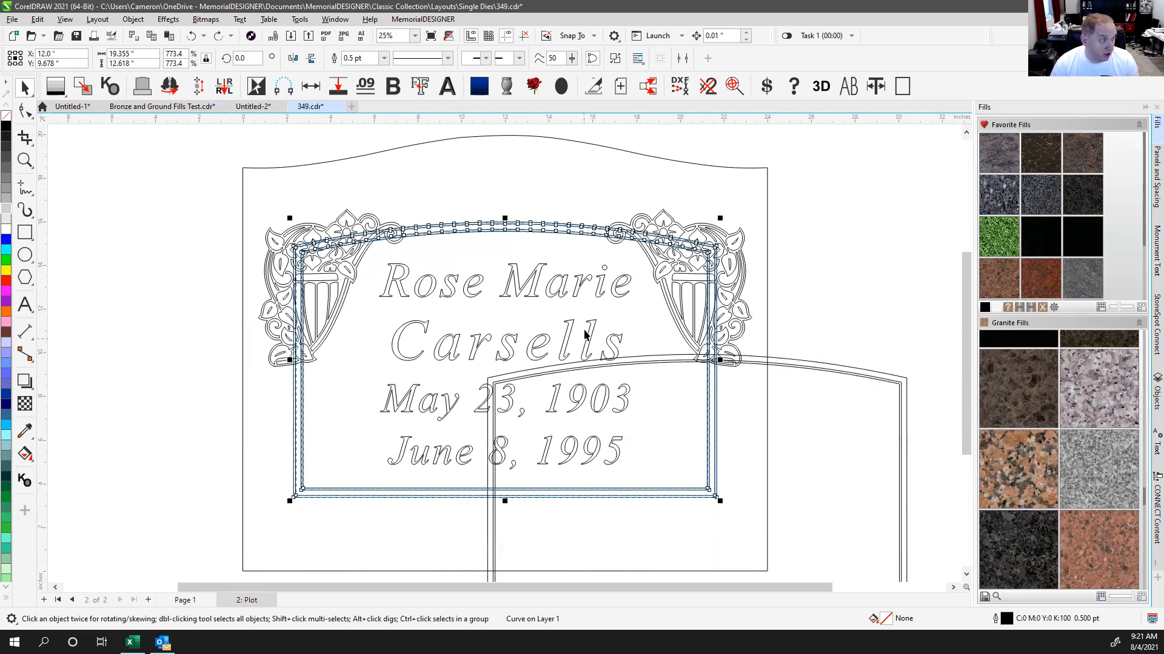
{"action": "key", "text": "ctrl+z"}
{"action": "left_click", "coordinate": [463, 187]}
{"action": "left_click", "coordinate": [445, 232]}
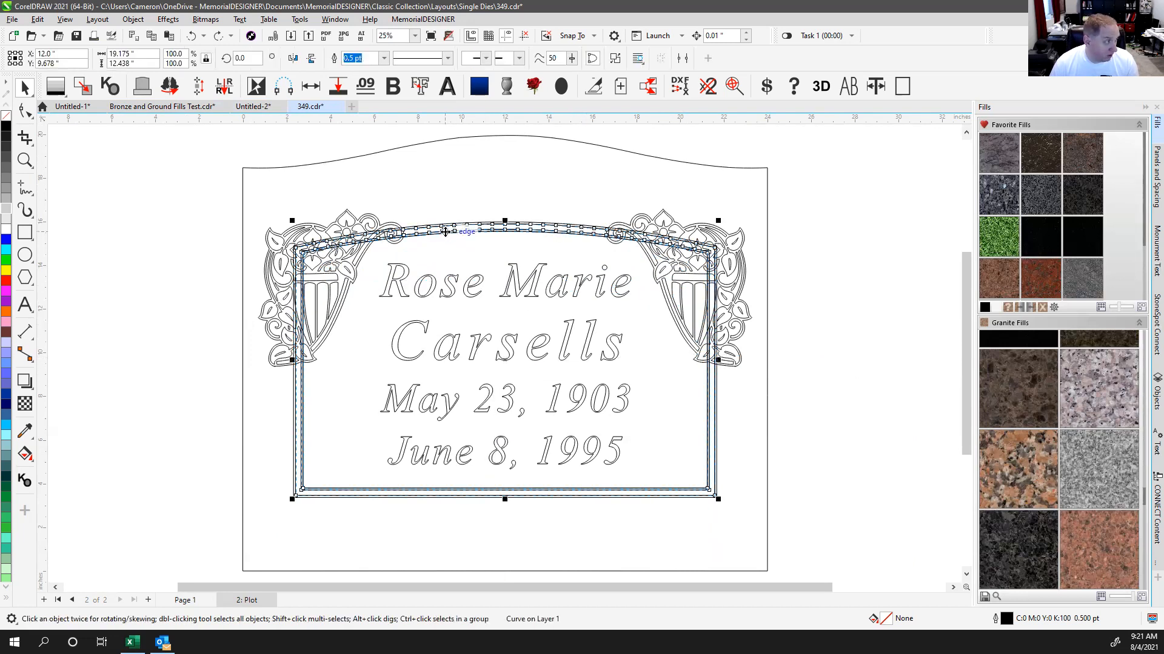
{"action": "left_click_drag", "start_coordinate": [445, 232], "coordinate": [492, 268]}
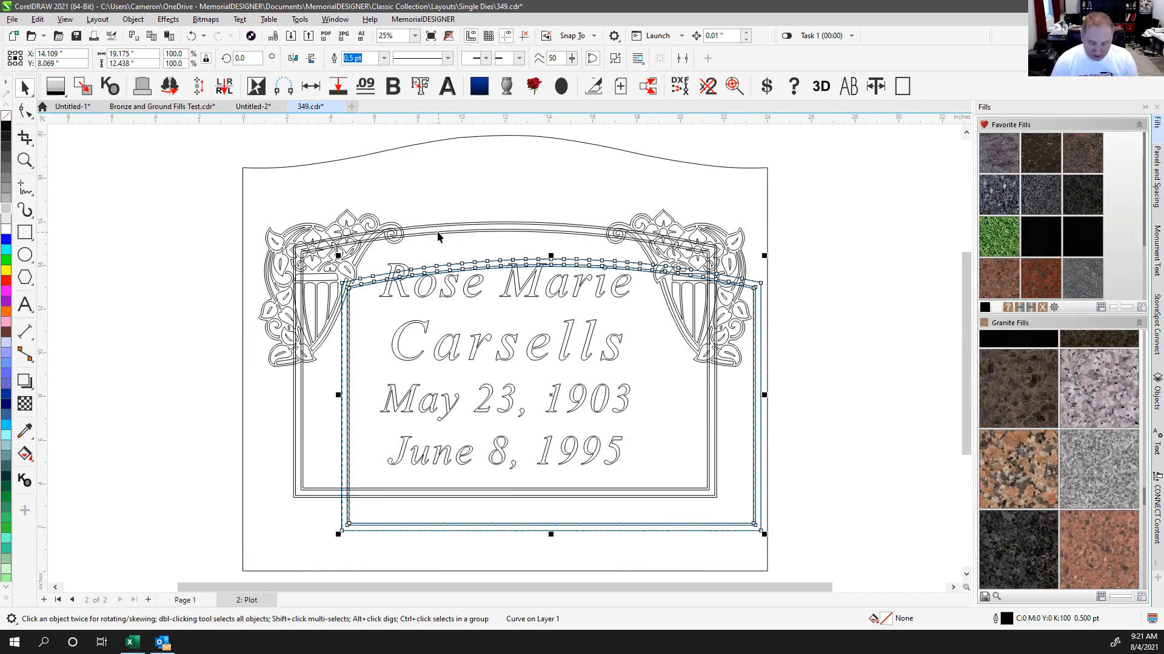
{"action": "key", "text": "Delete"}
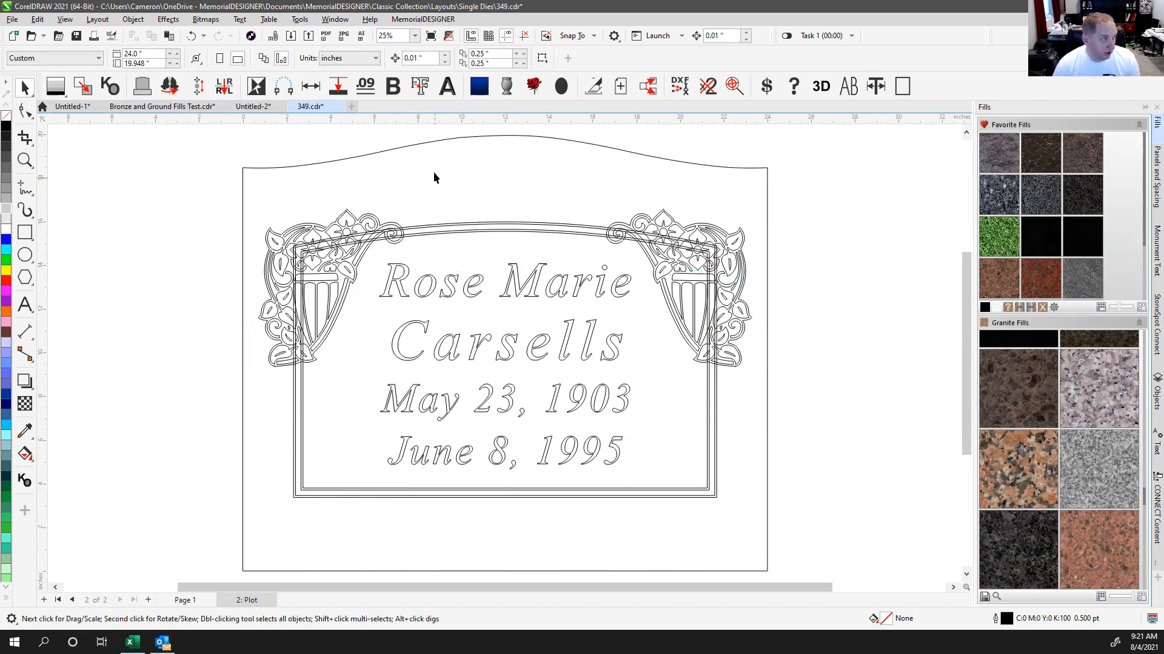
{"action": "left_click", "coordinate": [434, 146]}
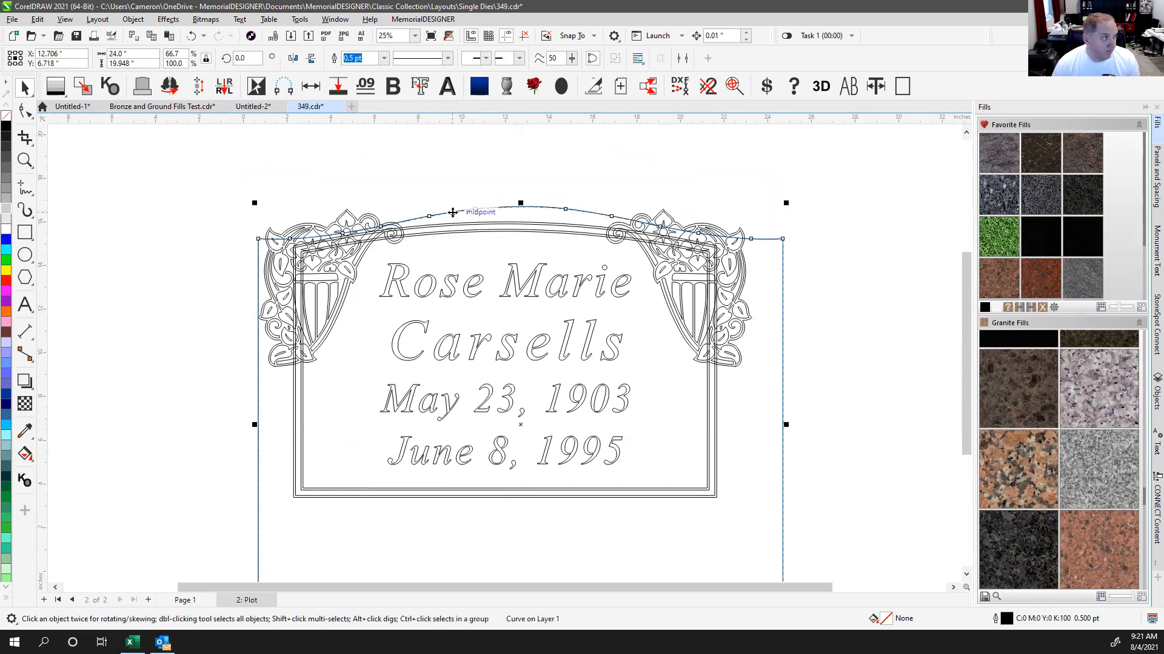
{"action": "left_click", "coordinate": [409, 194]}
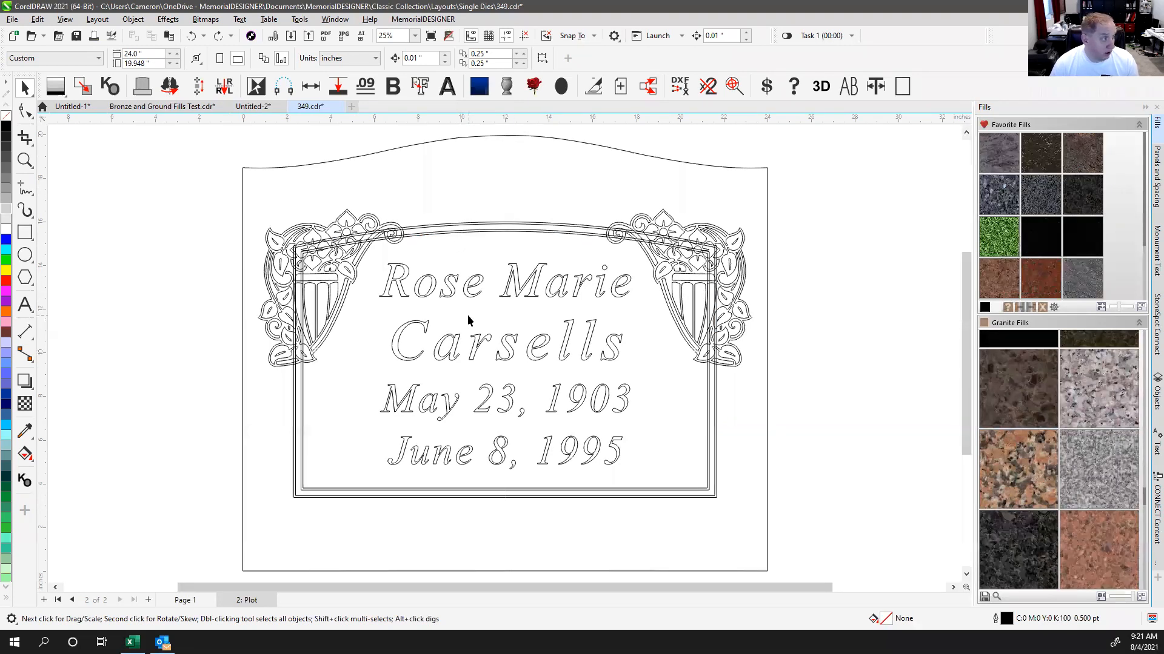
{"action": "left_click", "coordinate": [428, 234]}
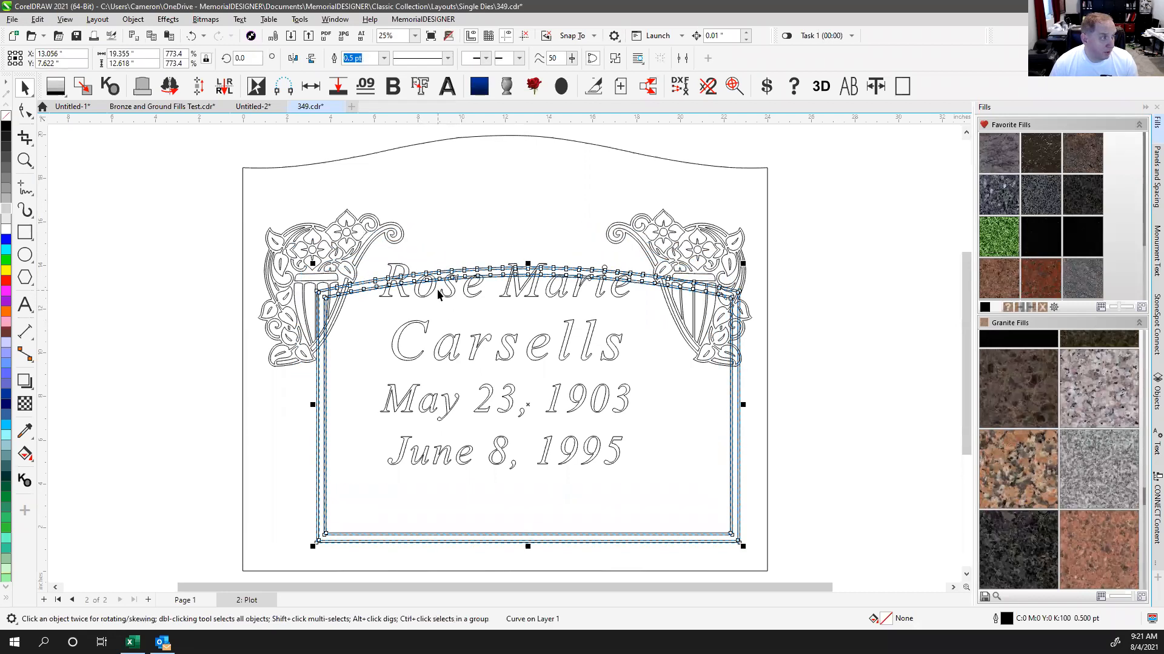
{"action": "key", "text": "ctrl+z"}
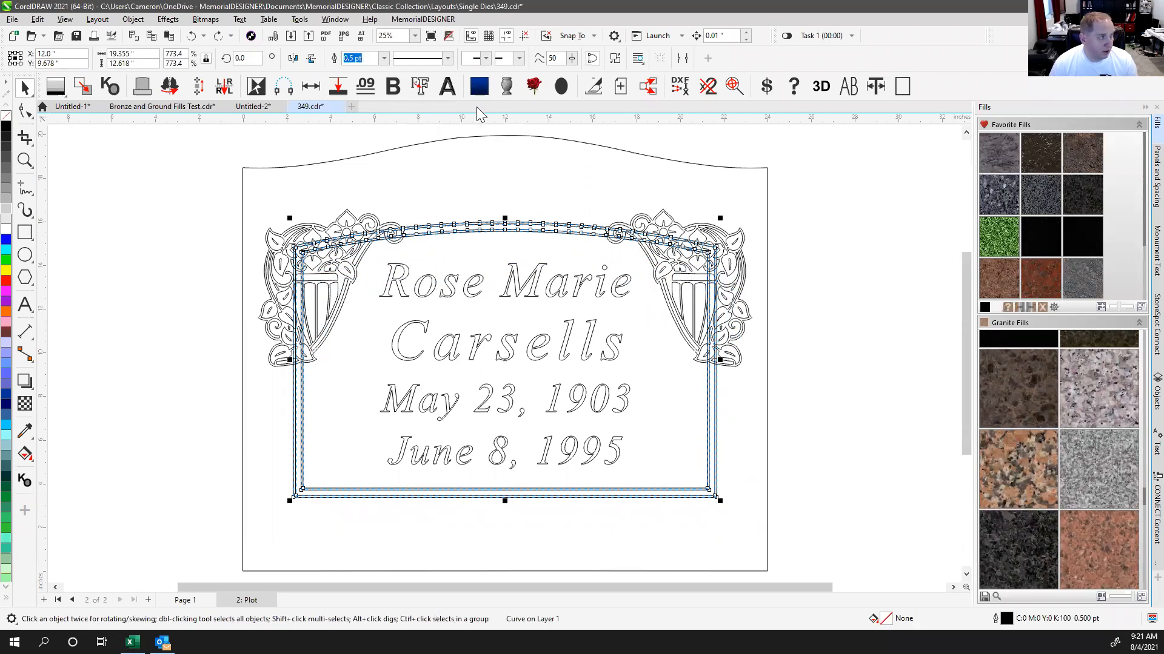
Step: Break the frame border apart with Ctrl+K into separate curves, leaving them in place
{"action": "key", "text": "ctrl+k"}
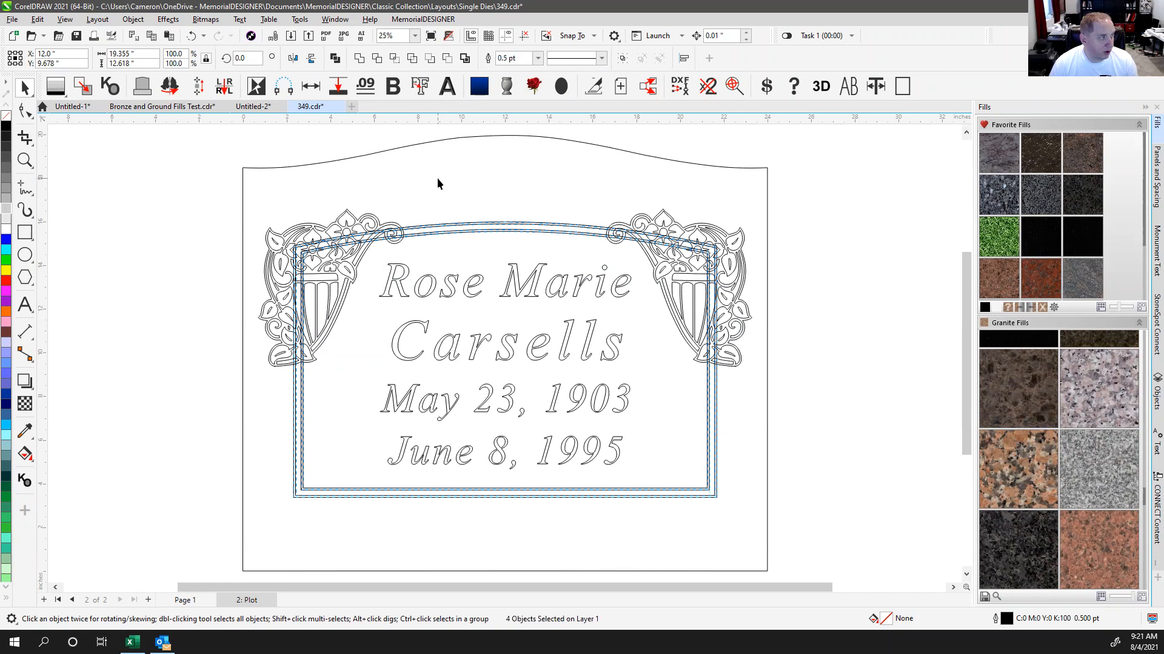
{"action": "left_click", "coordinate": [438, 177]}
{"action": "left_click_drag", "start_coordinate": [423, 226], "coordinate": [439, 256]}
{"action": "key", "text": "ctrl+z"}
{"action": "key", "text": "ctrl+z"}
{"action": "key", "text": "ctrl+z"}
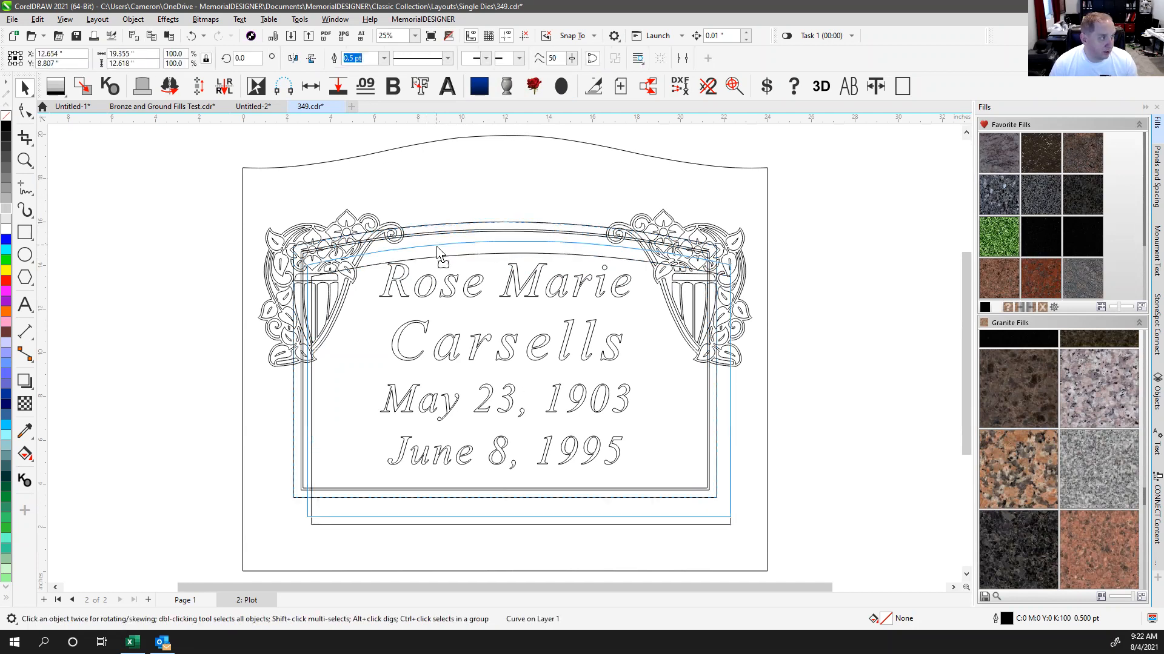
{"action": "key", "text": "Escape"}
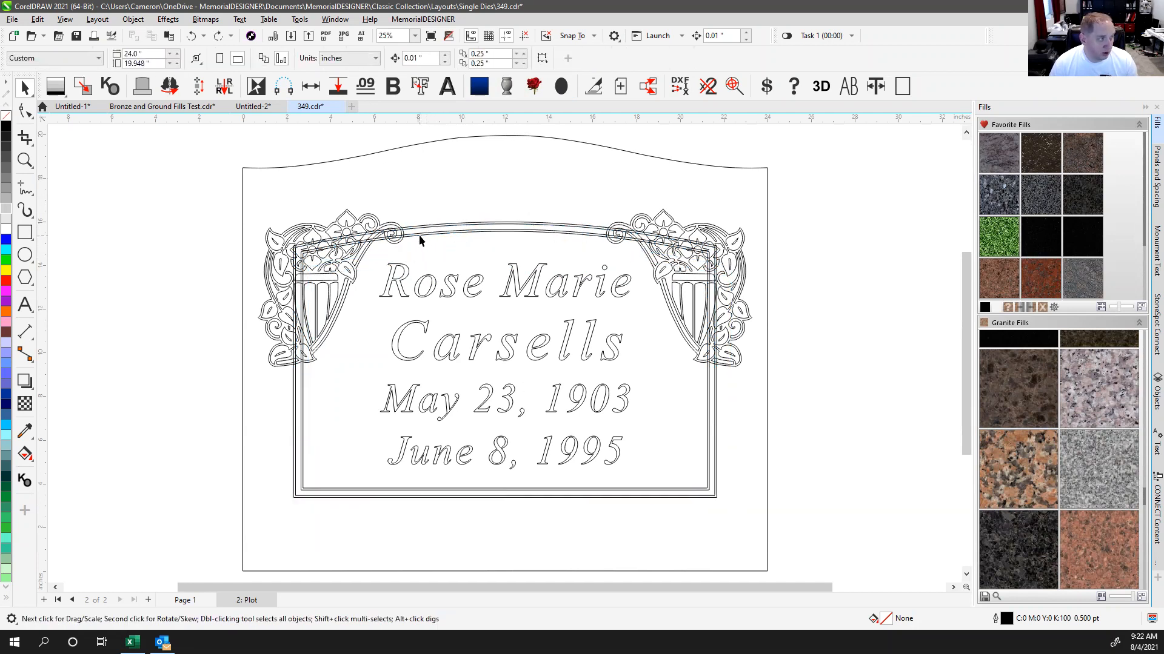
Step: Zoom to 156% on the upper-left arch and select the four frame border curves
{"action": "scroll", "coordinate": [412, 238], "scroll_direction": "up", "scroll_amount": 5}
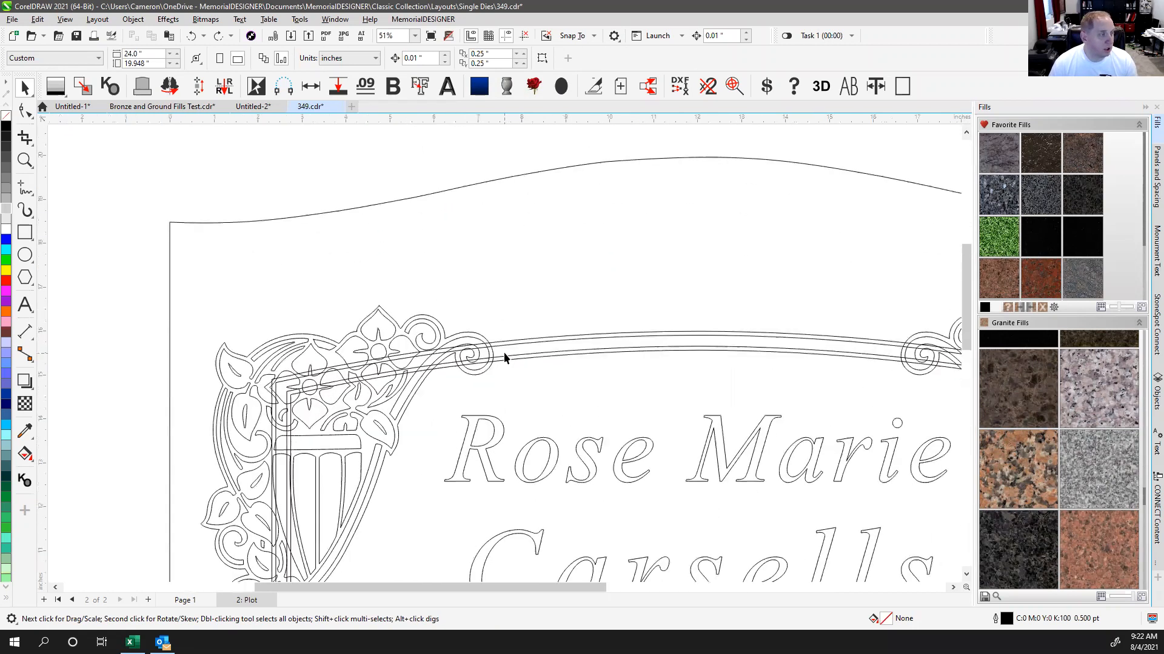
{"action": "left_click_drag", "start_coordinate": [627, 386], "coordinate": [634, 435]}
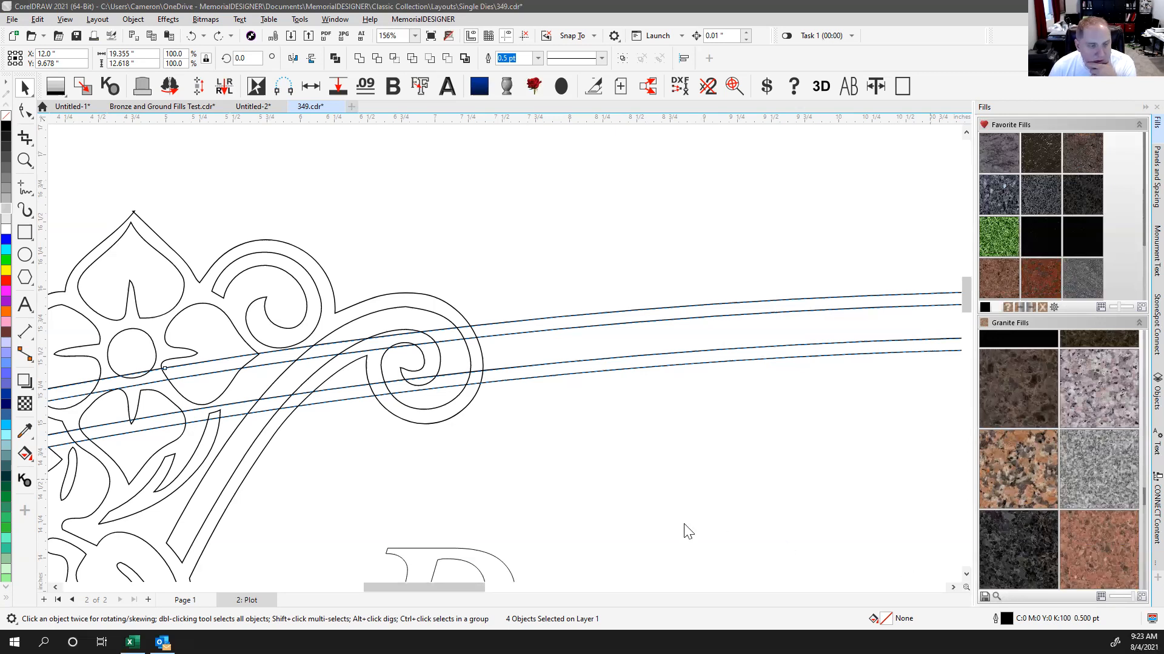
{"action": "key", "text": "Escape"}
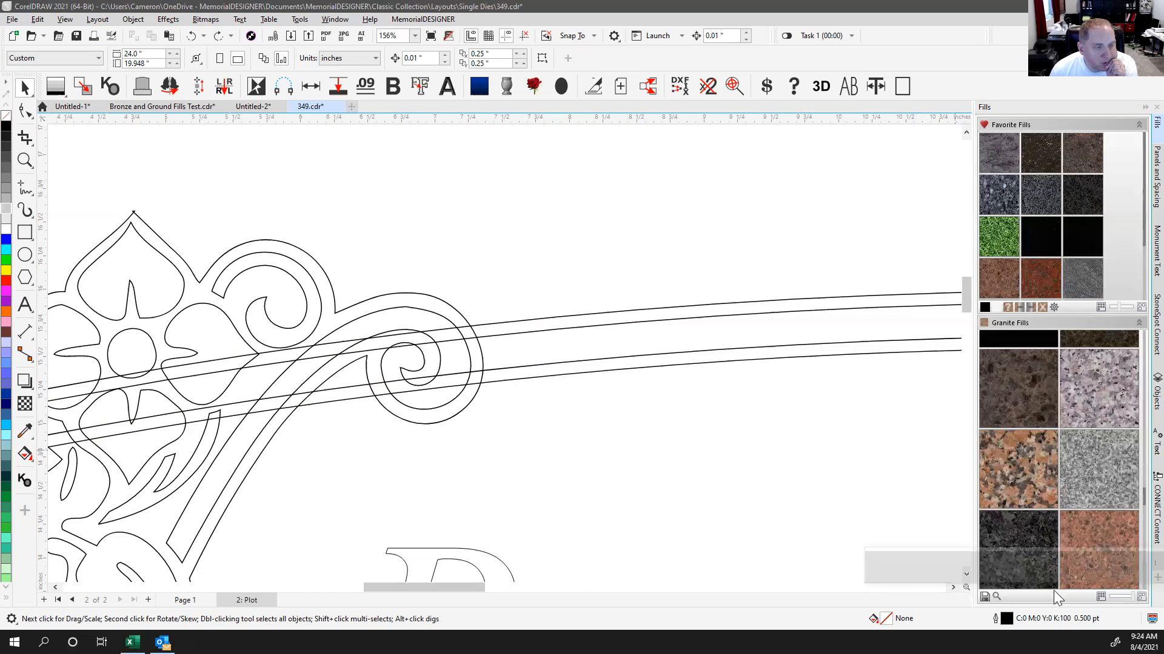
{"action": "left_click", "coordinate": [1070, 548]}
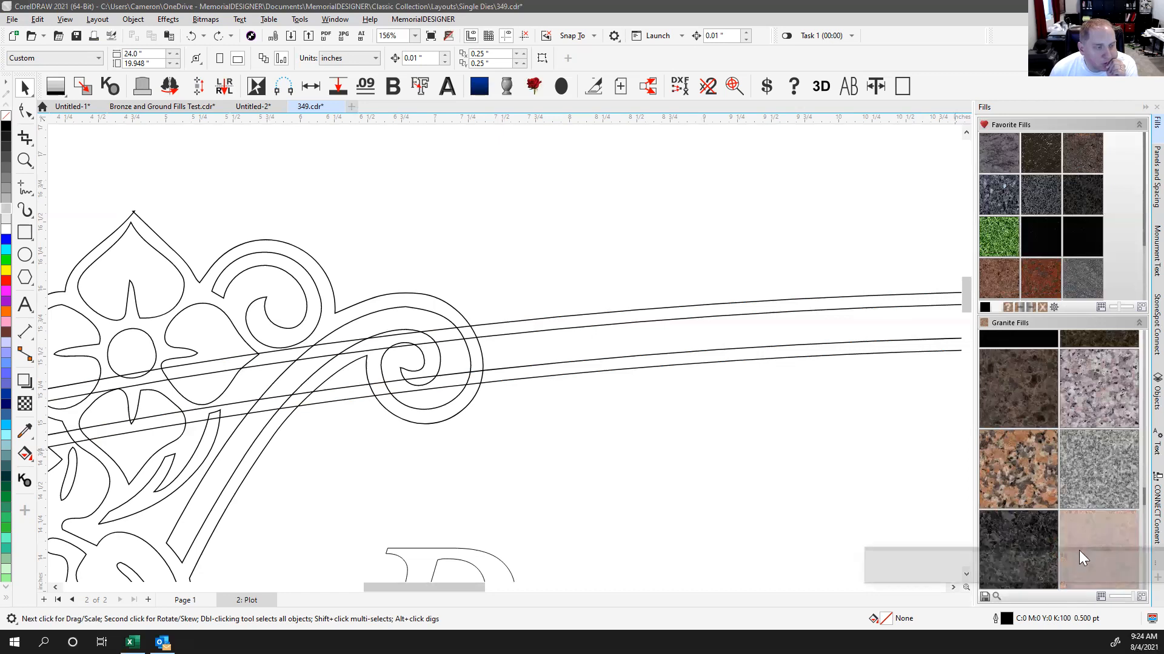
{"action": "left_click", "coordinate": [1078, 549]}
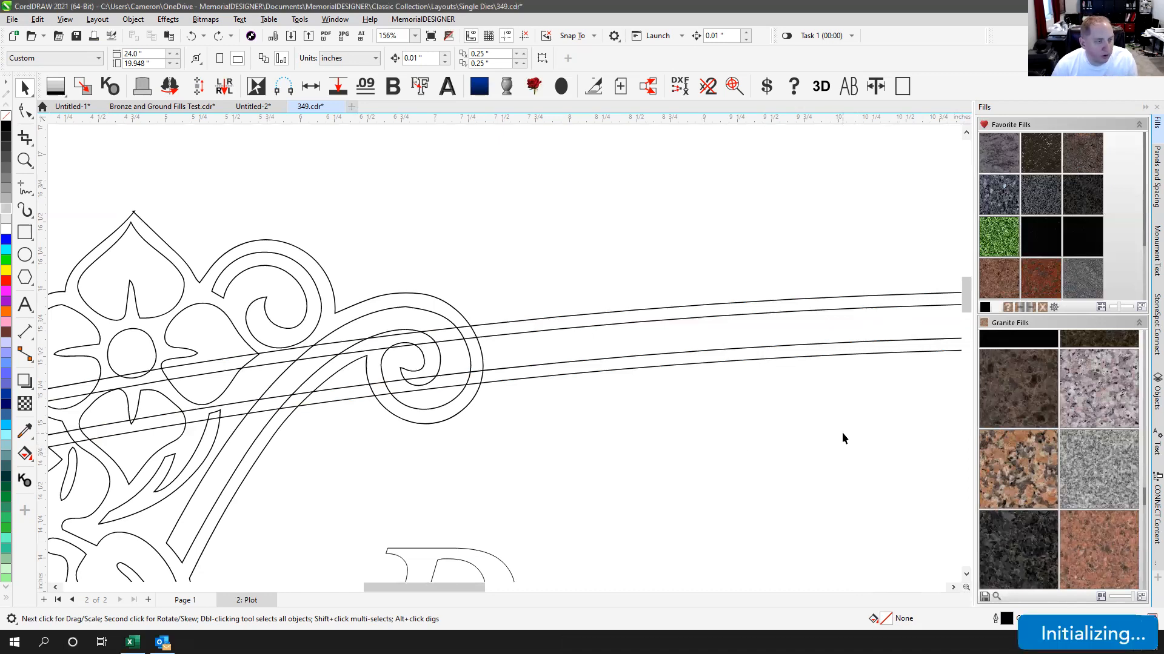
{"action": "left_click", "coordinate": [874, 414]}
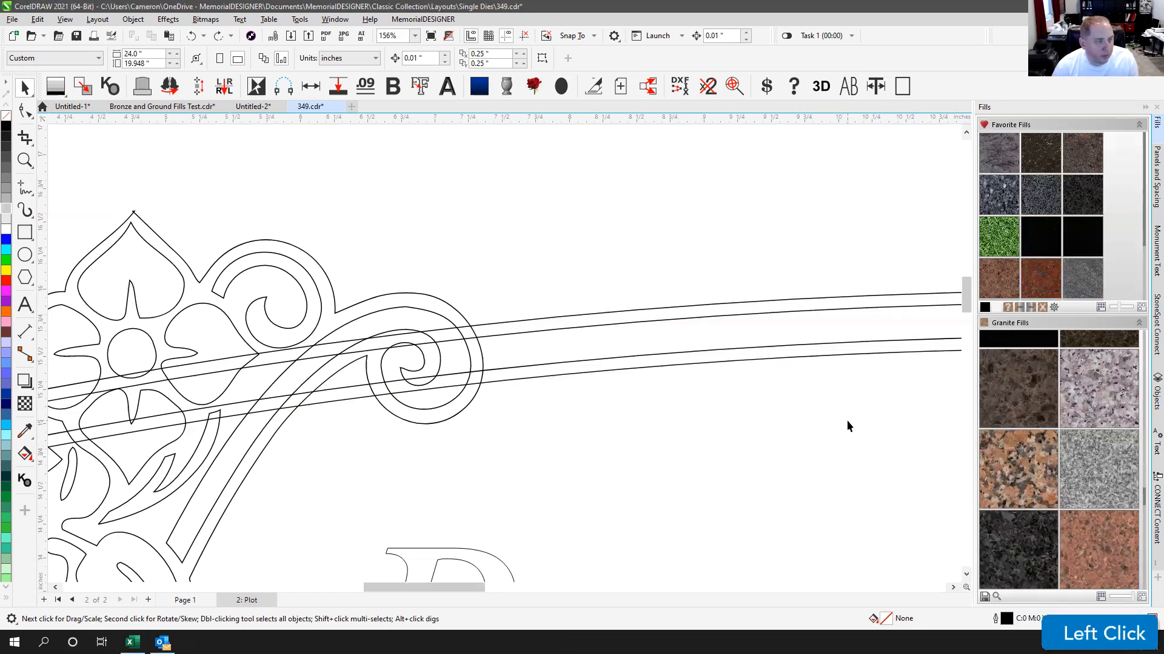
{"action": "left_click", "coordinate": [682, 452]}
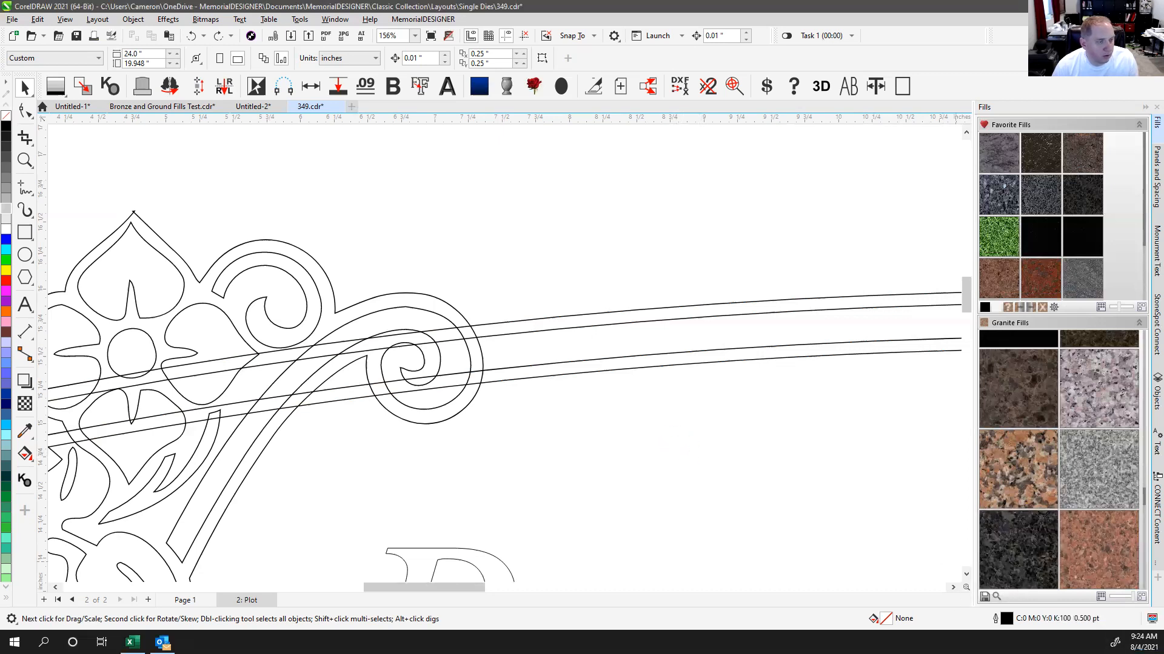
{"action": "left_click", "coordinate": [682, 452]}
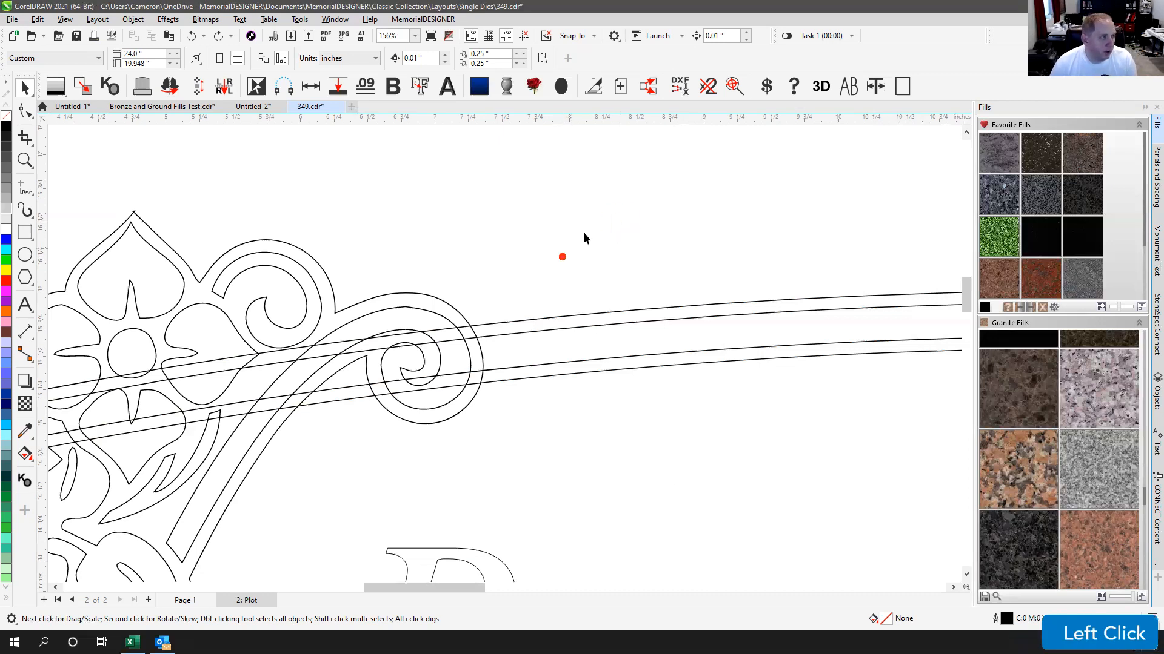
Step: Select the four border lines crossing the urn ornament
{"action": "key", "text": "alt"}
{"action": "left_click_drag", "start_coordinate": [587, 214], "coordinate": [661, 494]}
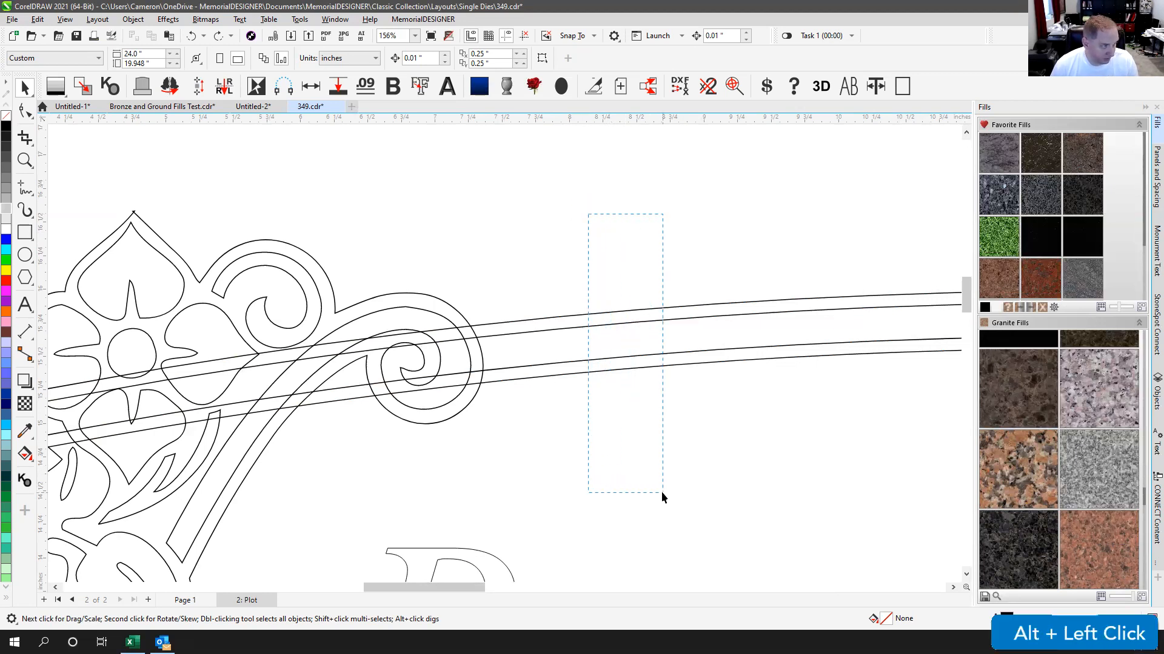
{"action": "left_click_drag", "start_coordinate": [661, 492], "coordinate": [660, 492]}
{"action": "left_click_drag", "start_coordinate": [585, 313], "coordinate": [579, 190]}
{"action": "key", "text": "ctrl+z"}
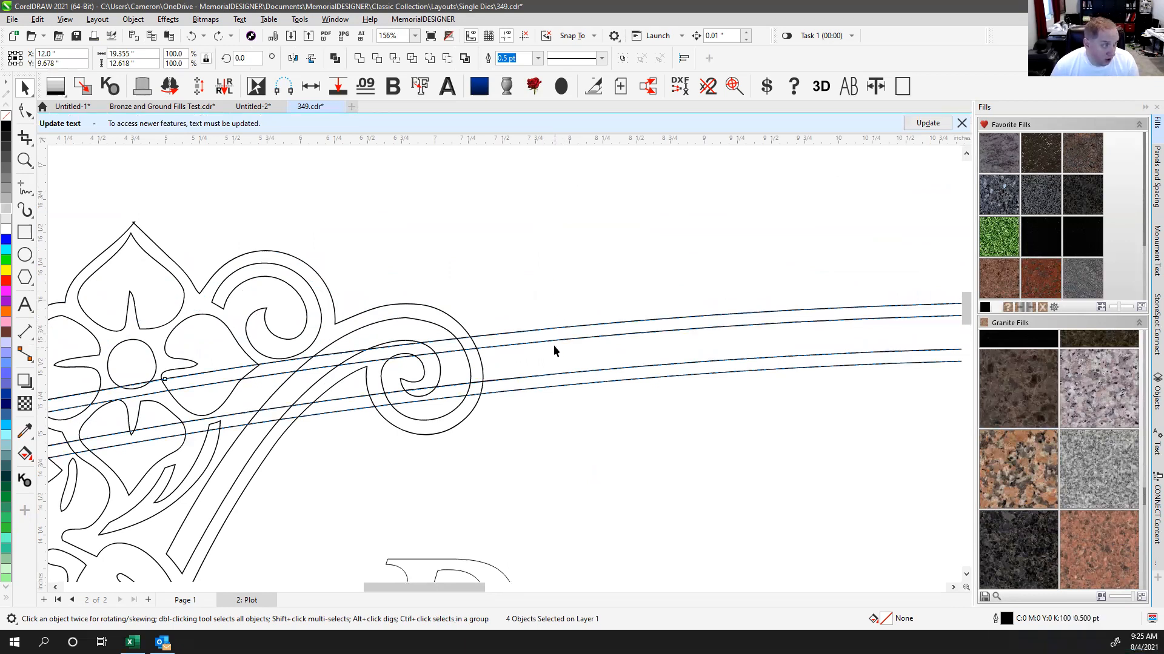
Step: Combine the four lines and weld them with the scroll outline into one continuous outline
{"action": "left_click", "coordinate": [334, 58]}
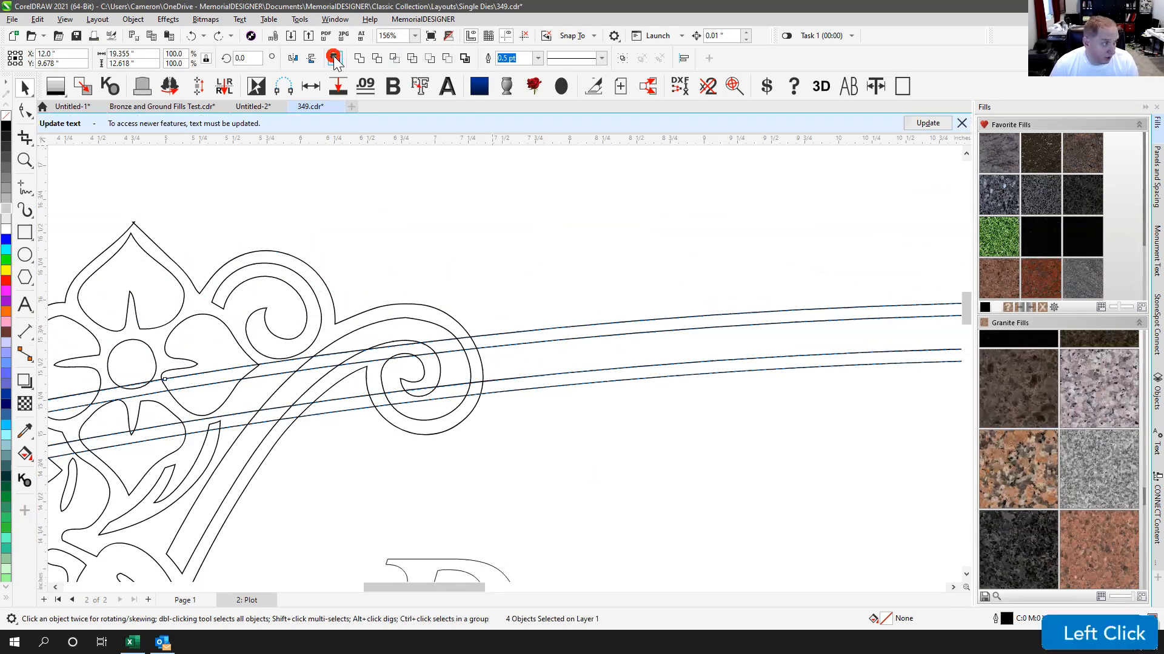
{"action": "key", "text": "shift"}
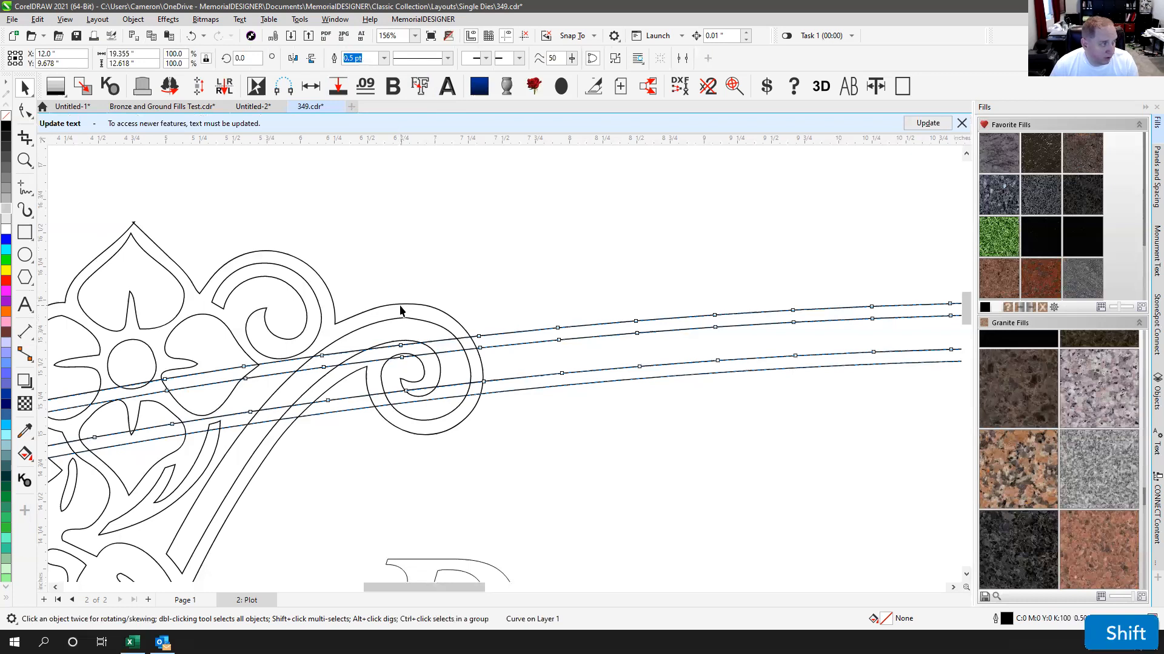
{"action": "left_click", "coordinate": [398, 305], "text": "shift"}
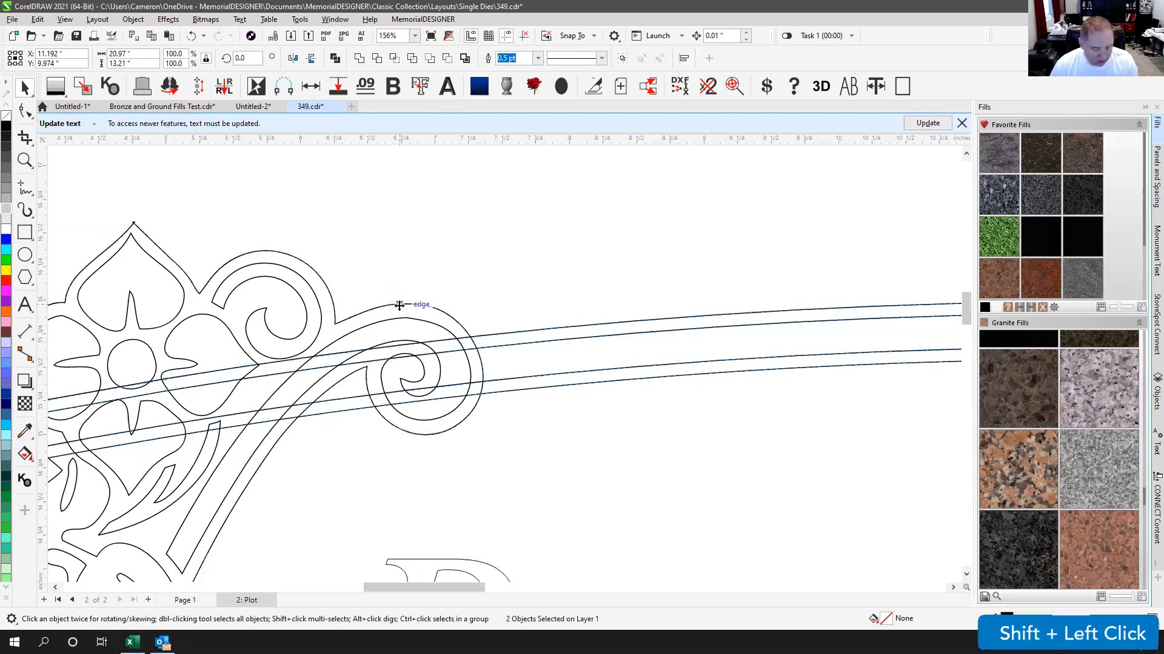
{"action": "scroll", "coordinate": [399, 305], "scroll_direction": "down", "scroll_amount": 2}
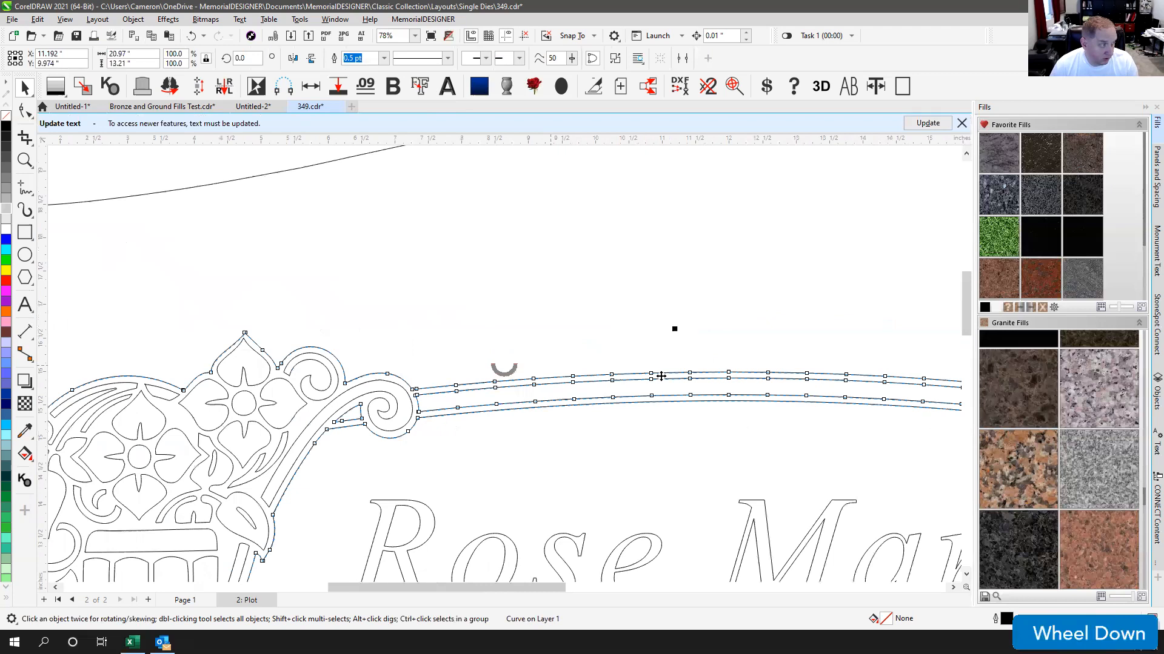
{"action": "scroll", "coordinate": [661, 376], "scroll_direction": "down", "scroll_amount": 2}
{"action": "scroll", "coordinate": [515, 370], "scroll_direction": "up", "scroll_amount": 5}
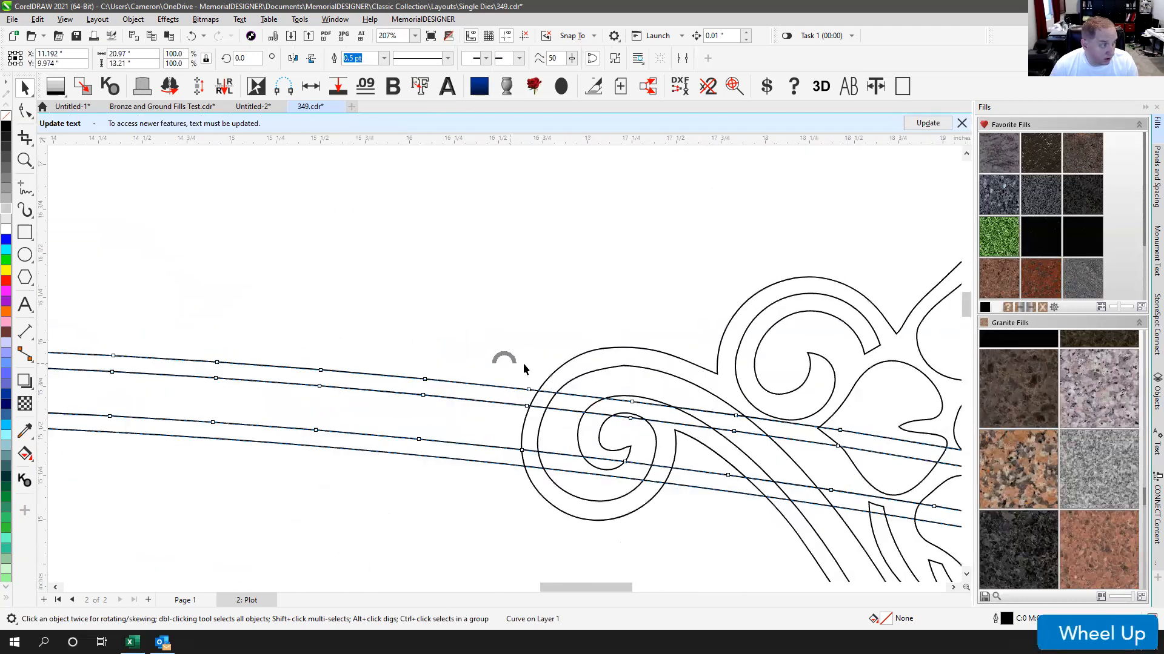
{"action": "left_click", "coordinate": [564, 369], "text": "shift"}
{"action": "key", "text": "w"}
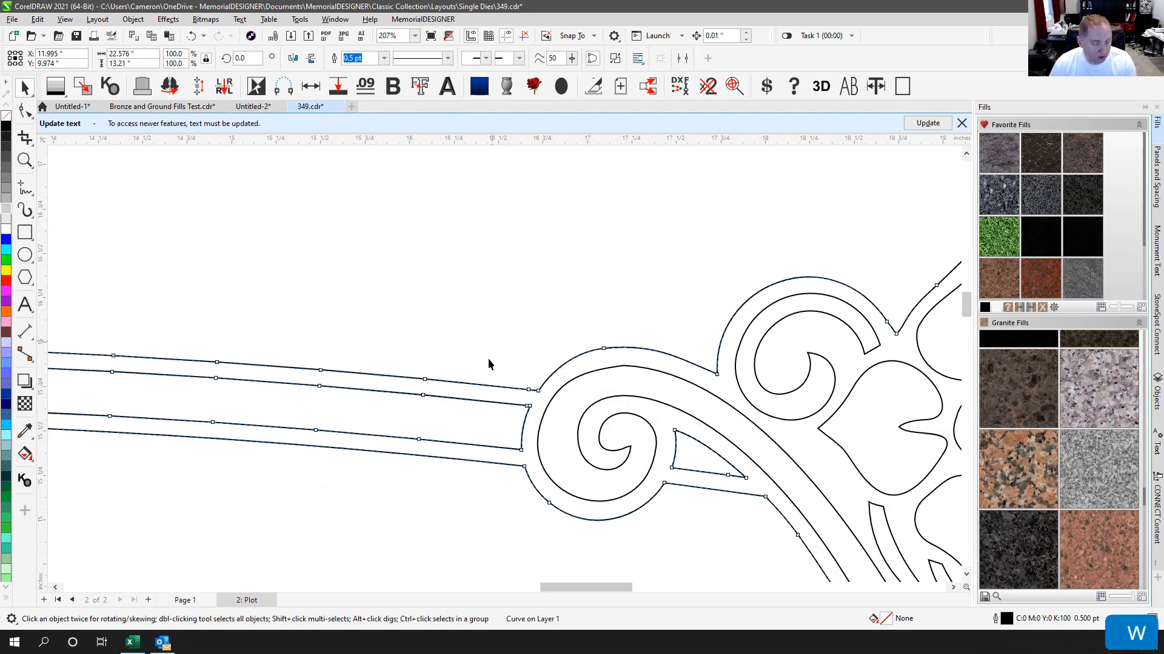
{"action": "key", "text": "F4"}
{"action": "scroll", "coordinate": [504, 363], "scroll_direction": "up", "scroll_amount": 1}
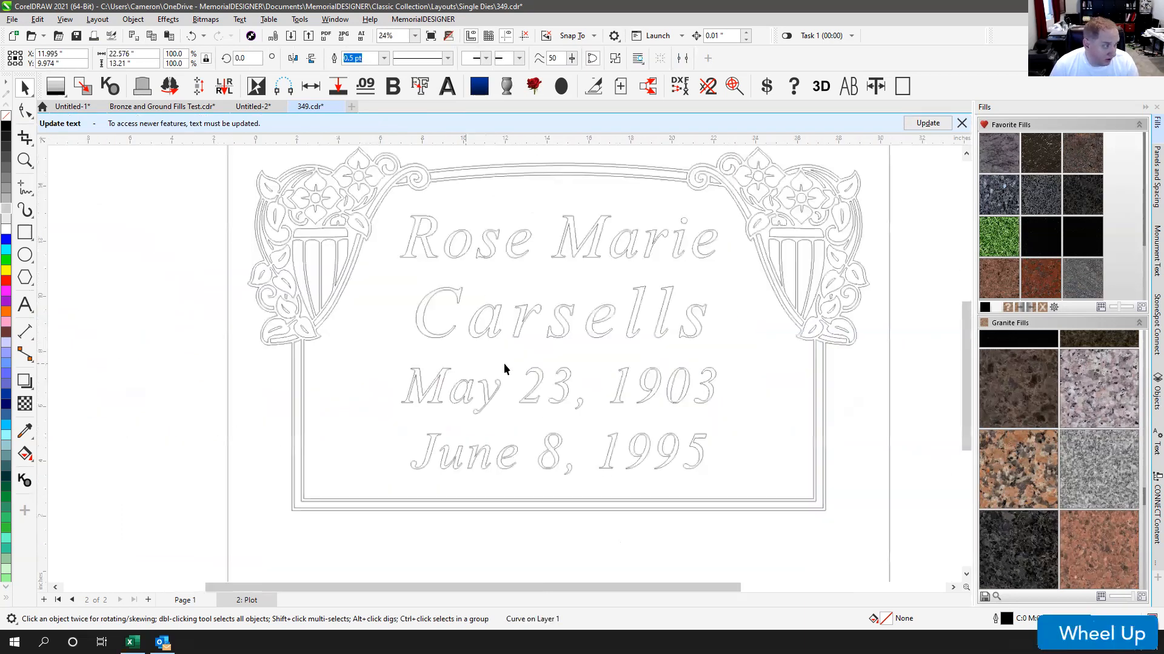
{"action": "scroll", "coordinate": [504, 367], "scroll_direction": "up", "scroll_amount": 1}
Step: Check the inscription by selecting the June 8, 1995 date line and all four text lines
{"action": "left_click", "coordinate": [449, 482]}
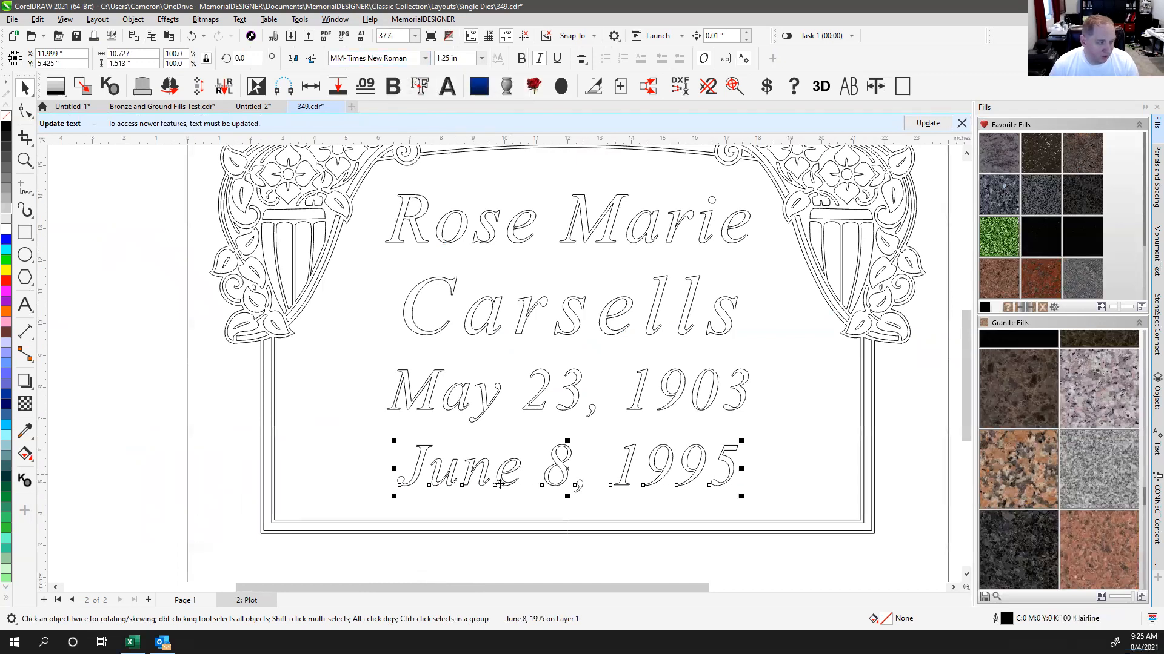
{"action": "scroll", "coordinate": [453, 322], "scroll_direction": "up", "scroll_amount": 2}
{"action": "scroll", "coordinate": [503, 362], "scroll_direction": "down", "scroll_amount": 1}
{"action": "scroll", "coordinate": [503, 364], "scroll_direction": "up", "scroll_amount": 2}
{"action": "scroll", "coordinate": [504, 362], "scroll_direction": "down", "scroll_amount": 3}
{"action": "scroll", "coordinate": [504, 363], "scroll_direction": "up", "scroll_amount": 1}
{"action": "scroll", "coordinate": [503, 362], "scroll_direction": "down", "scroll_amount": 2}
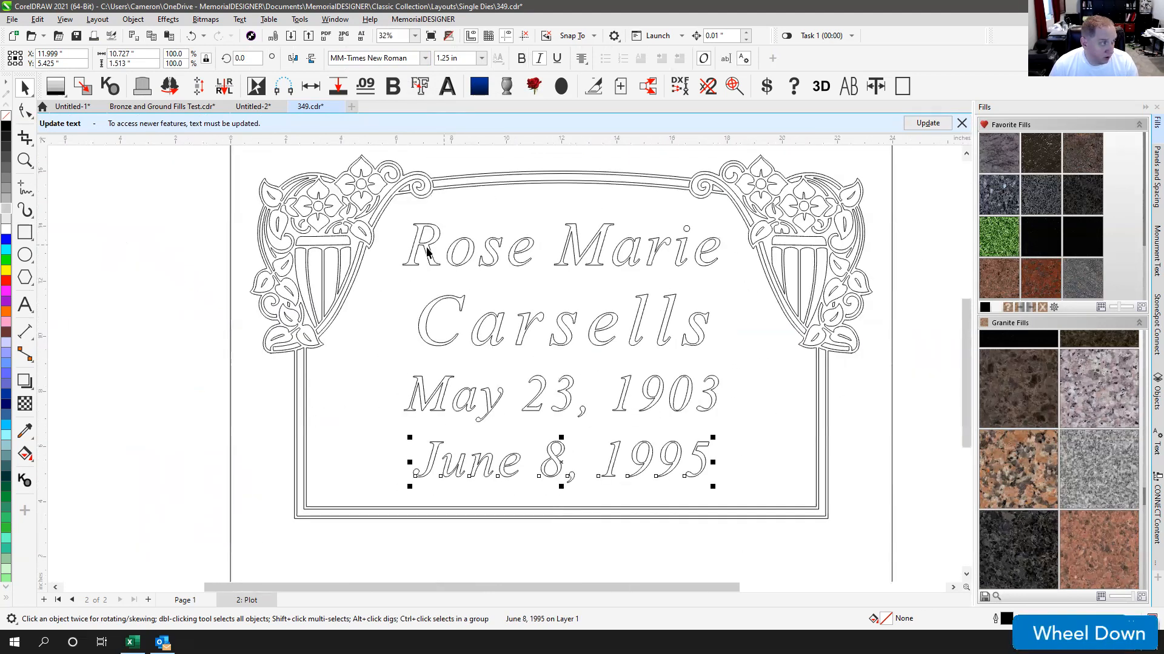
{"action": "left_click_drag", "start_coordinate": [391, 217], "coordinate": [751, 528]}
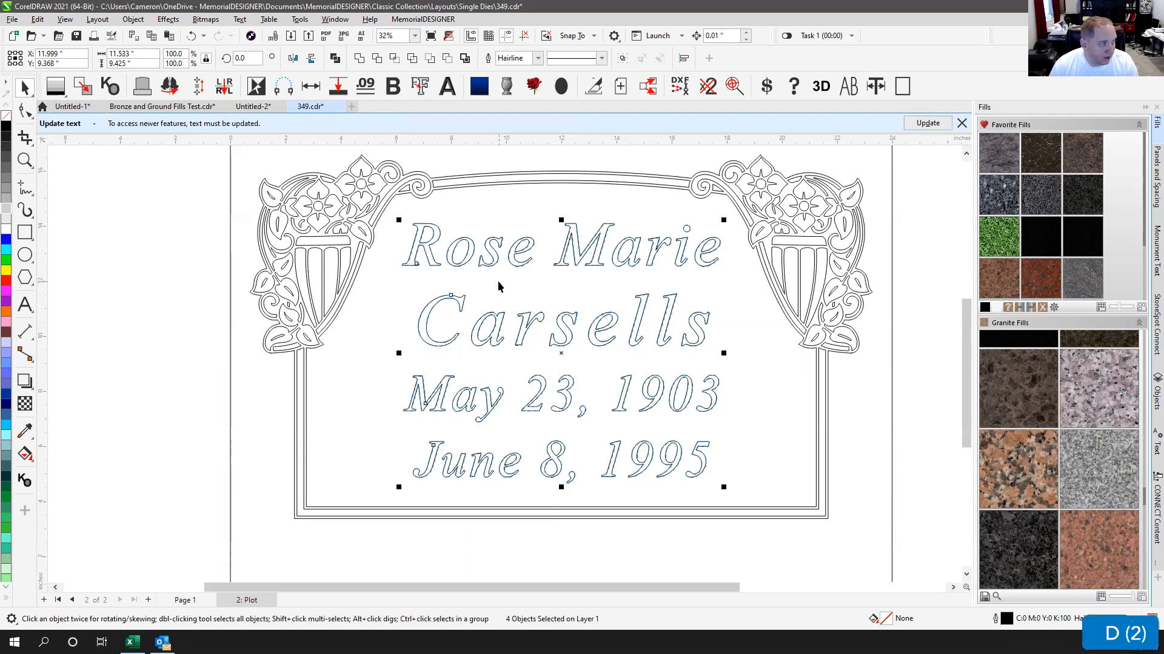
{"action": "left_click", "coordinate": [463, 442]}
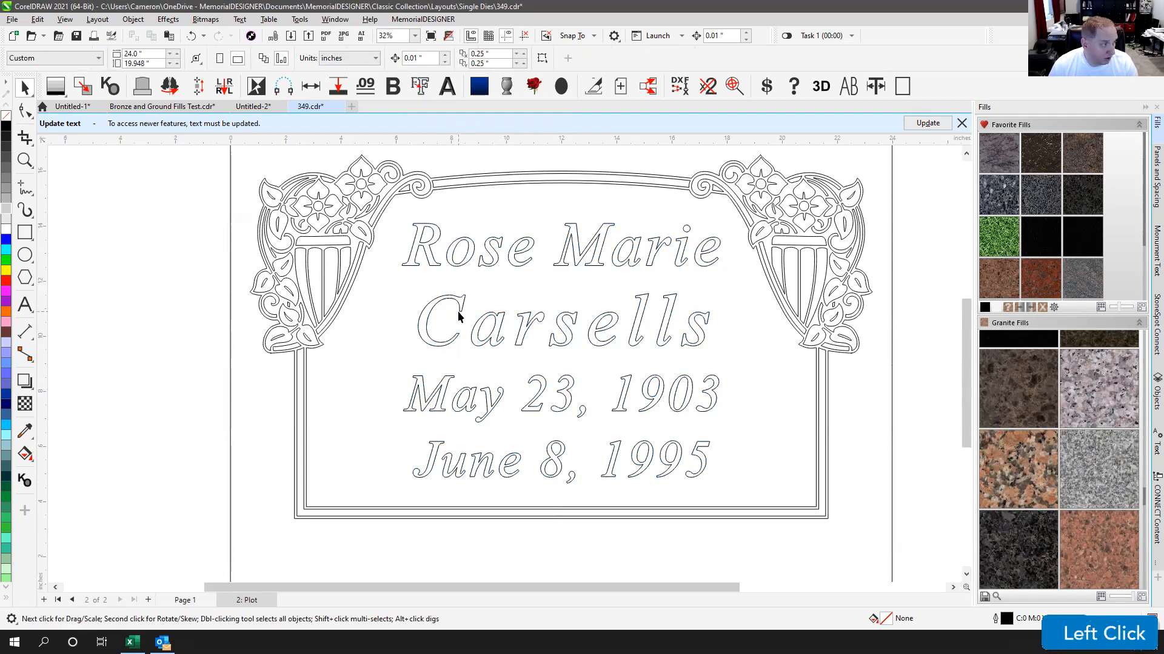
Step: Fit the whole monument page in view and dismiss the update-text notice
{"action": "key", "text": "F4"}
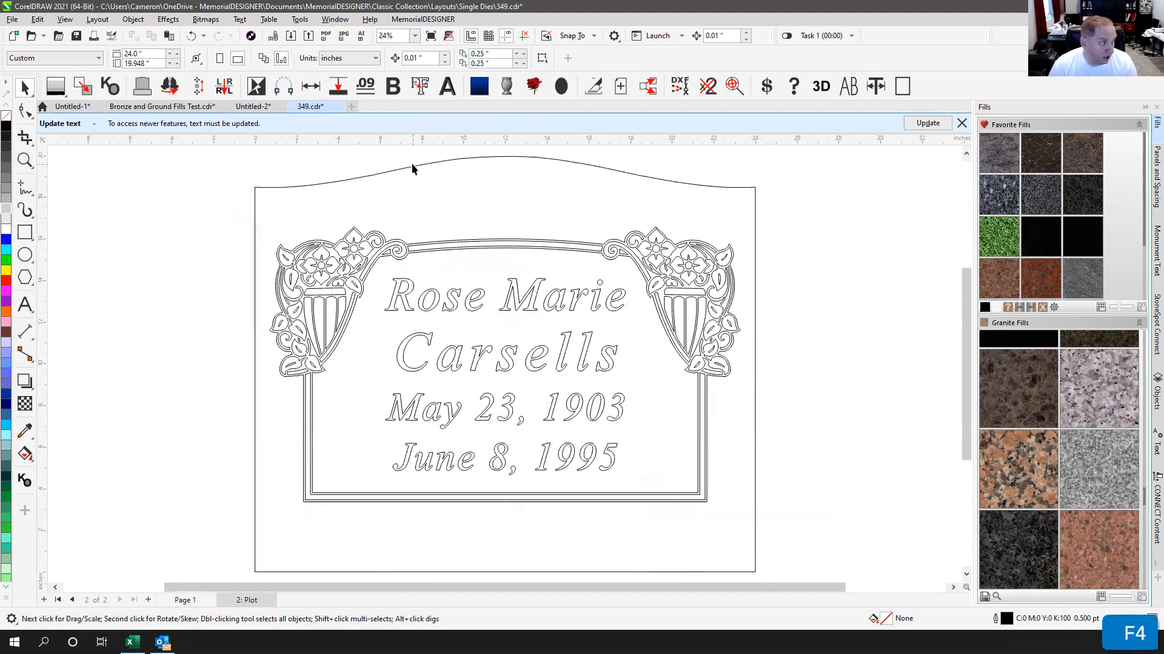
{"action": "left_click", "coordinate": [959, 125]}
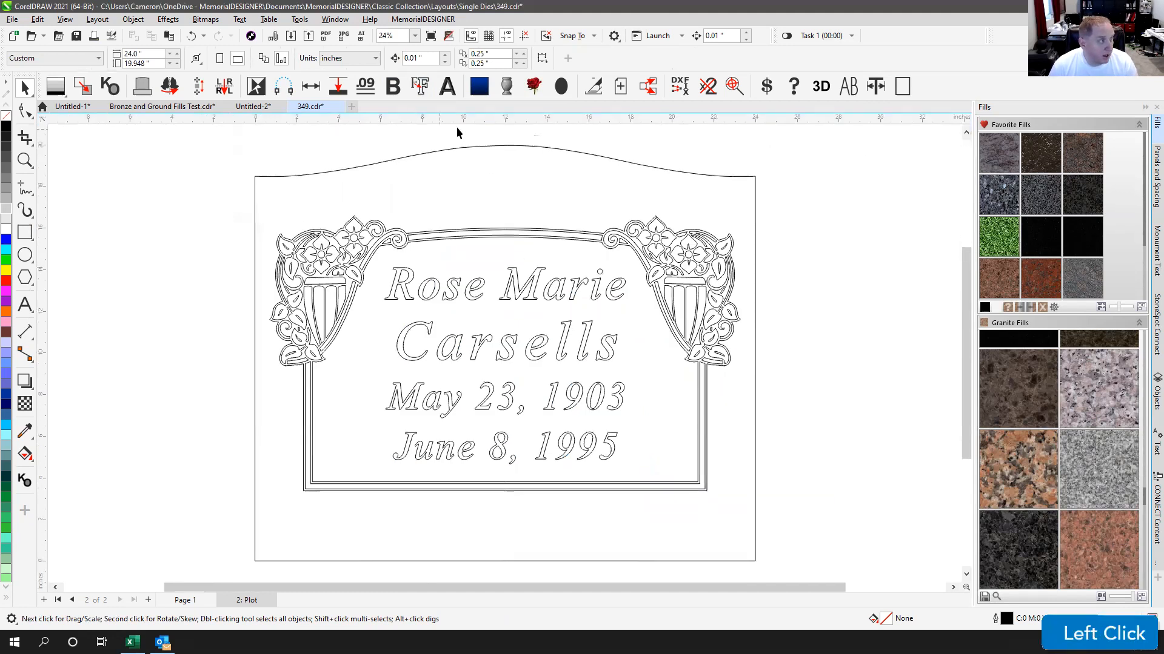
{"action": "left_click", "coordinate": [316, 173]}
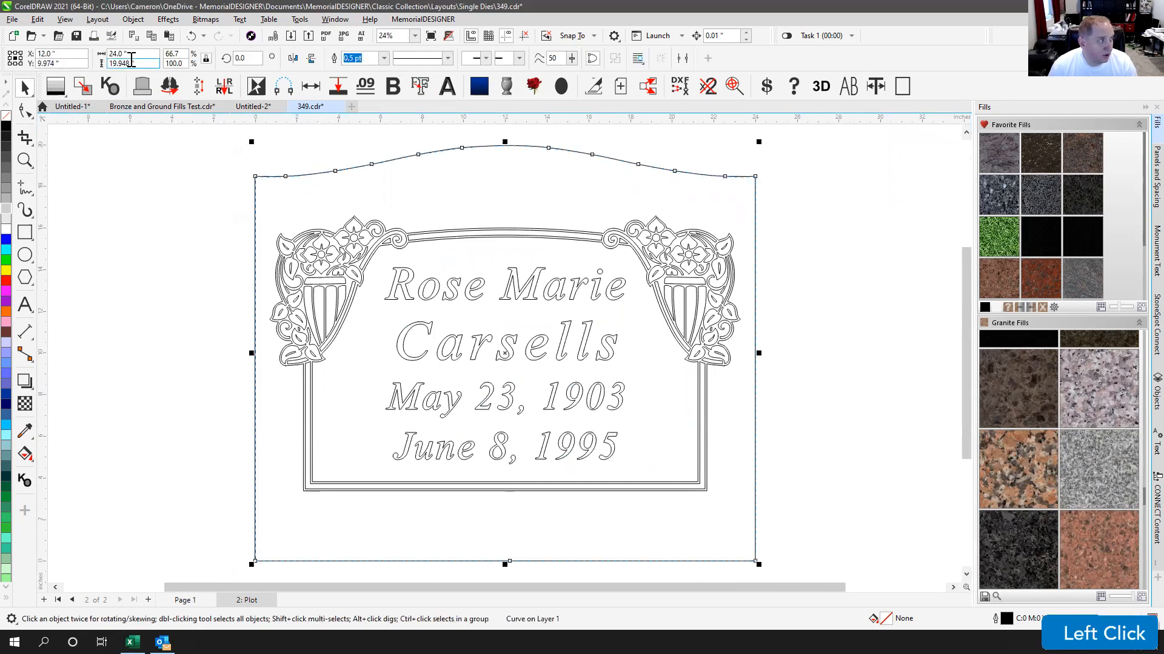
{"action": "left_click", "coordinate": [280, 150]}
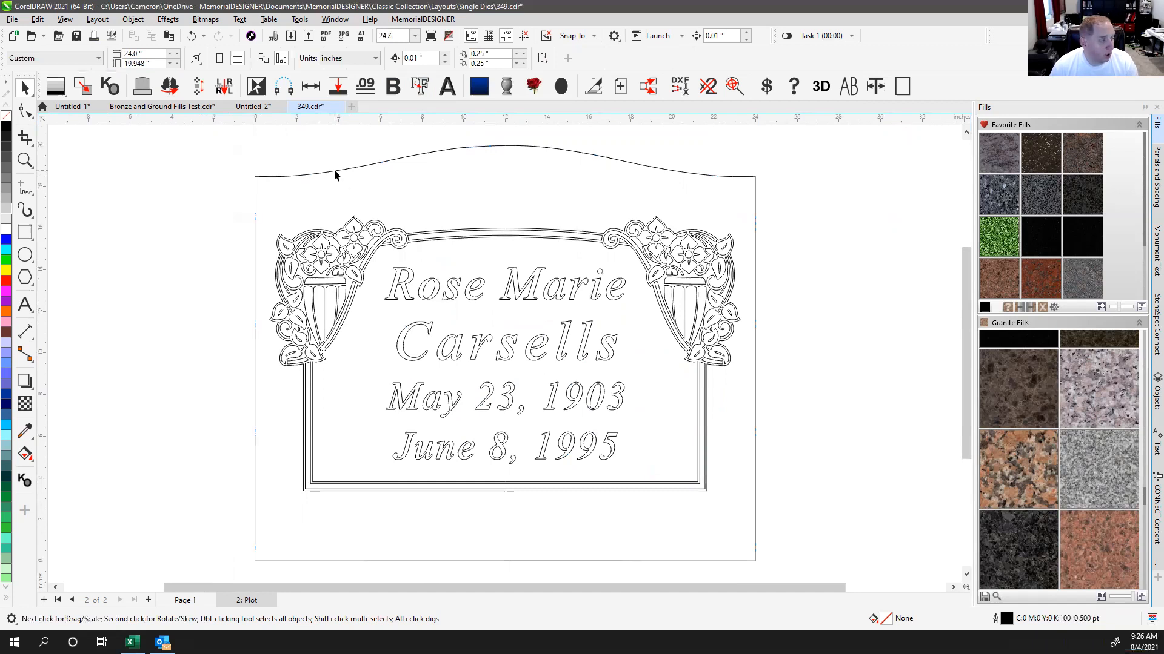
{"action": "left_click", "coordinate": [304, 159]}
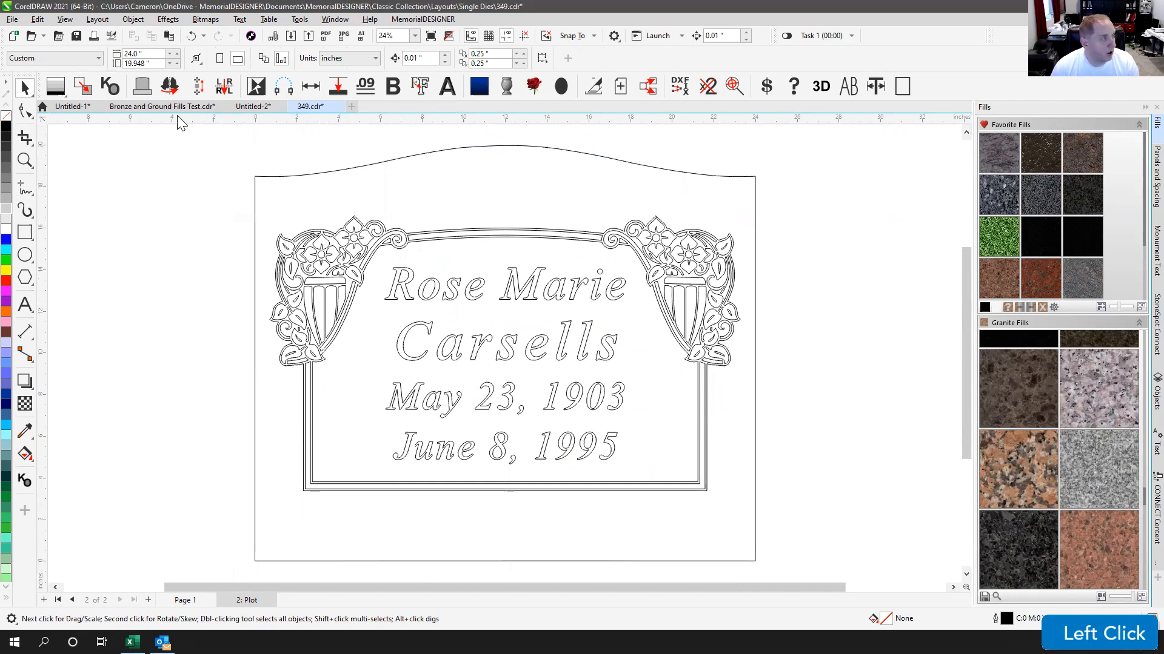
{"action": "left_click", "coordinate": [112, 38]}
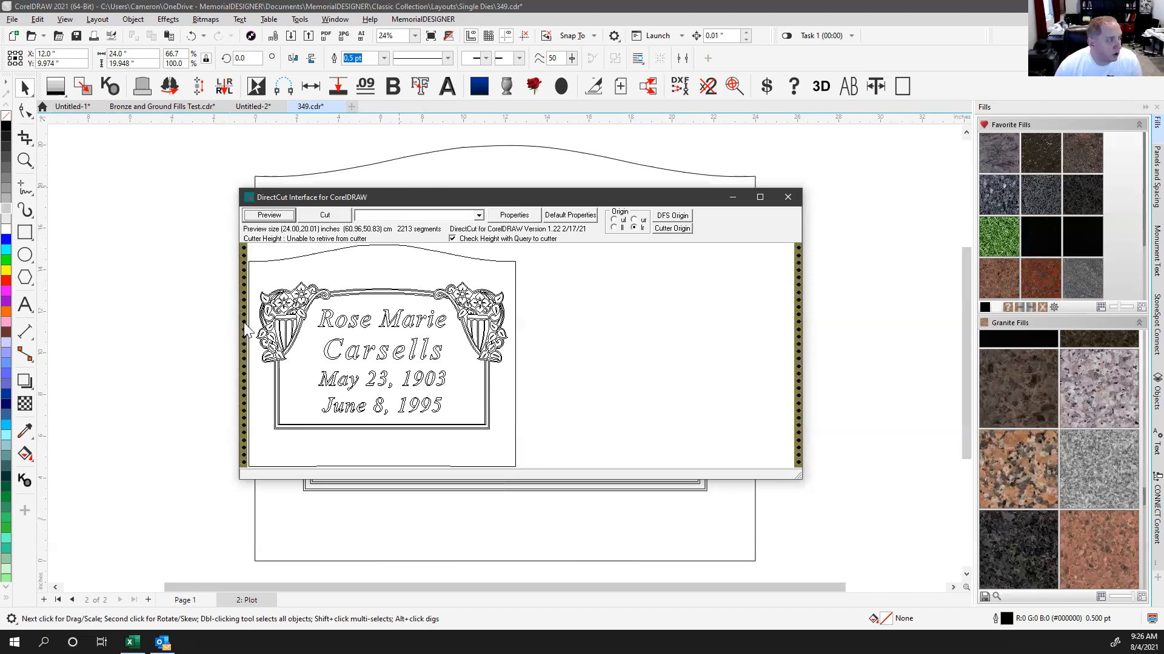
{"action": "left_click", "coordinate": [615, 221]}
{"action": "left_click", "coordinate": [613, 219]}
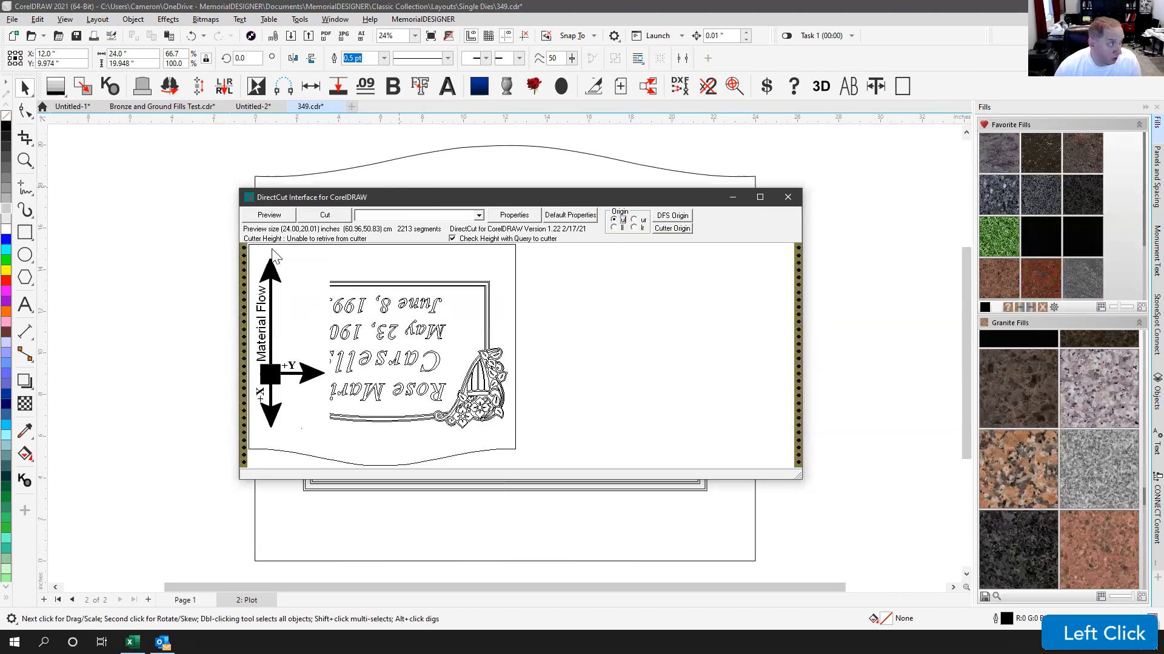
{"action": "left_click", "coordinate": [631, 226]}
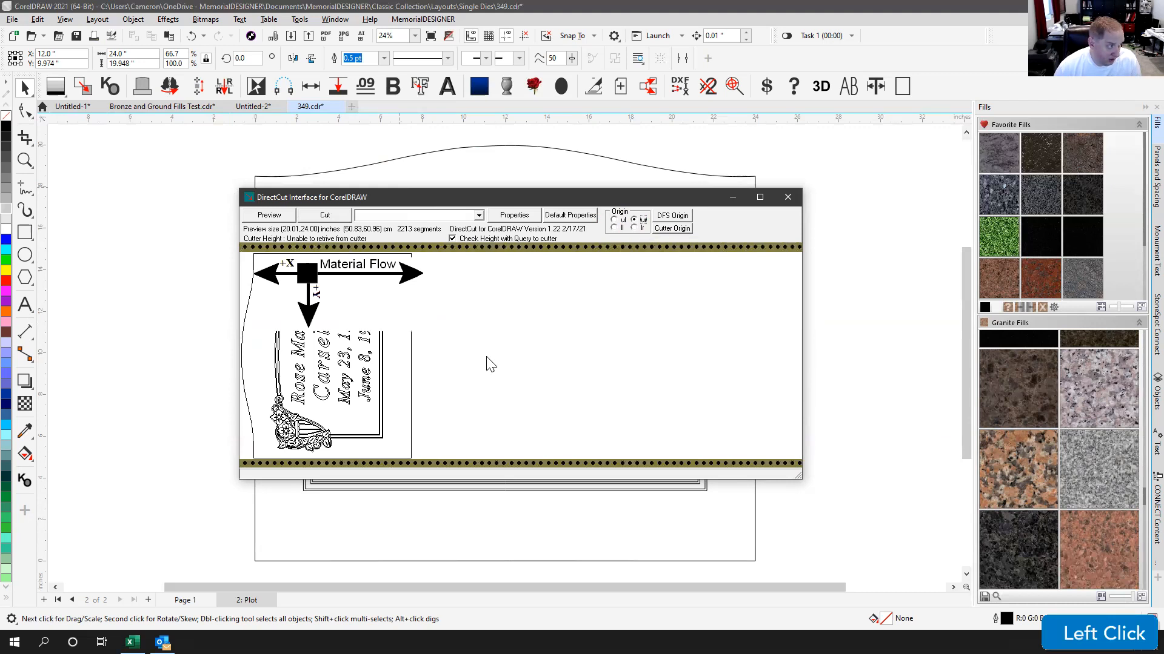
{"action": "left_click", "coordinate": [615, 227]}
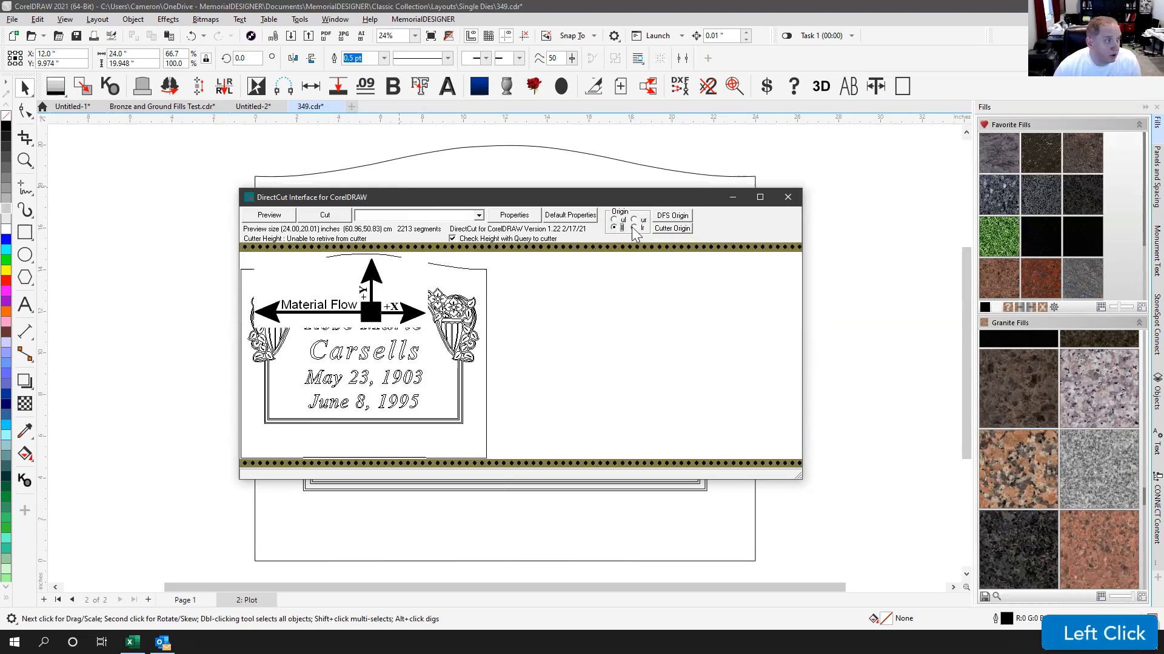
{"action": "left_click", "coordinate": [520, 217]}
{"action": "left_click", "coordinate": [580, 345]}
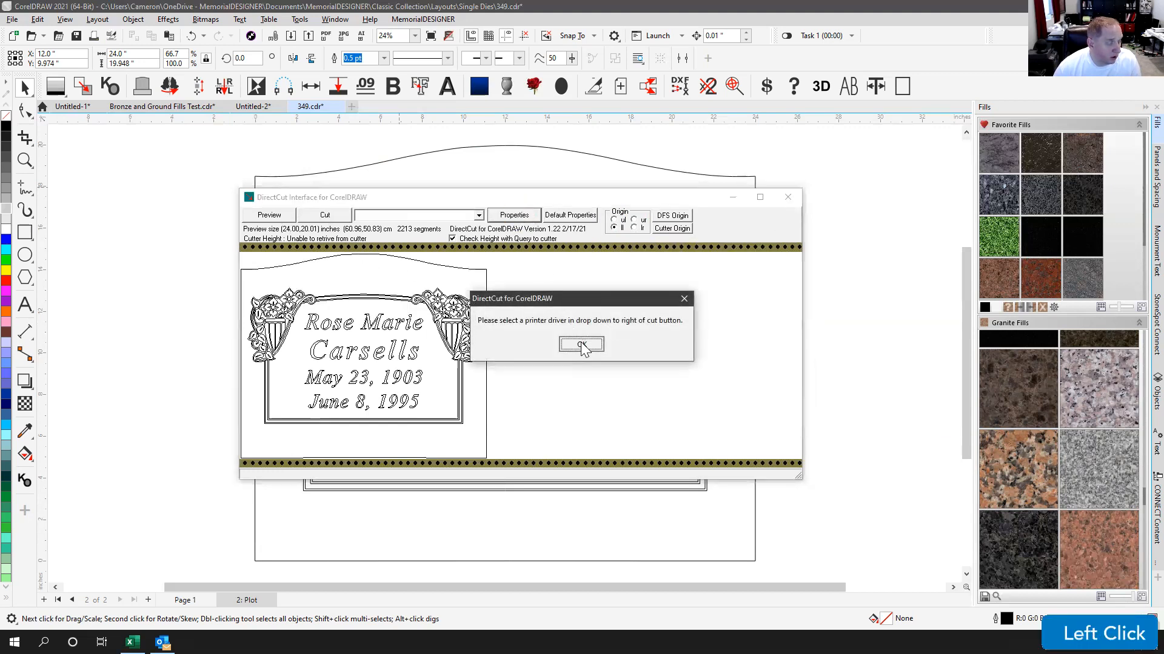
{"action": "left_click", "coordinate": [478, 216]}
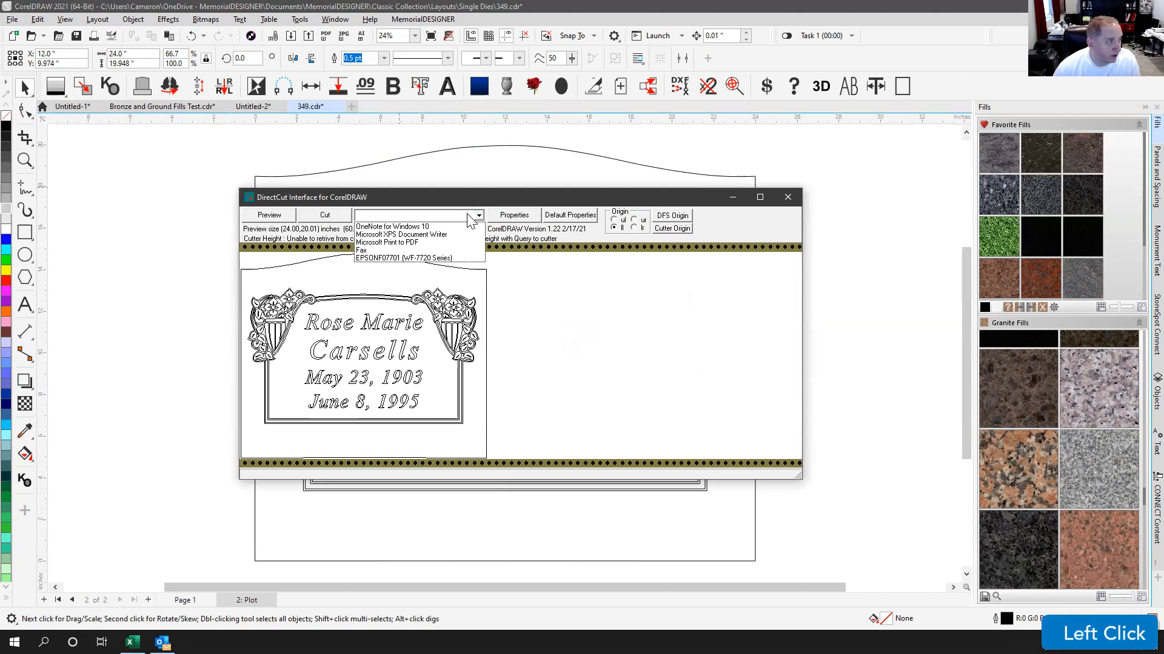
{"action": "left_click", "coordinate": [530, 288]}
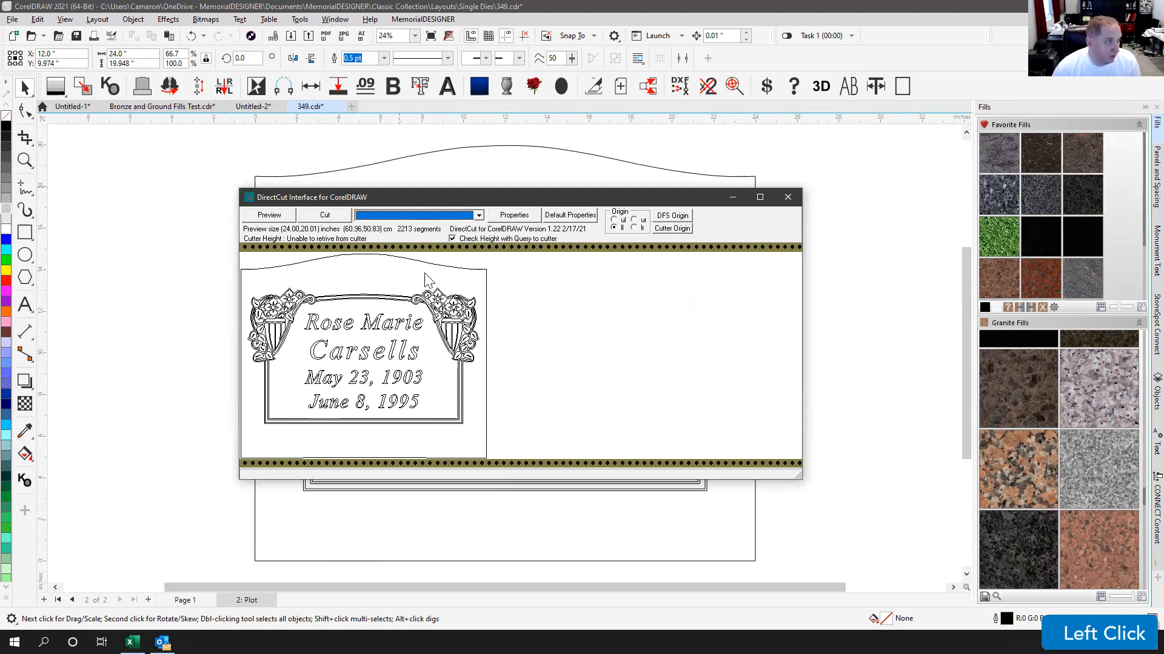
{"action": "left_click", "coordinate": [503, 220]}
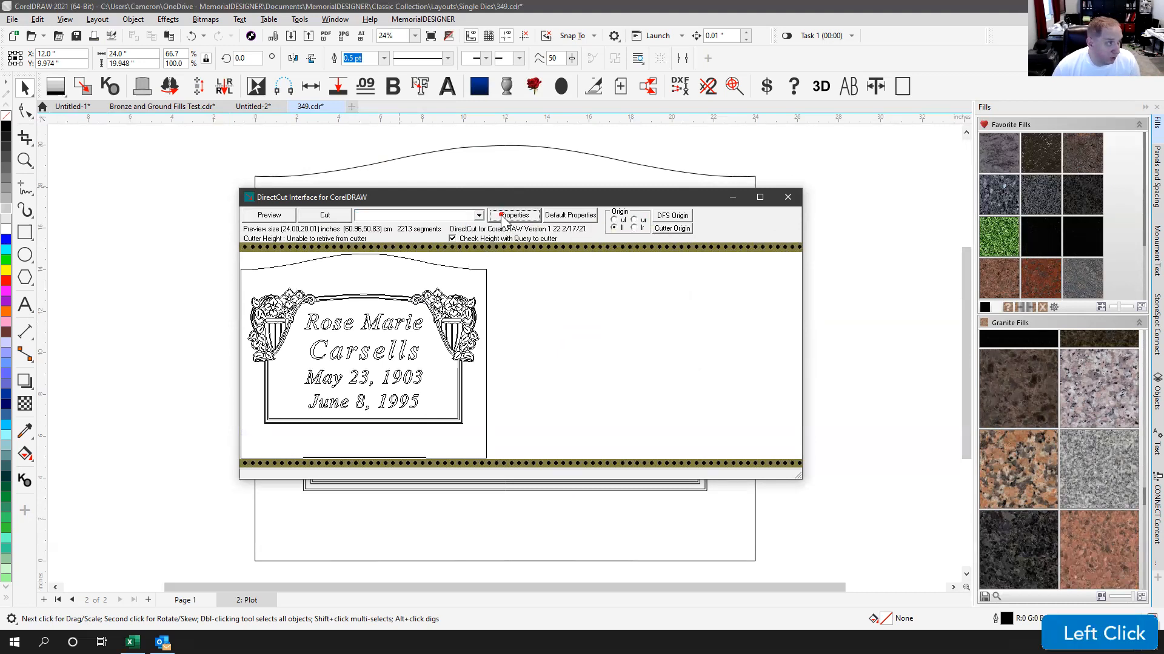
{"action": "left_click", "coordinate": [583, 343]}
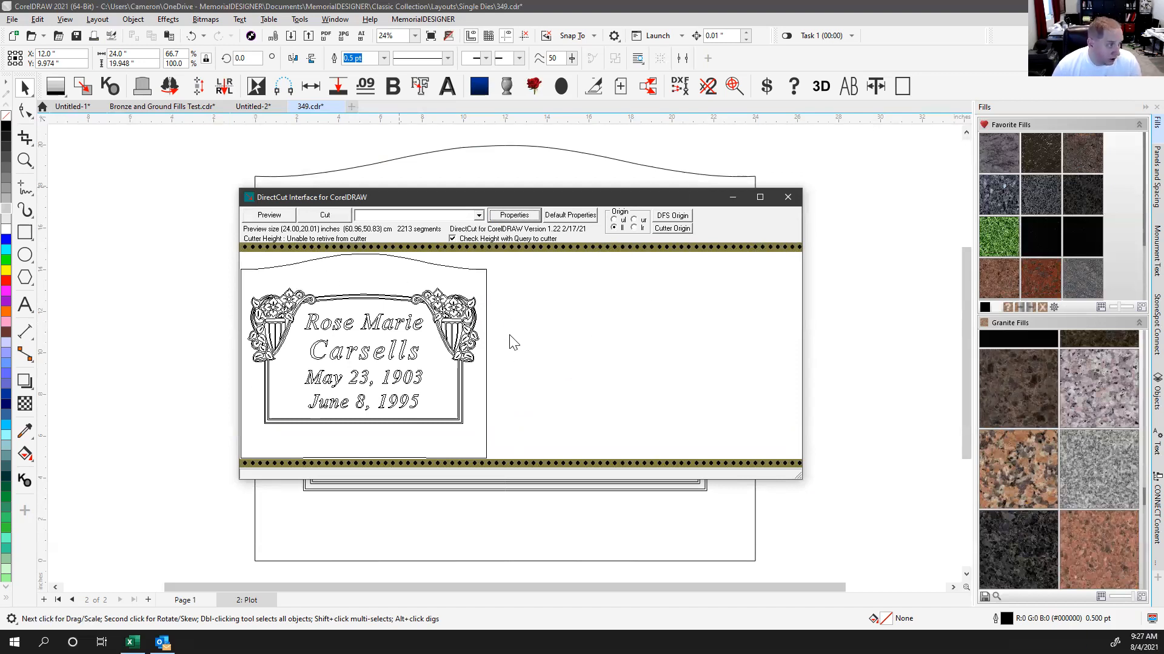
{"action": "left_click", "coordinate": [548, 197]}
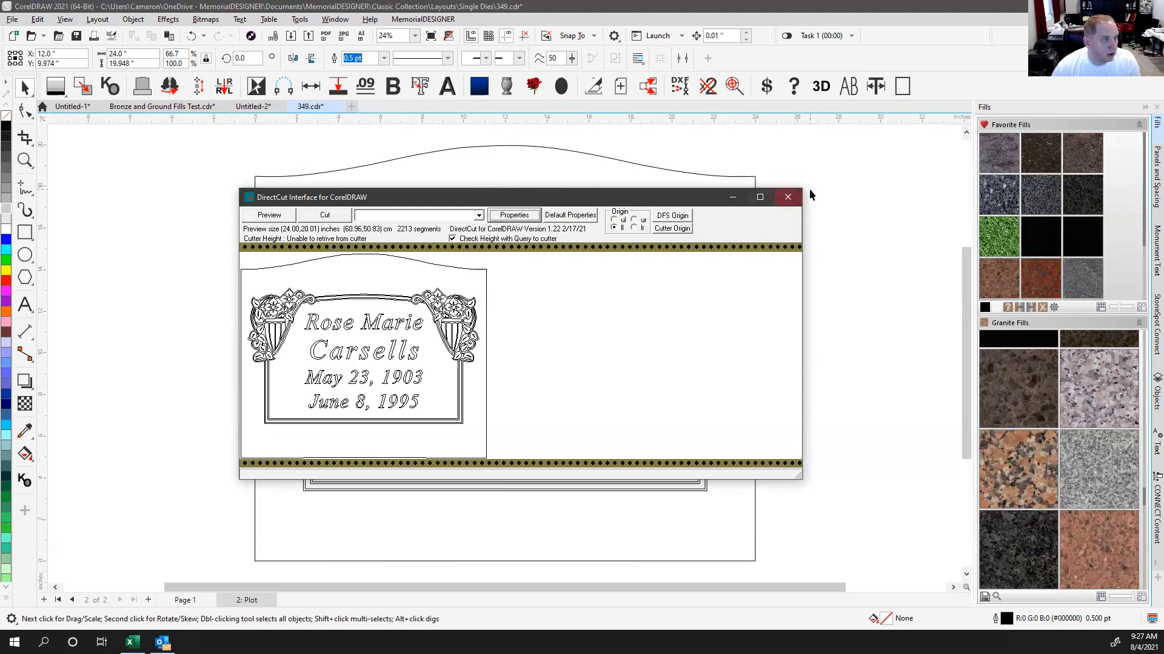
{"action": "left_click", "coordinate": [787, 199]}
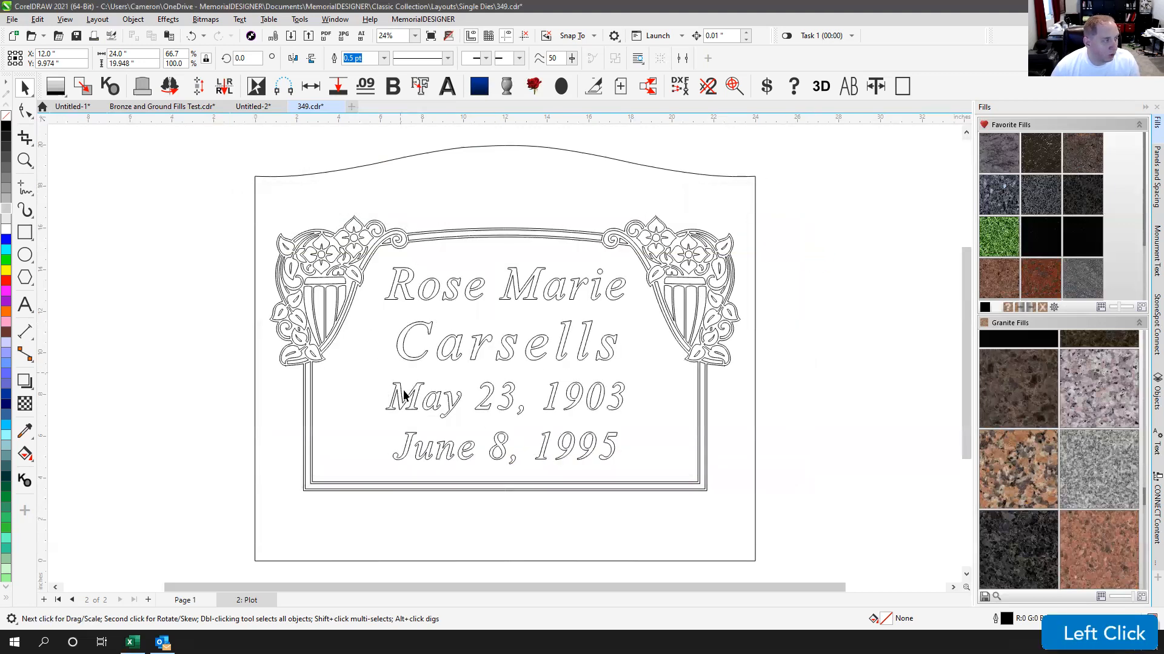
Step: Rotate the whole monument layout to 90°
{"action": "scroll", "coordinate": [501, 356], "scroll_direction": "down", "scroll_amount": 4}
{"action": "left_click_drag", "start_coordinate": [369, 255], "coordinate": [695, 479]}
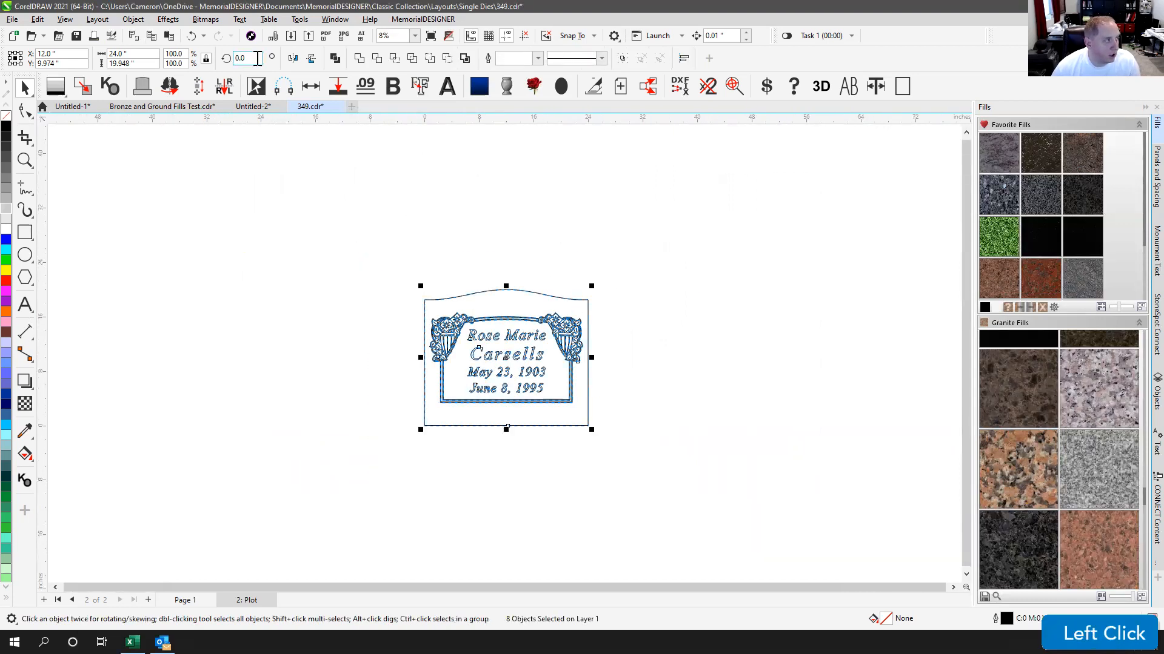
{"action": "left_click", "coordinate": [233, 59]}
{"action": "type", "text": "90"}
{"action": "key", "text": "Return"}
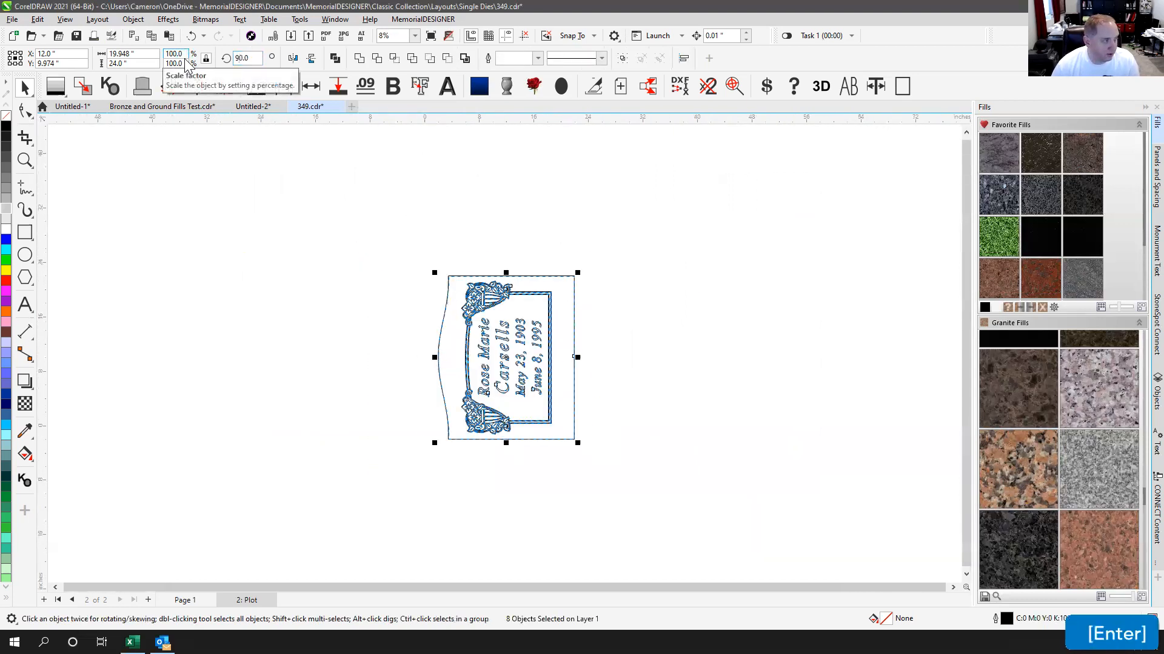
Step: Reselect all eight monument objects and drop a duplicate to the right of the original
{"action": "left_click", "coordinate": [606, 333]}
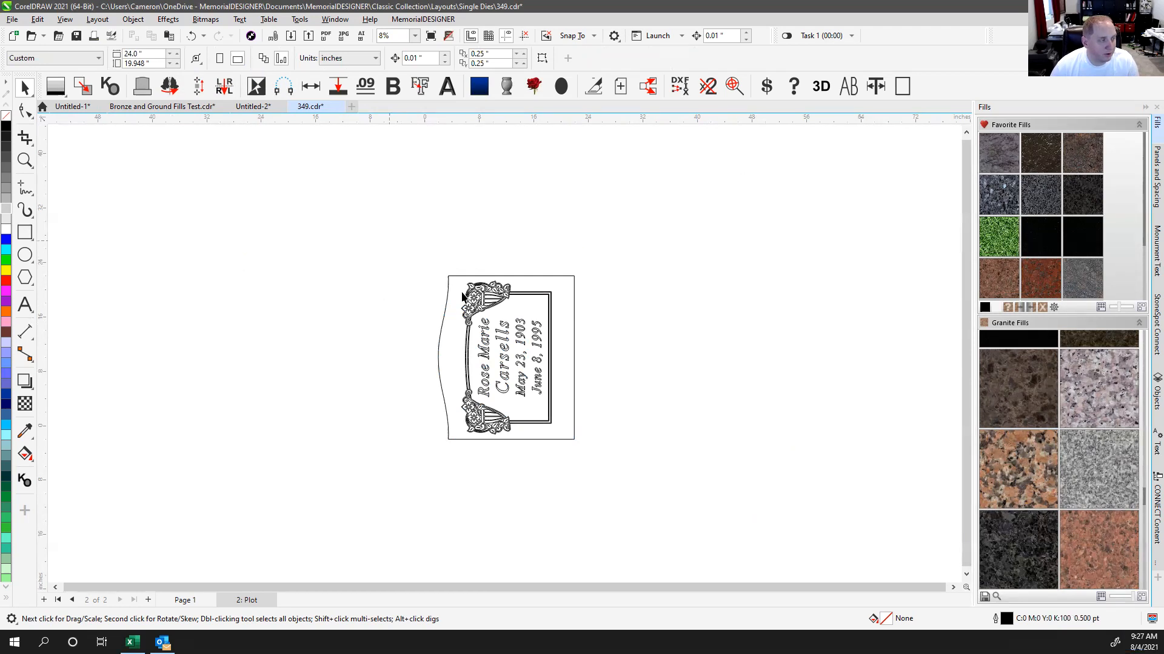
{"action": "left_click_drag", "start_coordinate": [375, 226], "coordinate": [597, 456]}
{"action": "left_click_drag", "start_coordinate": [436, 359], "coordinate": [637, 375]}
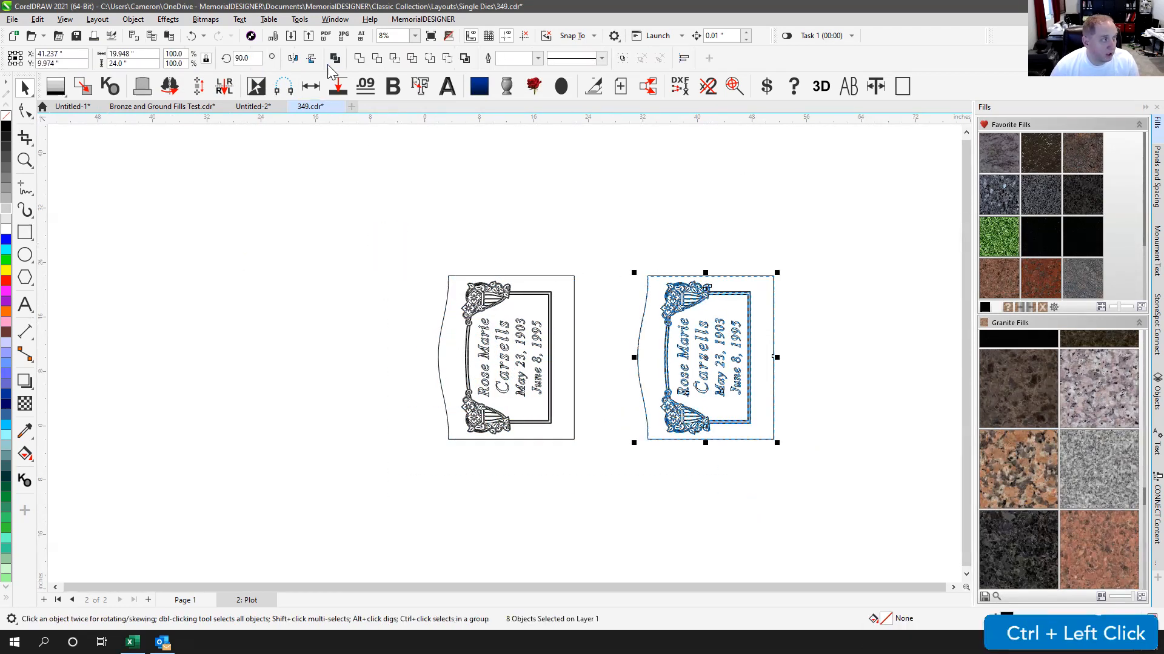
Step: Mirror the duplicate horizontally and butt it against the original's right edge
{"action": "left_click", "coordinate": [293, 57]}
{"action": "left_click_drag", "start_coordinate": [634, 270], "coordinate": [577, 267]}
{"action": "left_click", "coordinate": [577, 236]}
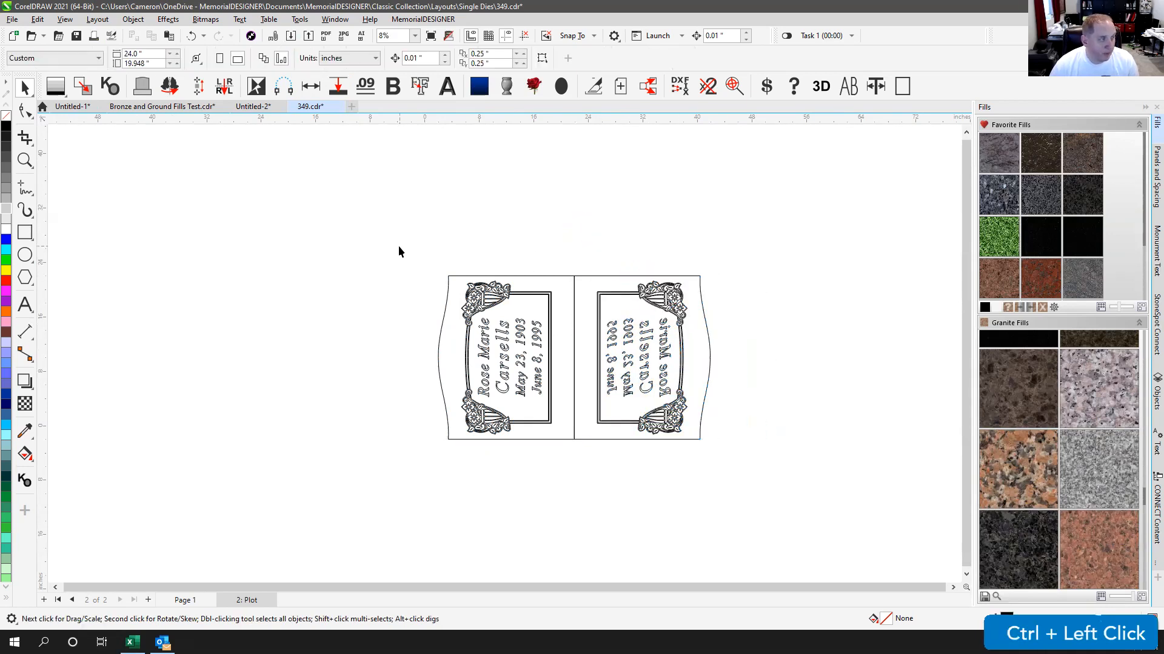
Step: Flip the right monument vertically so its text reads correctly, then fit all objects in view
{"action": "left_click_drag", "start_coordinate": [574, 258], "coordinate": [736, 473]}
{"action": "left_click", "coordinate": [313, 58]}
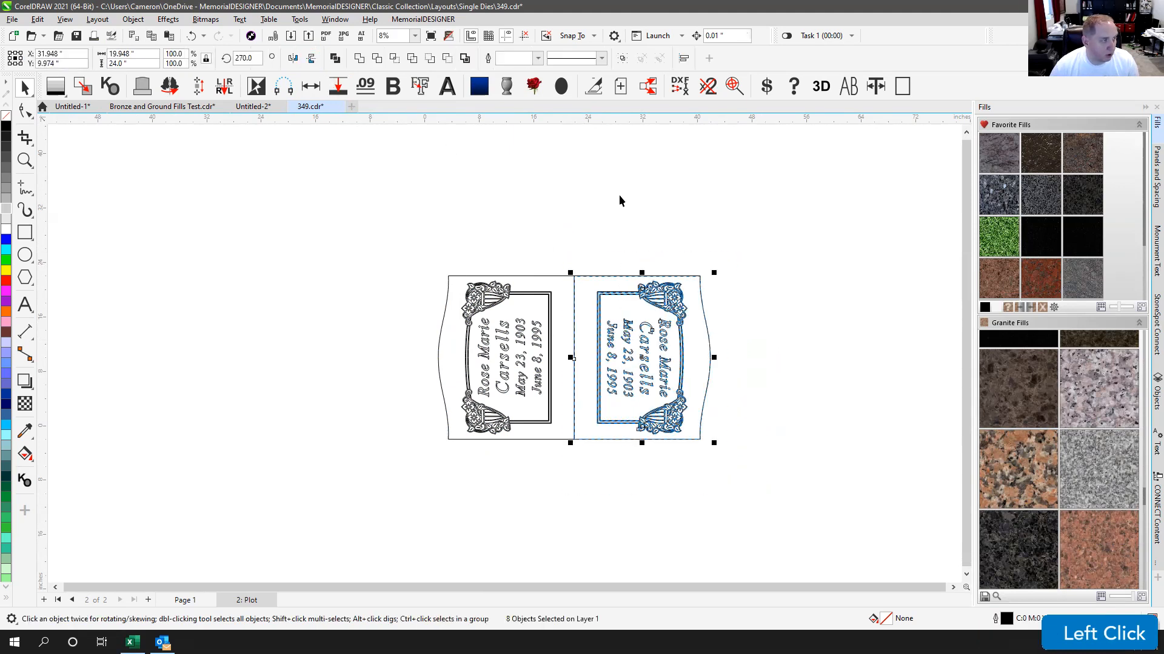
{"action": "left_click", "coordinate": [618, 195]}
{"action": "scroll", "coordinate": [504, 356], "scroll_direction": "up", "scroll_amount": 1}
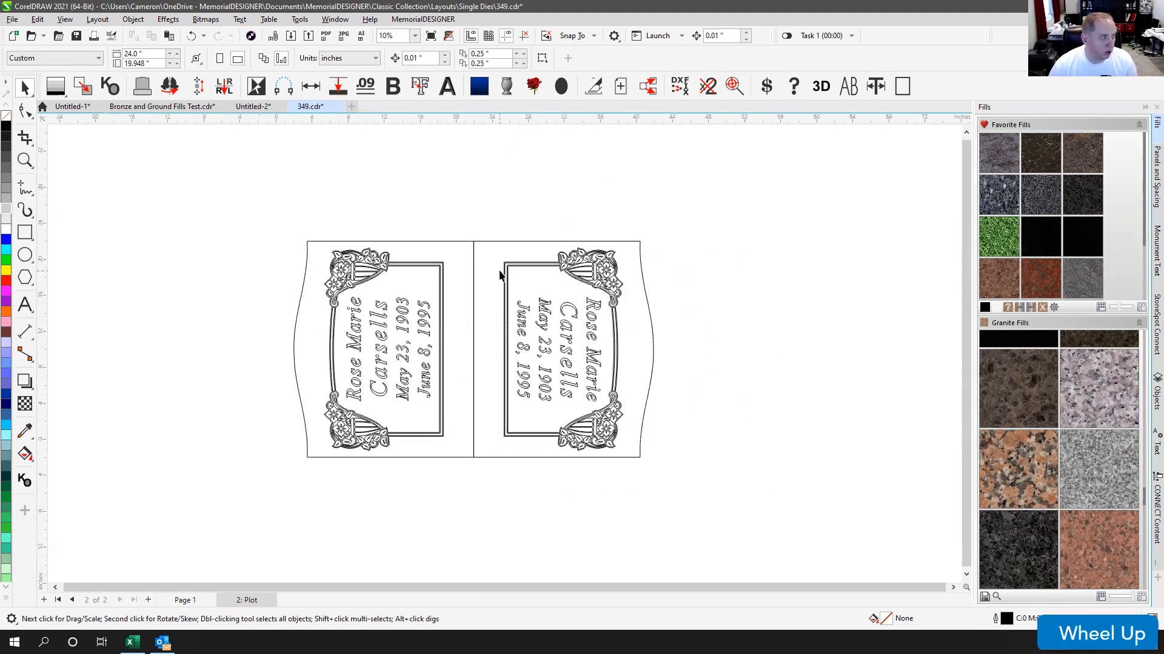
{"action": "key", "text": "F4"}
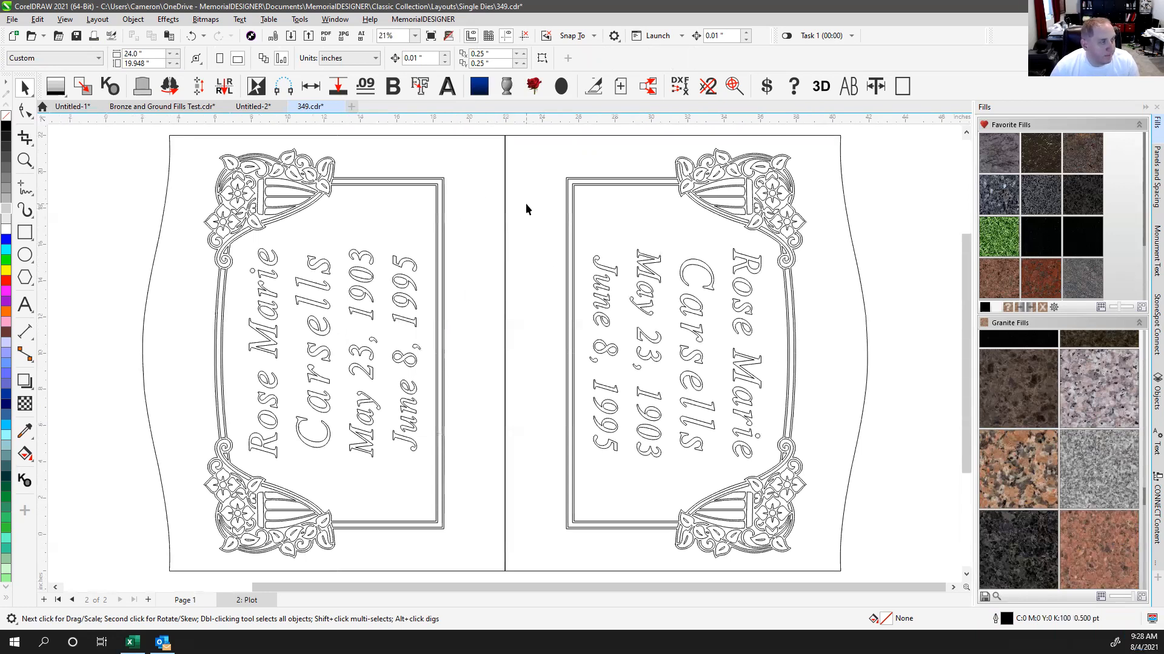
Step: Add nodes to the left die's outline on the top edge, bottom edge and left curve
{"action": "left_click", "coordinate": [412, 136]}
{"action": "left_click", "coordinate": [26, 110]}
{"action": "double_click", "coordinate": [477, 136]}
{"action": "double_click", "coordinate": [475, 571]}
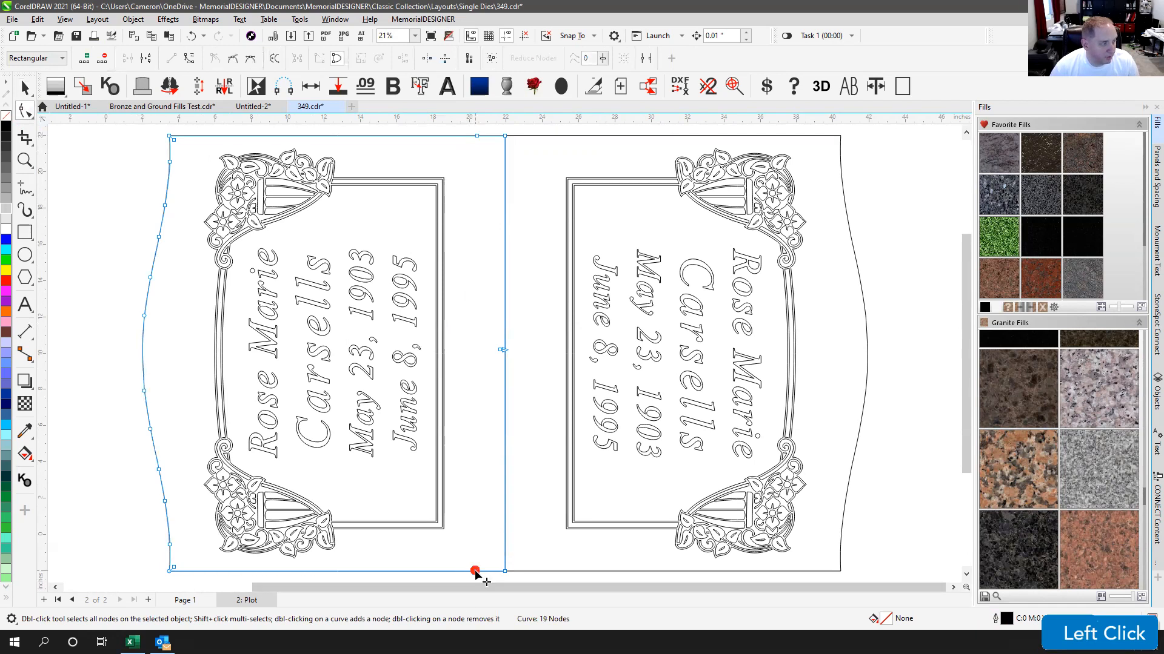
{"action": "double_click", "coordinate": [144, 371]}
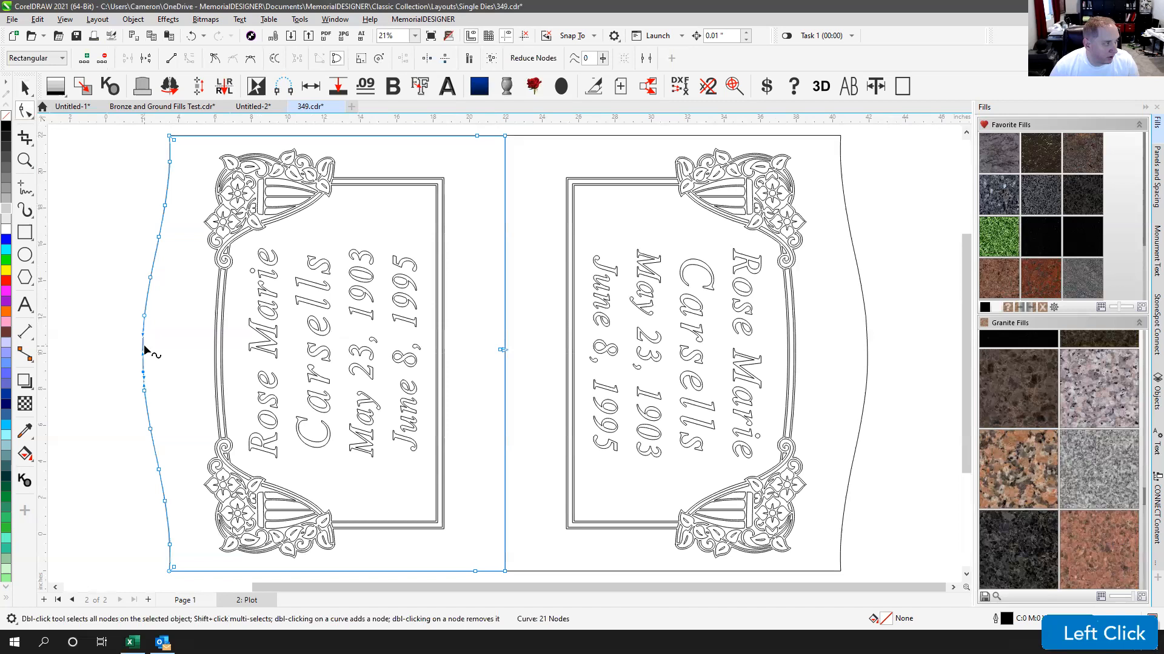
{"action": "double_click", "coordinate": [144, 343]}
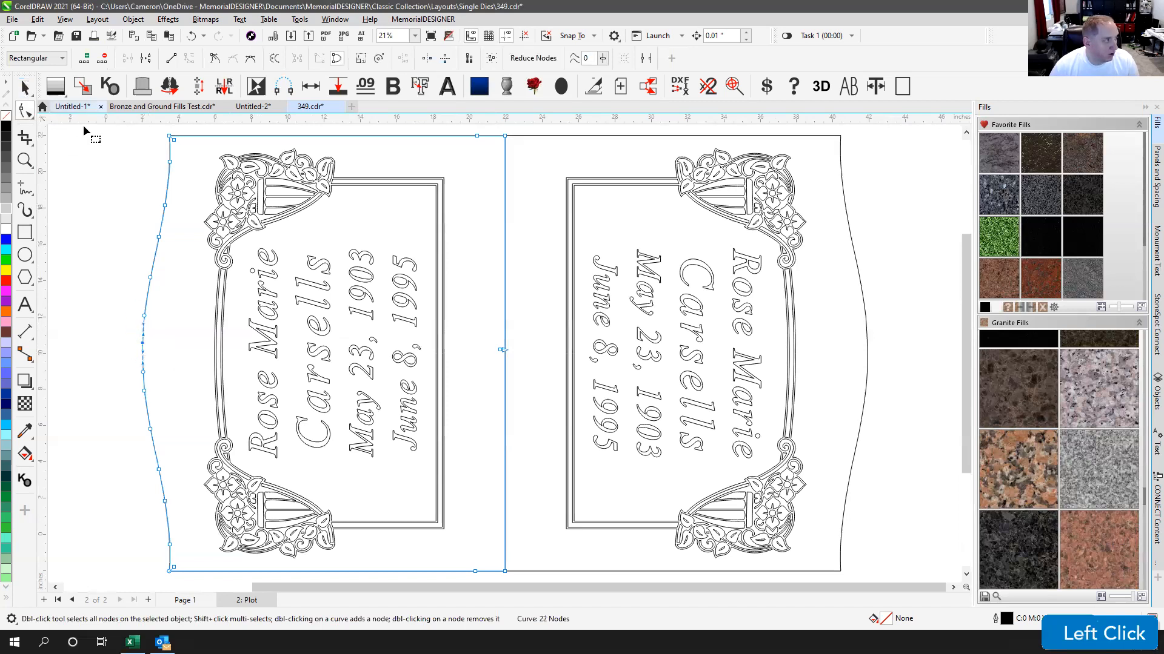
{"action": "left_click", "coordinate": [304, 131]}
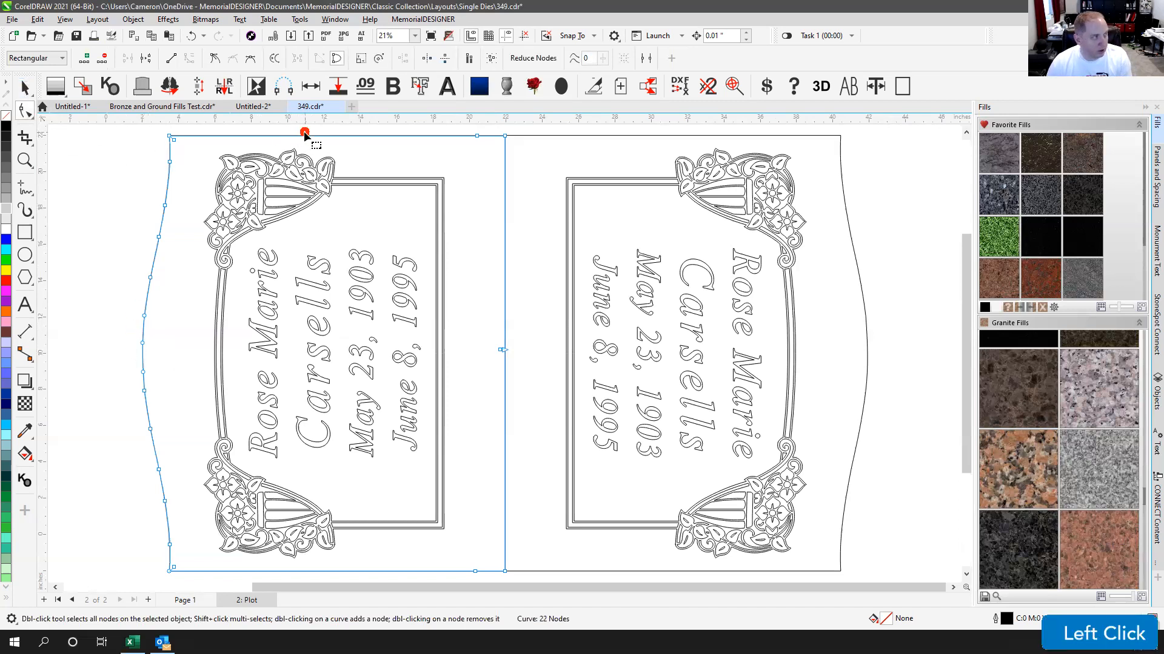
Step: Delete the left outline's top edge segment and the upper and lower left-curve nodes
{"action": "key", "text": "Delete"}
{"action": "left_click_drag", "start_coordinate": [148, 129], "coordinate": [237, 331]}
{"action": "key", "text": "Delete"}
{"action": "left_click_drag", "start_coordinate": [135, 281], "coordinate": [176, 337]}
{"action": "key", "text": "Delete"}
{"action": "left_click_drag", "start_coordinate": [132, 379], "coordinate": [261, 583]}
{"action": "key", "text": "Delete"}
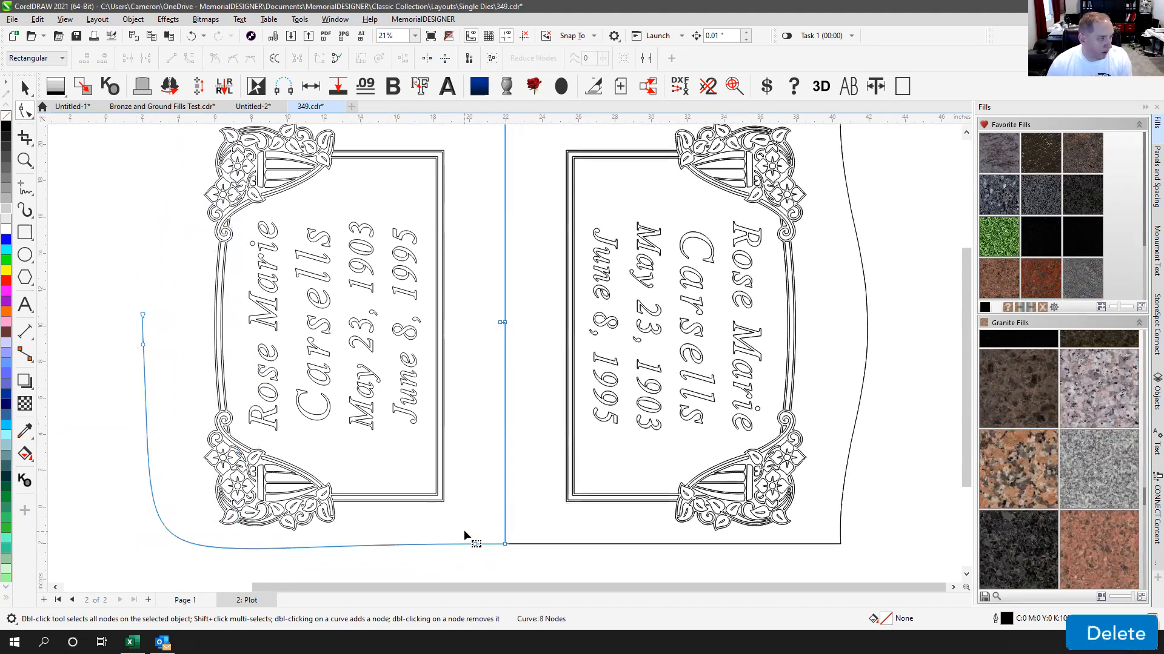
Step: Remove the curved bottom-left segment, undoing one mistaken deletion, leaving the centre line and left tick
{"action": "key", "text": "Delete"}
{"action": "key", "text": "ctrl+z"}
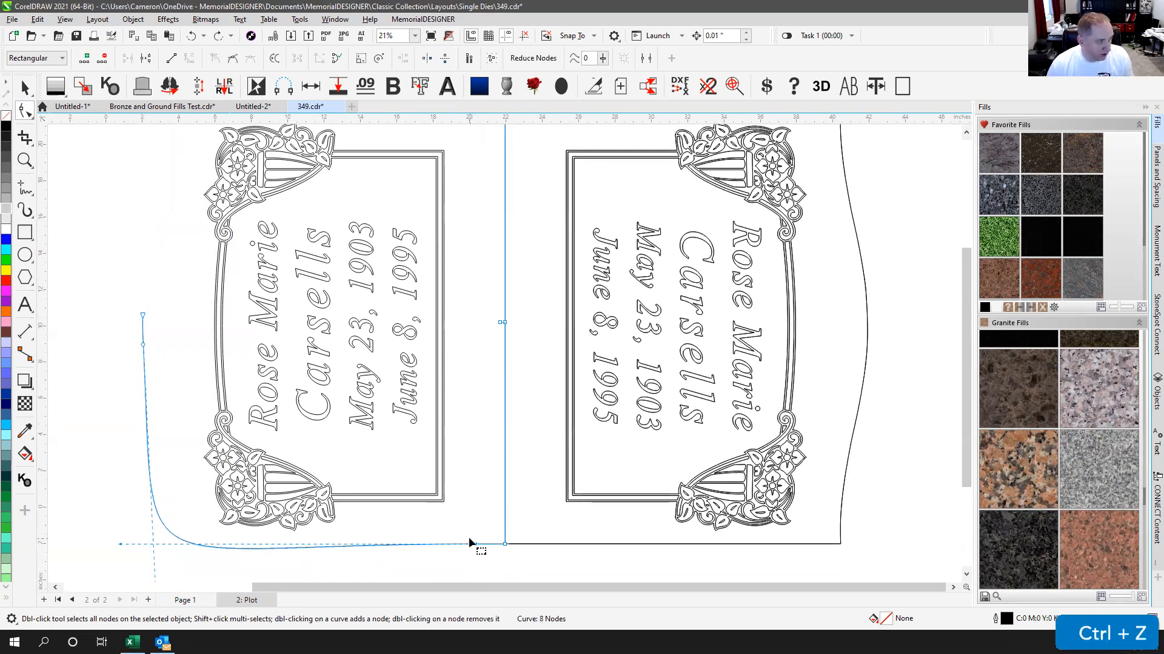
{"action": "left_click", "coordinate": [464, 542]}
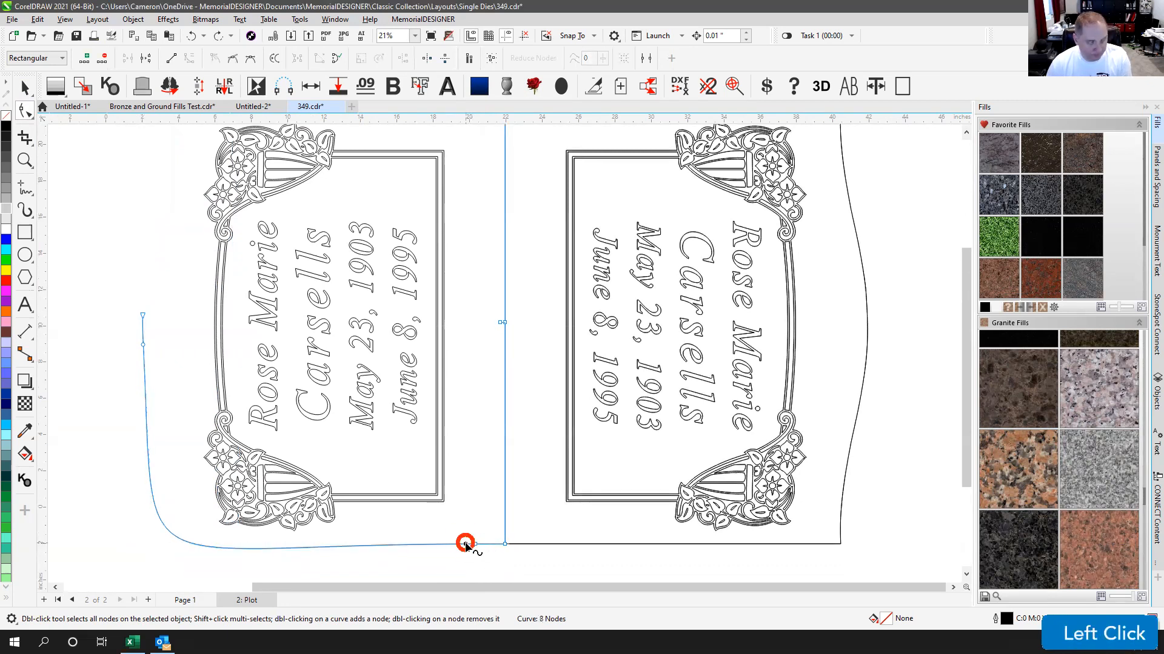
{"action": "key", "text": "Delete"}
{"action": "scroll", "coordinate": [514, 308], "scroll_direction": "down", "scroll_amount": 1}
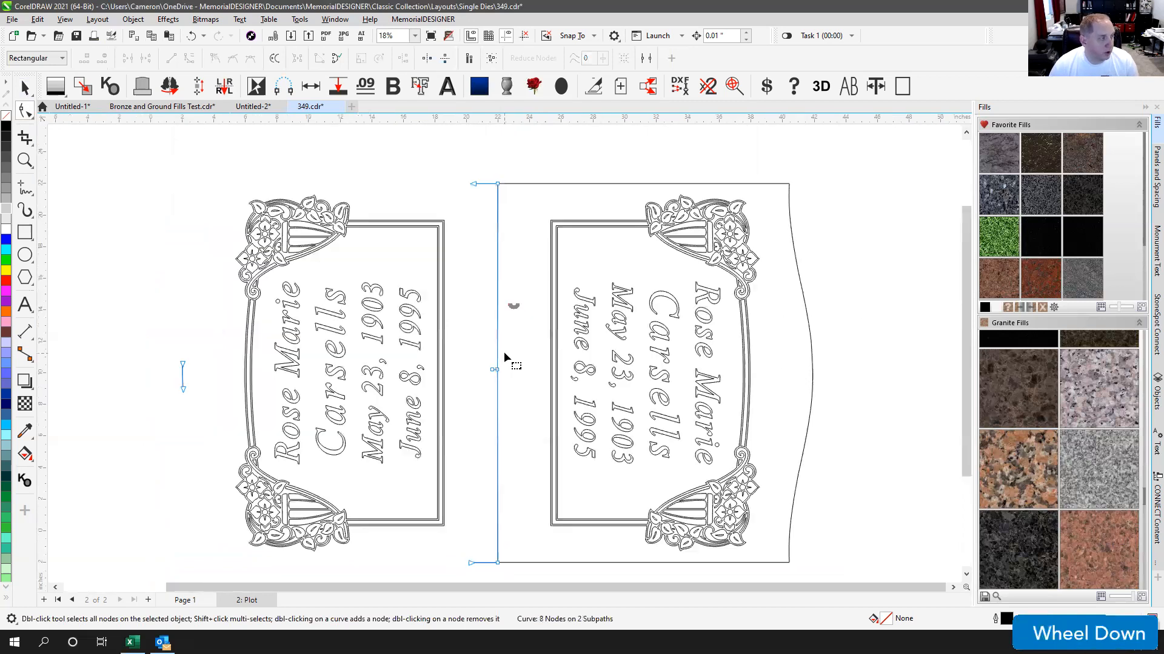
Step: On the right die's outline, delete the top segment and the lower-left edge segment
{"action": "left_click", "coordinate": [523, 183]}
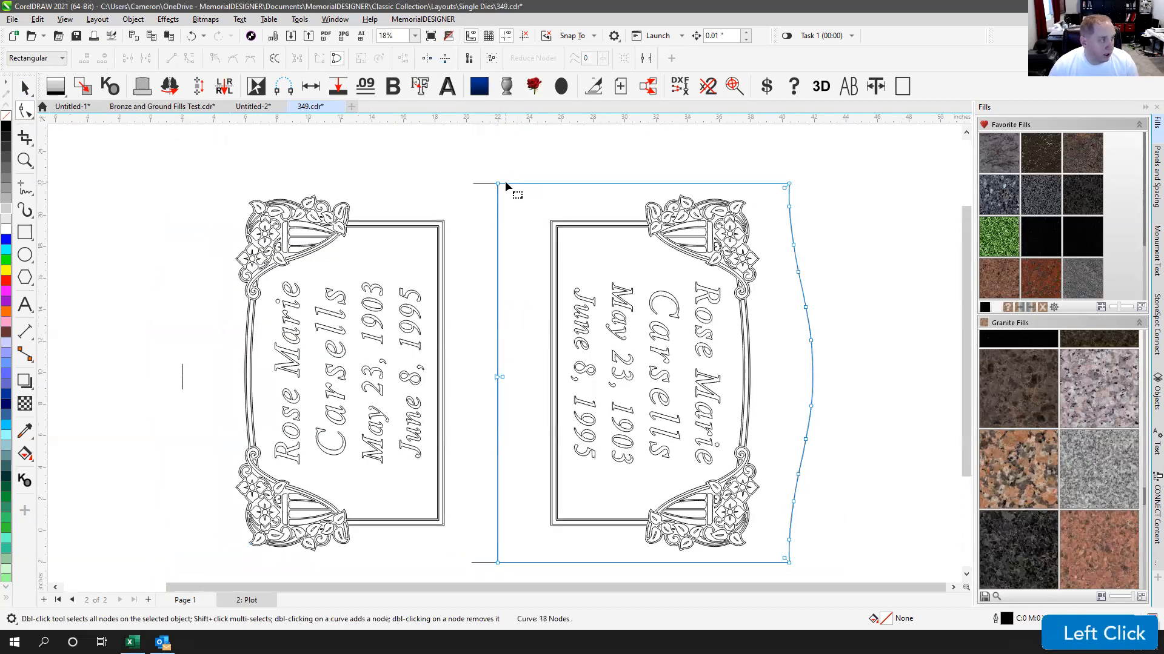
{"action": "double_click", "coordinate": [522, 183]}
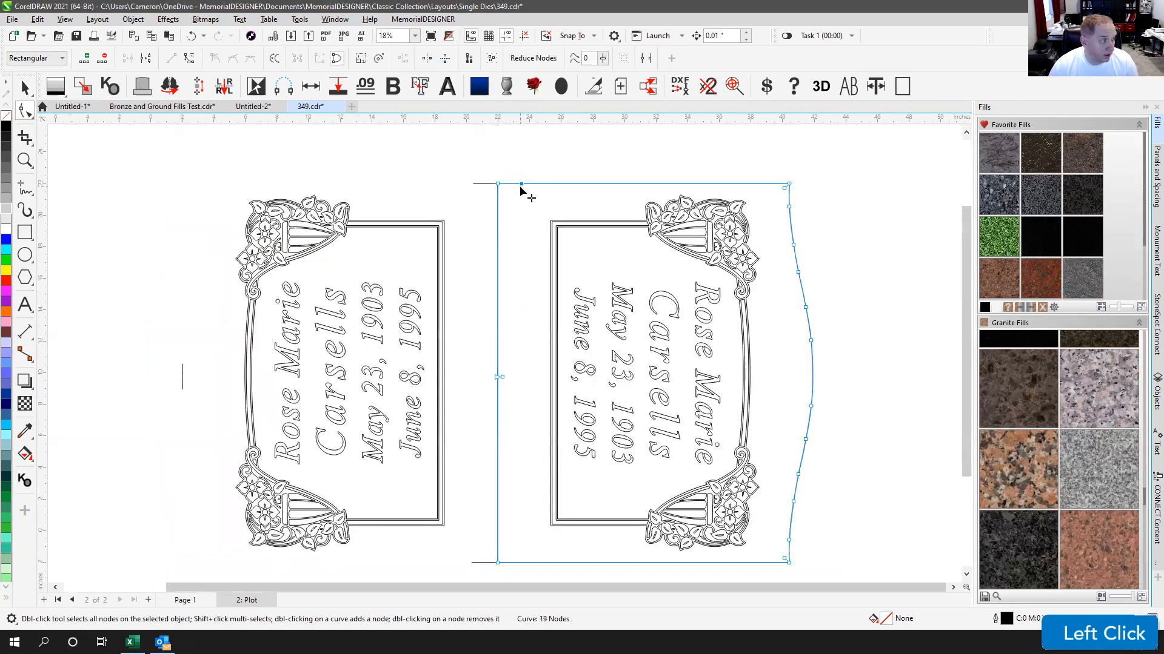
{"action": "left_click", "coordinate": [614, 185]}
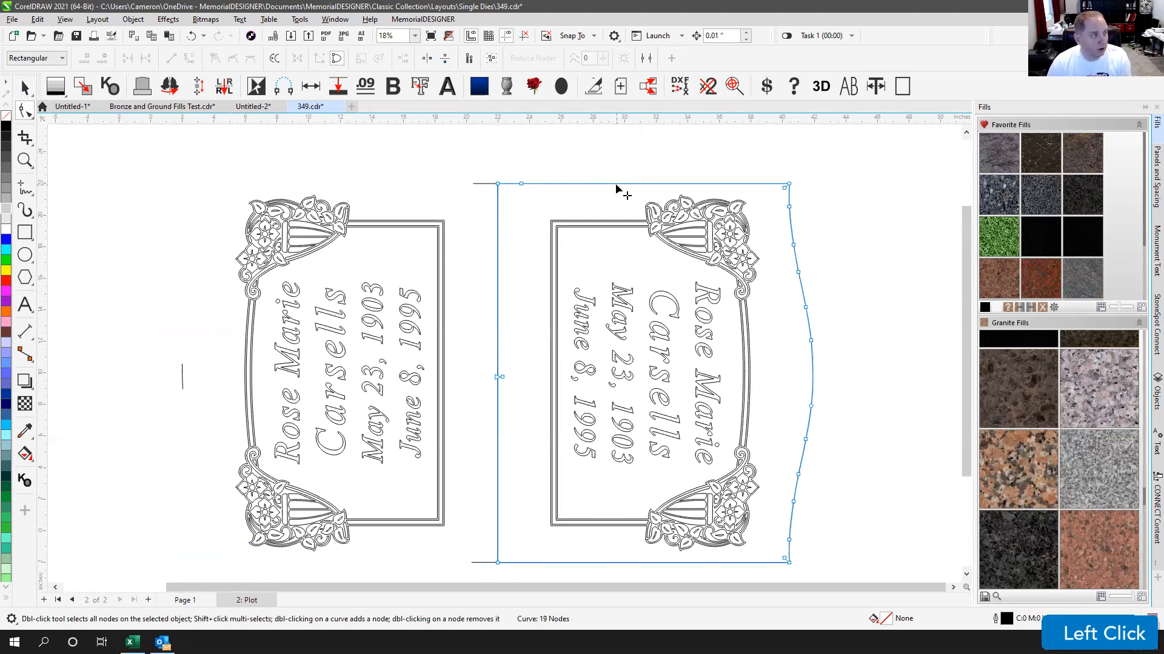
{"action": "key", "text": "Delete"}
{"action": "left_click", "coordinate": [498, 214]}
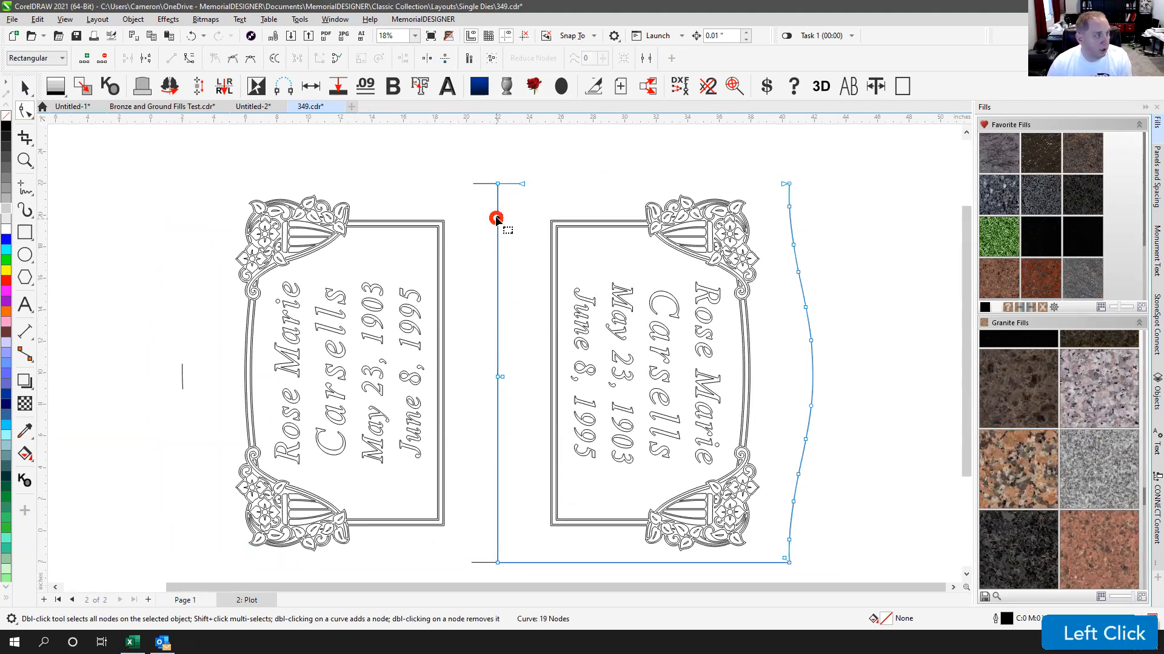
{"action": "left_click_drag", "start_coordinate": [475, 356], "coordinate": [512, 387]}
{"action": "key", "text": "Delete"}
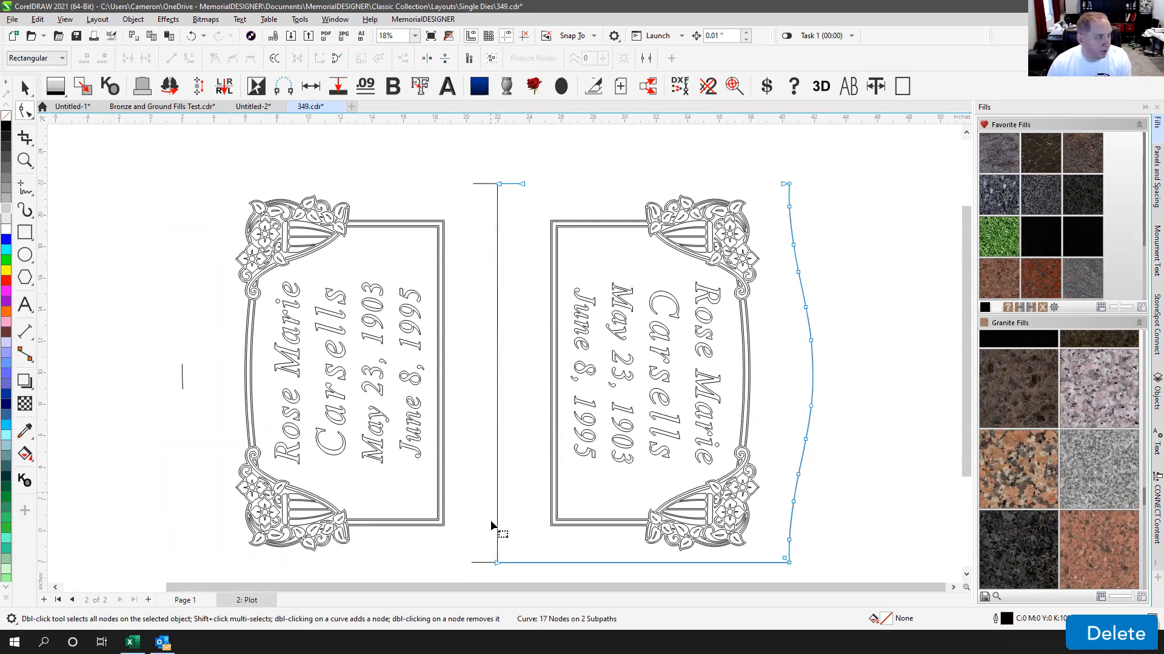
Step: Delete the right outline's bottom segment and lower curve, adding nodes on the right curve to split it
{"action": "double_click", "coordinate": [518, 562]}
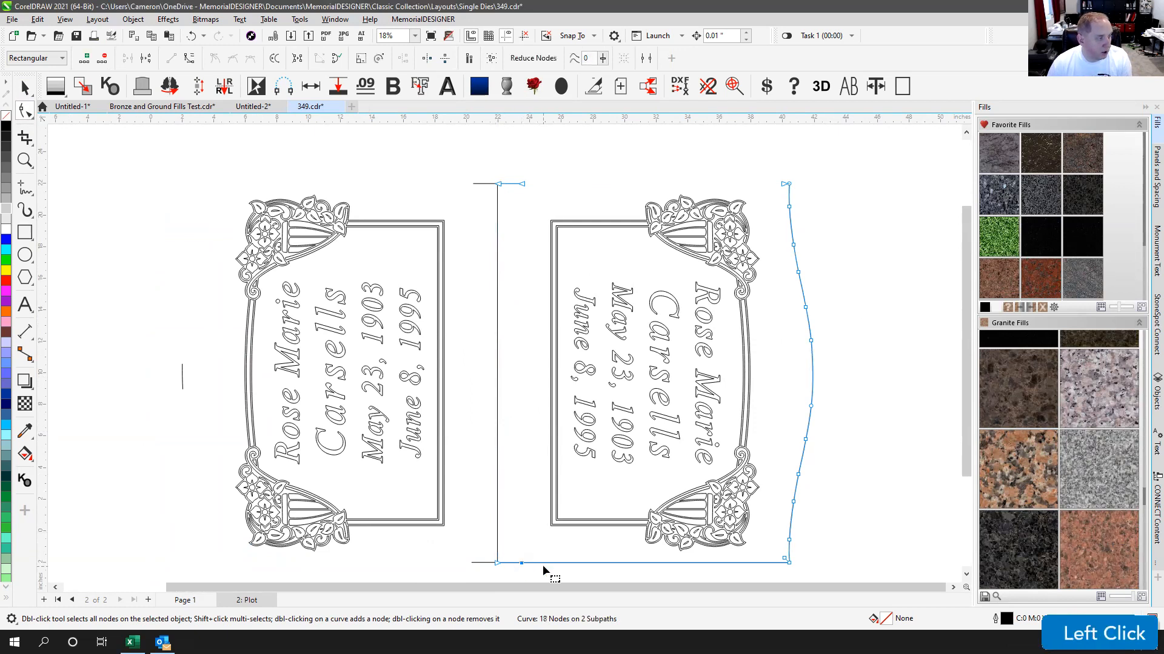
{"action": "key", "text": "Delete"}
{"action": "left_click_drag", "start_coordinate": [766, 414], "coordinate": [839, 577]}
{"action": "key", "text": "Delete"}
{"action": "double_click", "coordinate": [812, 345]}
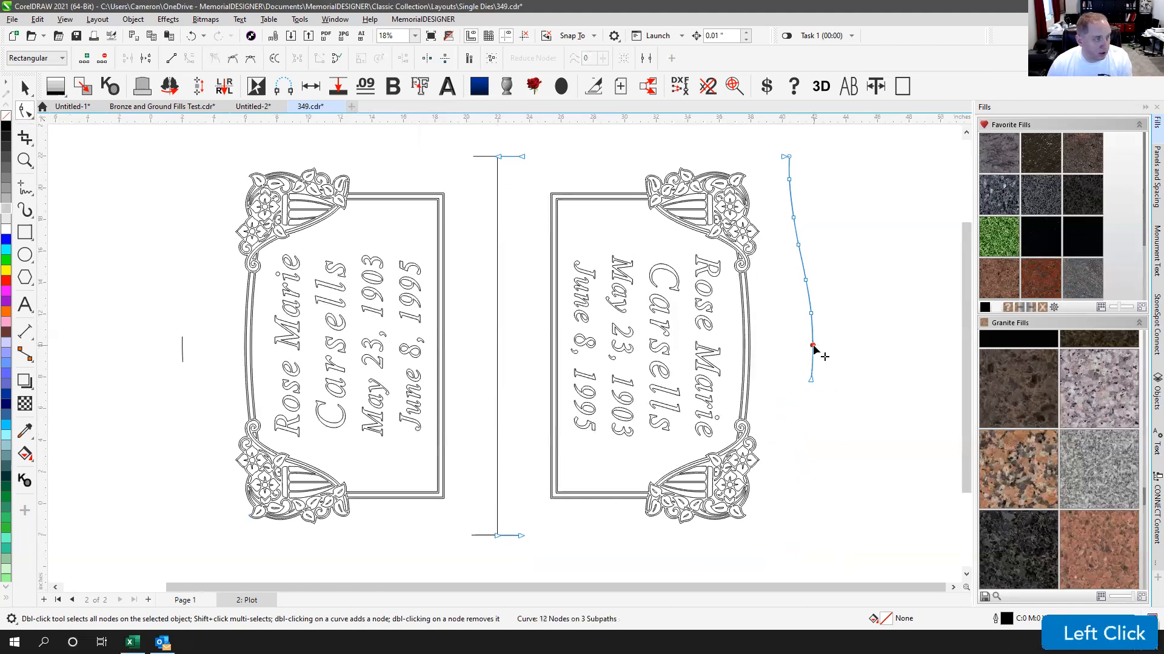
{"action": "double_click", "coordinate": [812, 364]}
{"action": "left_click_drag", "start_coordinate": [795, 379], "coordinate": [840, 400]}
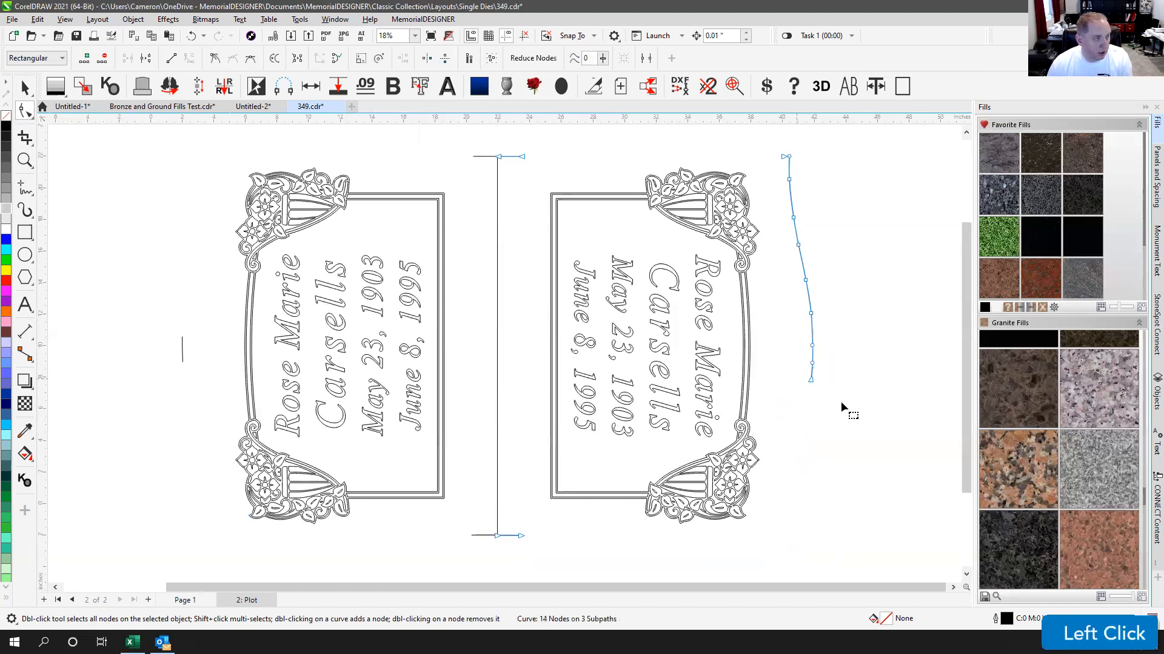
{"action": "key", "text": "Delete"}
Step: Delete the upper right-curve nodes and leftover node, leaving a short right tick, then fit all in view
{"action": "left_click_drag", "start_coordinate": [795, 333], "coordinate": [780, 136]}
{"action": "key", "text": "Delete"}
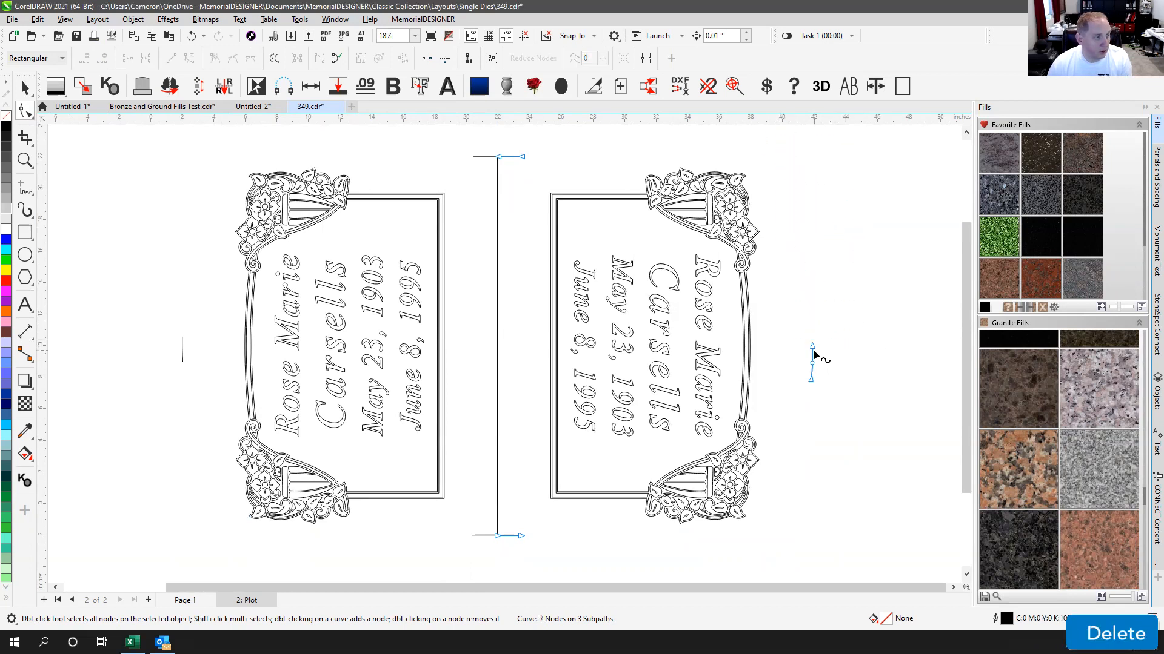
{"action": "left_click_drag", "start_coordinate": [790, 368], "coordinate": [842, 384]}
{"action": "key", "text": "Delete"}
{"action": "left_click", "coordinate": [842, 333]}
{"action": "left_click", "coordinate": [27, 90]}
{"action": "left_click", "coordinate": [544, 139]}
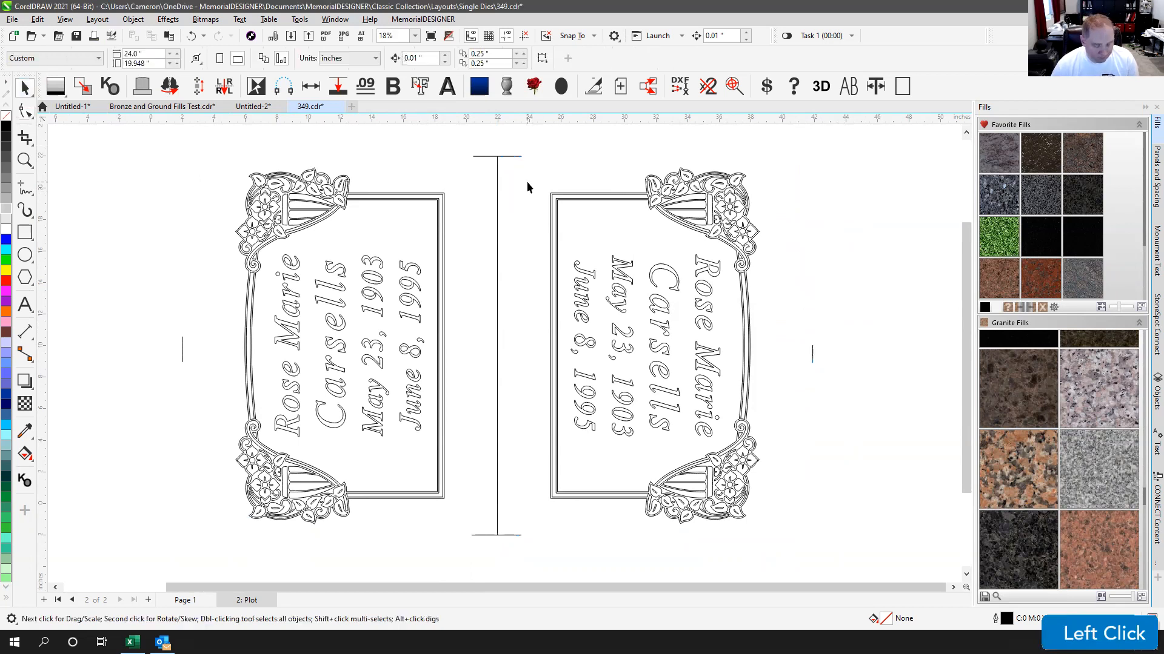
{"action": "key", "text": "F4"}
{"action": "scroll", "coordinate": [504, 348], "scroll_direction": "down", "scroll_amount": 3}
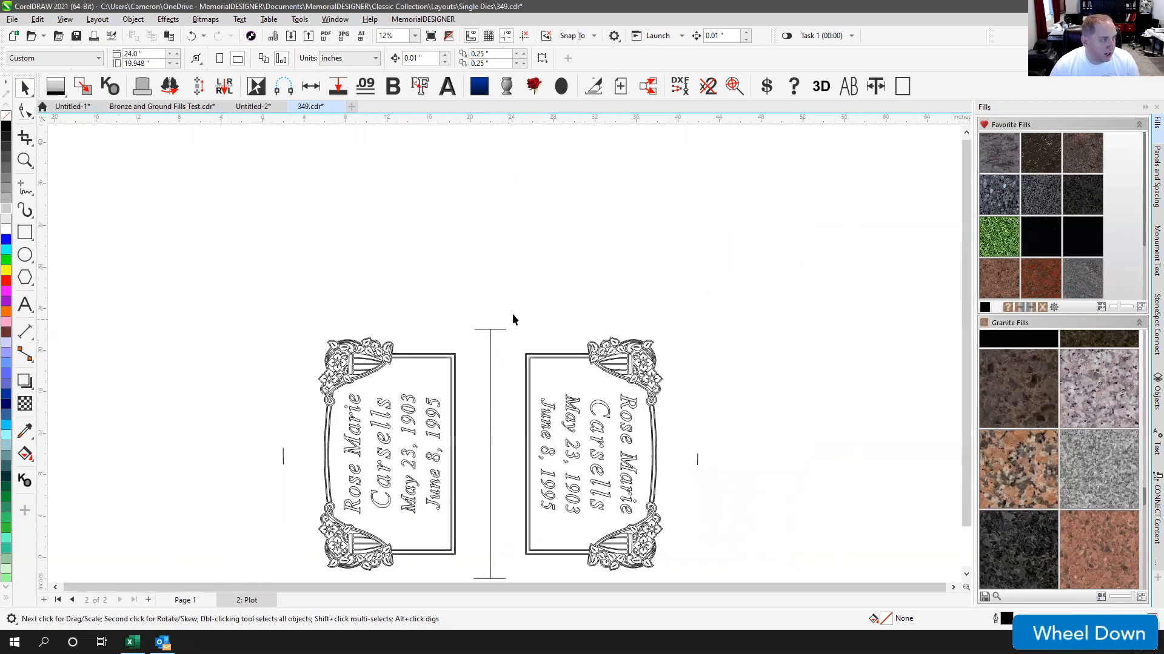
{"action": "scroll", "coordinate": [396, 498], "scroll_direction": "down", "scroll_amount": 1}
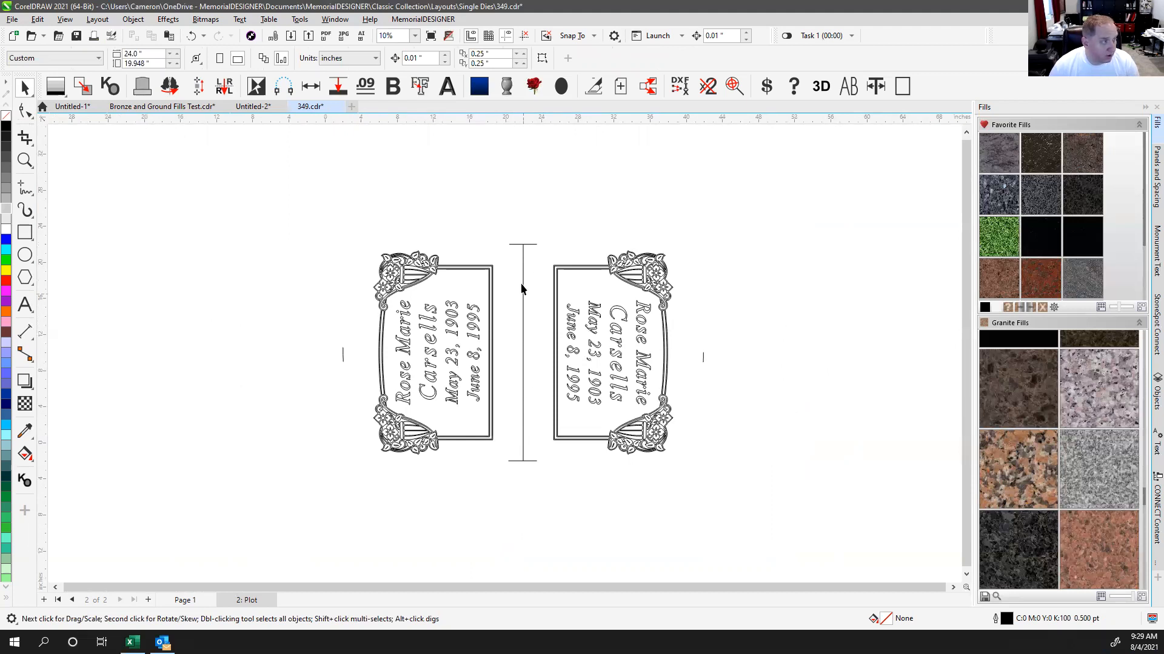
{"action": "left_click", "coordinate": [523, 462]}
{"action": "left_click", "coordinate": [544, 203]}
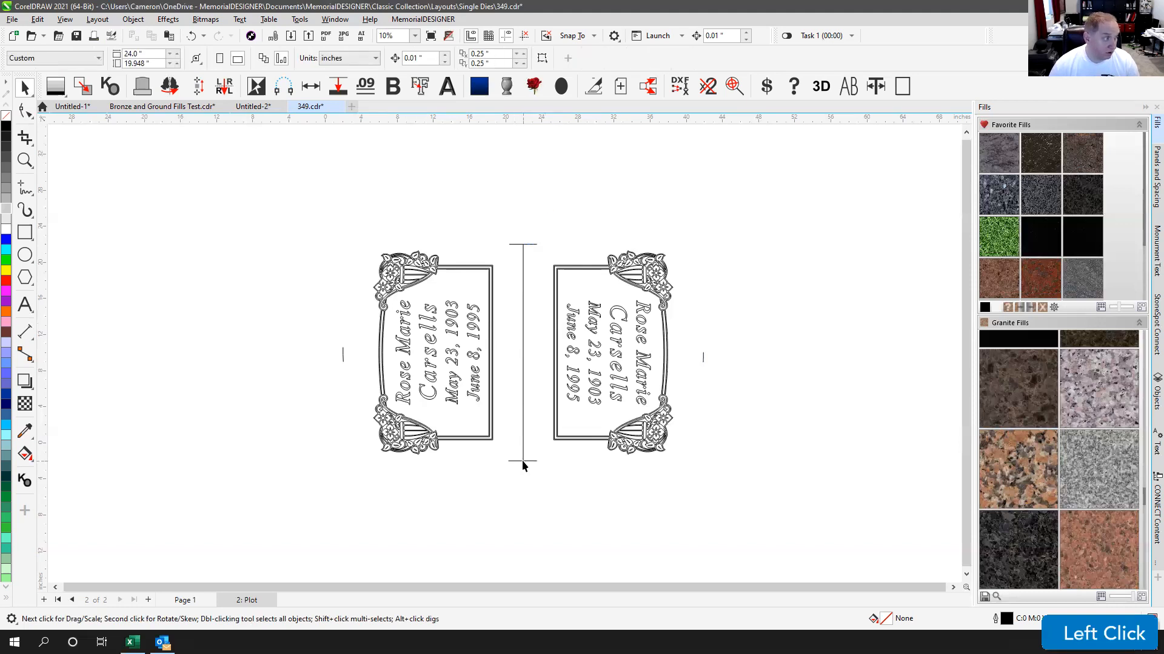
Step: Set the centre vertical line's height to 24.5 in
{"action": "left_click", "coordinate": [521, 248]}
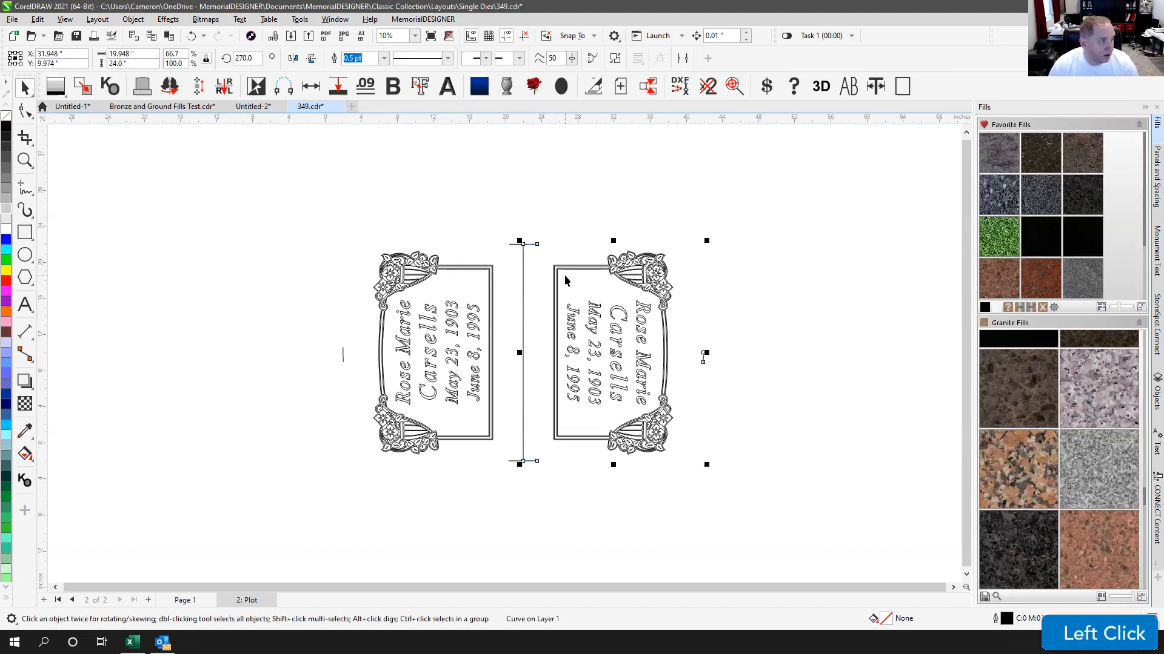
{"action": "left_click", "coordinate": [139, 62]}
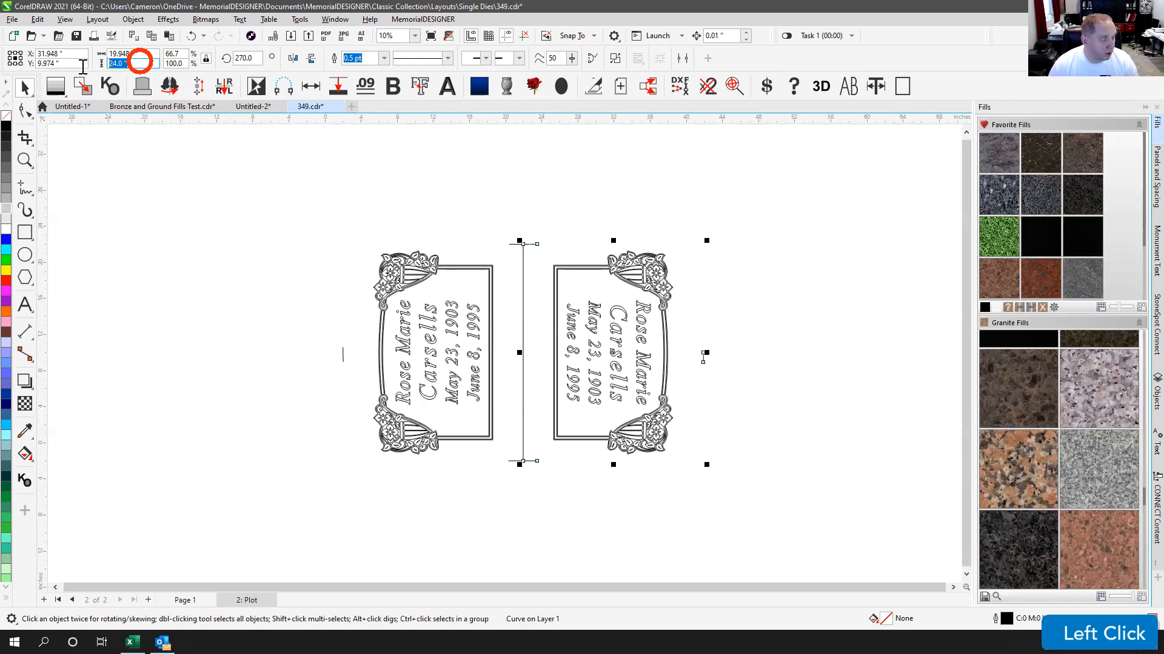
{"action": "type", "text": "24.5"}
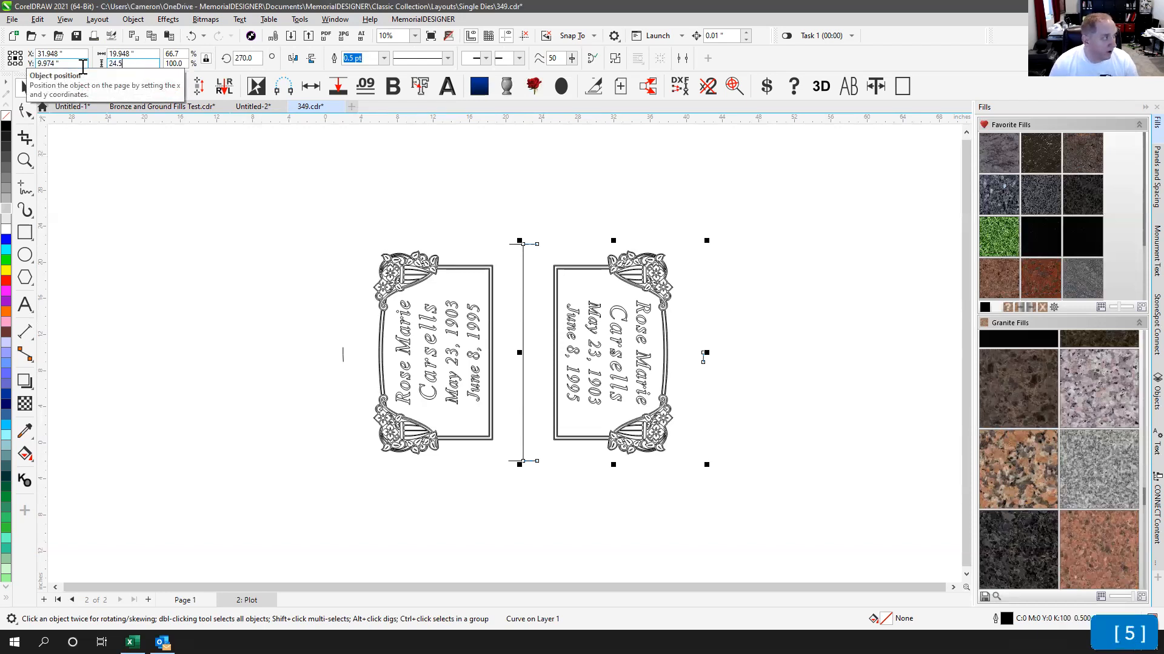
{"action": "key", "text": "Return"}
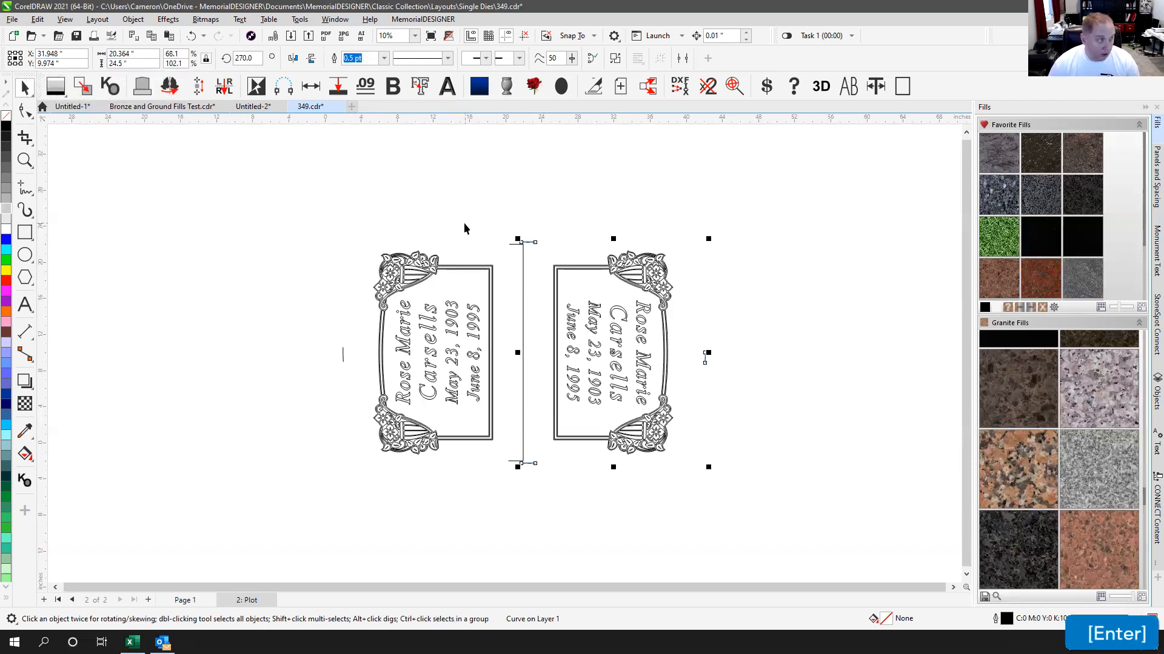
Step: Try a 23.75 in height, then undo the changes back to 24 in and fit all objects in view
{"action": "left_click", "coordinate": [520, 247]}
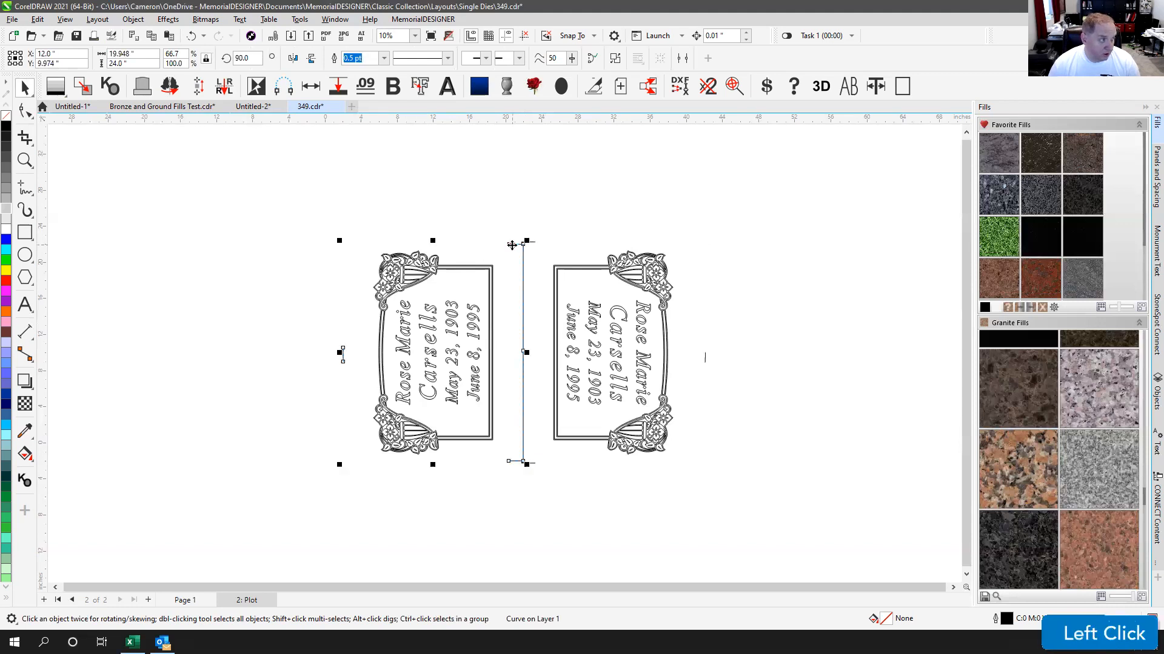
{"action": "double_click", "coordinate": [143, 61]}
{"action": "type", "text": "23.75"}
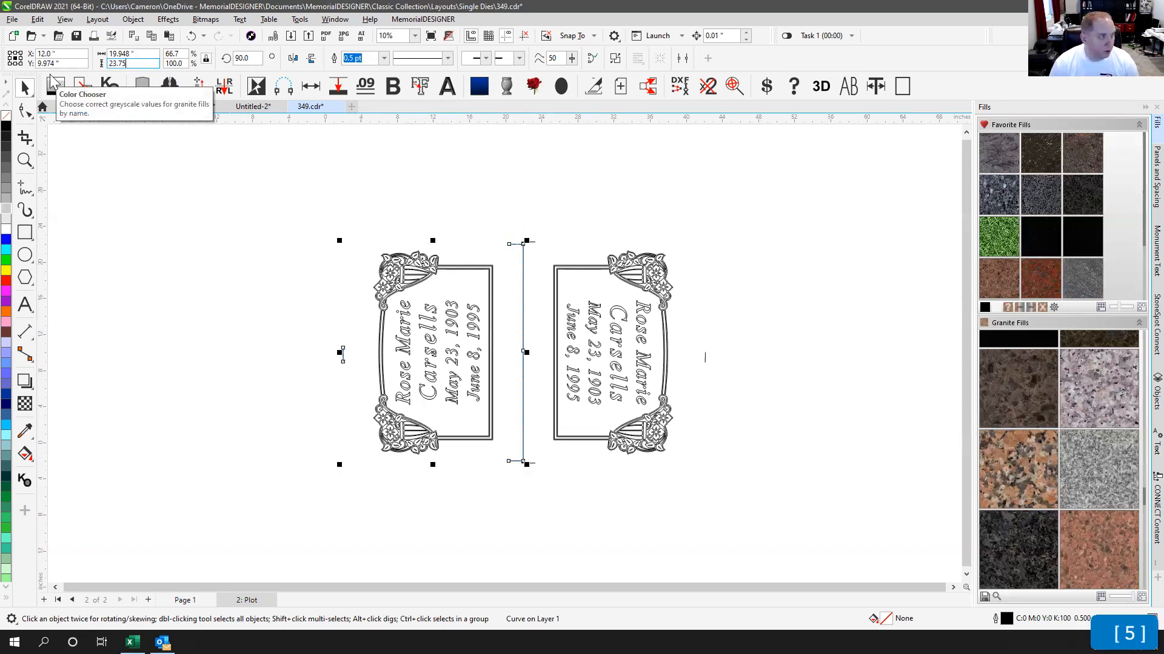
{"action": "key", "text": "Return"}
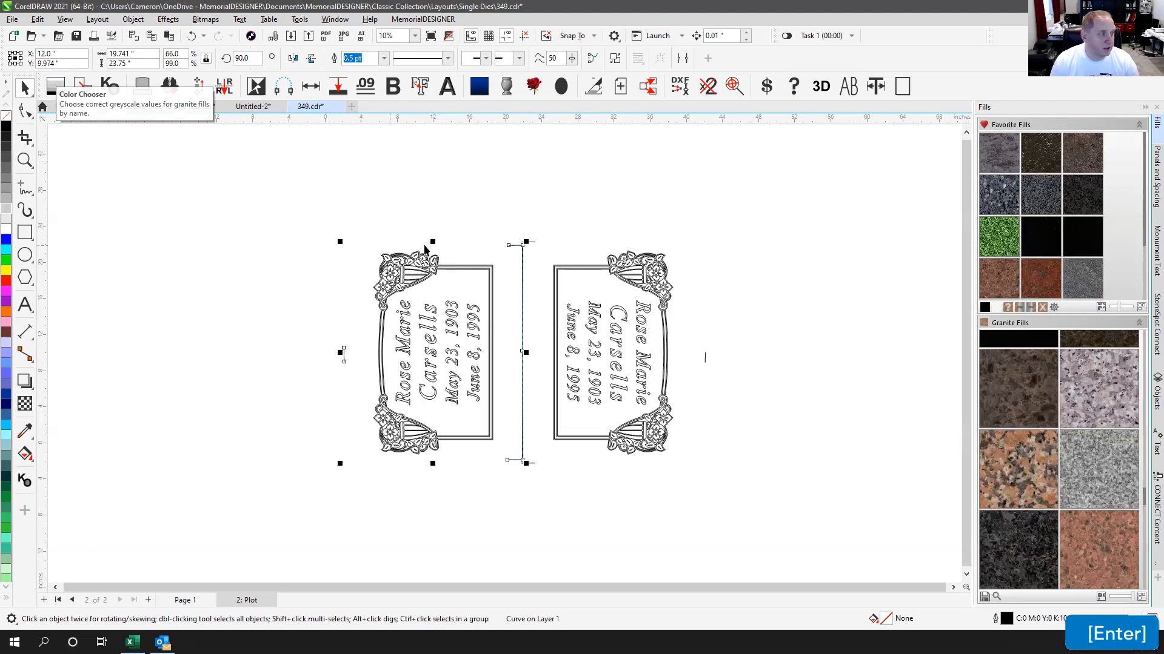
{"action": "key", "text": "ctrl+z"}
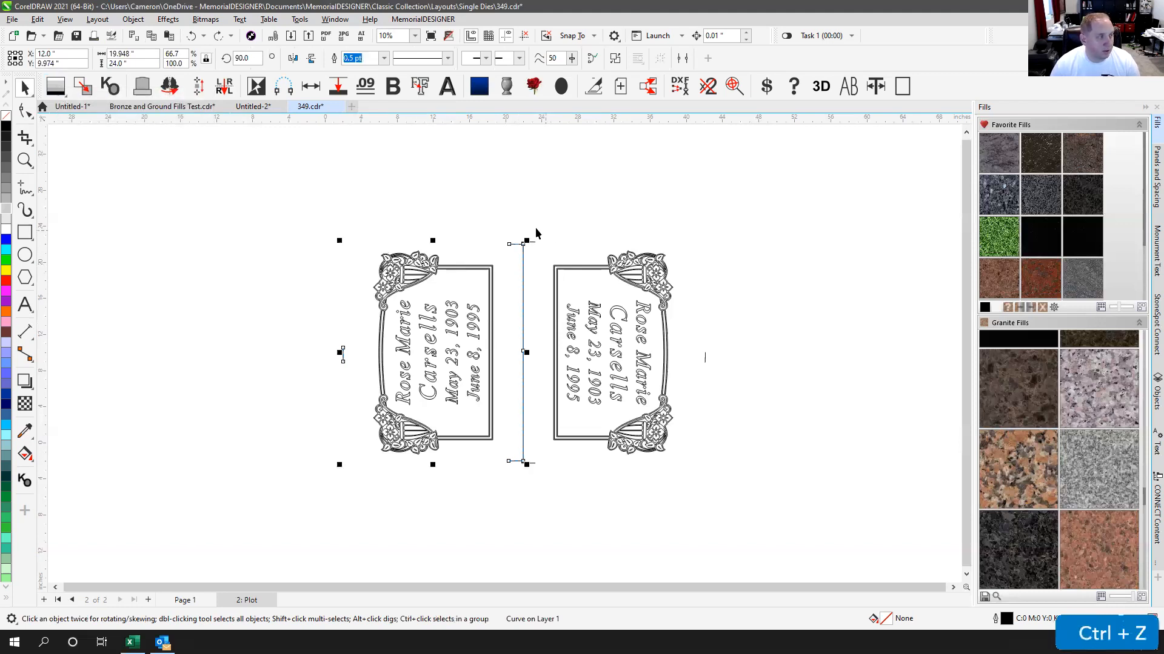
{"action": "left_click", "coordinate": [530, 262]}
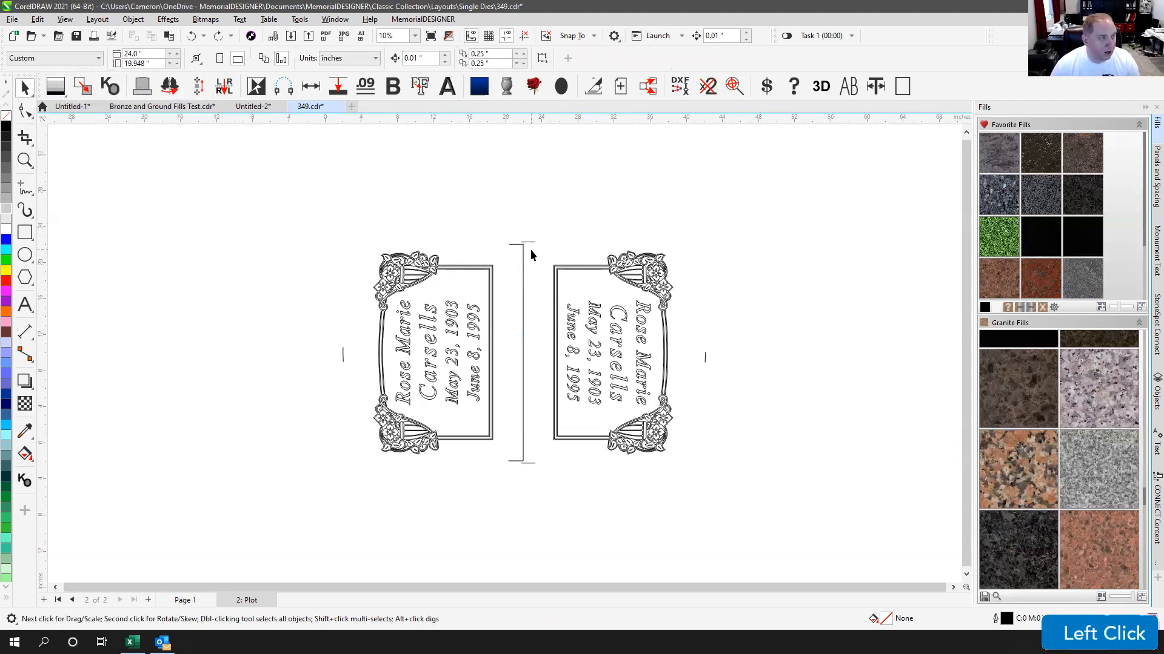
{"action": "key", "text": "ctrl+z"}
{"action": "key", "text": "ctrl+z"}
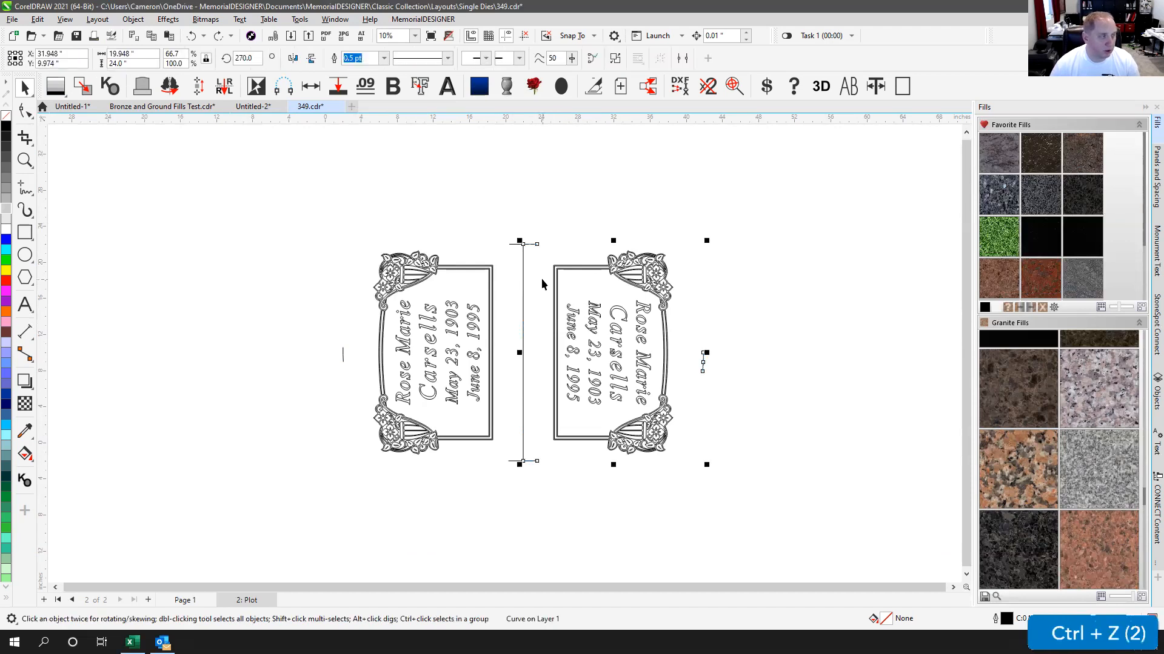
{"action": "left_click", "coordinate": [541, 221]}
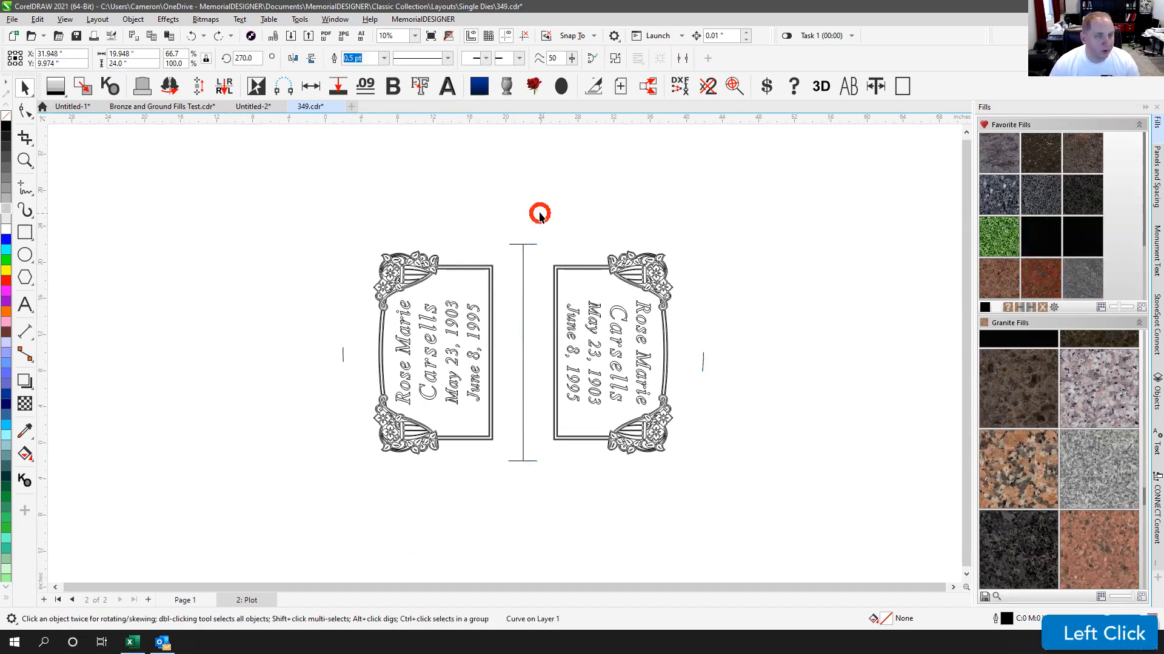
{"action": "key", "text": "F4"}
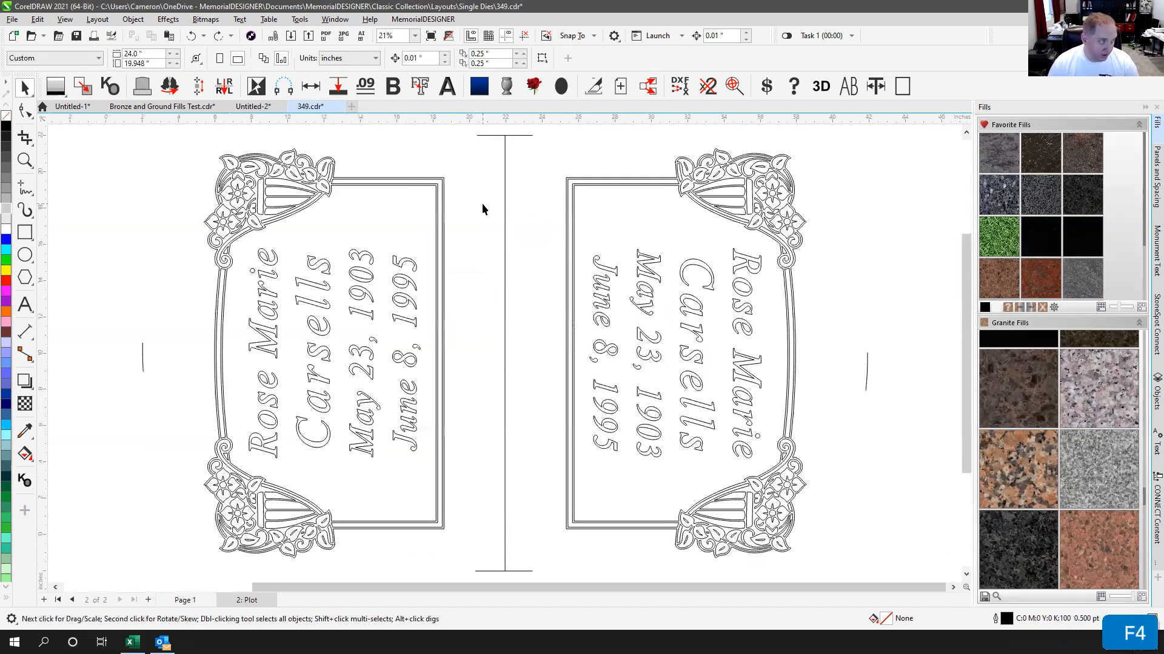
Step: Select every object on the Plot page: both dies, the centre line and the ticks
{"action": "left_click", "coordinate": [492, 131]}
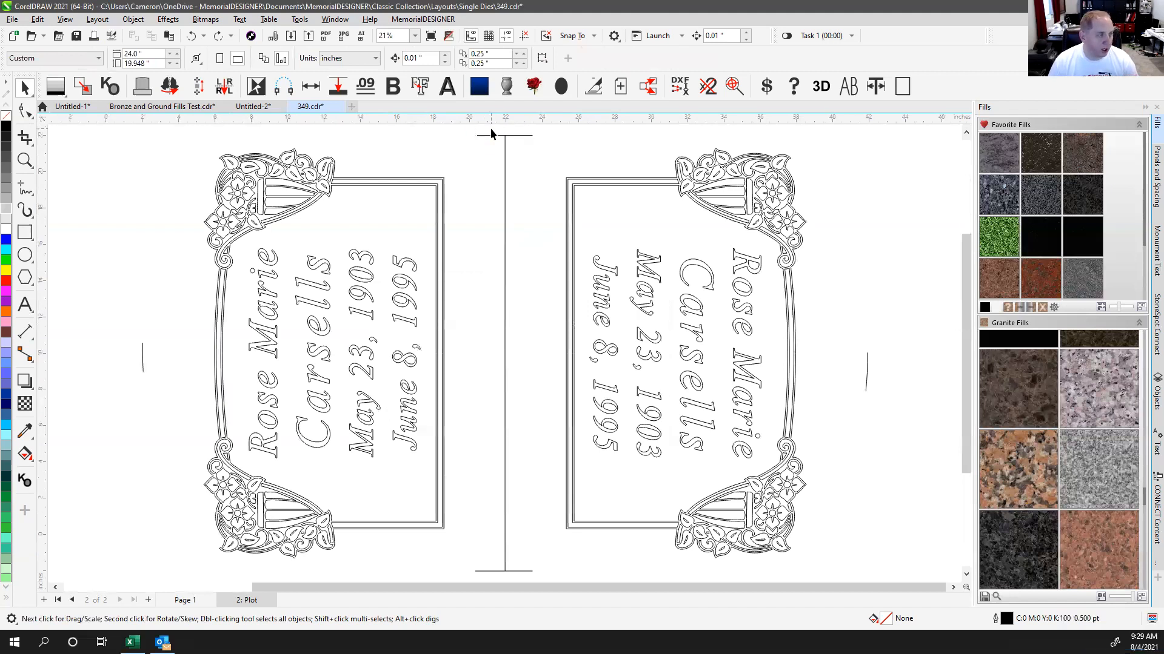
{"action": "left_click", "coordinate": [492, 133]}
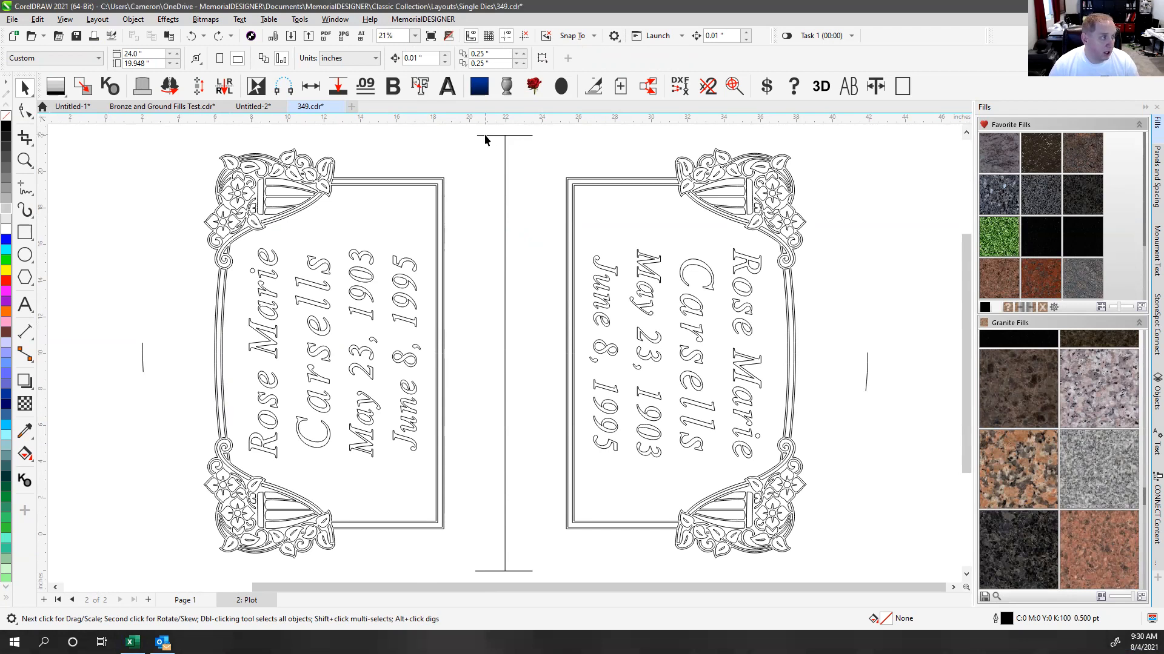
{"action": "double_click", "coordinate": [26, 89]}
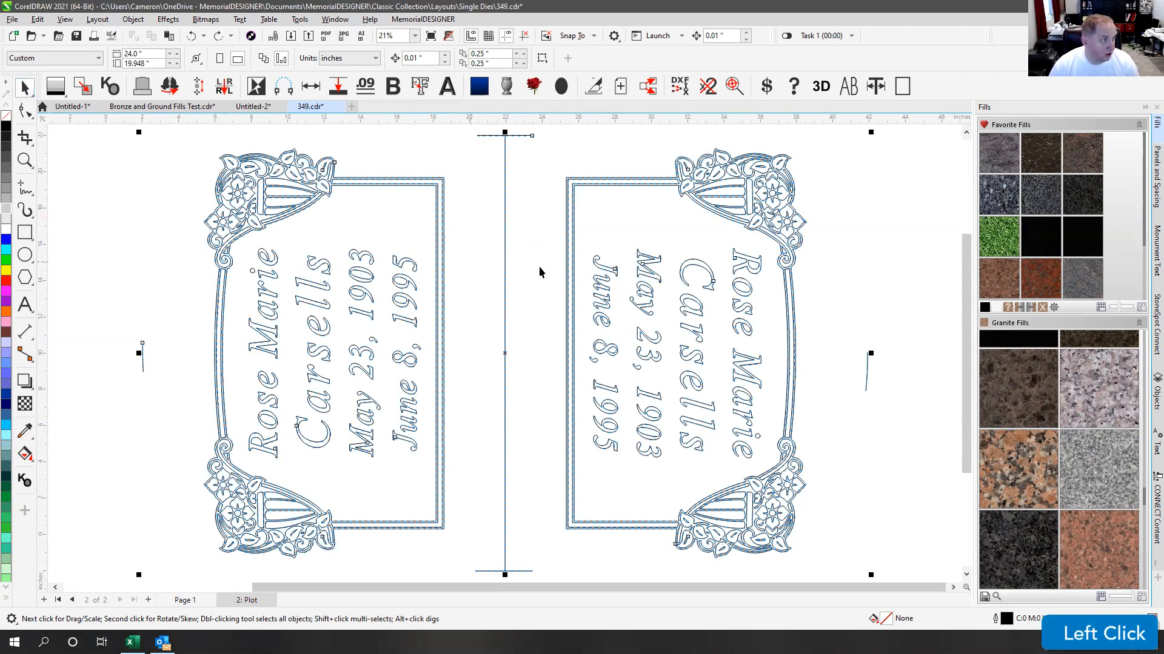
{"action": "scroll", "coordinate": [537, 267], "scroll_direction": "down", "scroll_amount": 3}
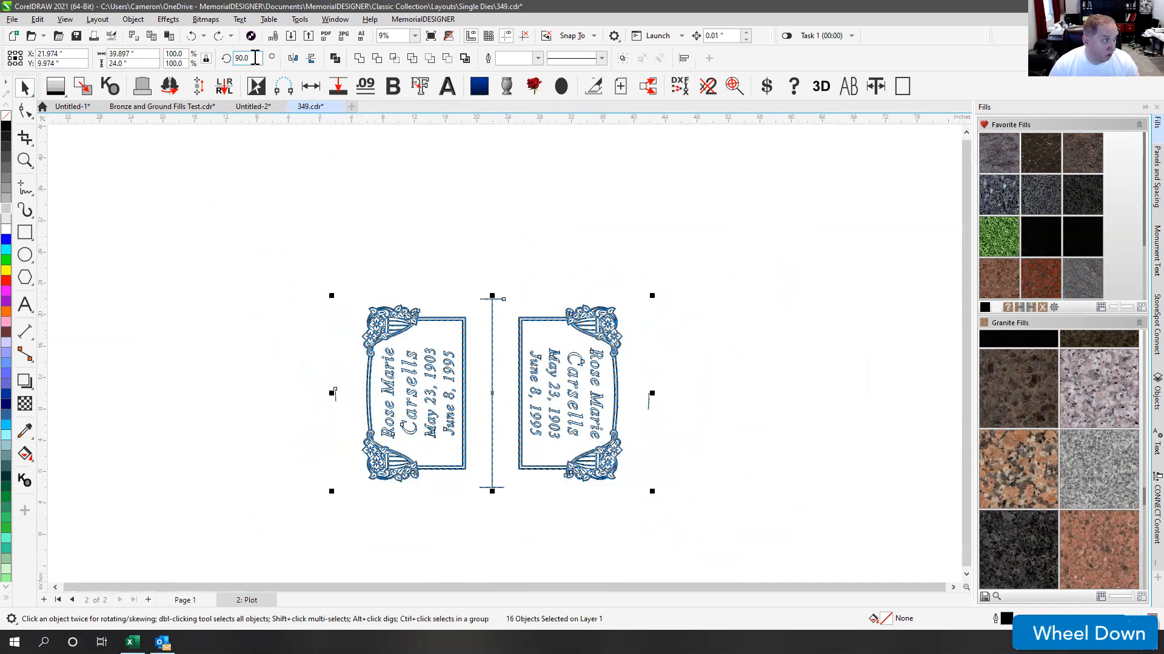
Step: Set the layout rotation to 0° so the dies stack, then open the DirectCut cut preview
{"action": "left_click", "coordinate": [252, 58]}
{"action": "type", "text": "0"}
{"action": "key", "text": "Return"}
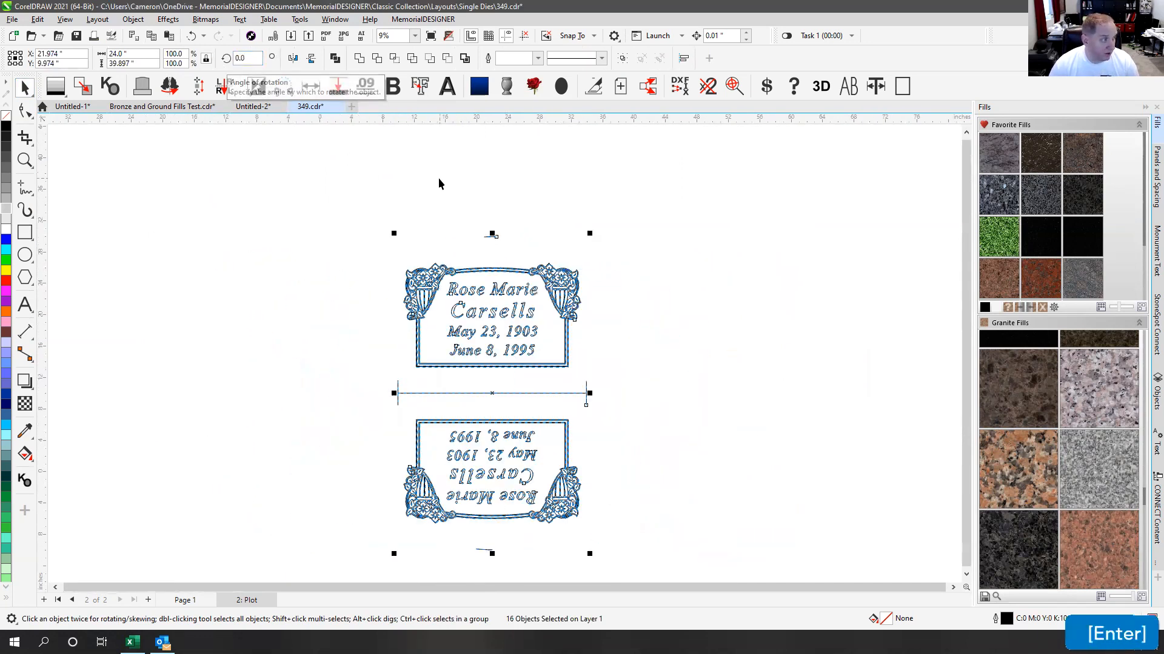
{"action": "left_click", "coordinate": [112, 38]}
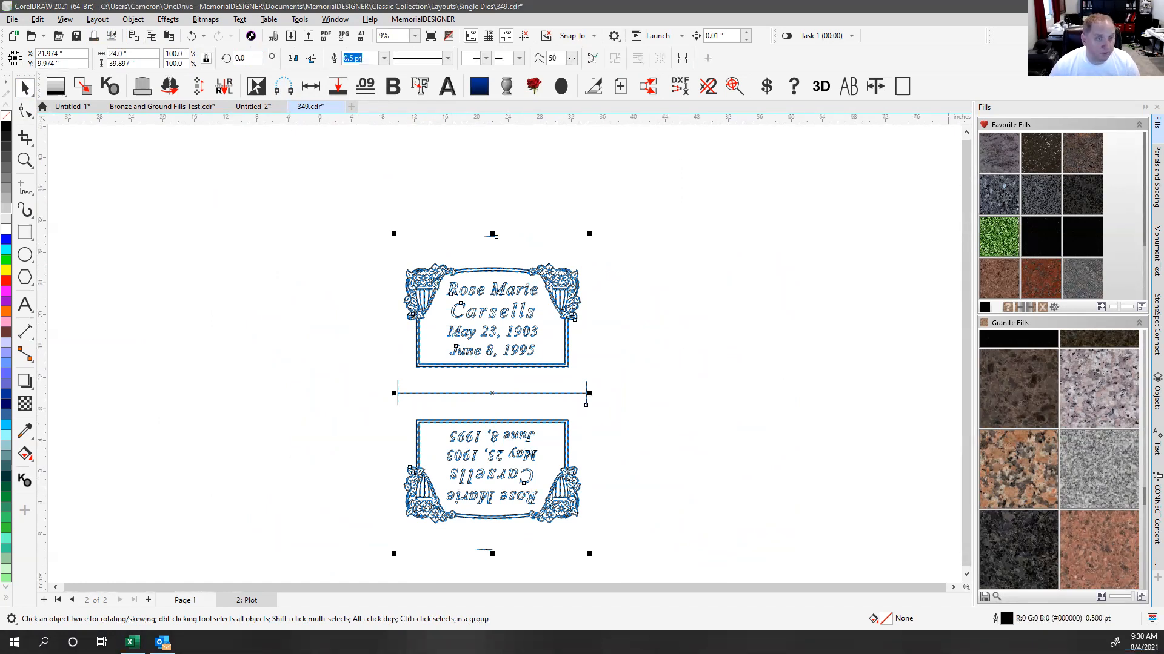
{"action": "left_click", "coordinate": [860, 302]}
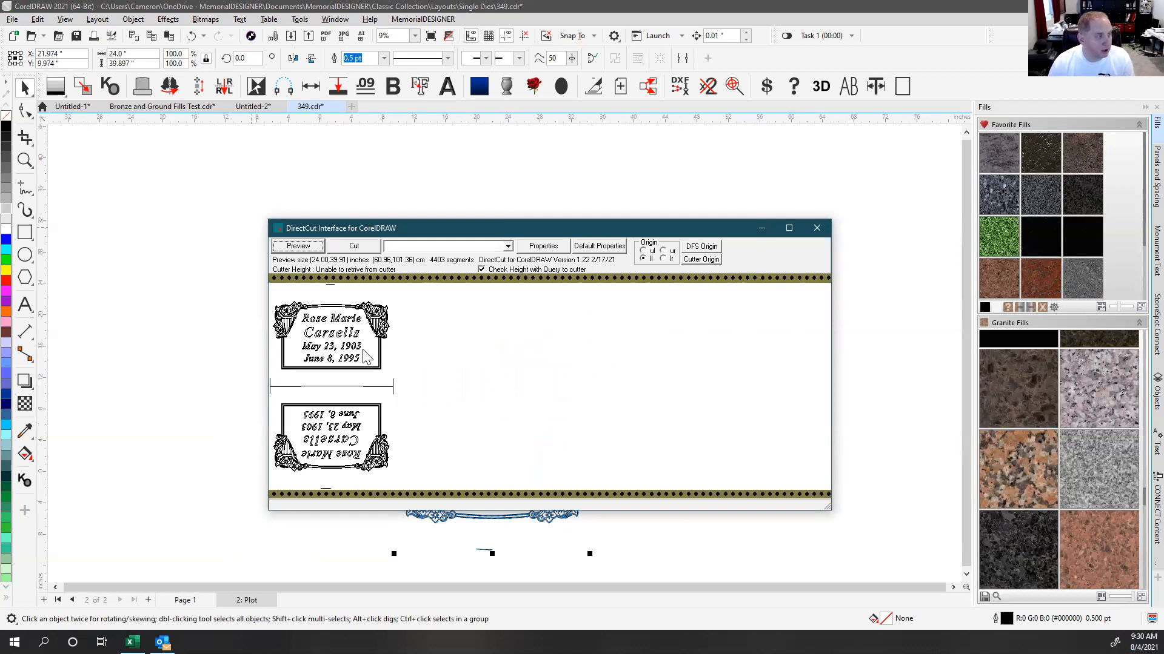
Step: Close the DirectCut preview window and marquee-select all 16 objects of the stacked layout
{"action": "left_click", "coordinate": [405, 229]}
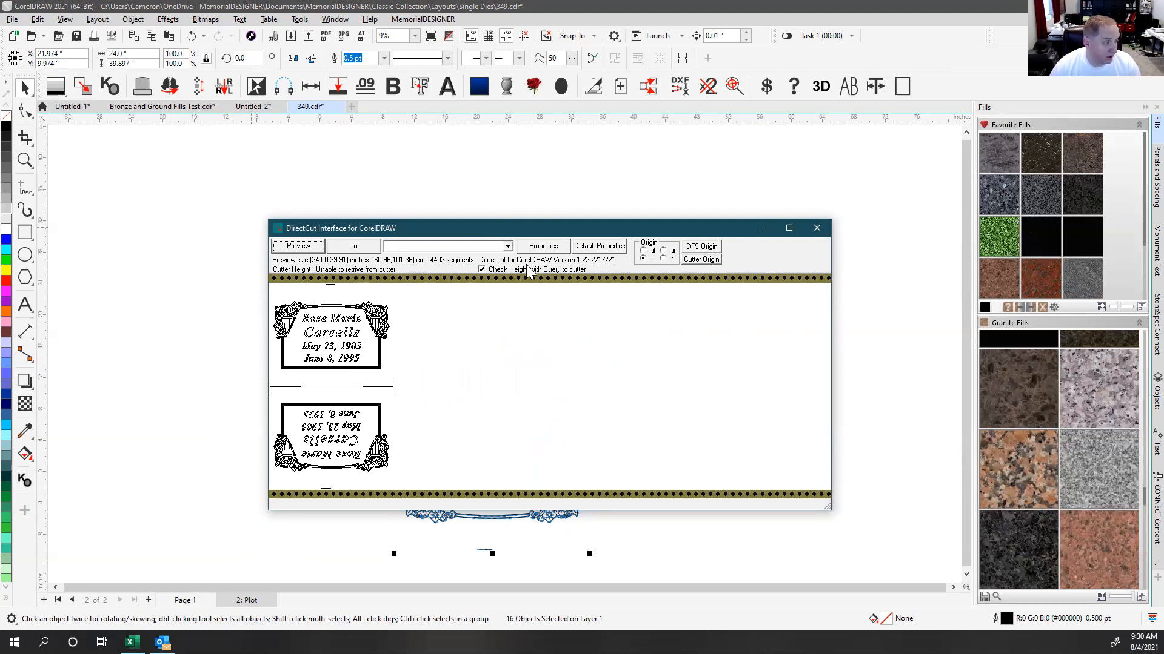
{"action": "left_click_drag", "start_coordinate": [518, 235], "coordinate": [498, 158]}
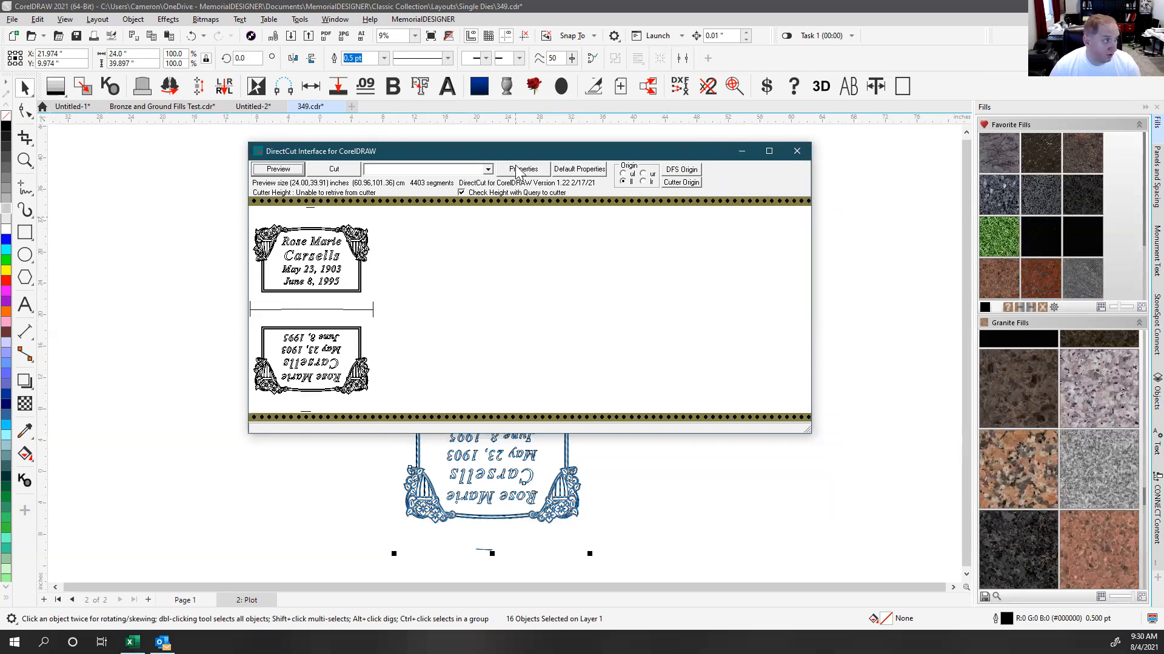
{"action": "left_click", "coordinate": [797, 151]}
{"action": "left_click", "coordinate": [537, 172]}
{"action": "left_click_drag", "start_coordinate": [309, 187], "coordinate": [715, 561]}
{"action": "left_click", "coordinate": [227, 59]}
Step: Rotate the 16-object layout to 90°, dismiss the Update text notice, and deselect
{"action": "type", "text": "90"}
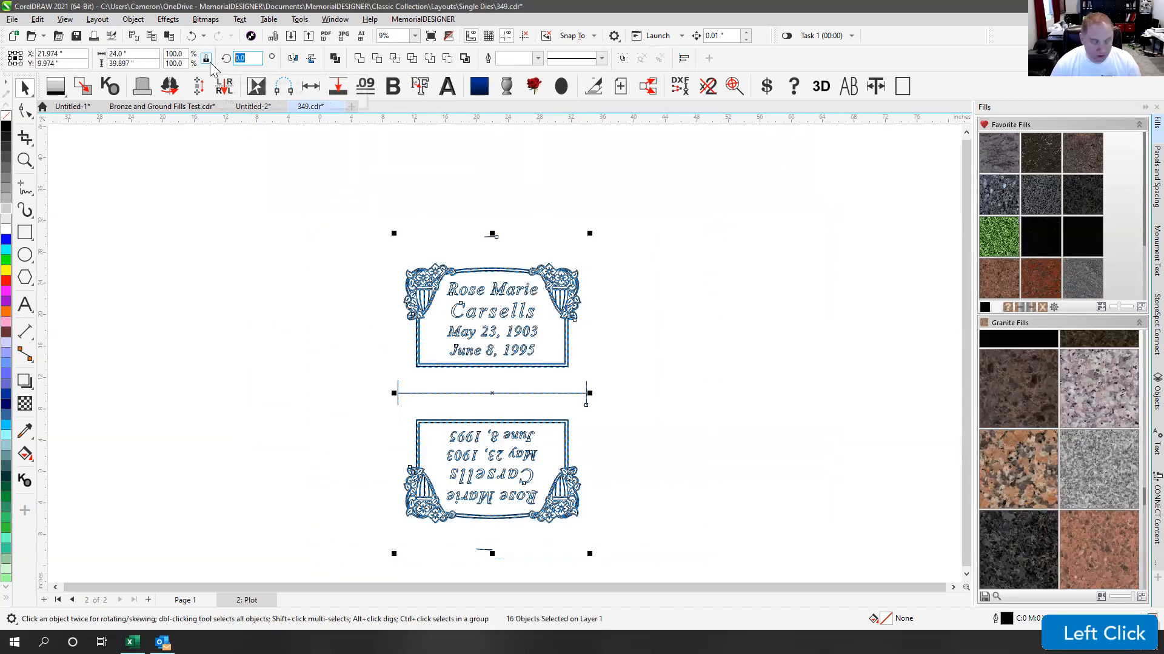
{"action": "key", "text": "Return"}
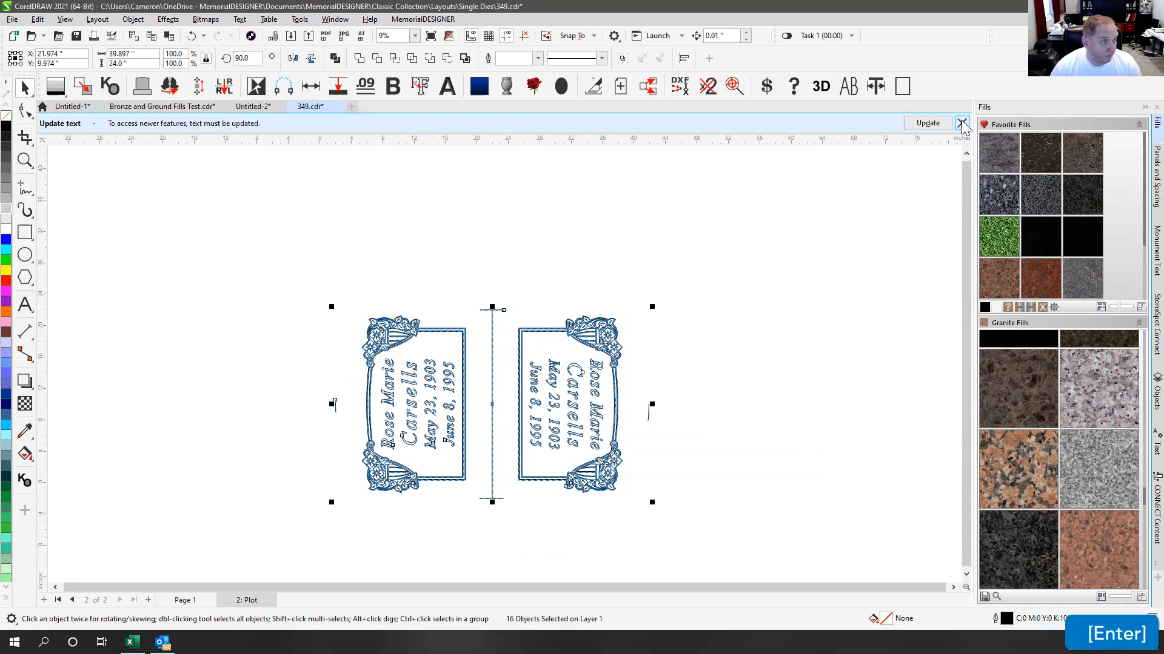
{"action": "left_click", "coordinate": [962, 123]}
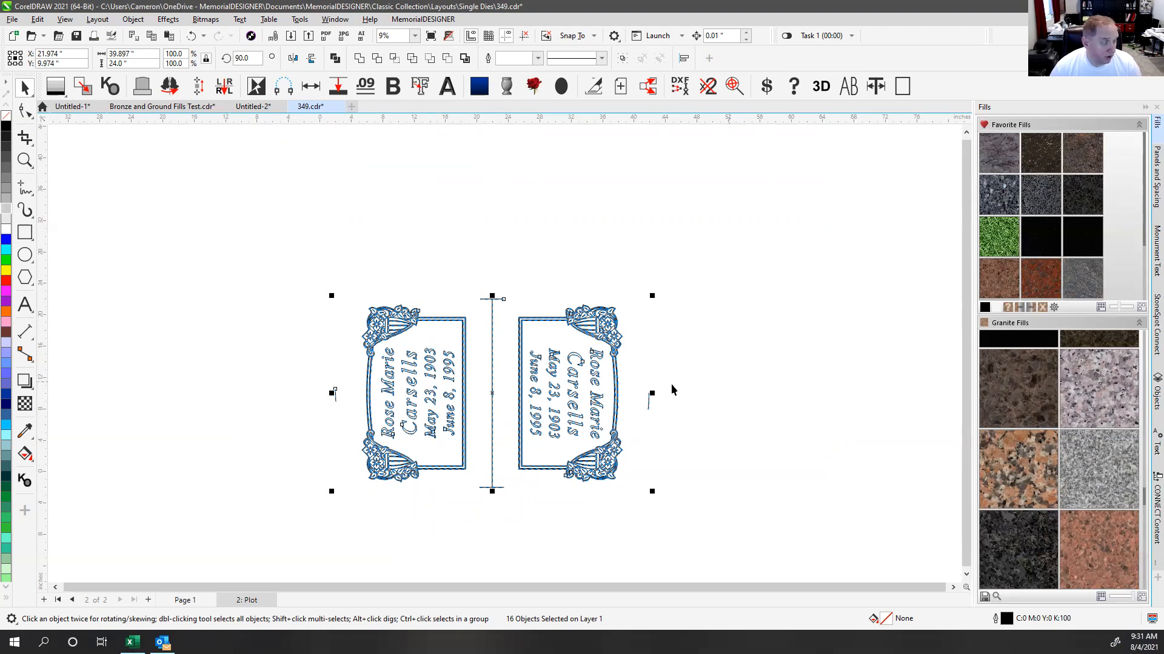
{"action": "left_click", "coordinate": [442, 266]}
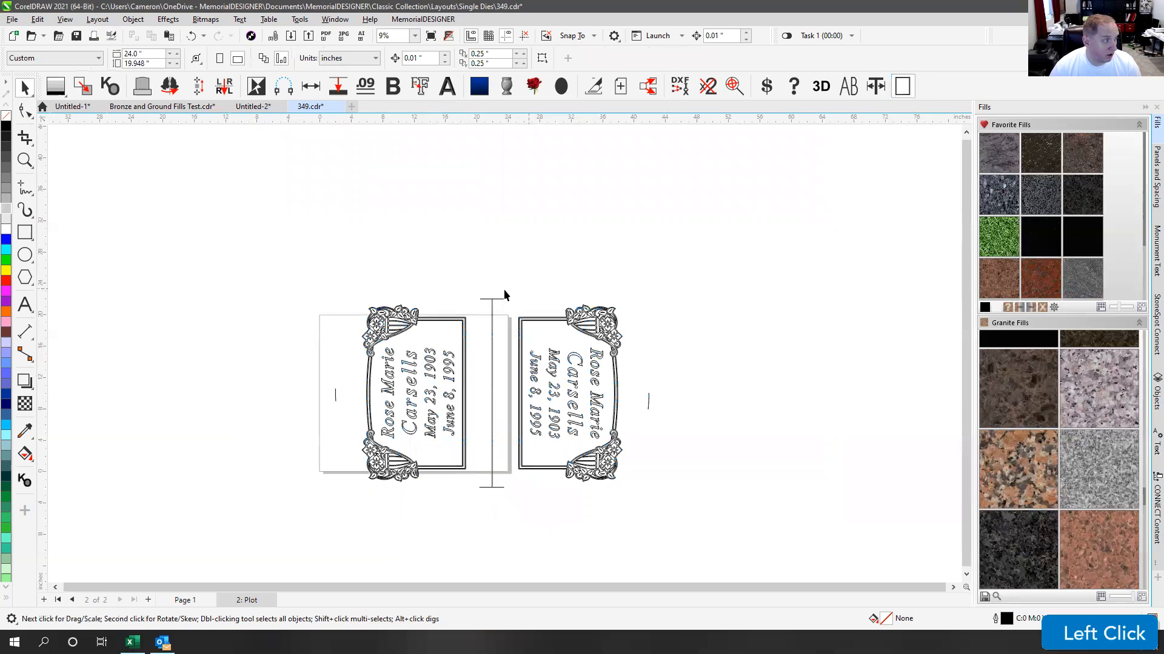
Step: Set the Custom page size to 60 × 30 inches
{"action": "left_click", "coordinate": [97, 58]}
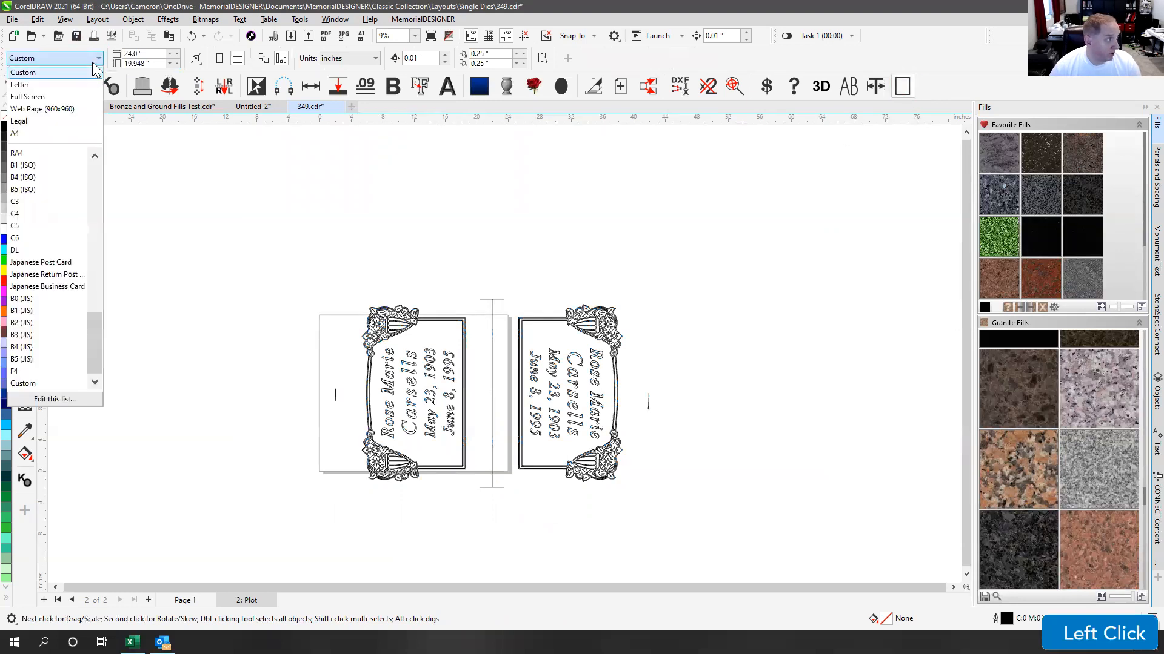
{"action": "left_click", "coordinate": [54, 73]}
{"action": "left_click", "coordinate": [151, 56]}
{"action": "type", "text": "60"}
{"action": "key", "text": "Tab"}
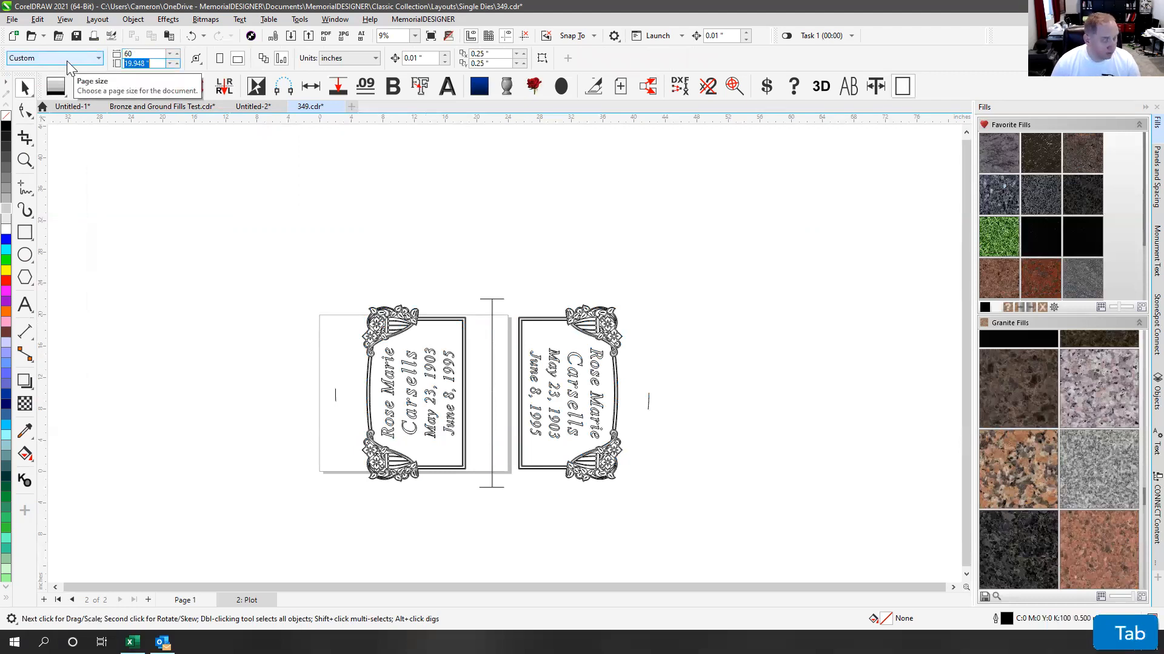
{"action": "type", "text": "30"}
{"action": "key", "text": "Return"}
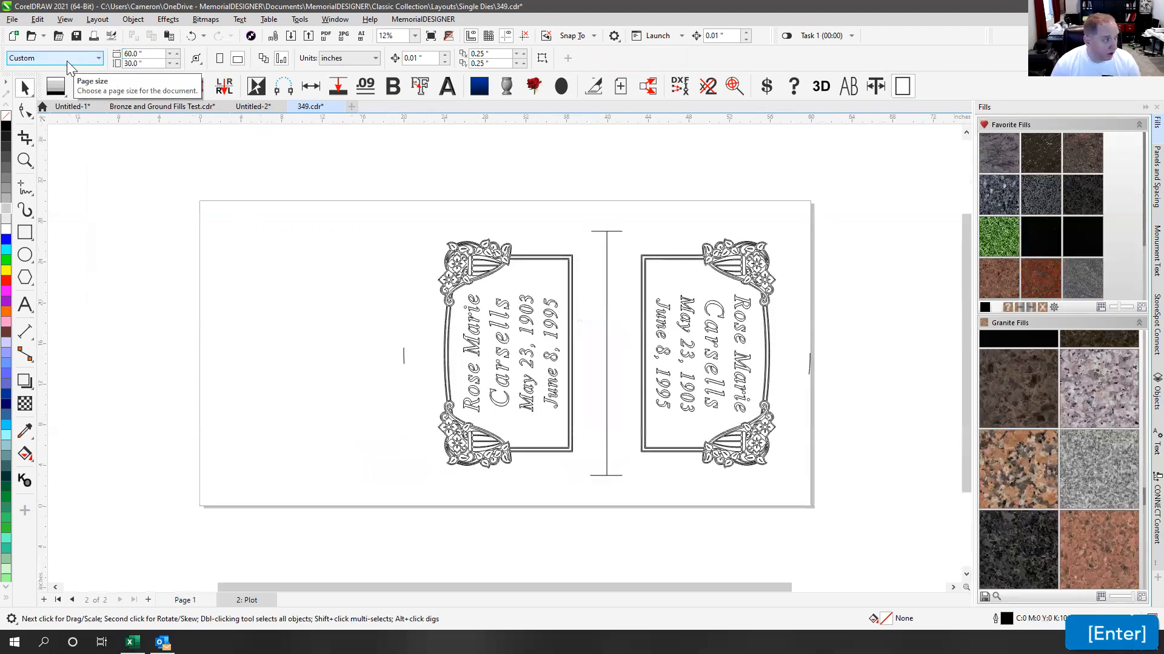
Step: Move the whole mirrored layout toward the left side of the page
{"action": "left_click_drag", "start_coordinate": [352, 180], "coordinate": [831, 532]}
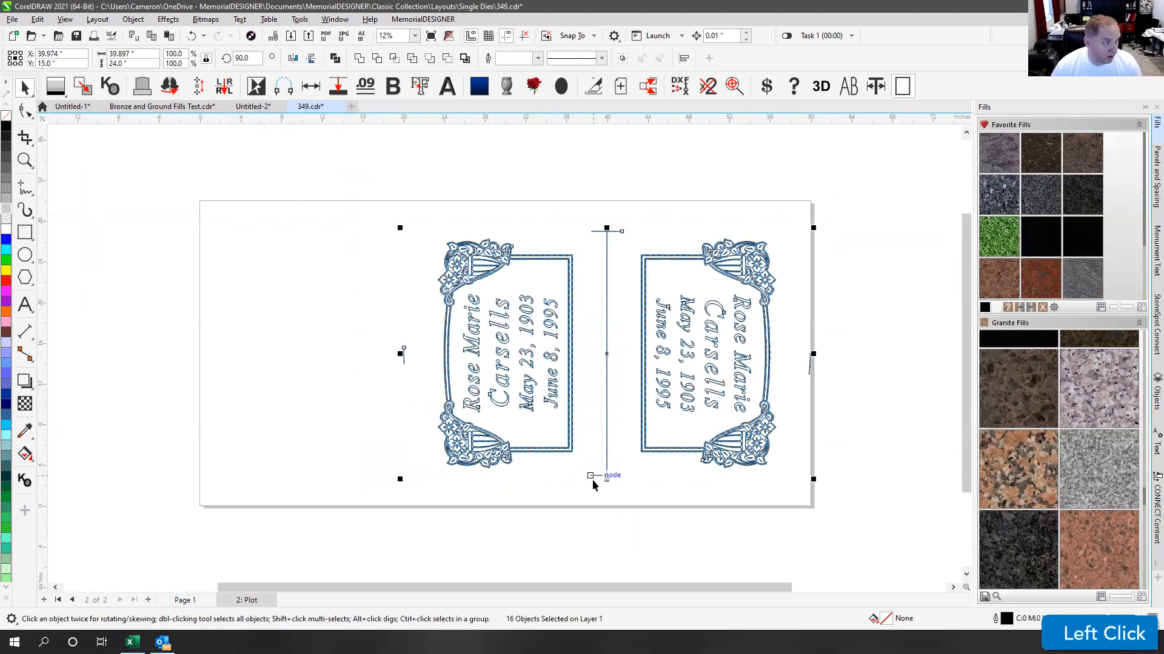
{"action": "left_click_drag", "start_coordinate": [591, 477], "coordinate": [391, 507]}
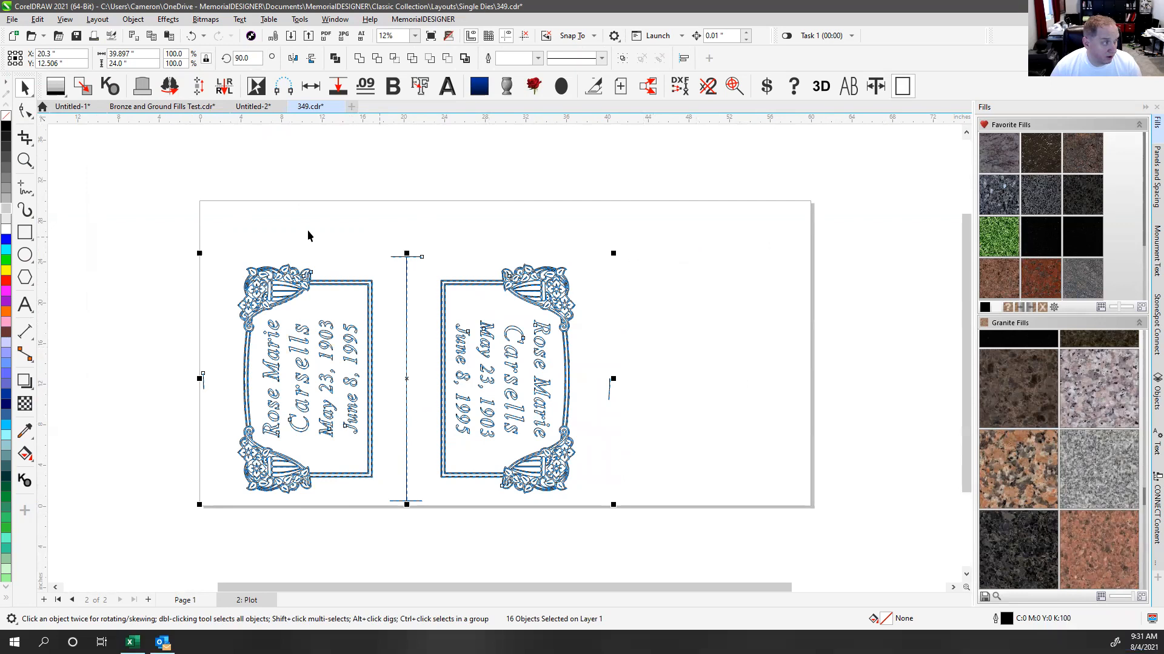
{"action": "left_click", "coordinate": [287, 241]}
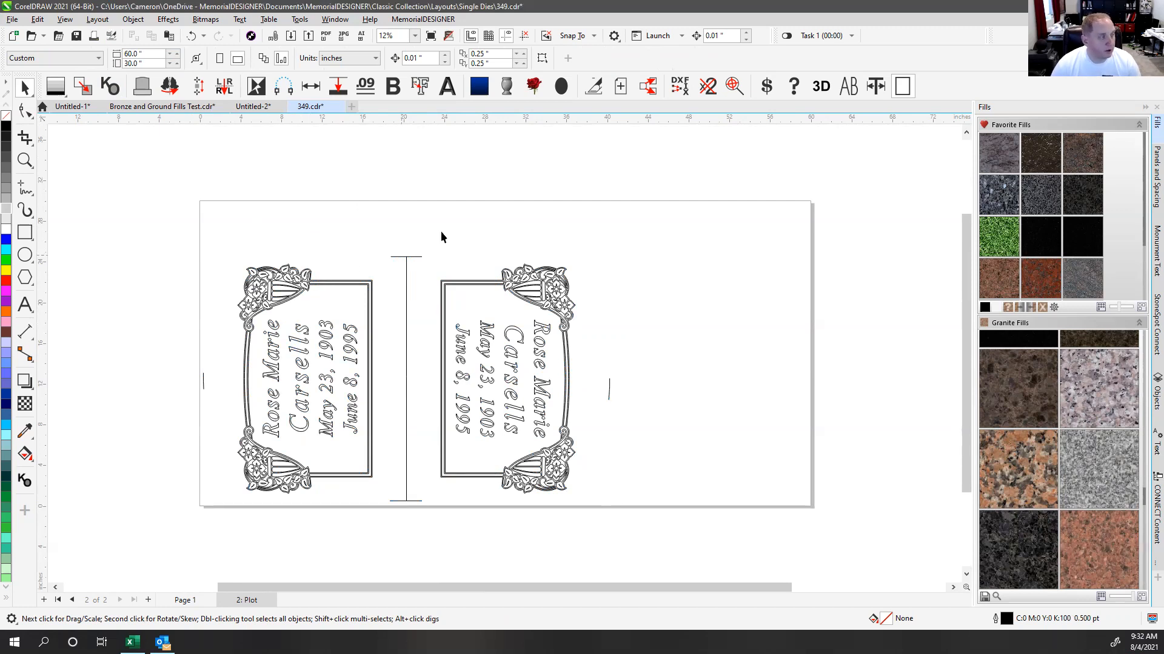
{"action": "left_click", "coordinate": [548, 226]}
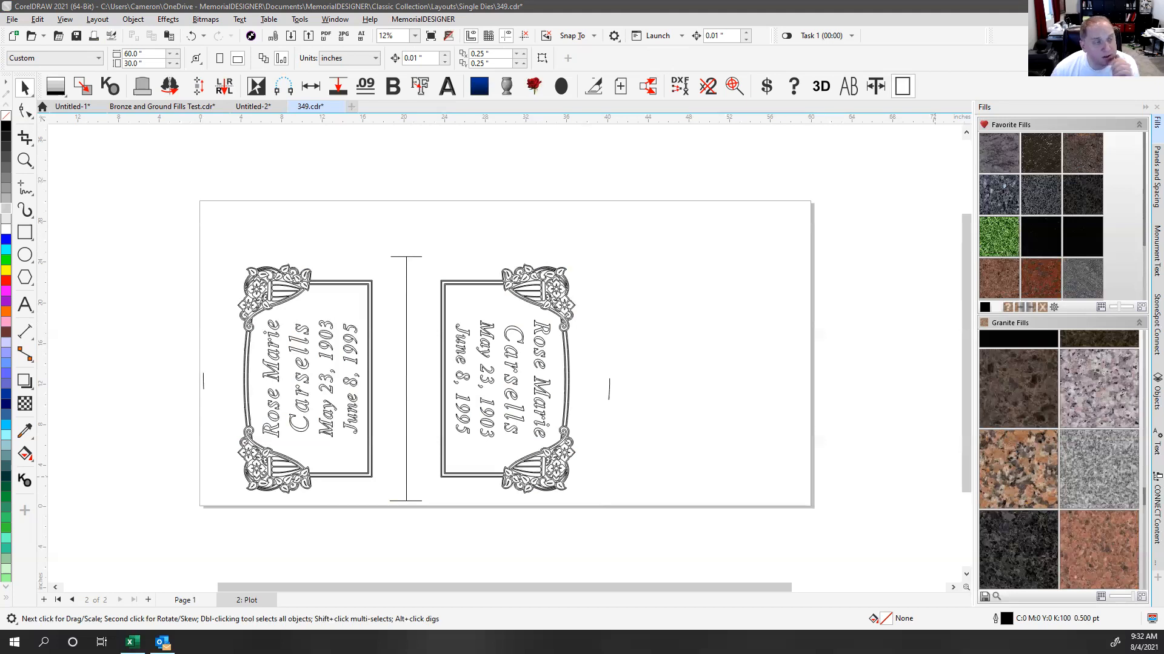
{"action": "scroll", "coordinate": [453, 287], "scroll_direction": "up", "scroll_amount": 4}
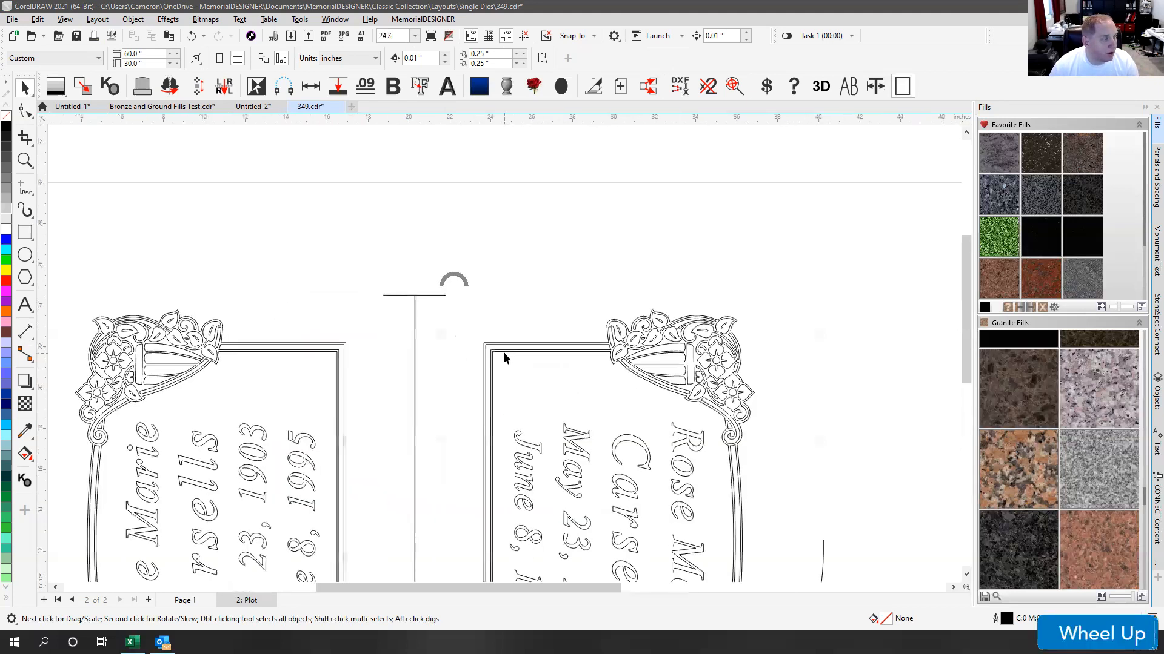
Step: Zoom in and pick among the right die's frames to reach its outer border curve
{"action": "left_click", "coordinate": [497, 327]}
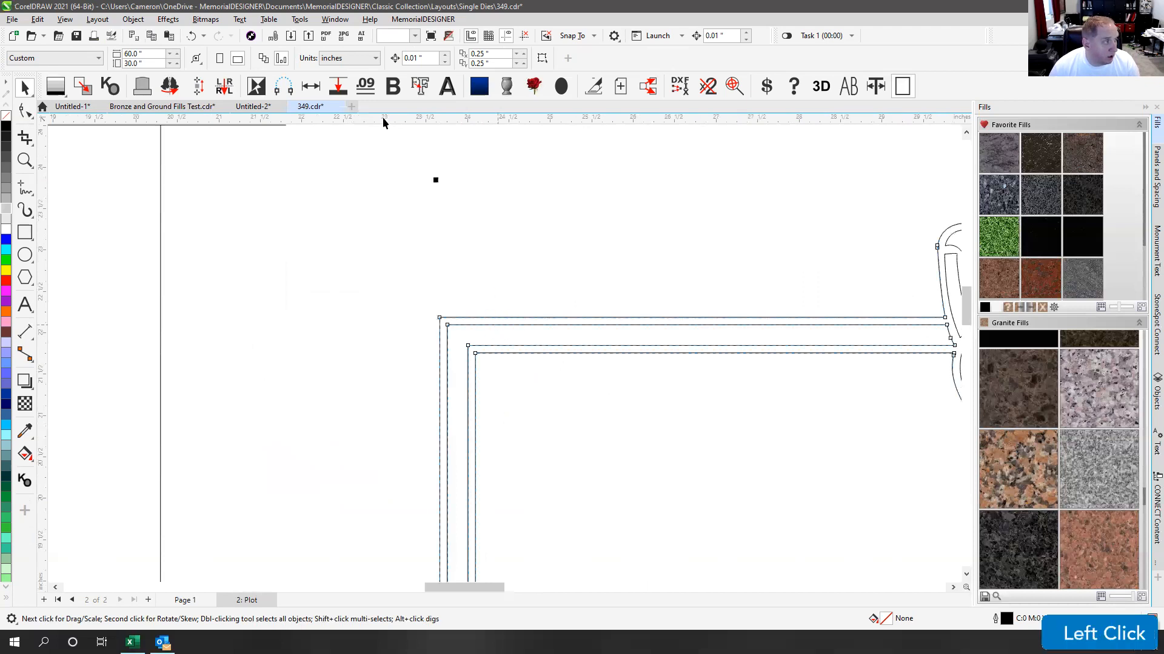
{"action": "scroll", "coordinate": [714, 343], "scroll_direction": "down", "scroll_amount": 1}
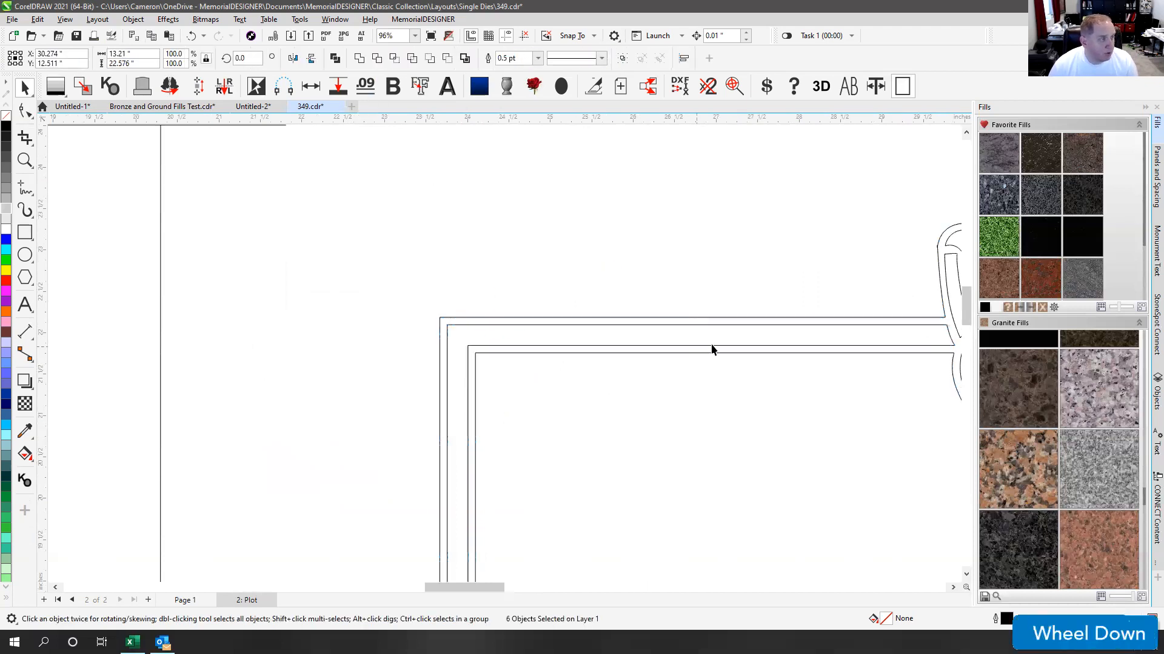
{"action": "left_click", "coordinate": [509, 335]}
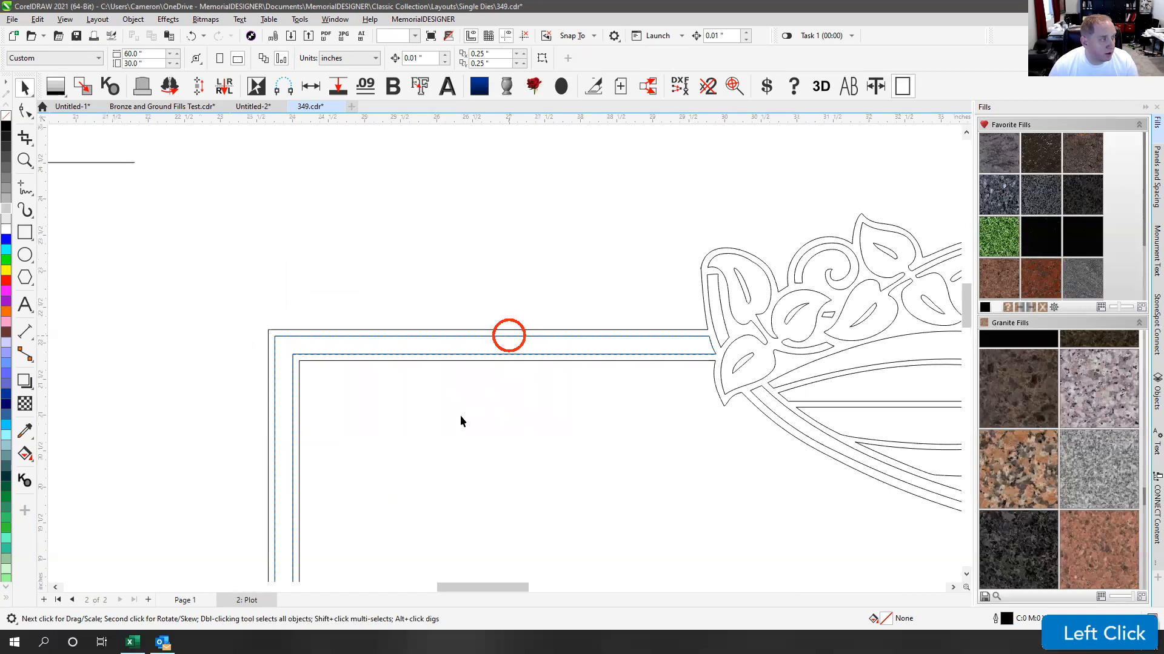
{"action": "scroll", "coordinate": [508, 340], "scroll_direction": "down", "scroll_amount": 3}
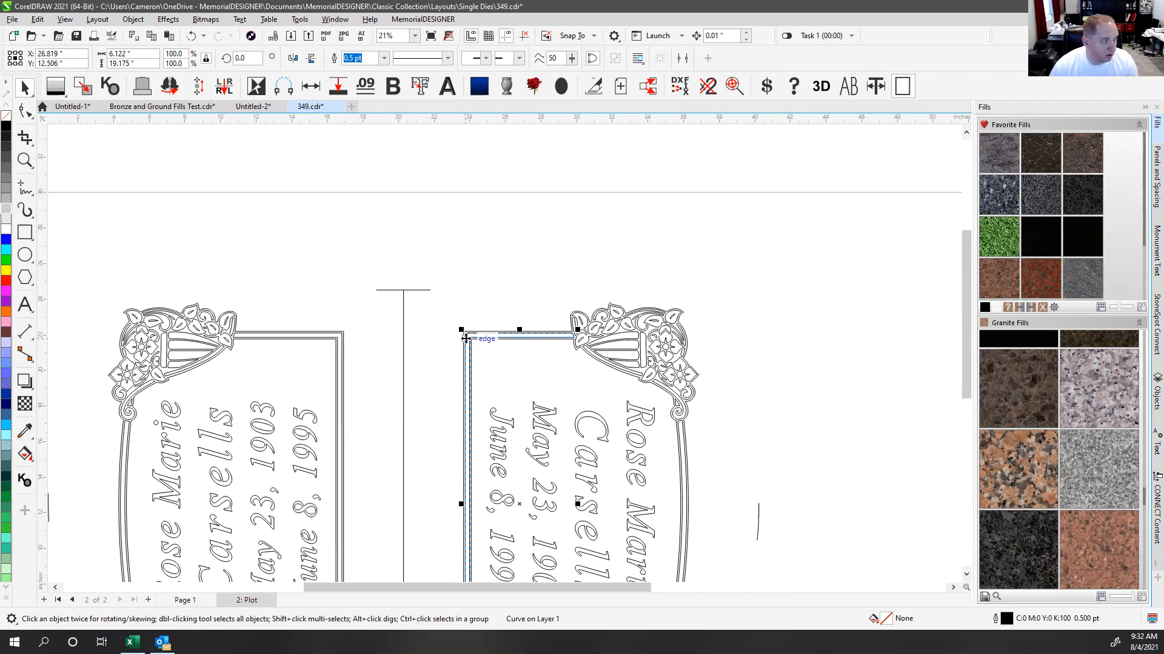
{"action": "left_click", "coordinate": [482, 349]}
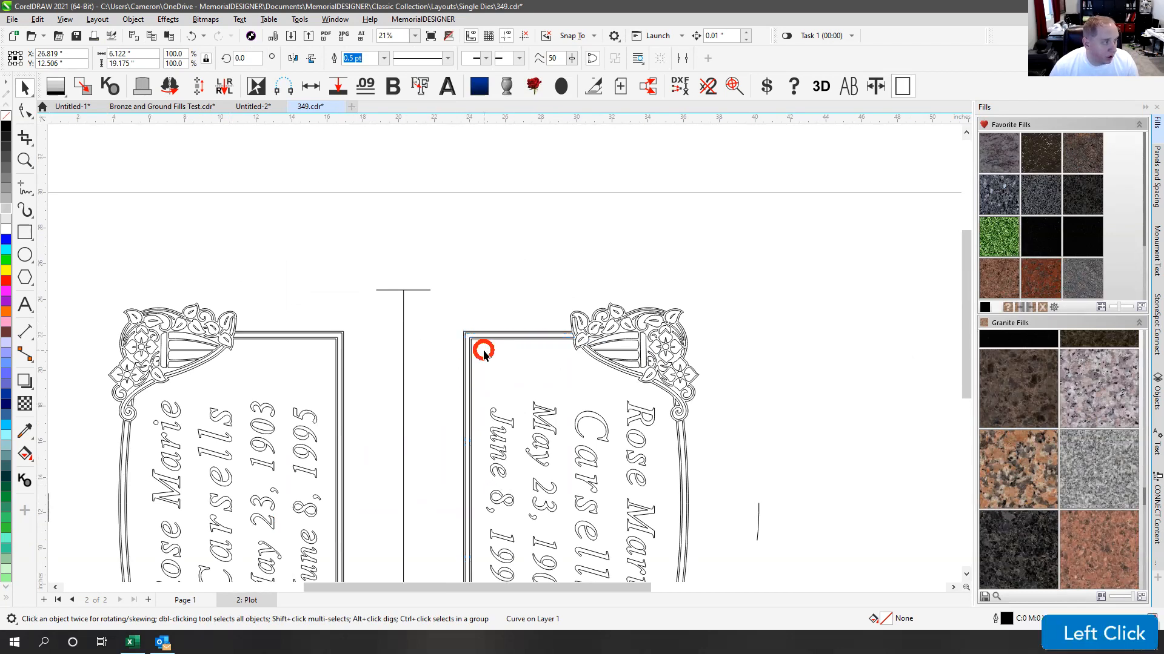
{"action": "left_click", "coordinate": [473, 332]}
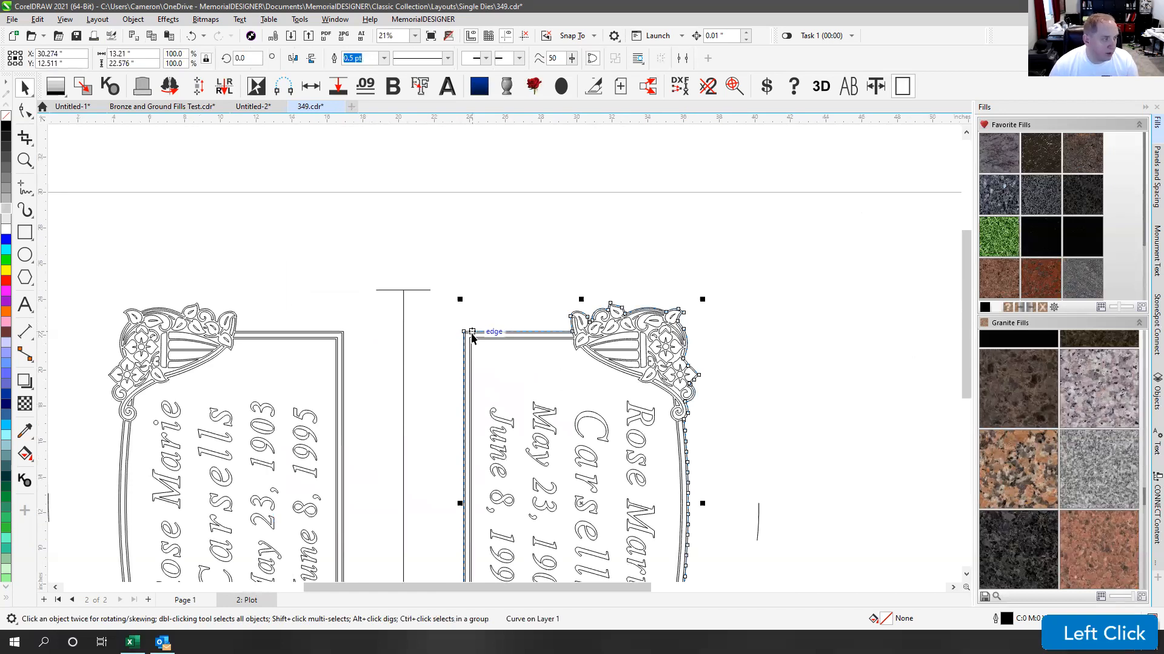
{"action": "scroll", "coordinate": [504, 358], "scroll_direction": "down", "scroll_amount": 1}
{"action": "left_click", "coordinate": [493, 333]}
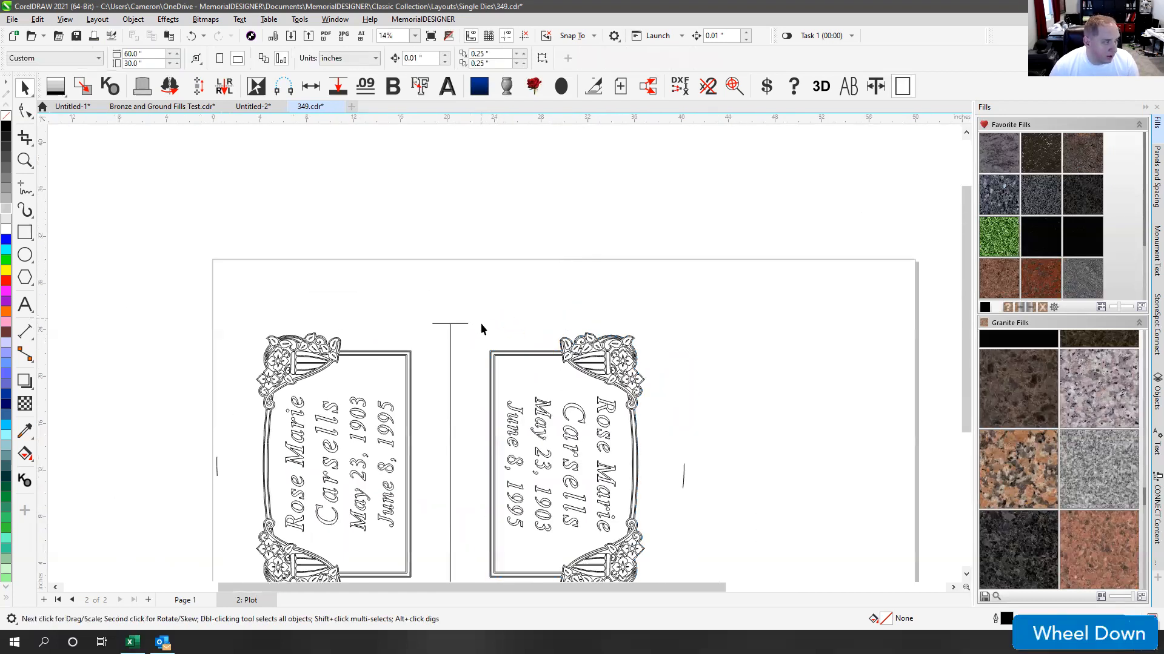
{"action": "scroll", "coordinate": [504, 354], "scroll_direction": "up", "scroll_amount": 5}
{"action": "scroll", "coordinate": [504, 354], "scroll_direction": "up", "scroll_amount": 1}
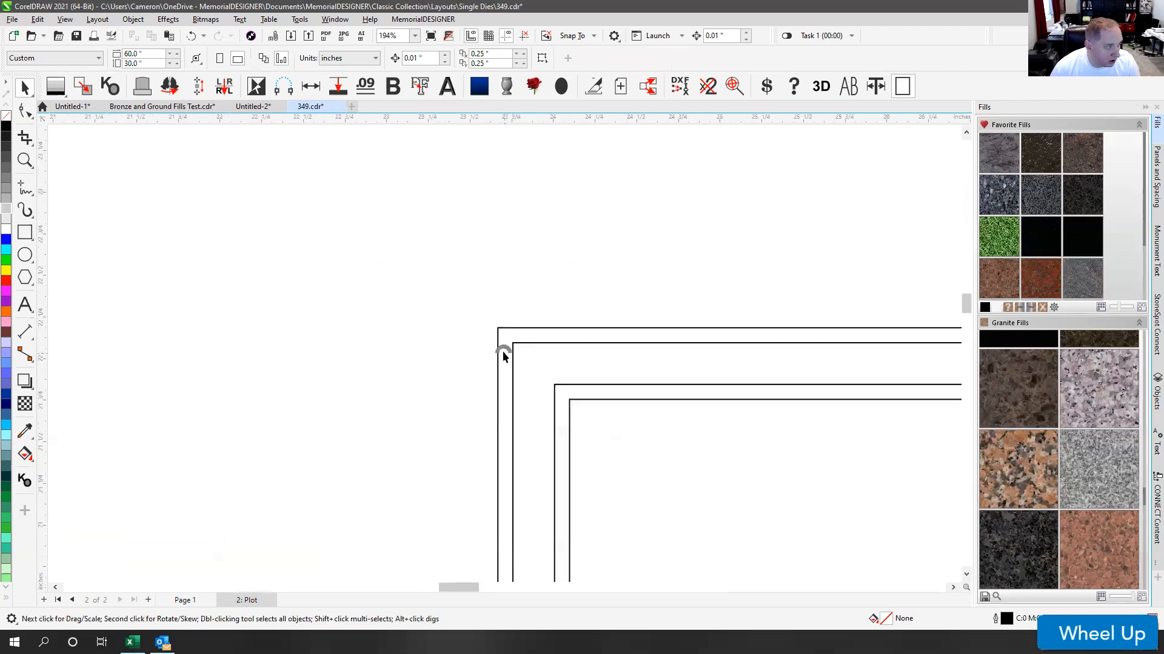
Step: Drag the outer border right from 30.274 to 30.302 inches, then fit both dies in view
{"action": "left_click", "coordinate": [497, 330]}
{"action": "mouse_move", "coordinate": [497, 329]}
{"action": "left_mouse_down"}
{"action": "mouse_move", "coordinate": [515, 328]}
{"action": "mouse_move", "coordinate": [502, 329]}
{"action": "left_mouse_up"}
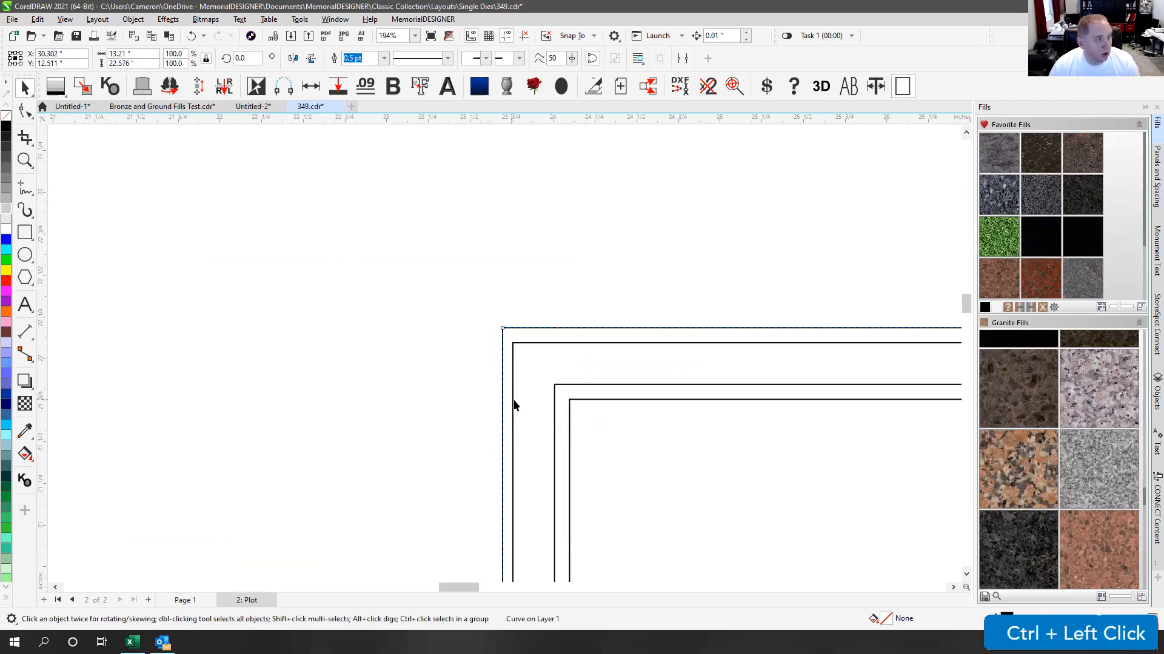
{"action": "scroll", "coordinate": [503, 354], "scroll_direction": "down", "scroll_amount": 5}
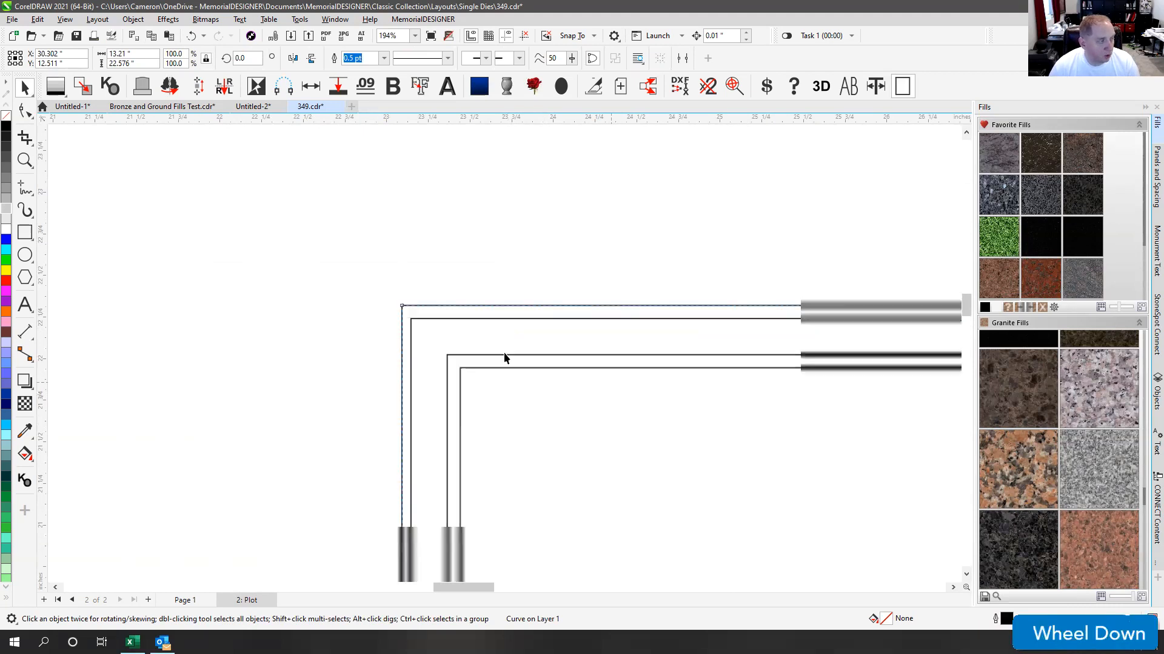
{"action": "scroll", "coordinate": [647, 491], "scroll_direction": "up", "scroll_amount": 6}
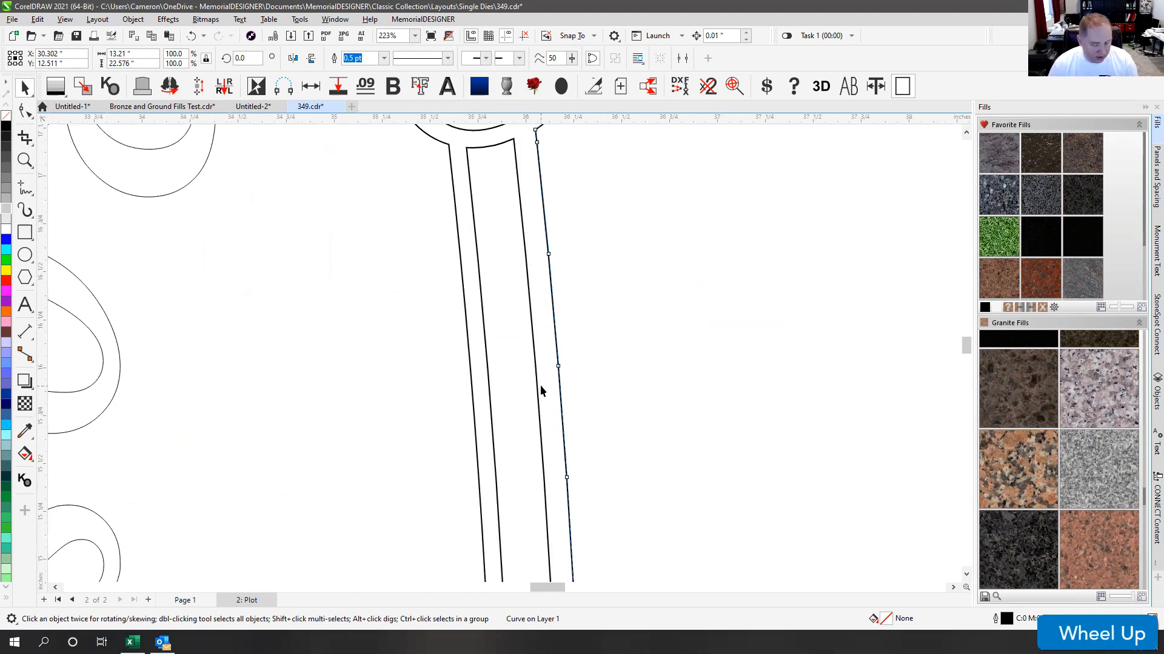
{"action": "key", "text": "F4"}
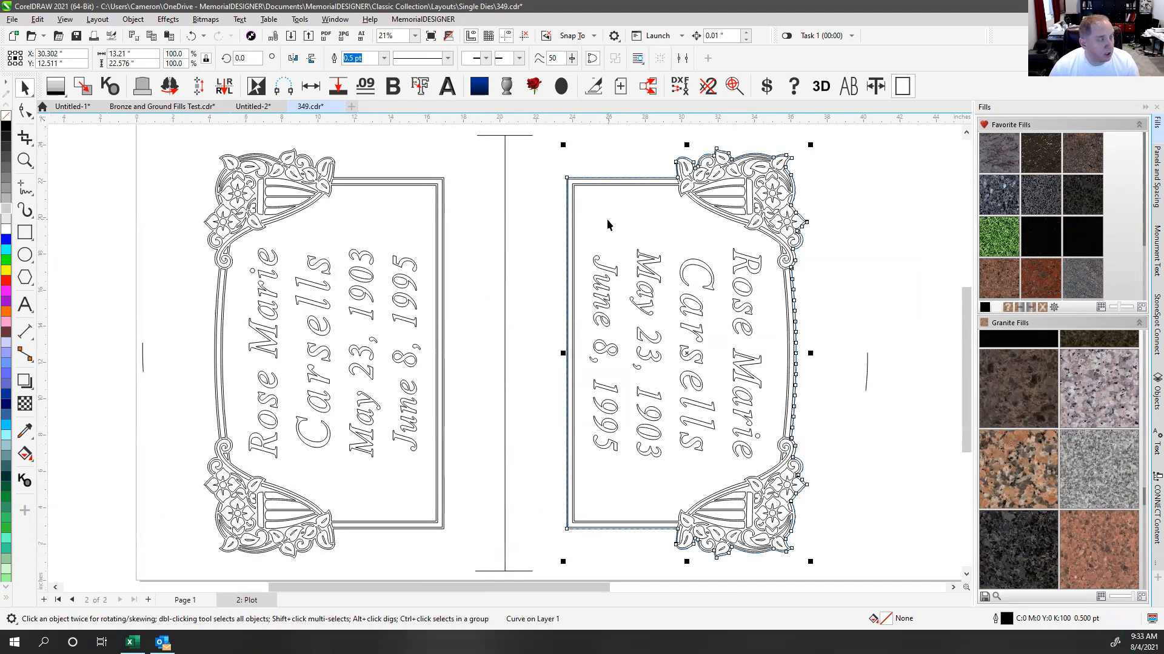
Step: Undo the nudge so the border returns to 30.274 inches, then inspect the right frame's top border
{"action": "left_click", "coordinate": [600, 156]}
{"action": "key", "text": "ctrl+z"}
{"action": "left_click", "coordinate": [599, 159]}
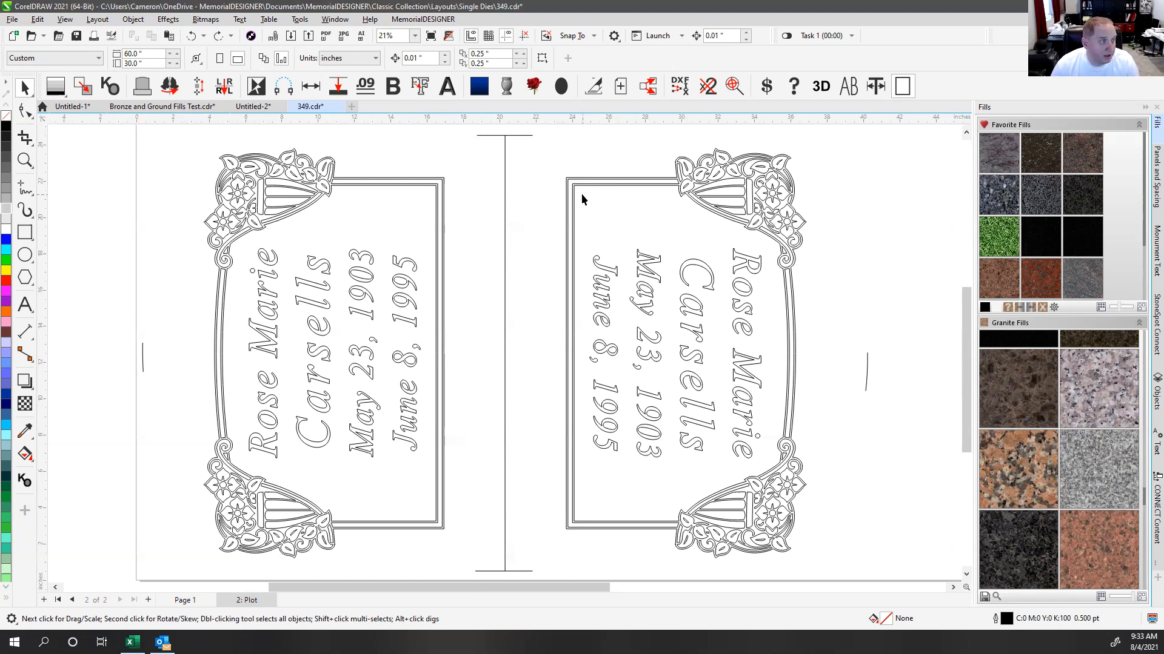
{"action": "left_click", "coordinate": [578, 176]}
{"action": "key", "text": "F4"}
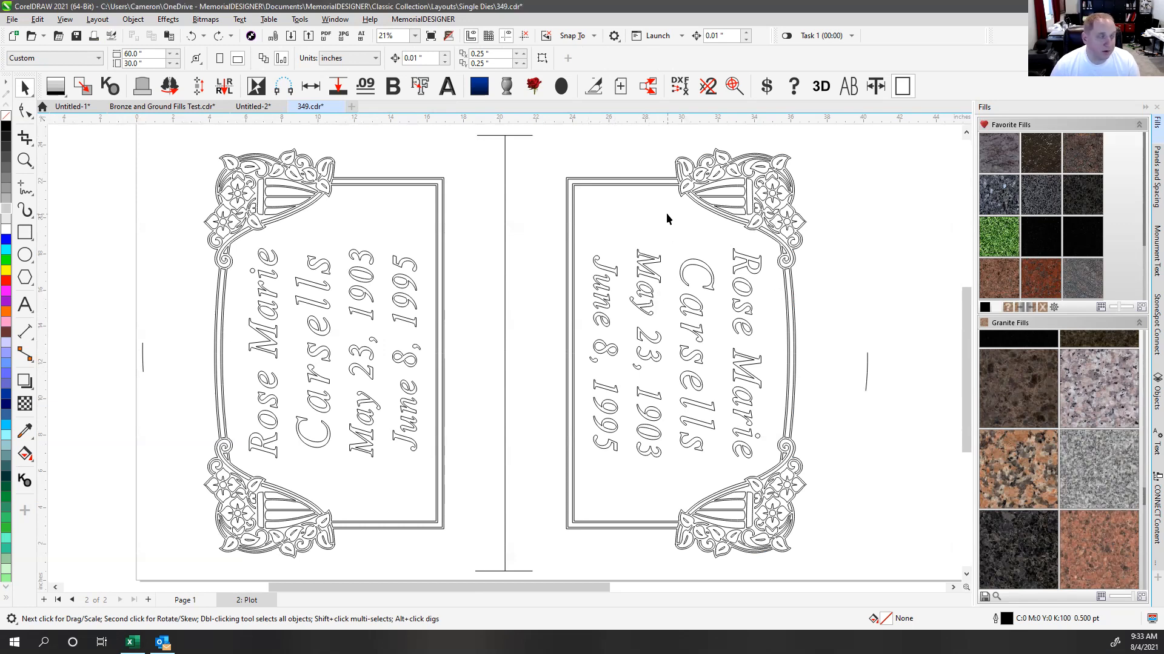
{"action": "left_click", "coordinate": [621, 184]}
{"action": "key", "text": "Escape"}
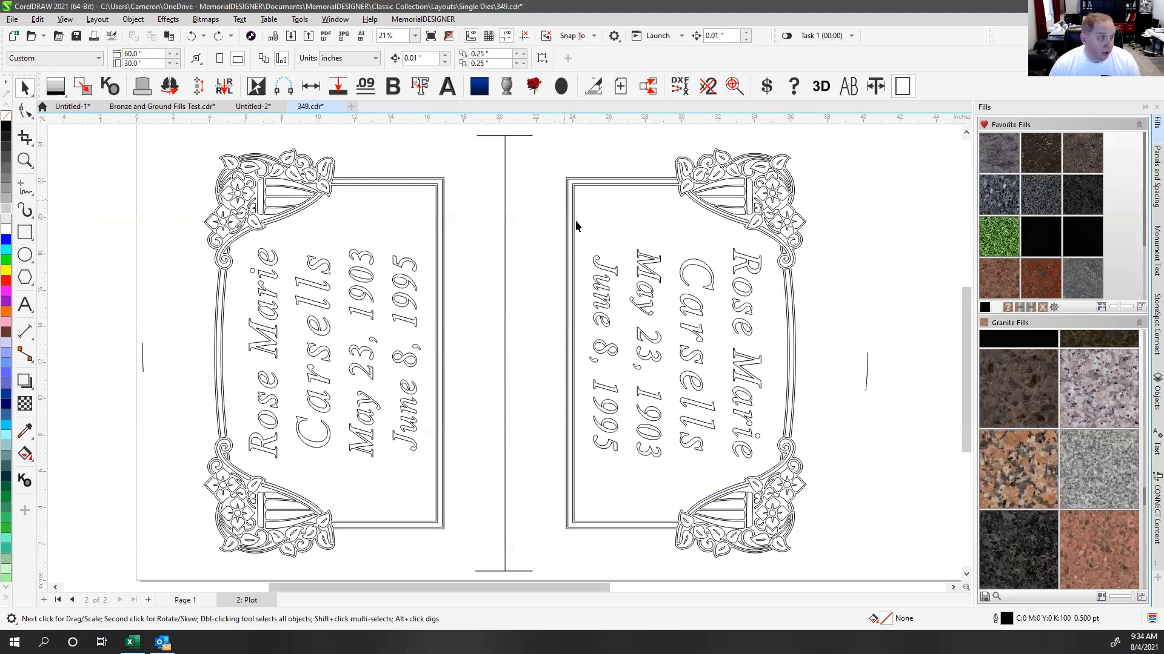
{"action": "scroll", "coordinate": [504, 356], "scroll_direction": "down", "scroll_amount": 2}
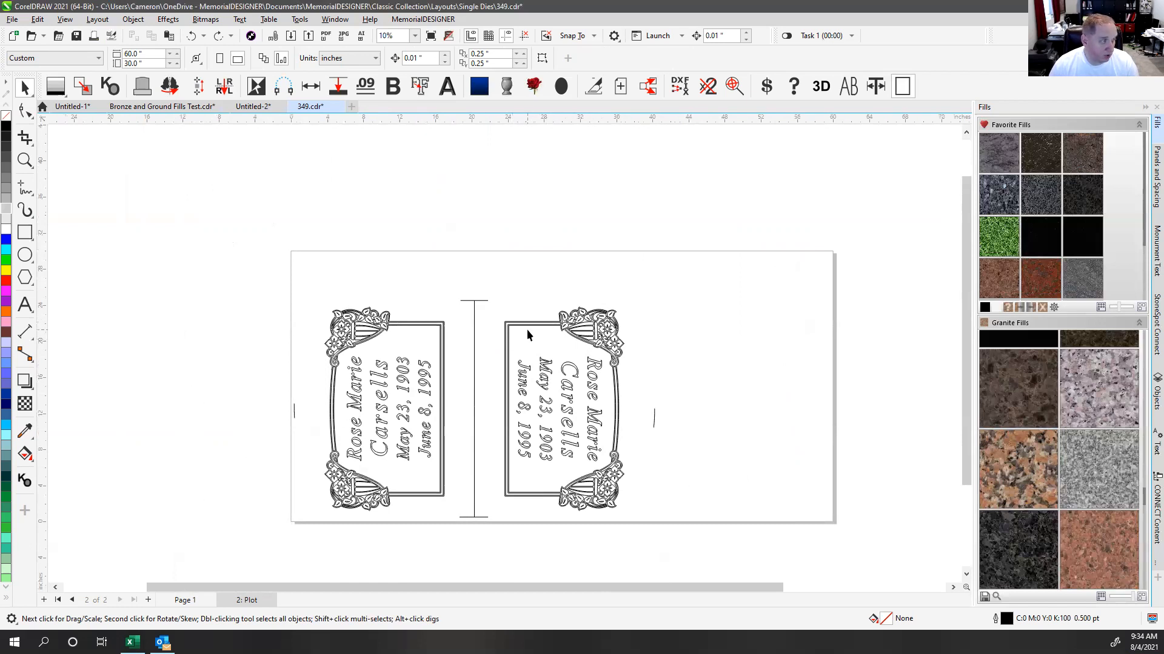
{"action": "key", "text": "F4"}
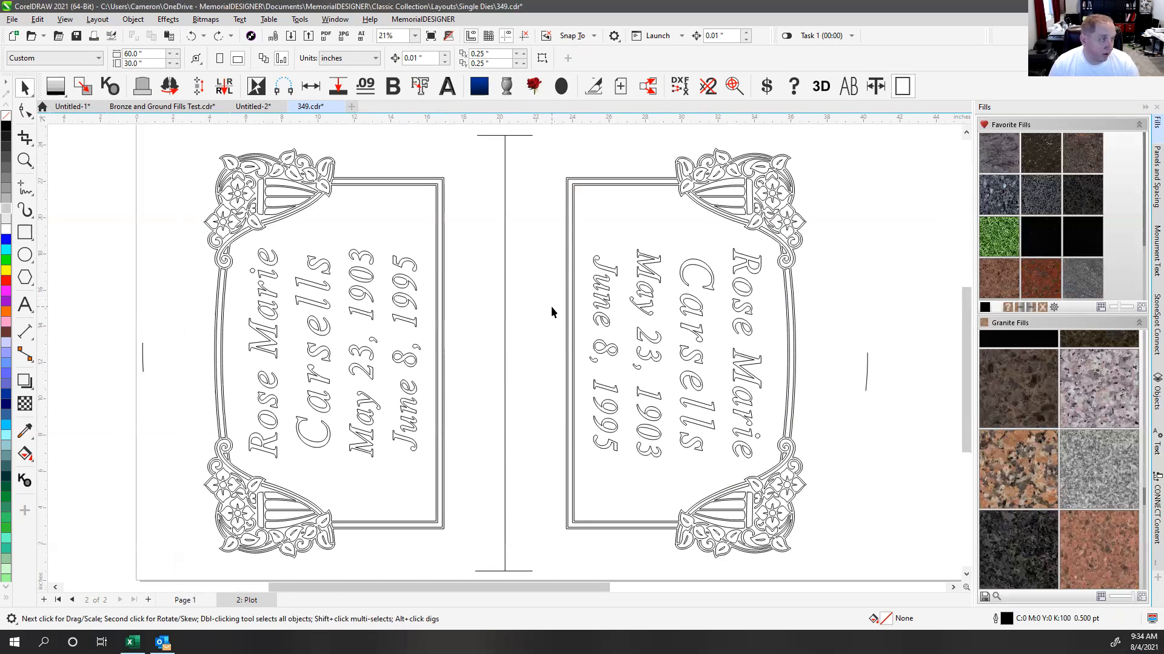
{"action": "scroll", "coordinate": [550, 309], "scroll_direction": "down", "scroll_amount": 1}
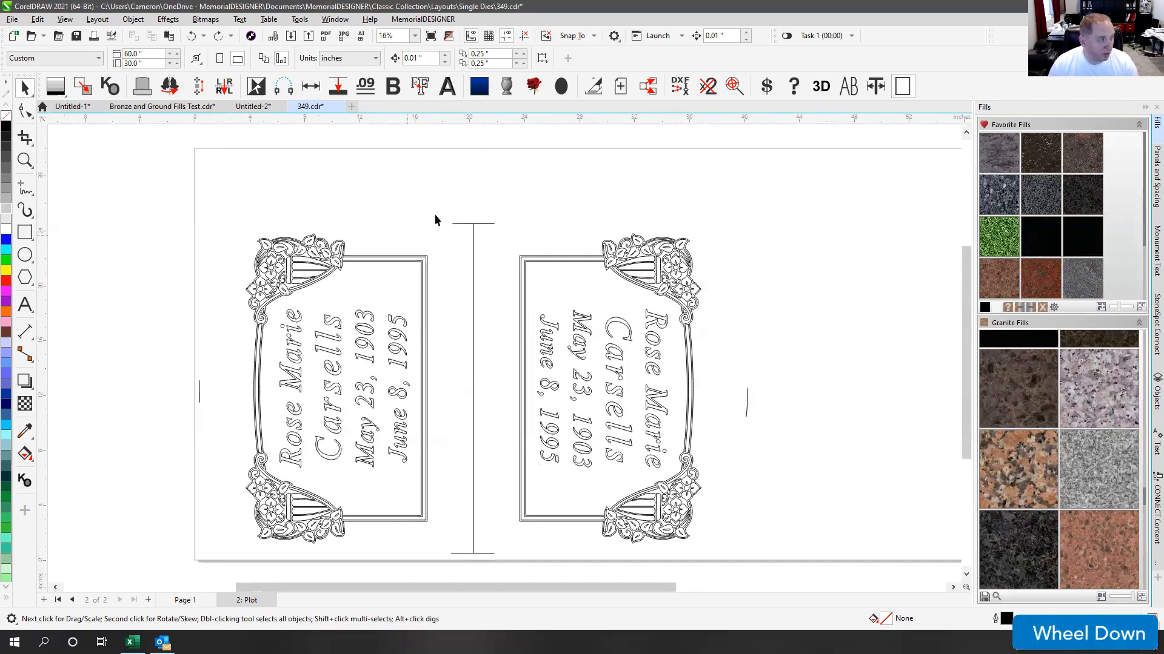
{"action": "left_click", "coordinate": [496, 190]}
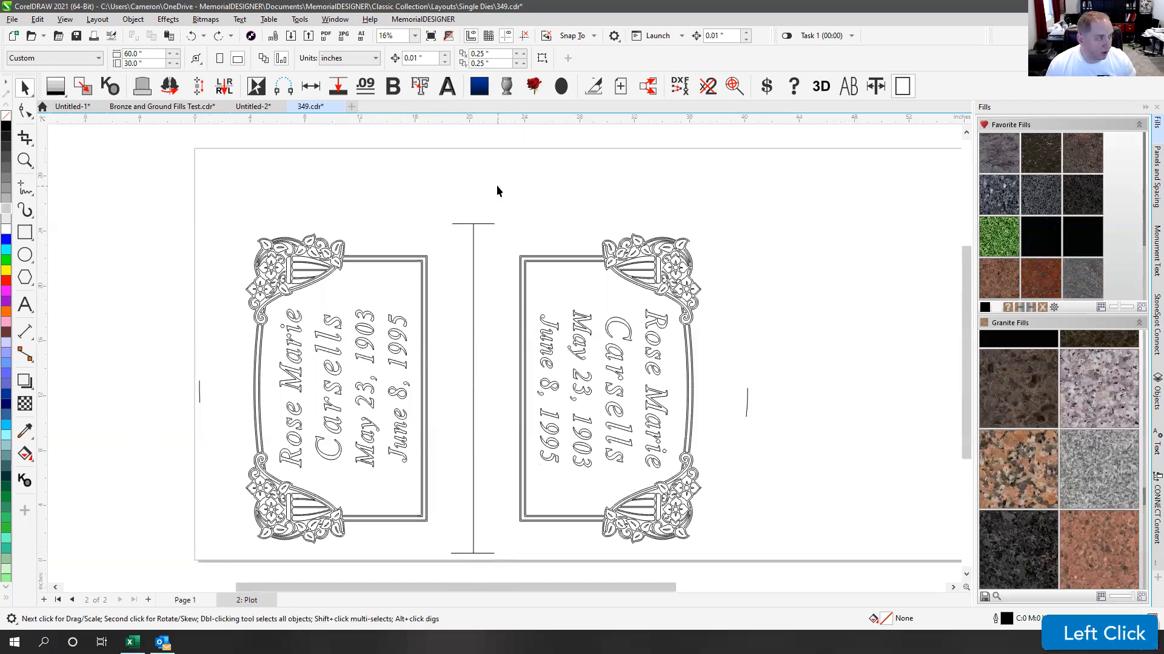
{"action": "left_click", "coordinate": [512, 193]}
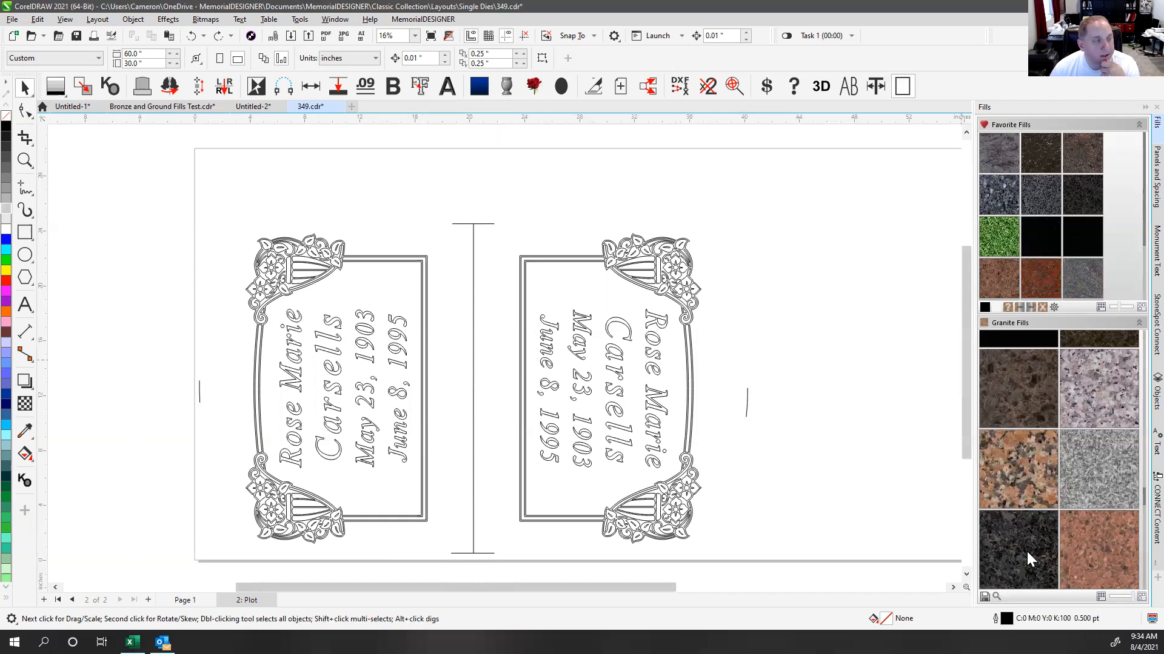
{"action": "left_click", "coordinate": [732, 234]}
{"action": "key", "text": "F4"}
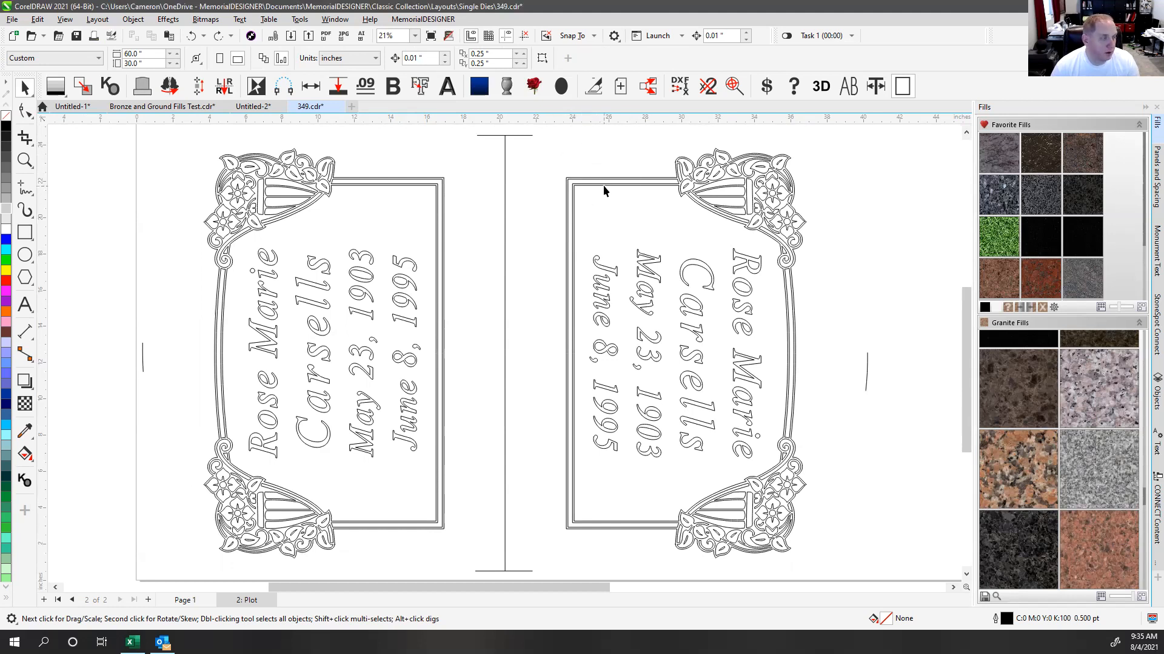
{"action": "left_click", "coordinate": [570, 185]}
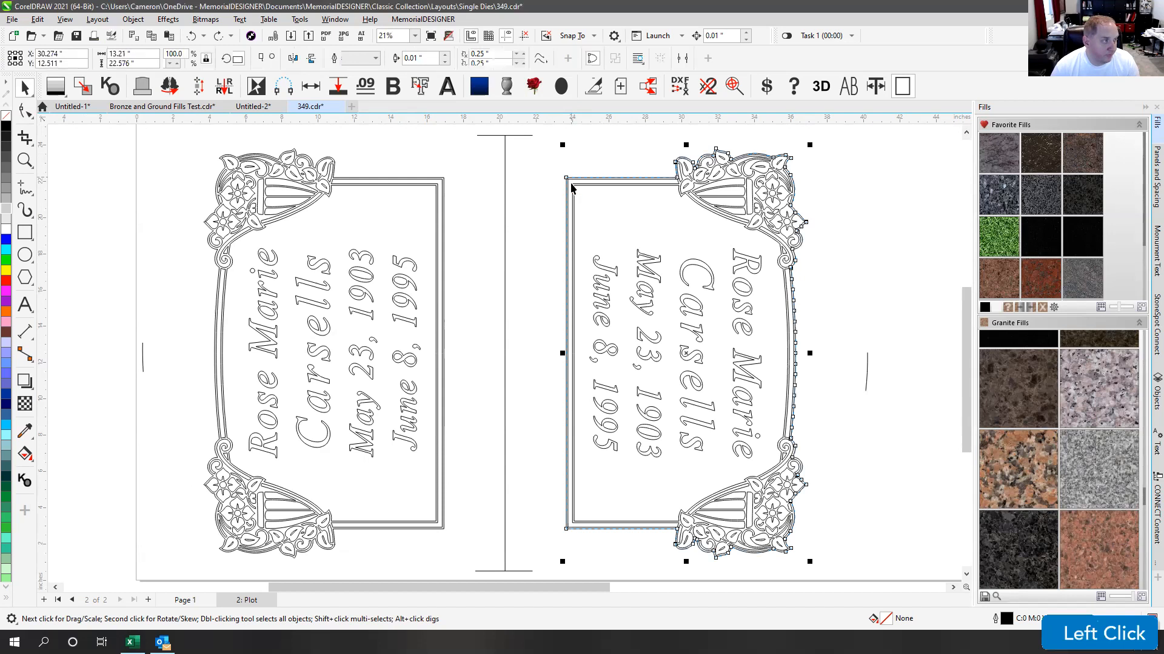
{"action": "left_click", "coordinate": [574, 175]}
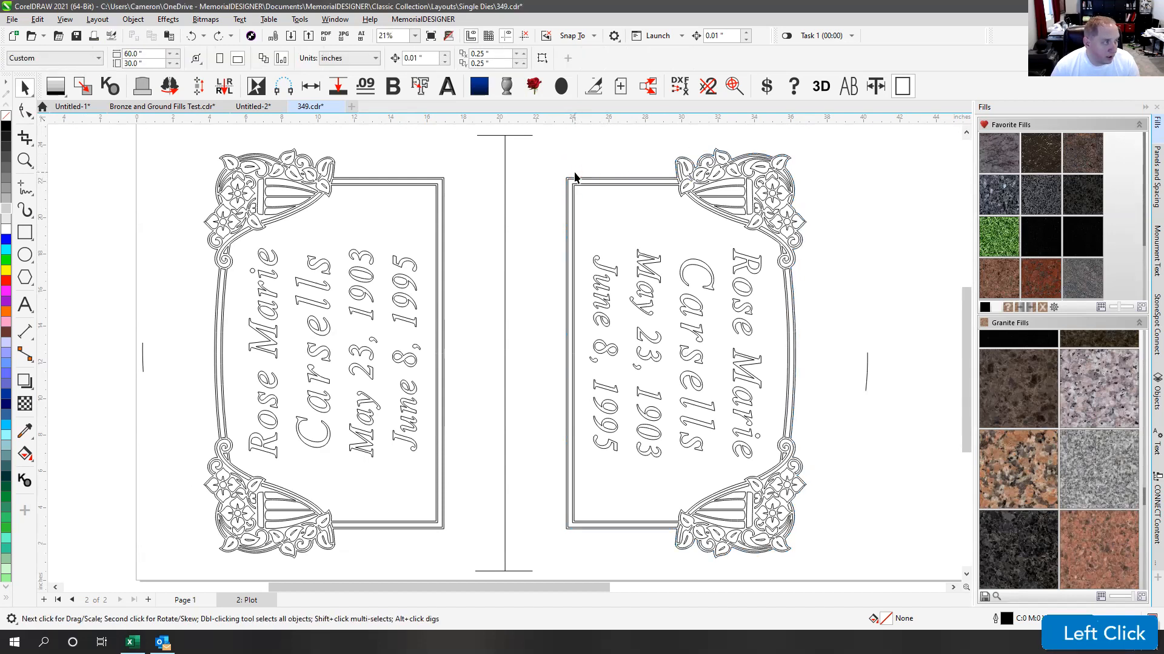
{"action": "left_click", "coordinate": [25, 188]}
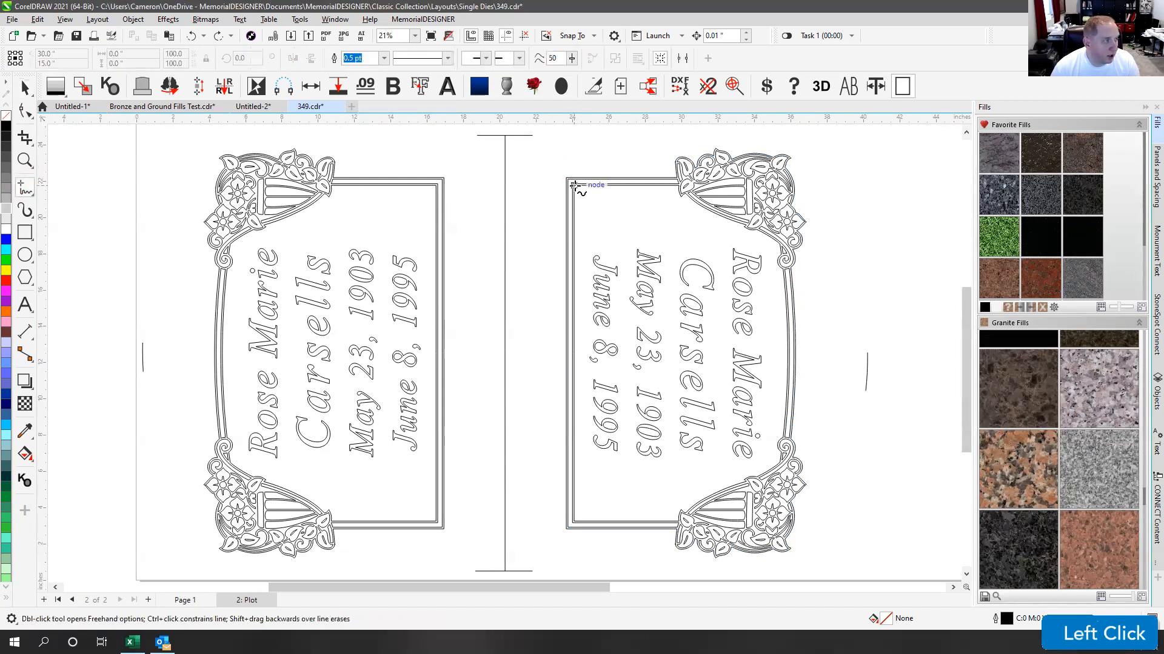
{"action": "left_click", "coordinate": [573, 185]}
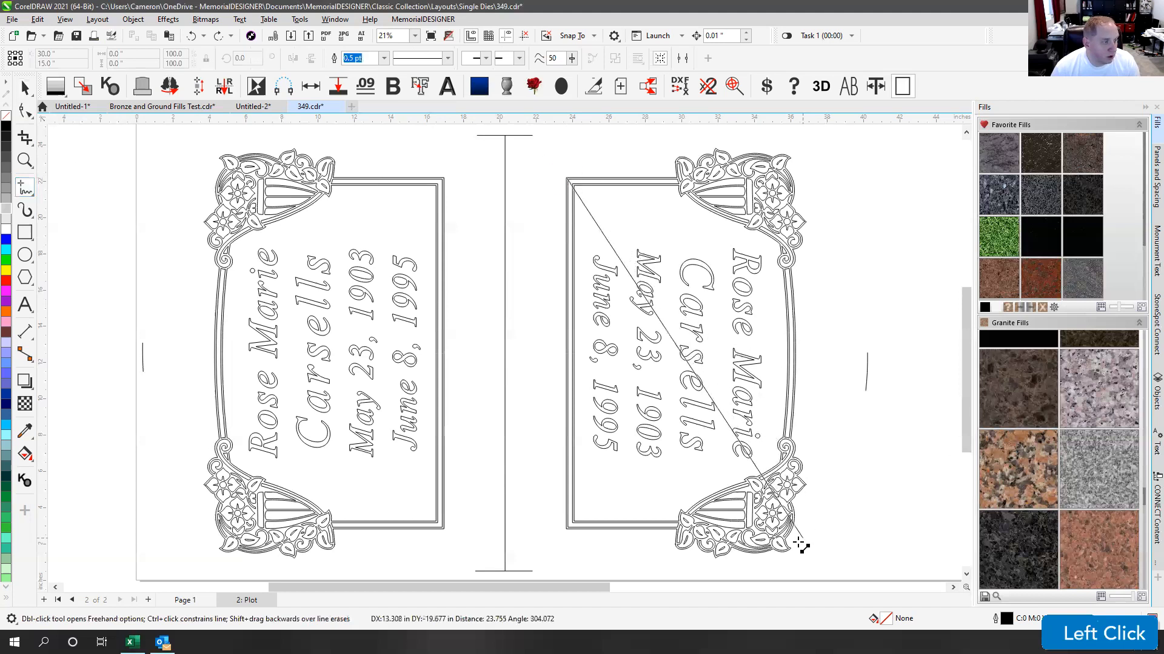
{"action": "left_click", "coordinate": [798, 549]}
{"action": "left_click", "coordinate": [25, 88]}
{"action": "left_click", "coordinate": [28, 85]}
{"action": "left_click", "coordinate": [594, 152]}
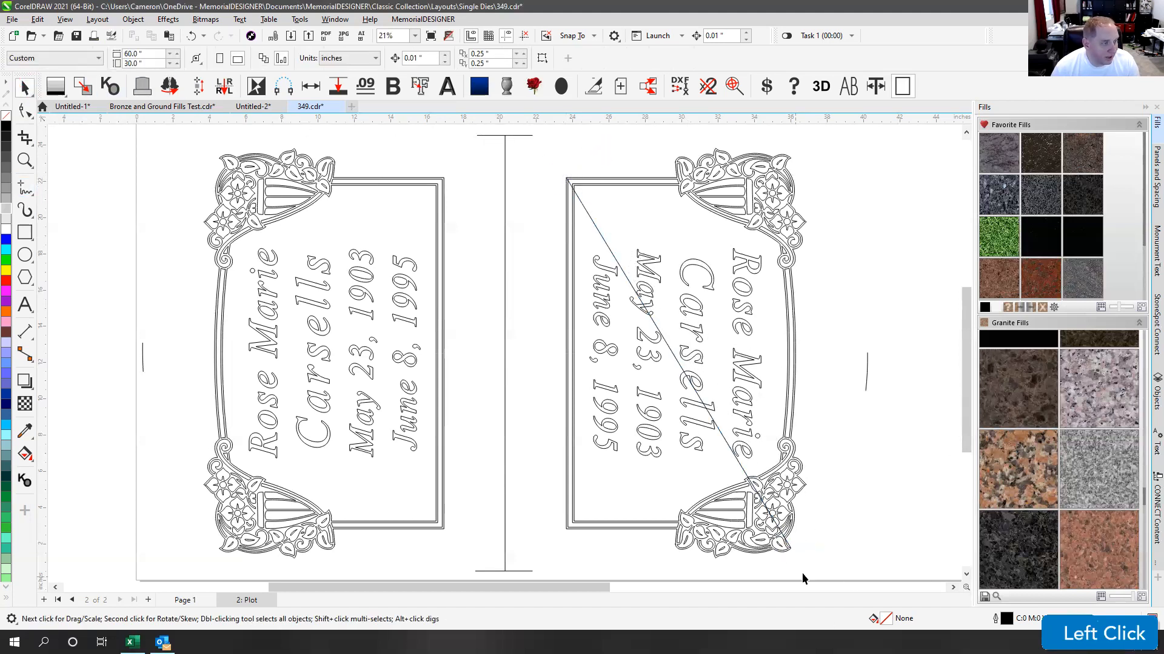
{"action": "left_click", "coordinate": [26, 187]}
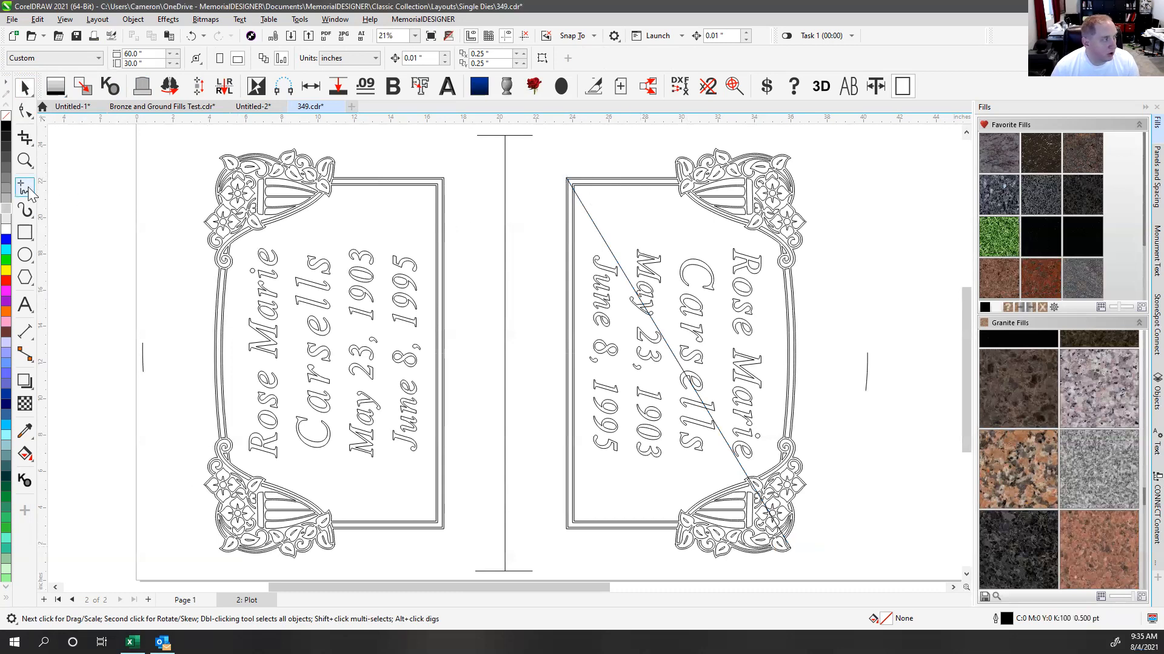
{"action": "left_click", "coordinate": [566, 180]}
{"action": "left_click", "coordinate": [517, 330]}
{"action": "left_click", "coordinate": [25, 88]}
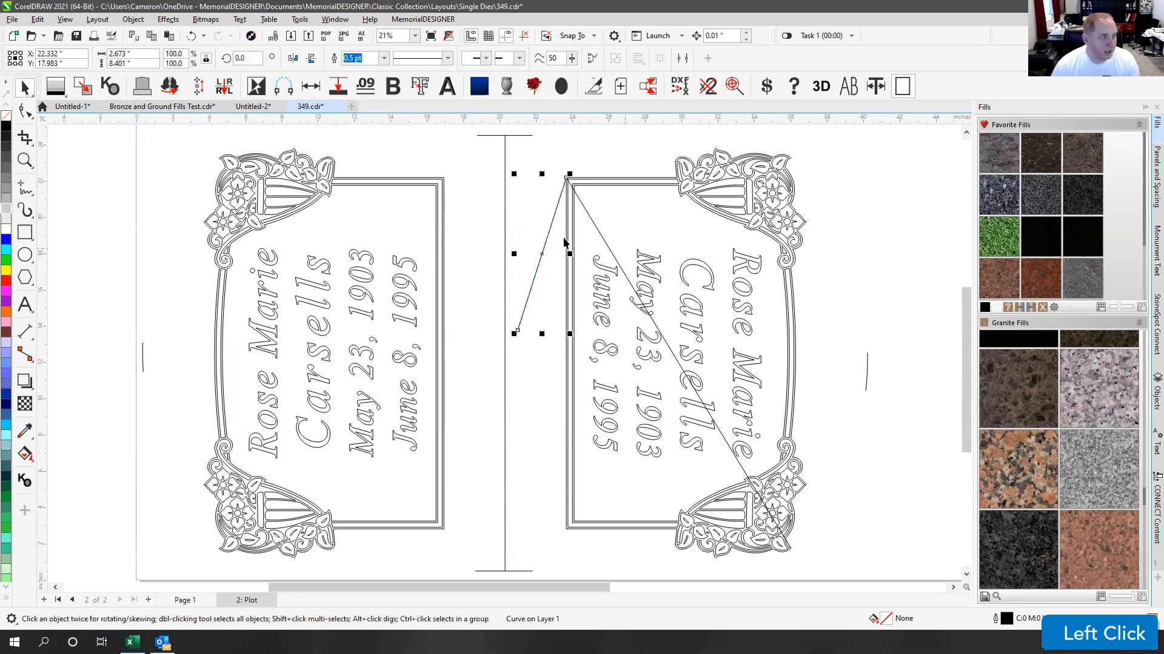
{"action": "left_click", "coordinate": [573, 151]}
{"action": "left_click", "coordinate": [552, 219]}
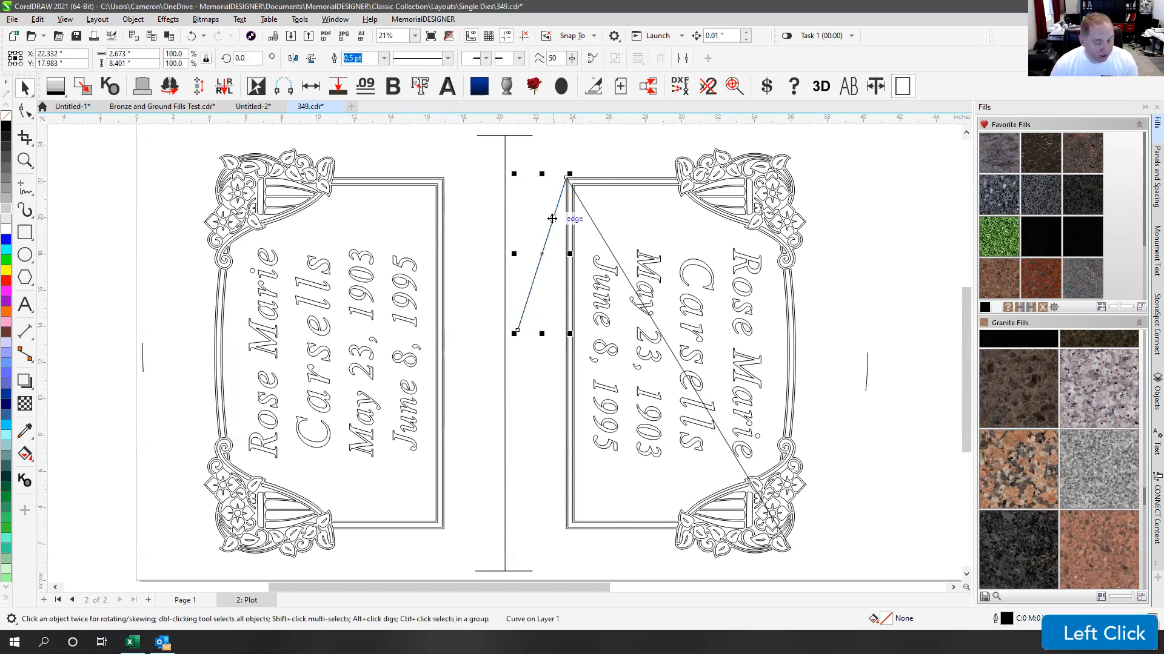
{"action": "key", "text": "Delete"}
{"action": "left_click", "coordinate": [592, 220]}
{"action": "key", "text": "Delete"}
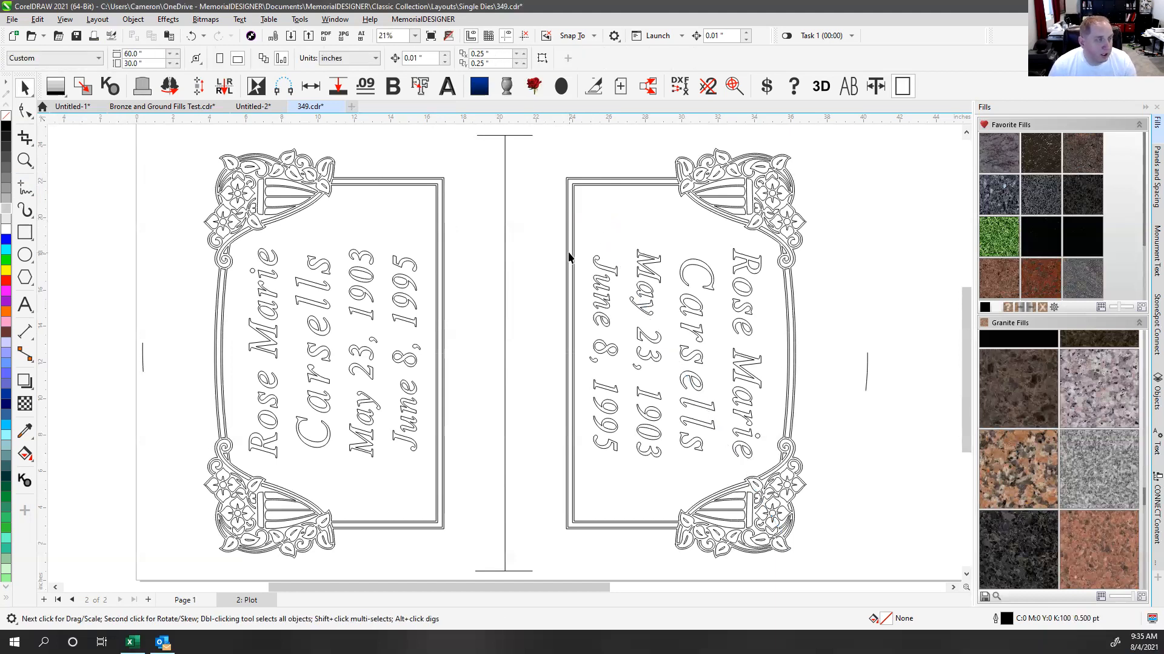
Step: Clear the selection and zoom out to 12% to show the whole 60×30 in page
{"action": "left_click", "coordinate": [577, 178]}
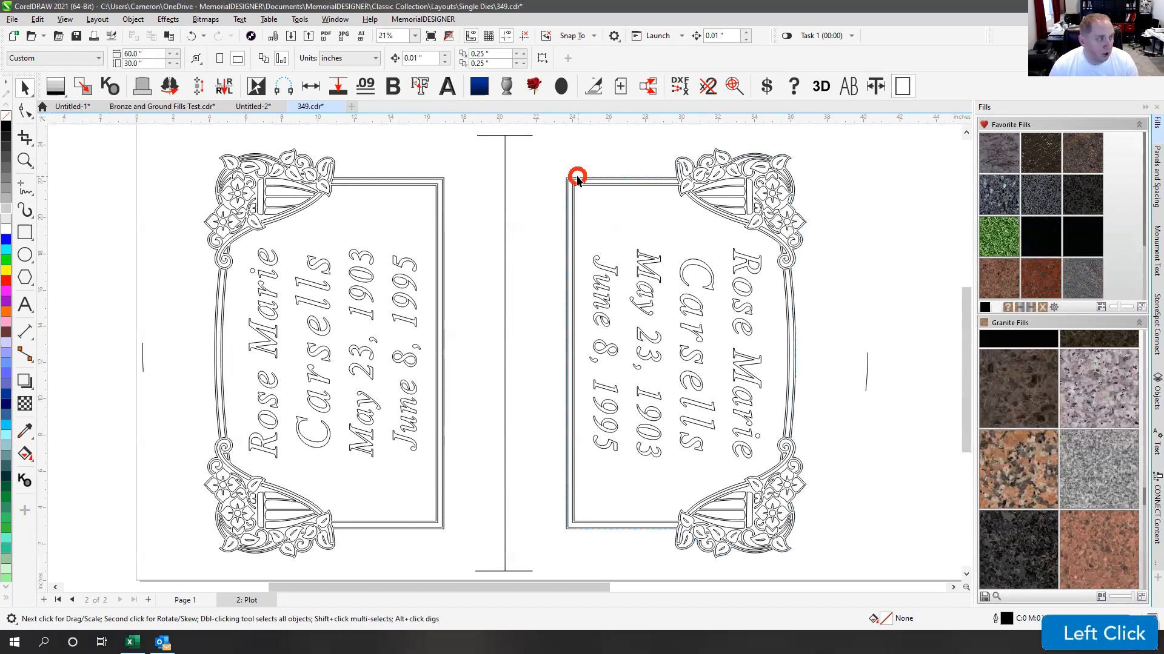
{"action": "left_click", "coordinate": [584, 161]}
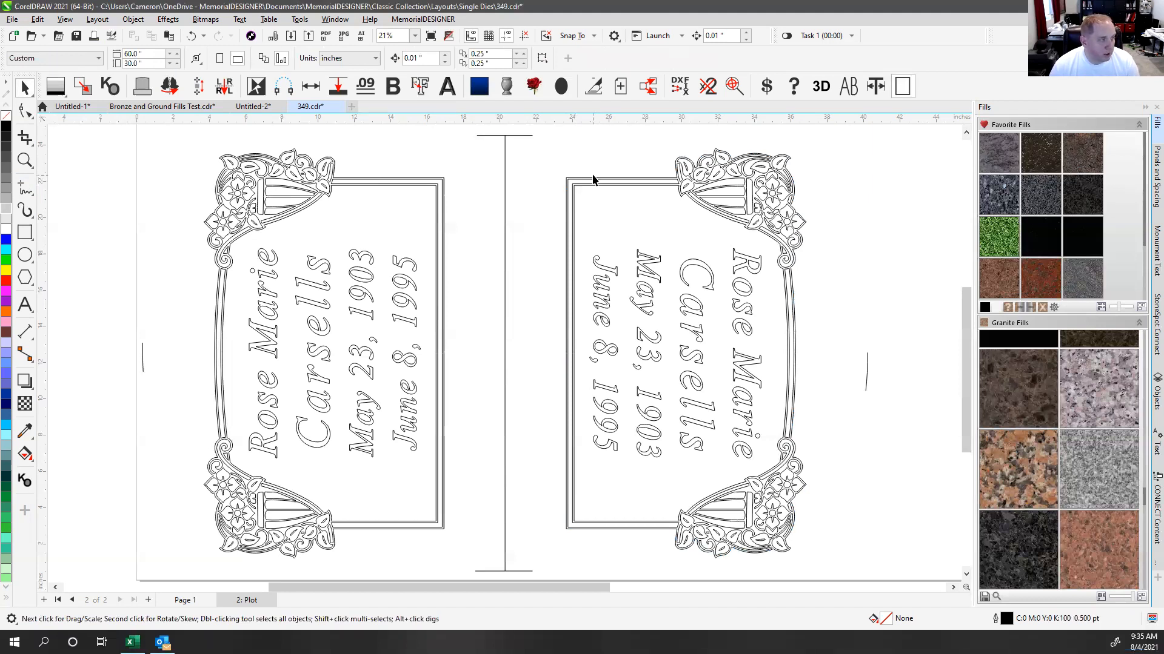
{"action": "left_click", "coordinate": [596, 171]}
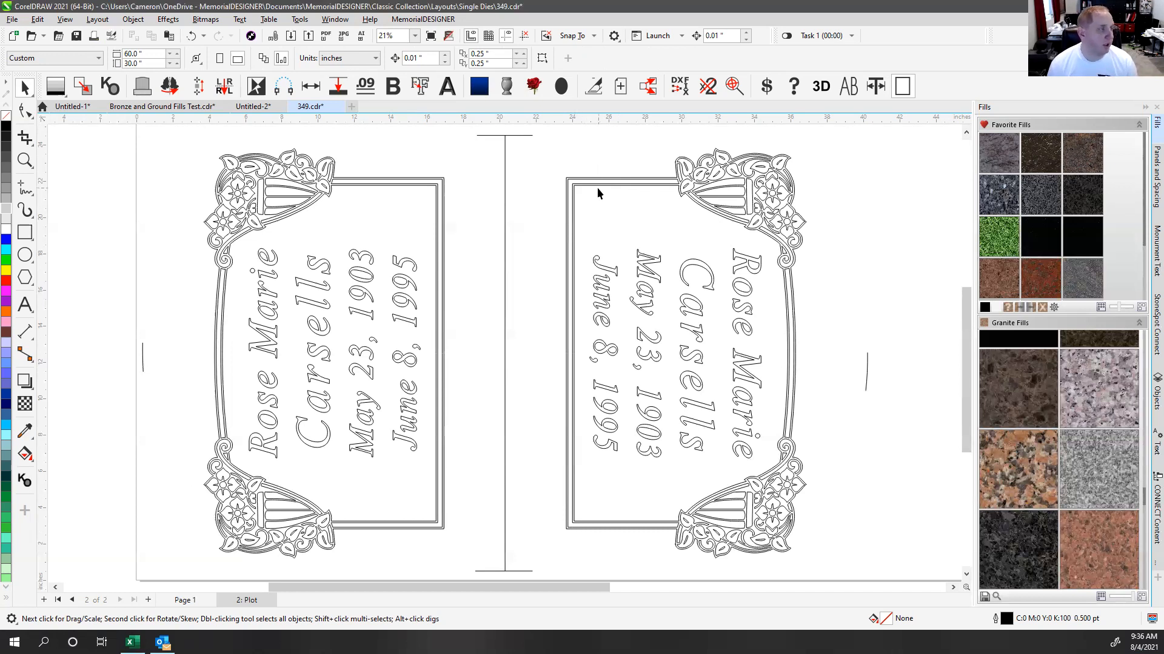
{"action": "left_click", "coordinate": [605, 142]}
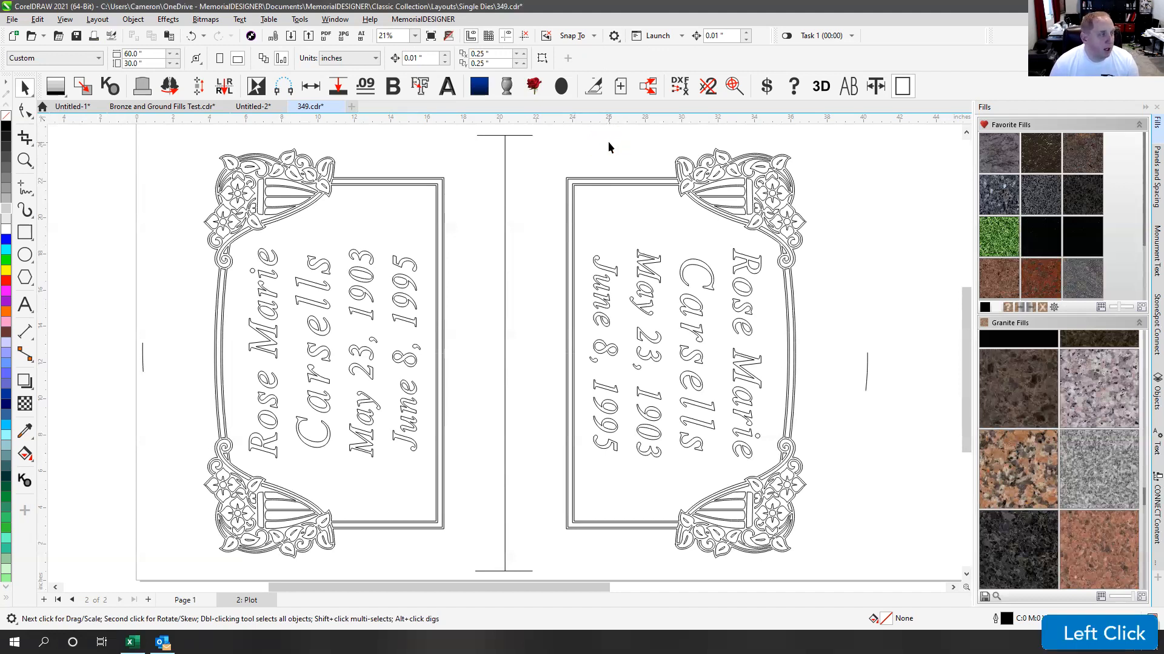
{"action": "key", "text": "F4"}
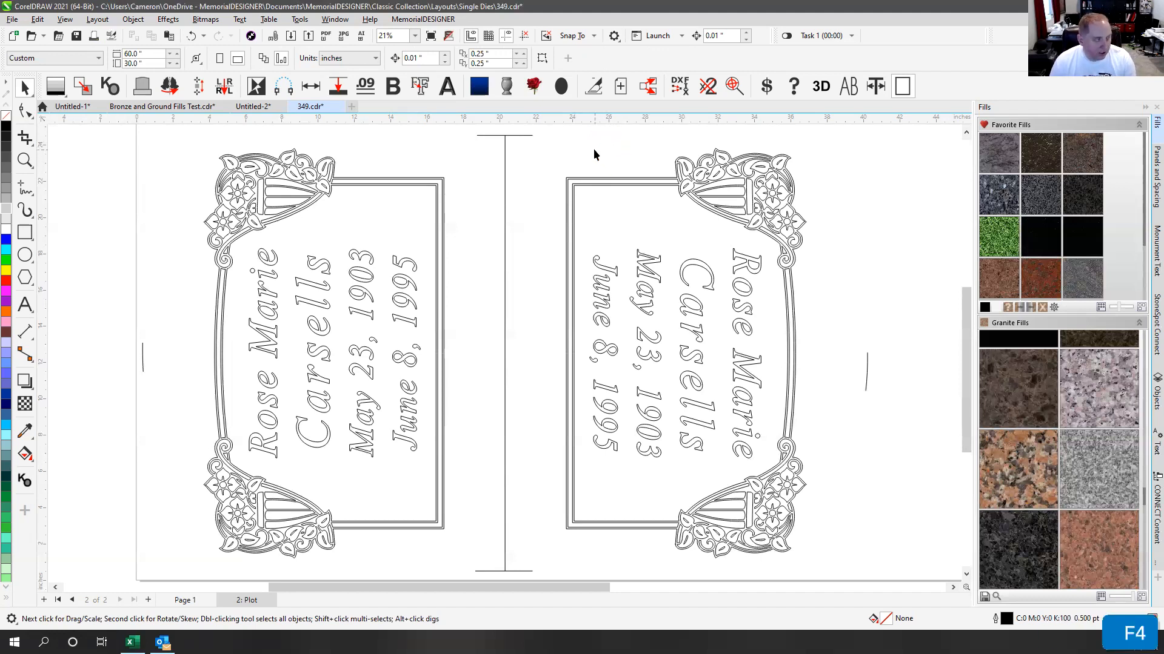
{"action": "scroll", "coordinate": [619, 275], "scroll_direction": "down", "scroll_amount": 2}
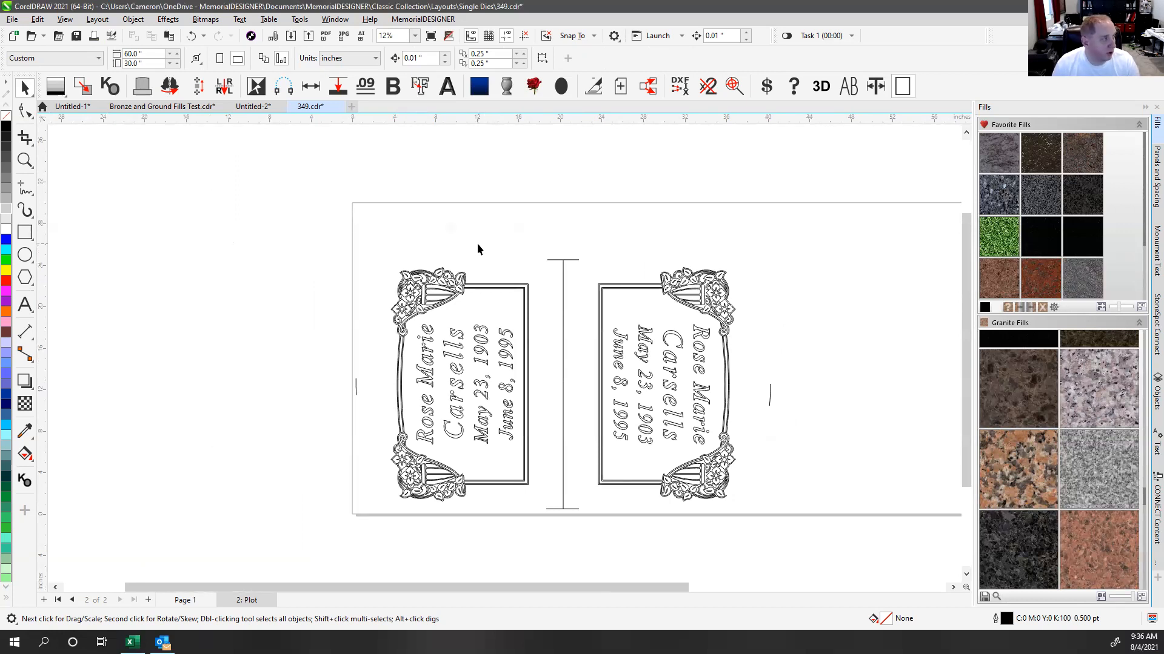
{"action": "left_click", "coordinate": [112, 36]}
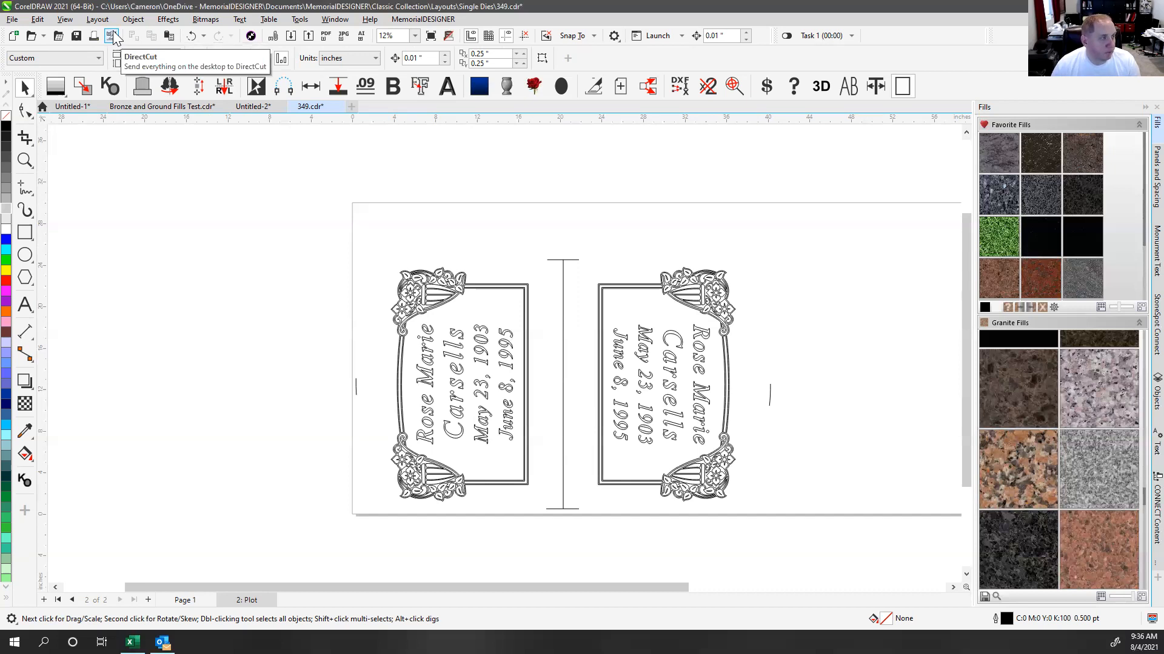
{"action": "left_click", "coordinate": [615, 37]}
{"action": "left_click", "coordinate": [716, 173]}
{"action": "left_click", "coordinate": [681, 37]}
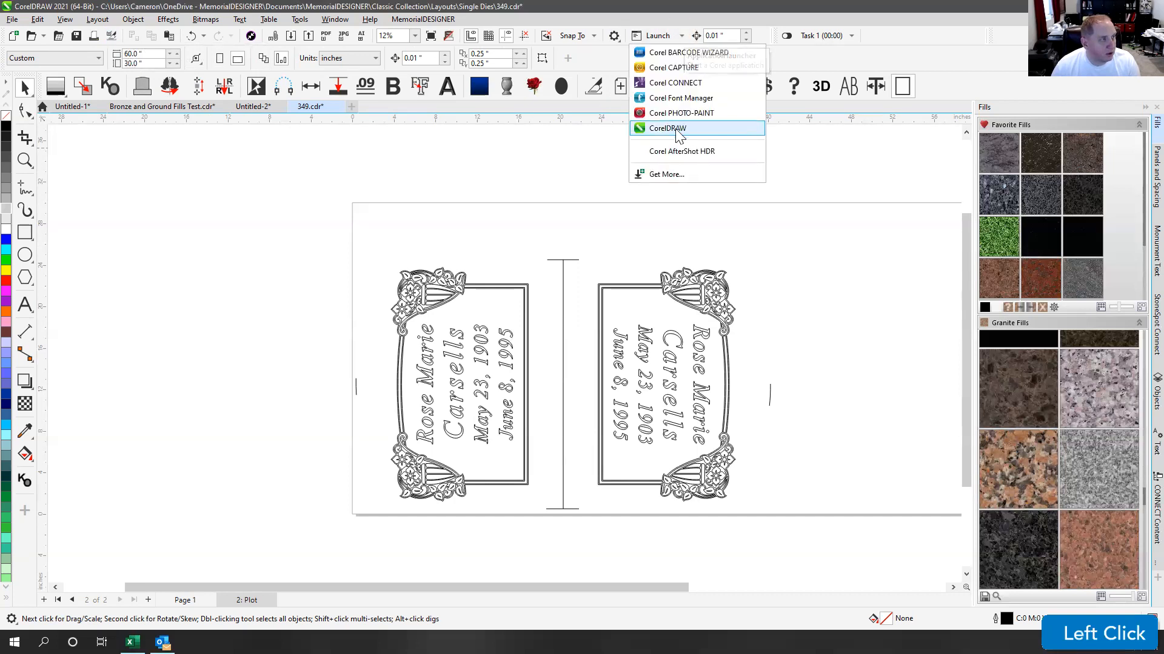
{"action": "left_click", "coordinate": [833, 175]}
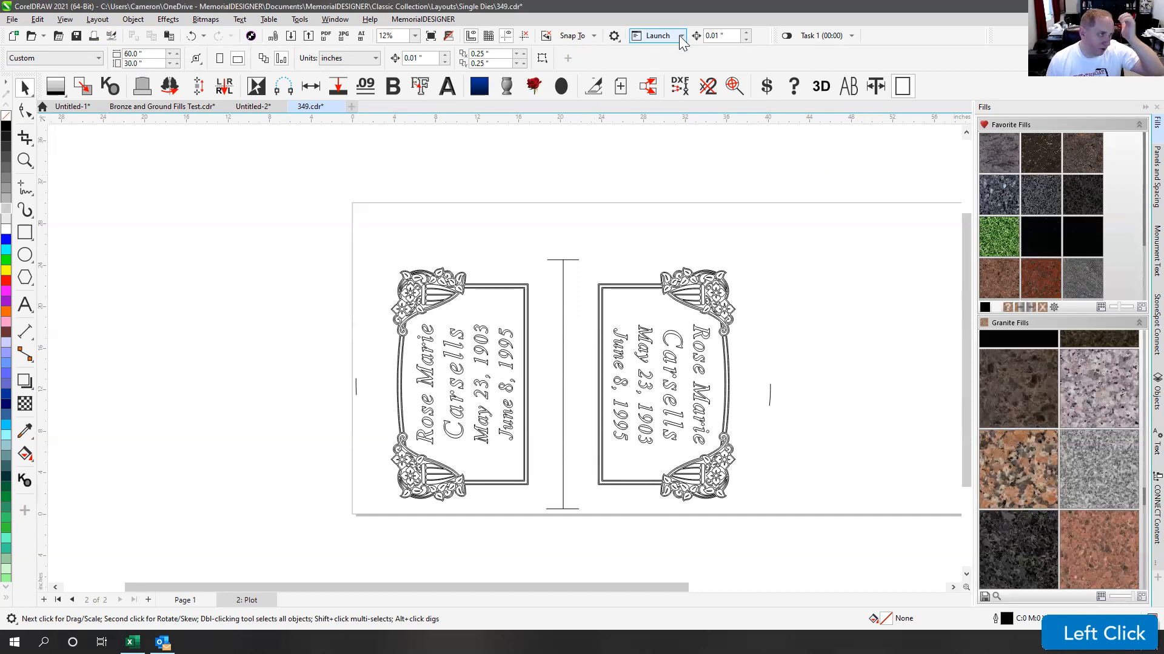
{"action": "left_click", "coordinate": [680, 36]}
{"action": "left_click", "coordinate": [564, 163]}
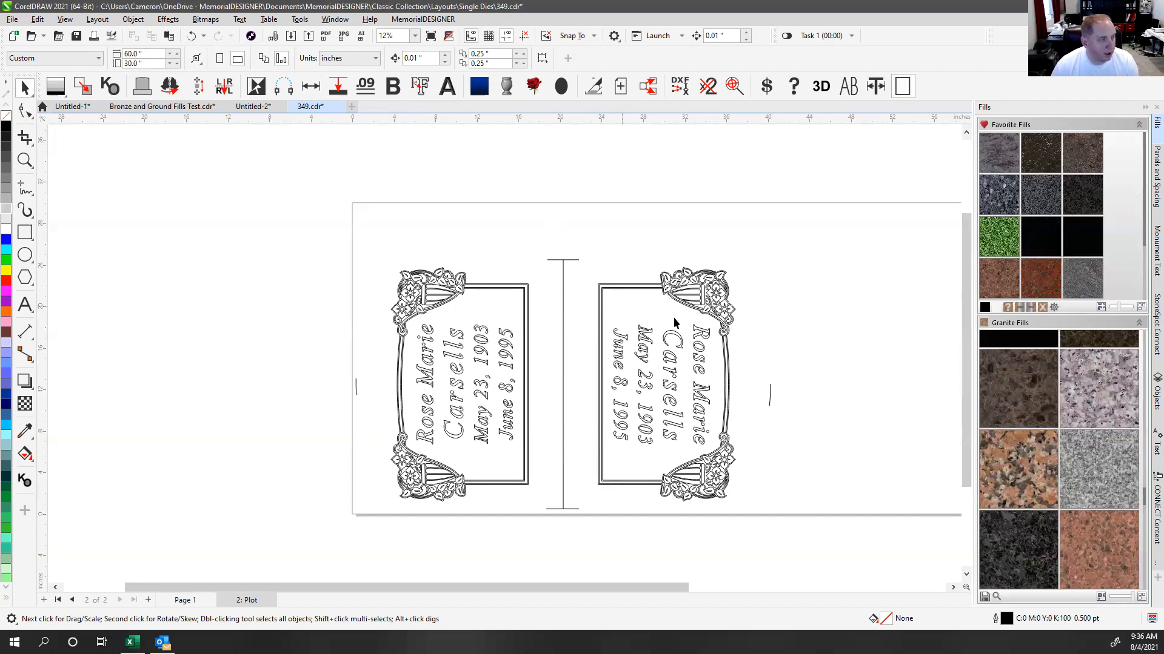
{"action": "scroll", "coordinate": [505, 358], "scroll_direction": "down", "scroll_amount": 1}
{"action": "scroll", "coordinate": [505, 358], "scroll_direction": "down", "scroll_amount": 1}
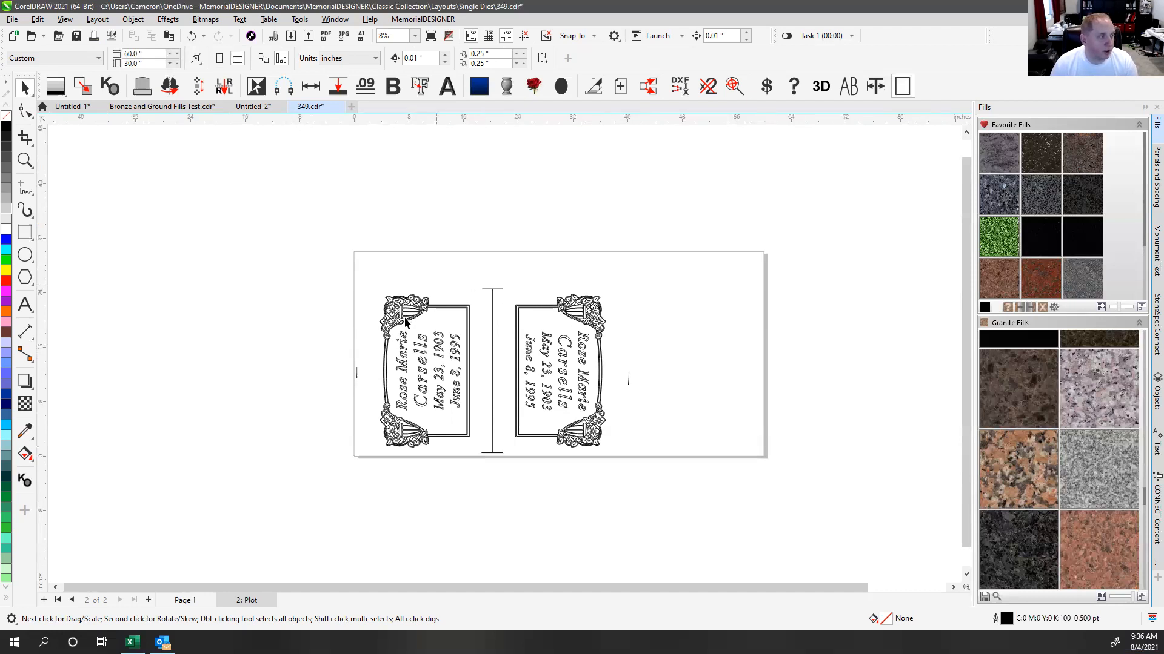
Step: Bring up the Window > Dockers list and point at Find and Replace
{"action": "left_click", "coordinate": [303, 199]}
{"action": "left_click", "coordinate": [303, 199]}
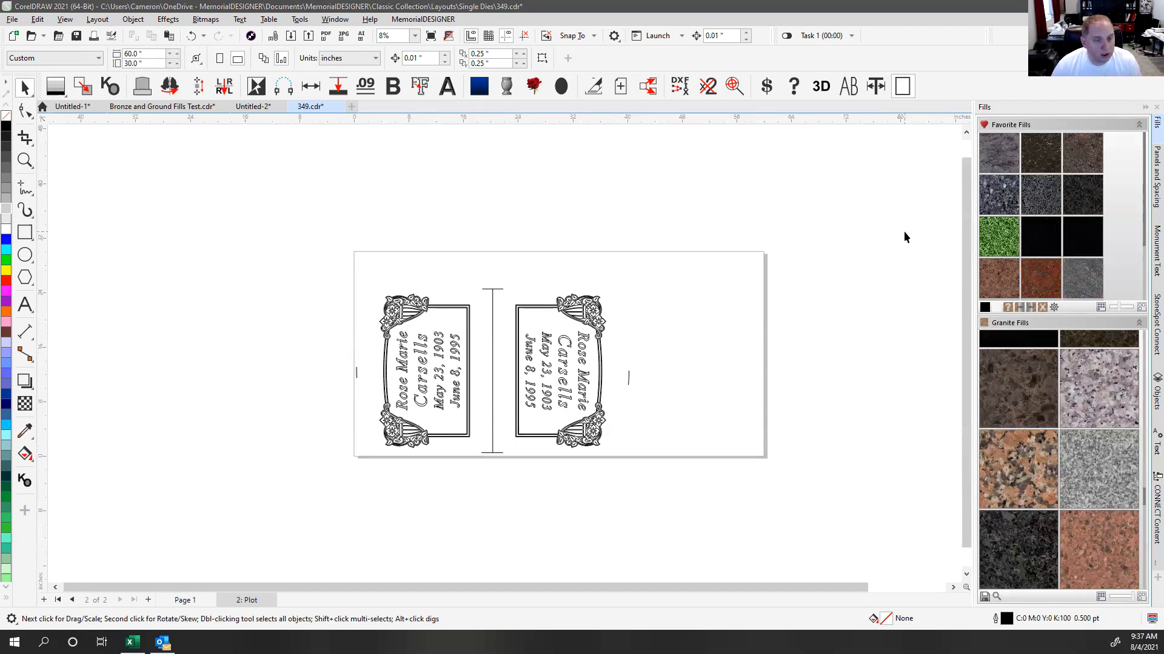
{"action": "left_click", "coordinate": [1136, 577]}
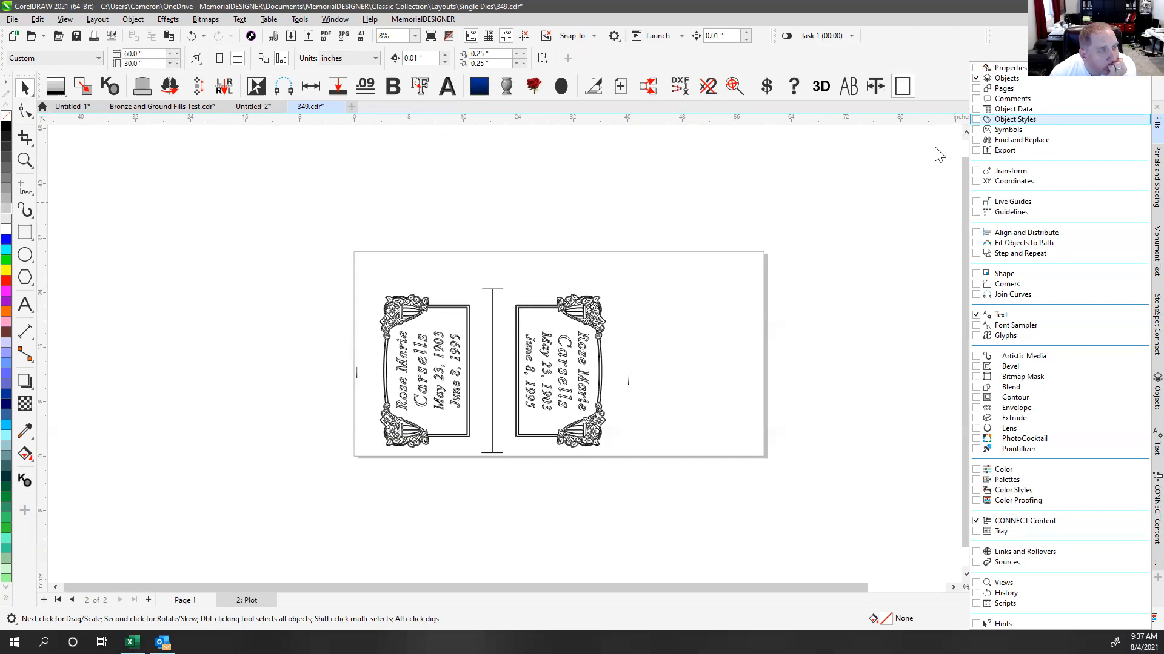
Step: Turn on the Find and Replace docker and dismiss the docker list
{"action": "left_click", "coordinate": [1020, 140]}
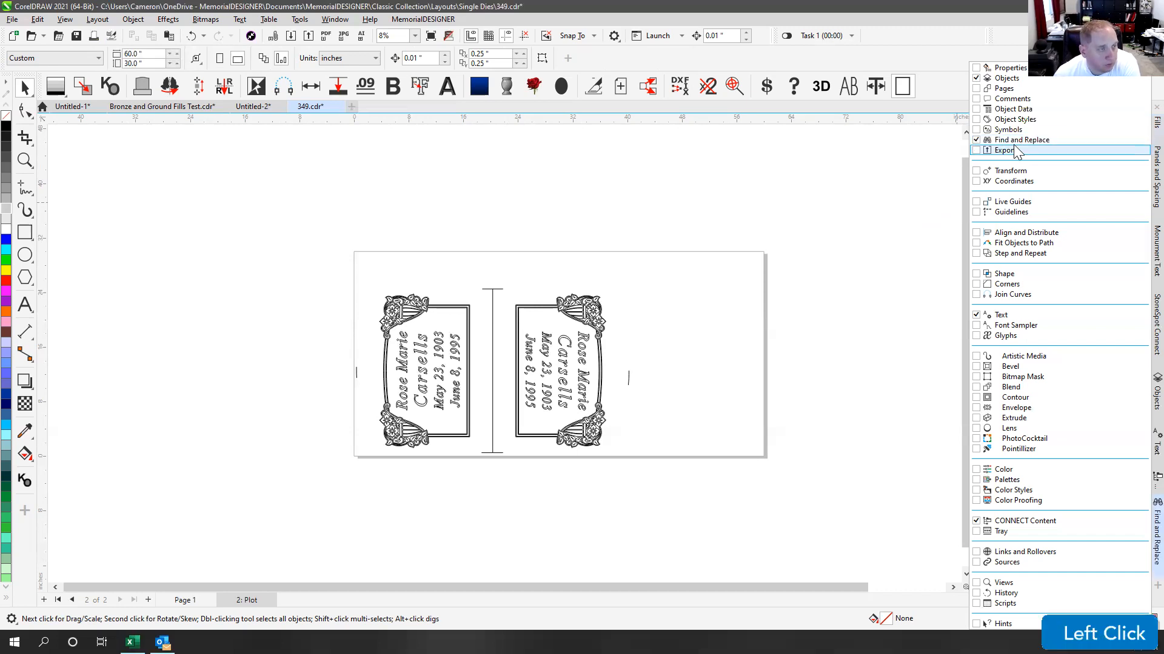
{"action": "left_click", "coordinate": [1155, 533]}
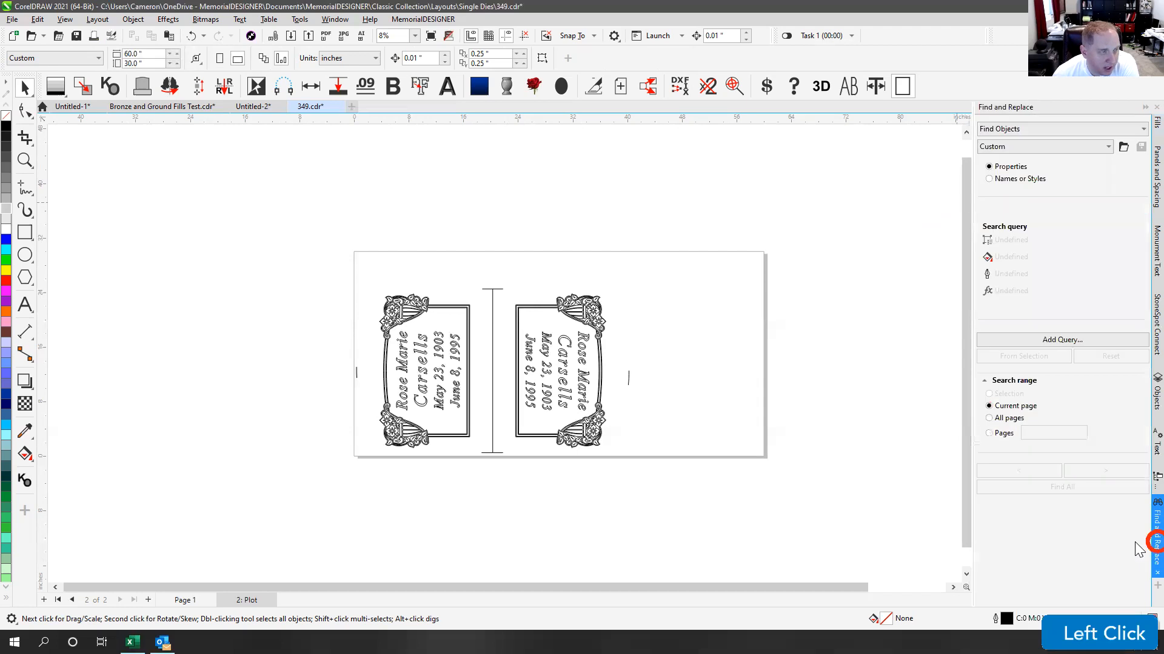
{"action": "left_click", "coordinate": [873, 247]}
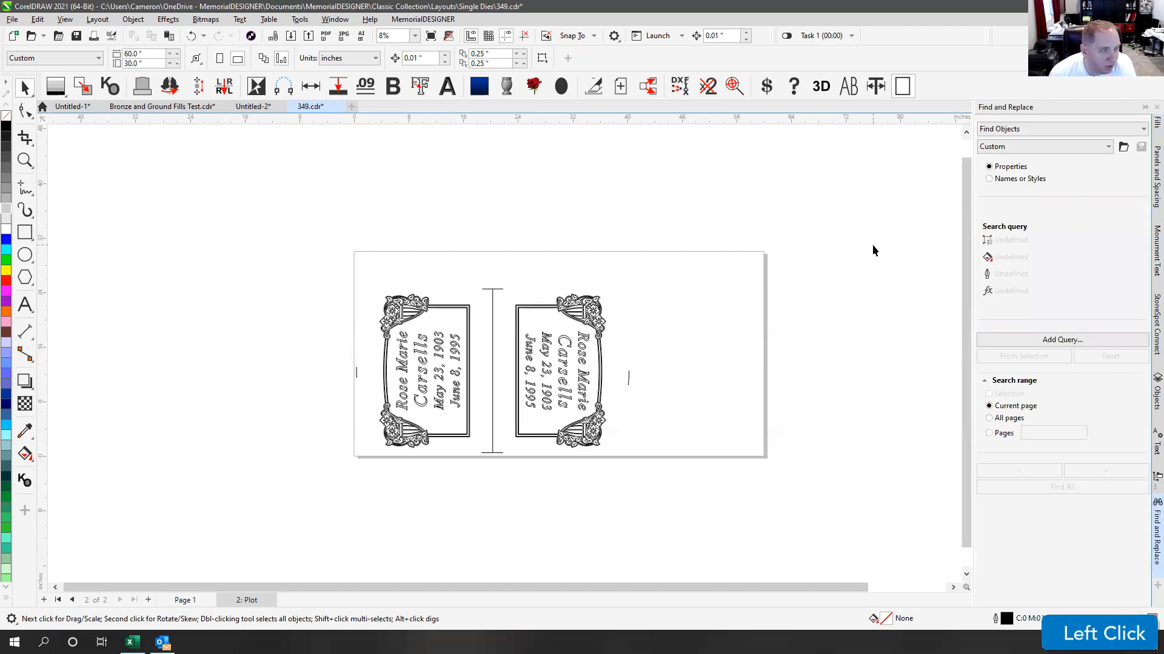
{"action": "left_click", "coordinate": [848, 236]}
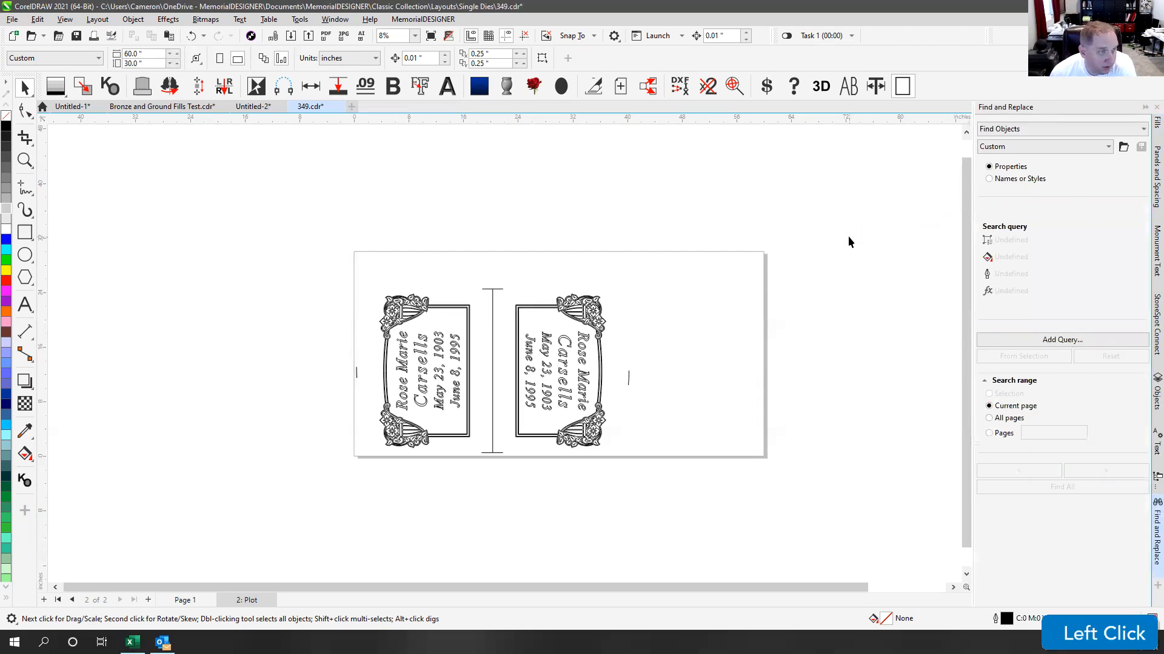
Step: Switch to Untitled-2 and back to 349.cdr, then open Find and Replace's search-mode list
{"action": "left_click", "coordinate": [248, 109]}
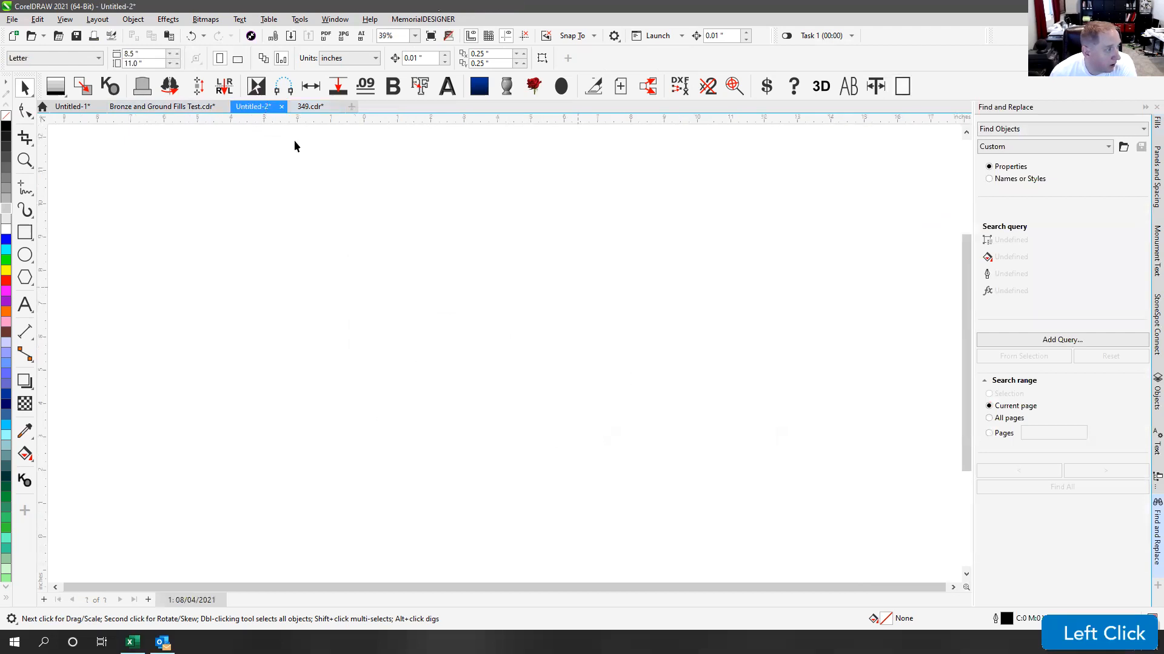
{"action": "left_click", "coordinate": [312, 110]}
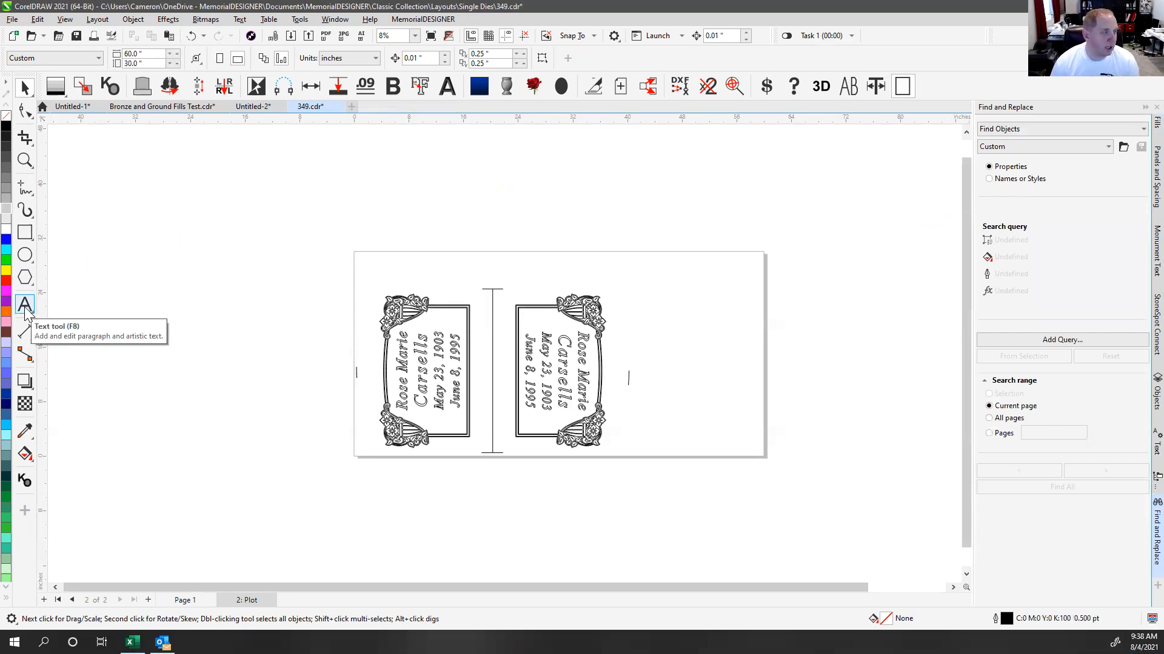
{"action": "left_click", "coordinate": [296, 208]}
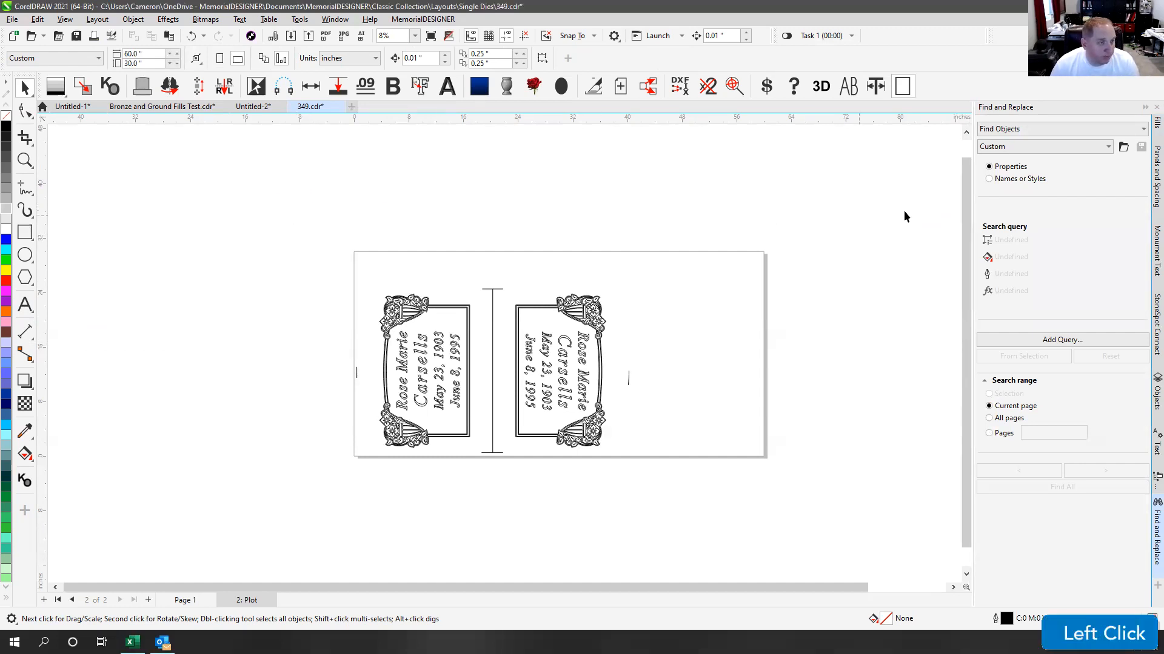
{"action": "left_click", "coordinate": [1030, 130]}
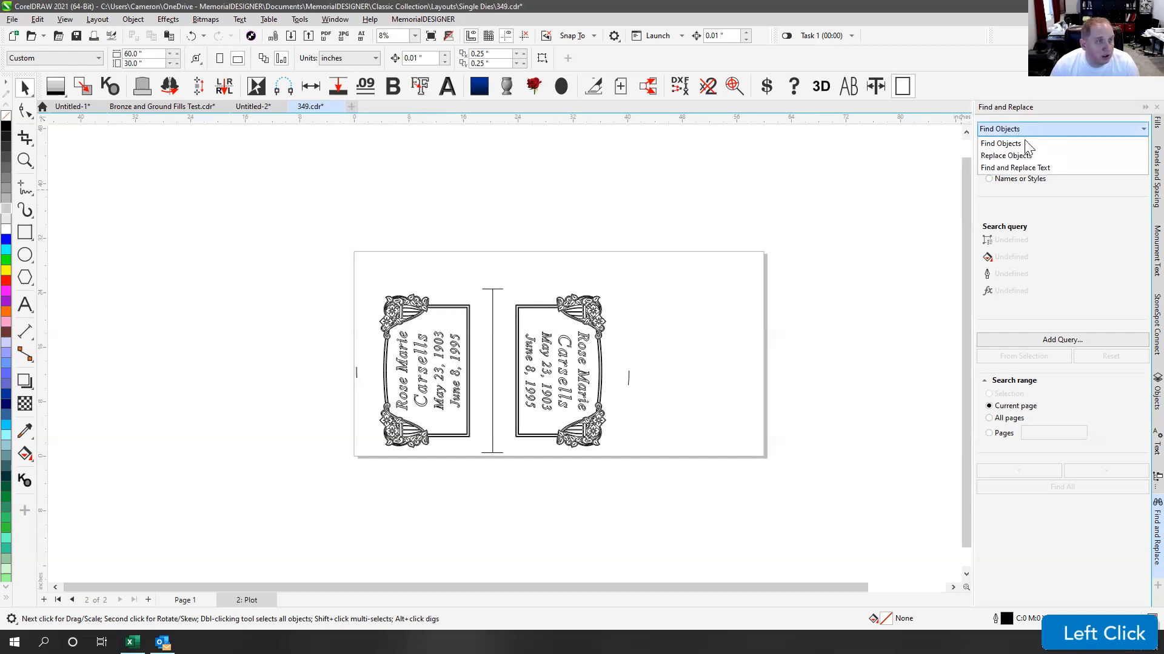
Step: Choose Find and Replace Text, finding Hard Return and replacing it with Space
{"action": "left_click", "coordinate": [1021, 168]}
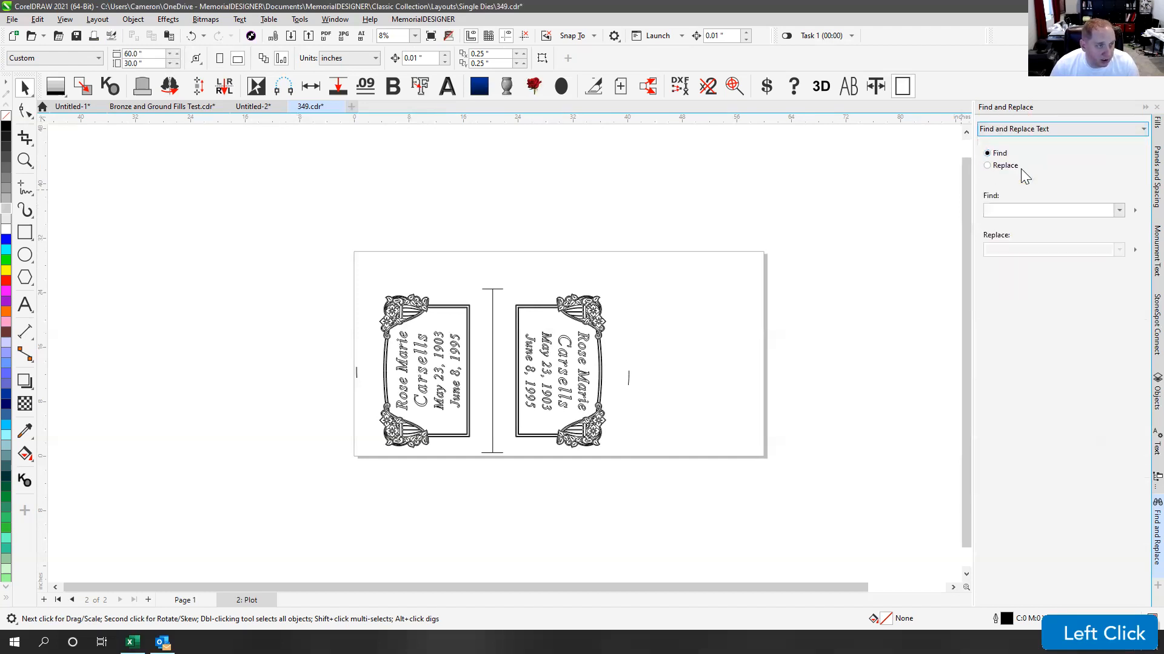
{"action": "left_click", "coordinate": [1132, 211]}
{"action": "left_click", "coordinate": [1100, 353]}
{"action": "left_click", "coordinate": [1134, 211]}
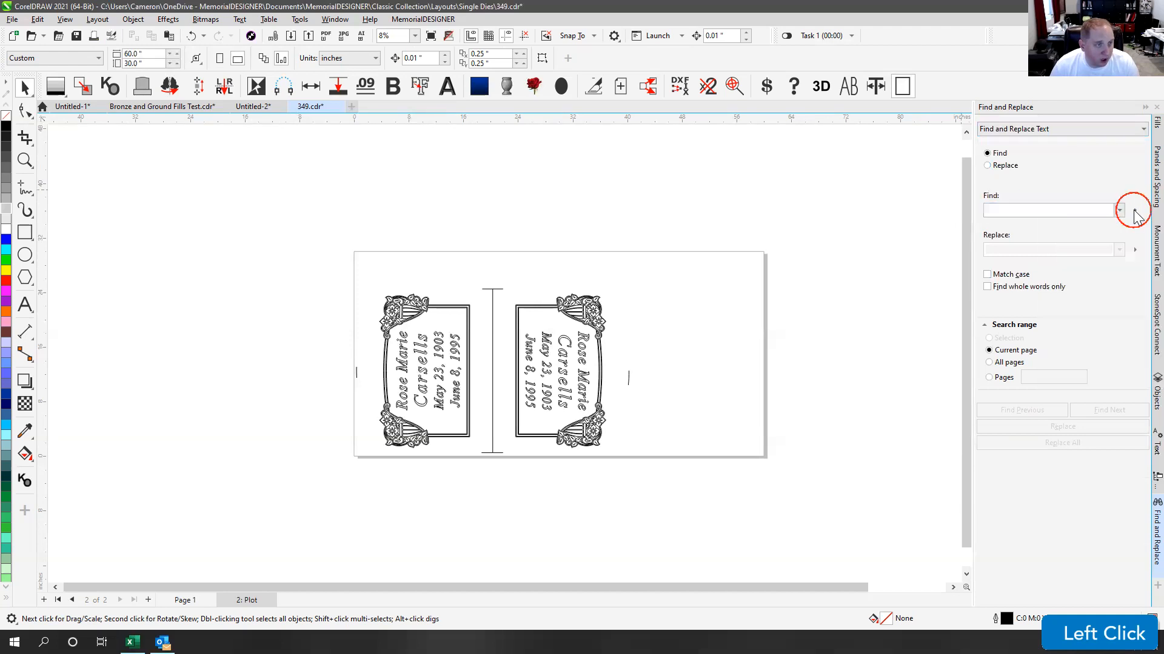
{"action": "left_click", "coordinate": [1135, 210]}
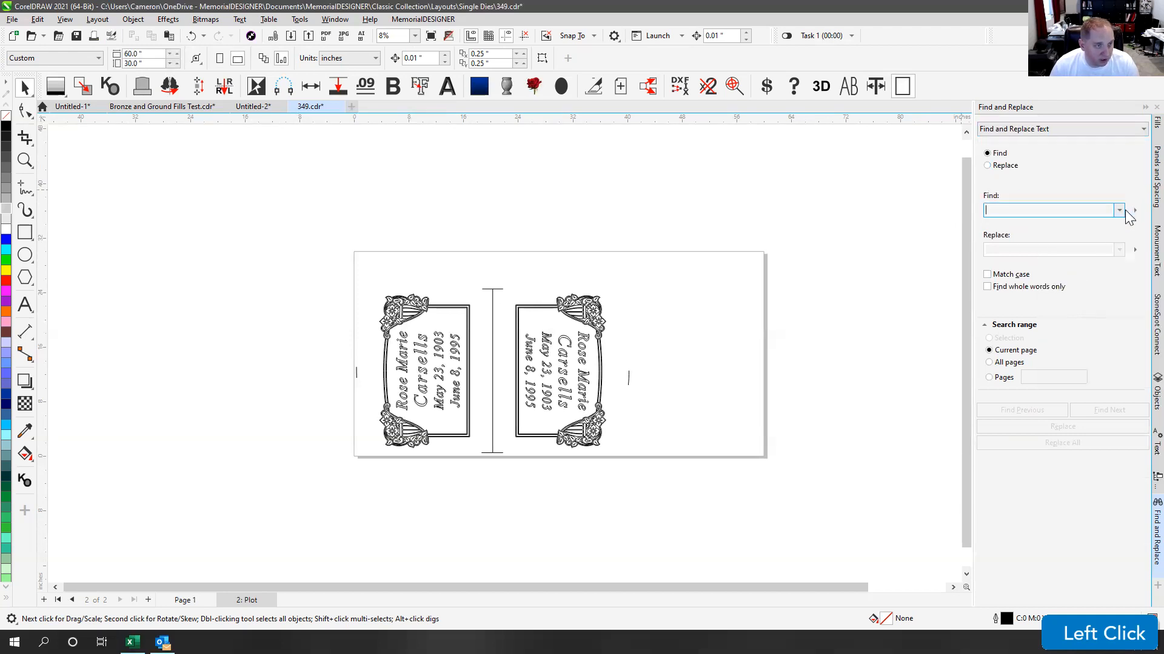
{"action": "left_click", "coordinate": [1134, 210]}
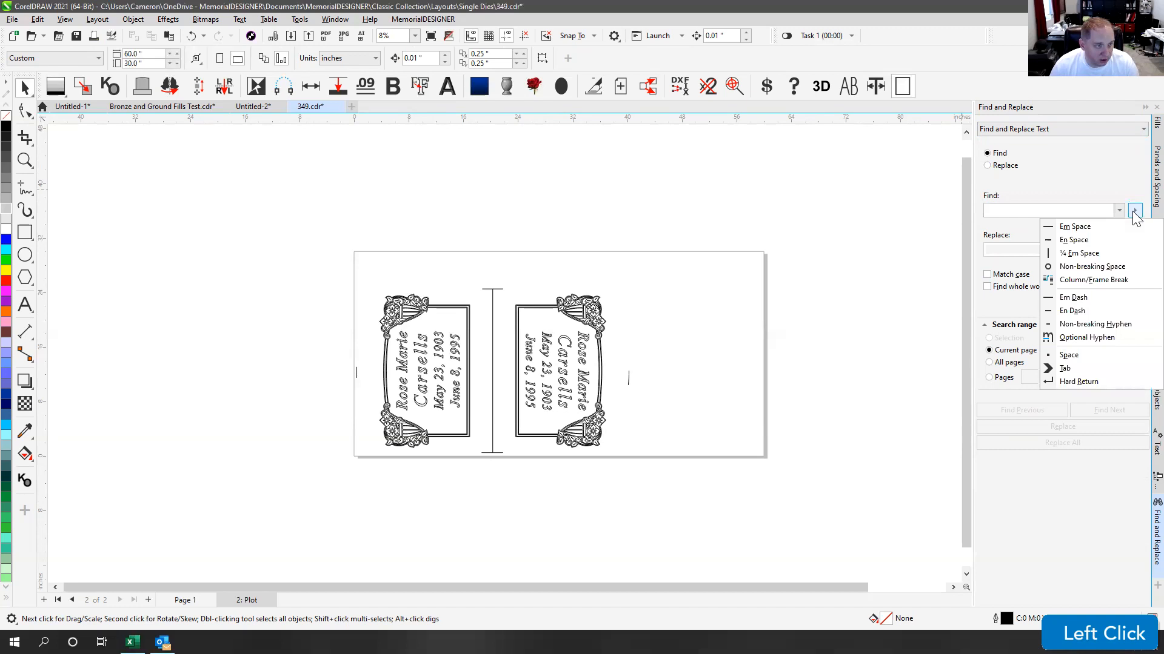
{"action": "left_click", "coordinate": [1069, 381]}
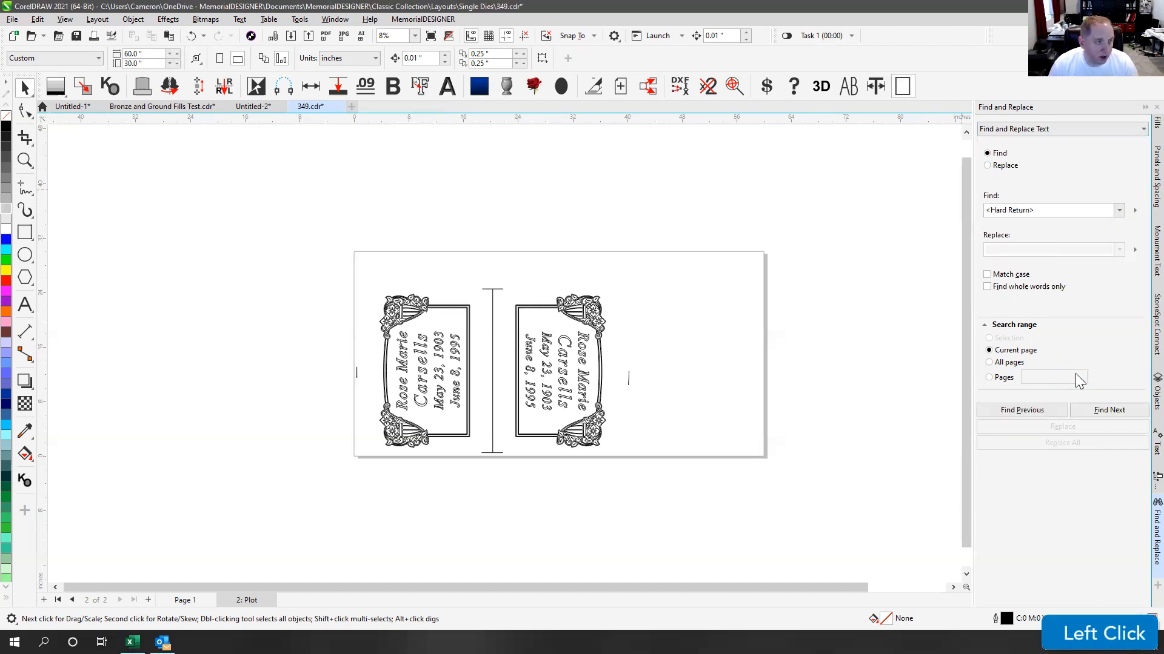
{"action": "left_click", "coordinate": [1134, 250]}
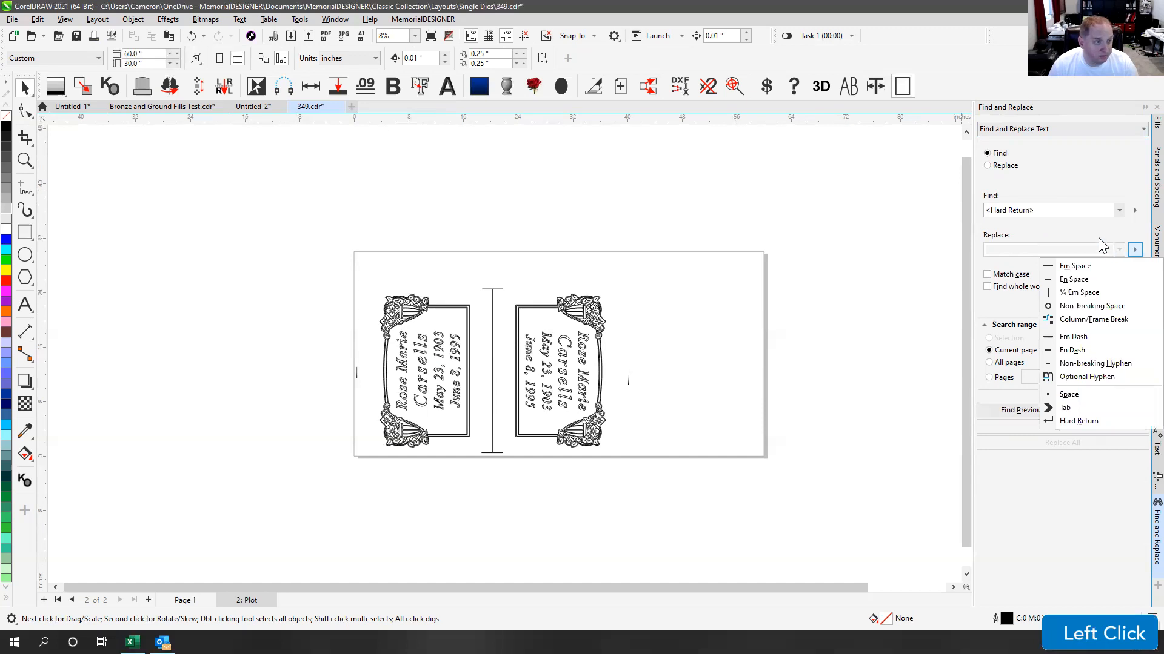
{"action": "left_click", "coordinate": [1067, 395]}
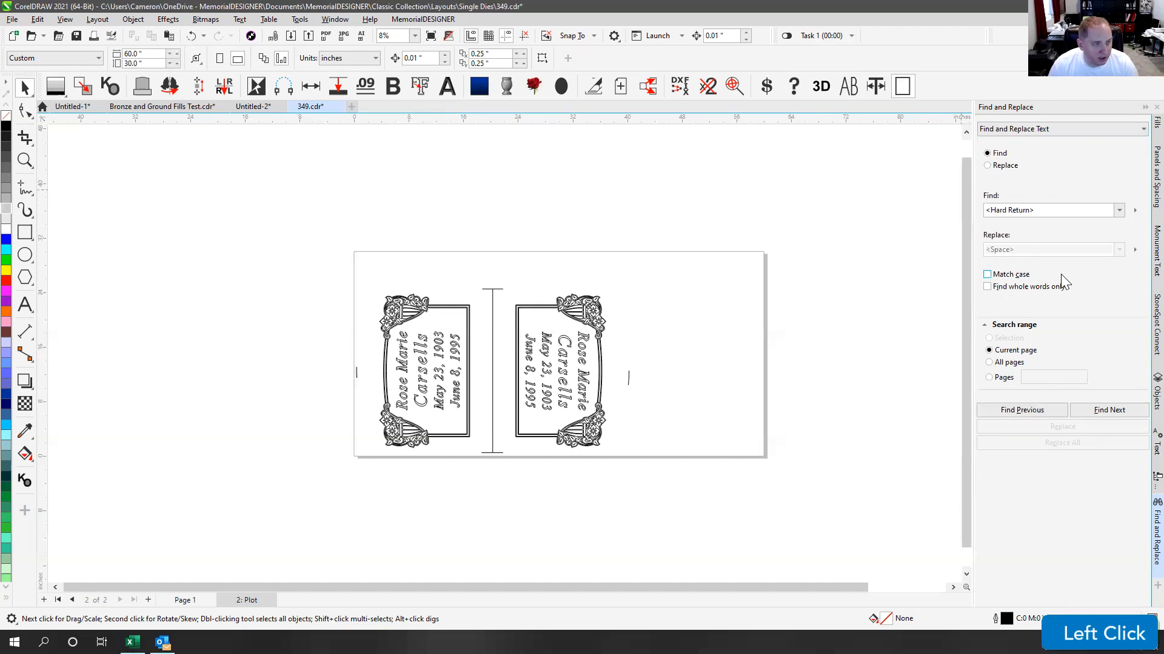
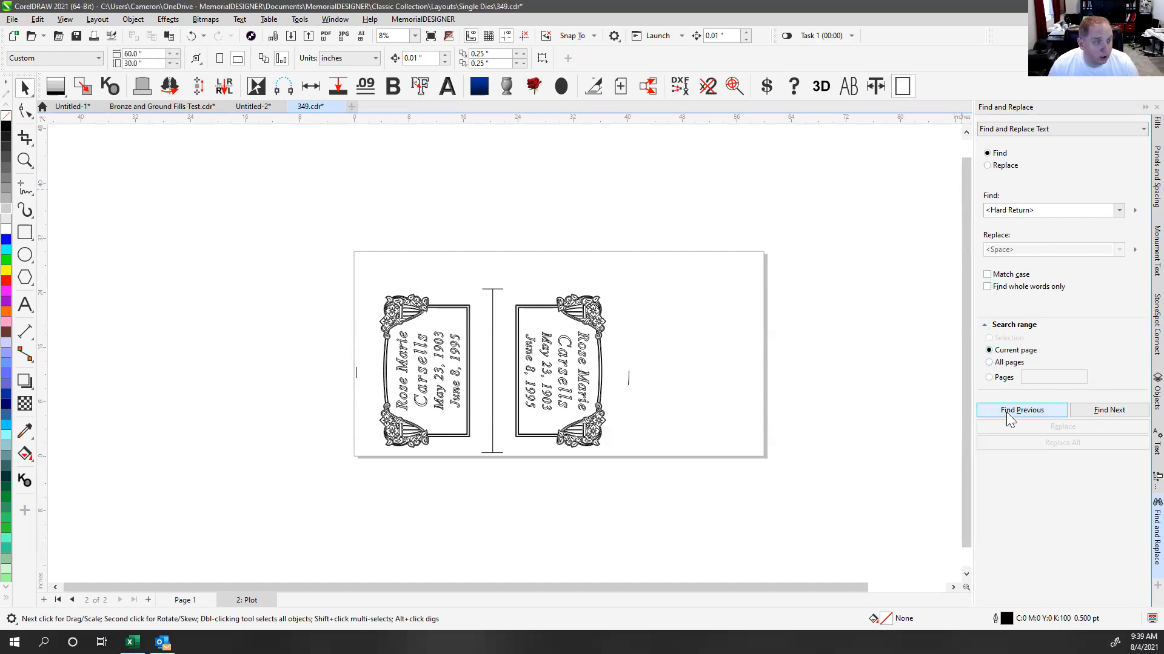
Step: Search the plot page for hard returns and confirm that none remain
{"action": "left_click", "coordinate": [1105, 415]}
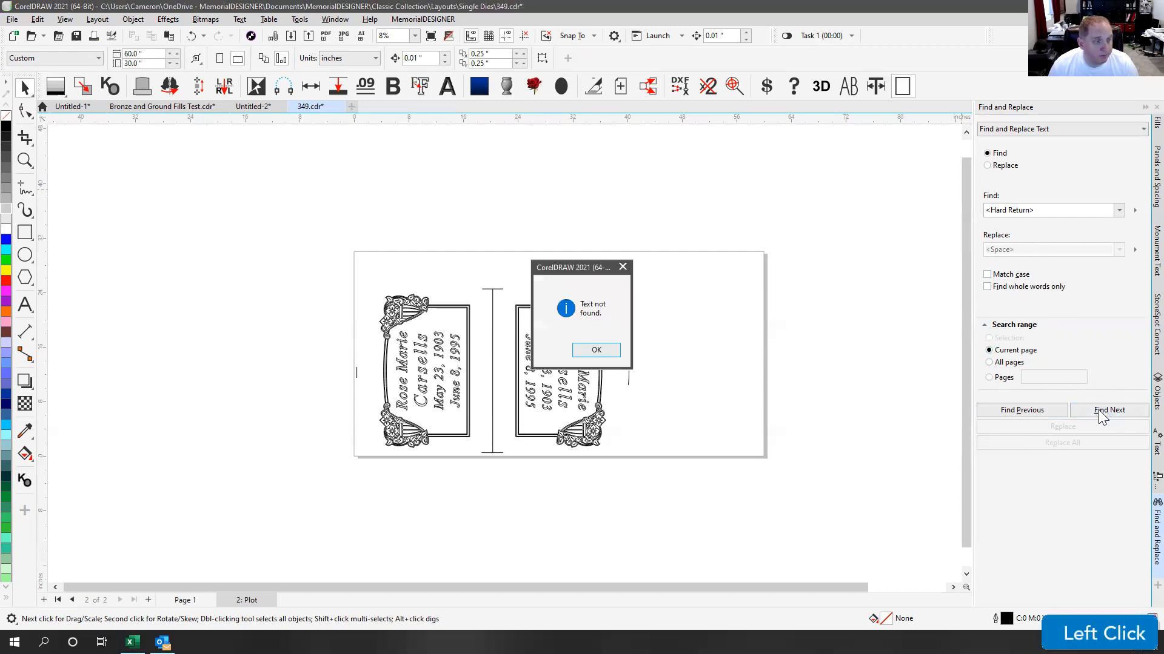
{"action": "left_click", "coordinate": [608, 350]}
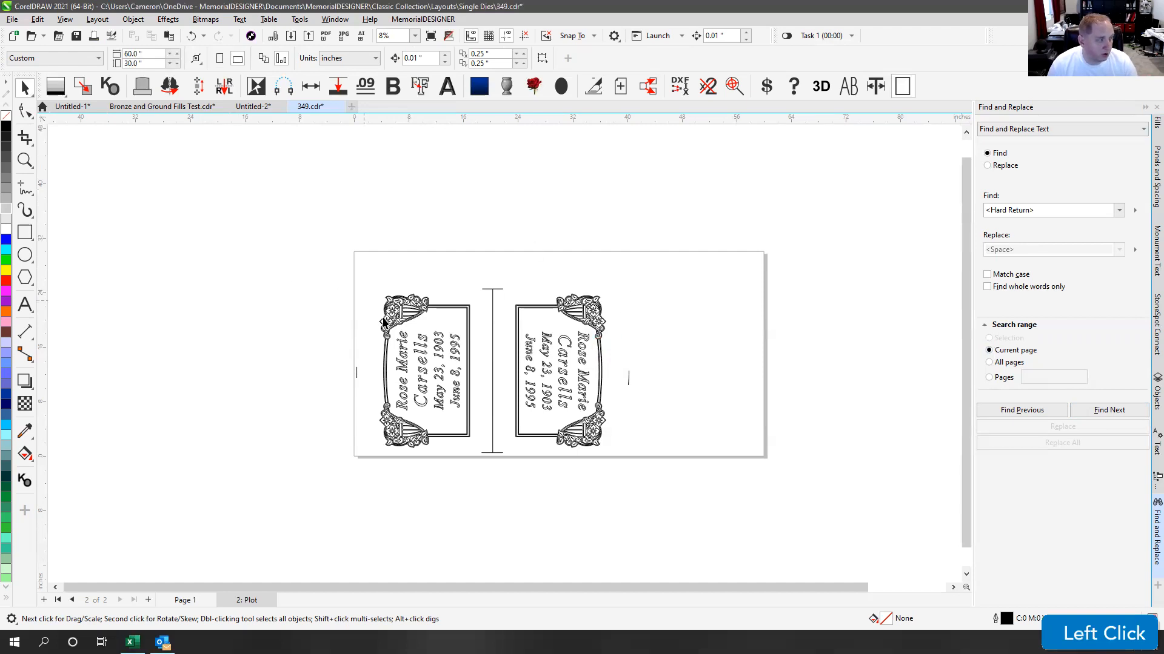
{"action": "left_click", "coordinate": [25, 305]}
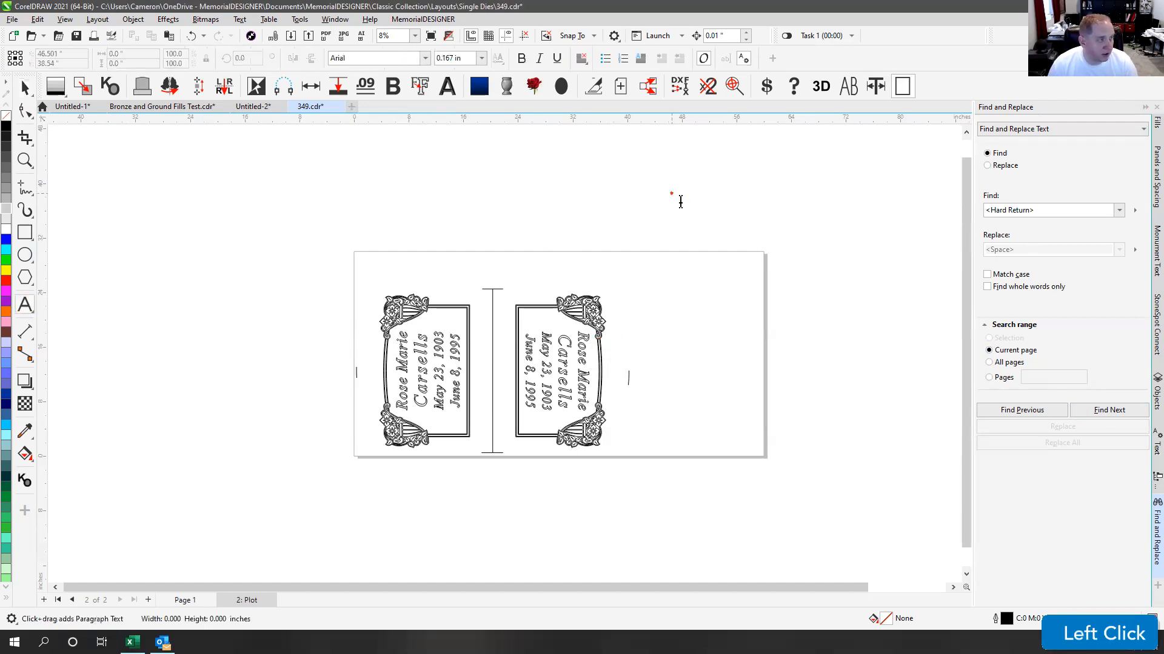
Step: Type capital test text on six lines: TEST, THIS, PROBLEM, TO, SEE, WHAT HAPPENS
{"action": "key", "text": "shift"}
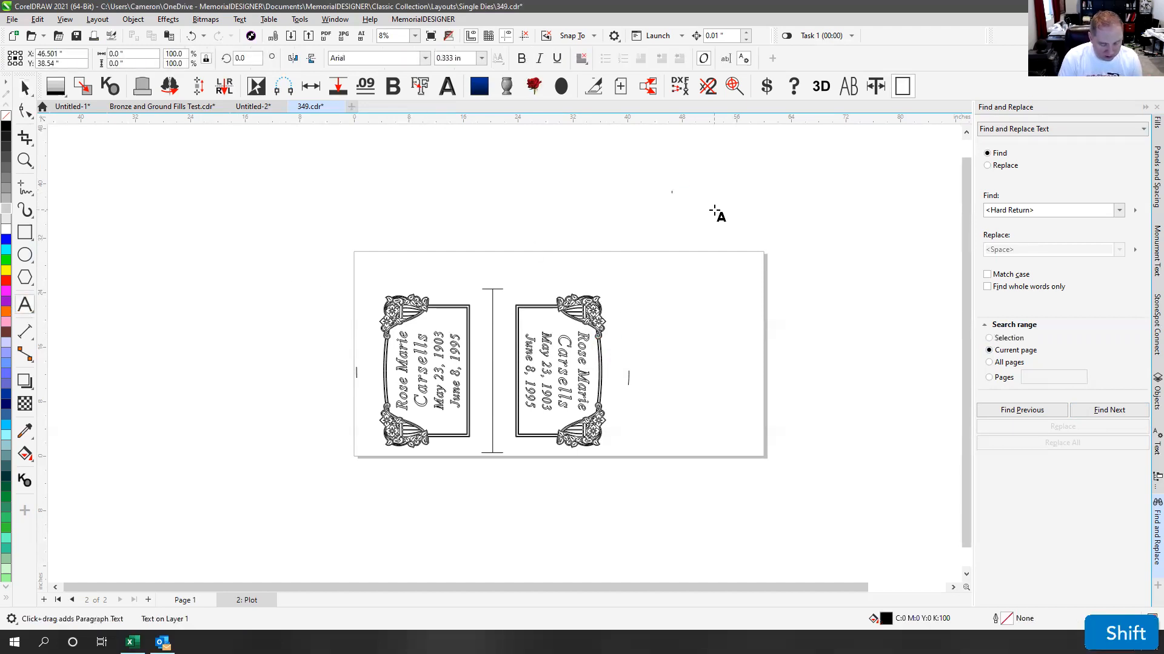
{"action": "type", "text": "TEST"}
{"action": "key", "text": "Return"}
{"action": "type", "text": "HIS"}
{"action": "key", "text": "Return"}
{"action": "type", "text": "PROBLEM"}
{"action": "key", "text": "Return"}
{"action": "type", "text": "TO"}
{"action": "key", "text": "Return"}
{"action": "type", "text": "SEE"}
{"action": "key", "text": "Return"}
{"action": "type", "text": "WHAT HAPPENS"}
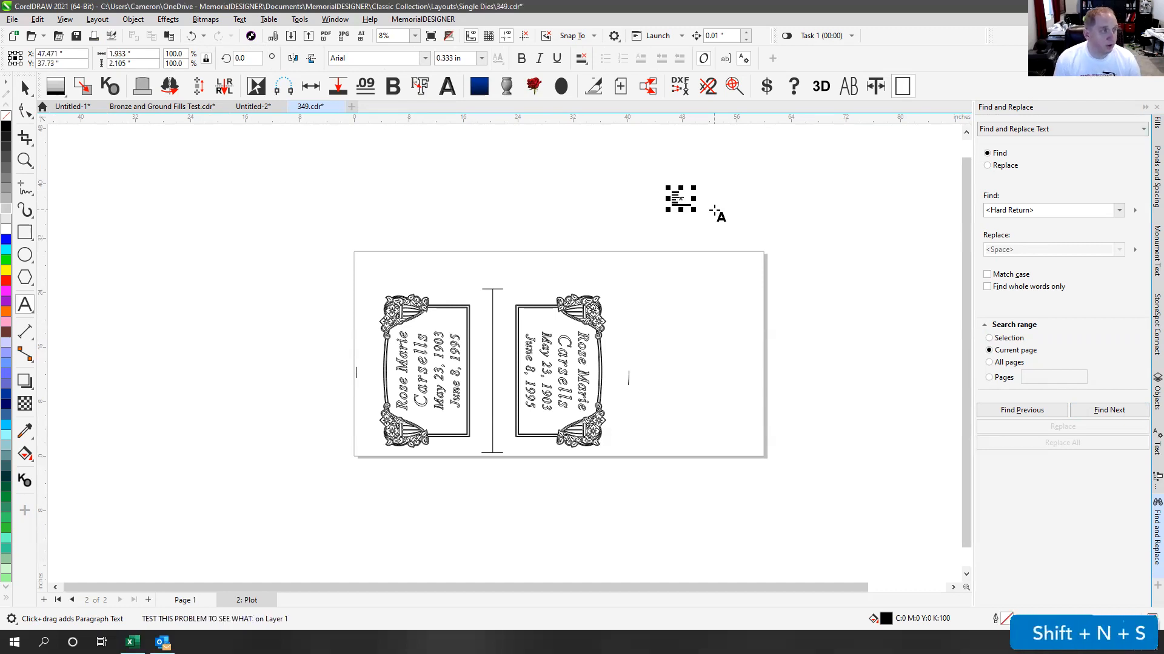
Step: Enlarge the test text and position it above the page's right side
{"action": "left_click", "coordinate": [24, 88]}
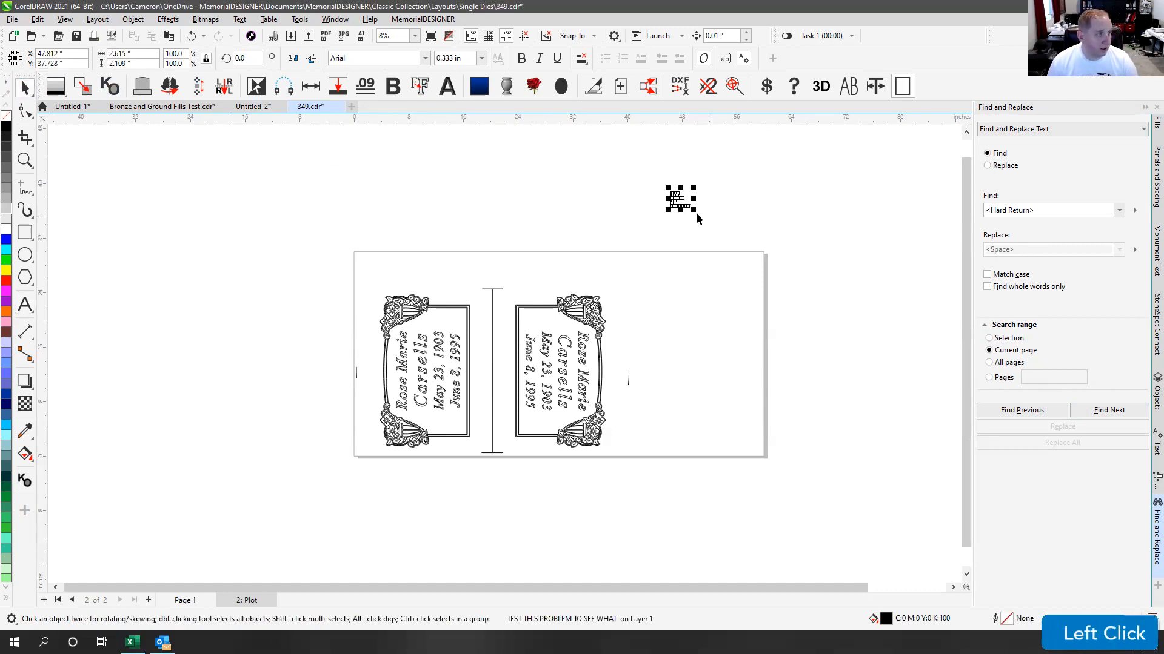
{"action": "left_click_drag", "start_coordinate": [780, 305], "coordinate": [885, 464]}
{"action": "left_click_drag", "start_coordinate": [721, 228], "coordinate": [741, 346]}
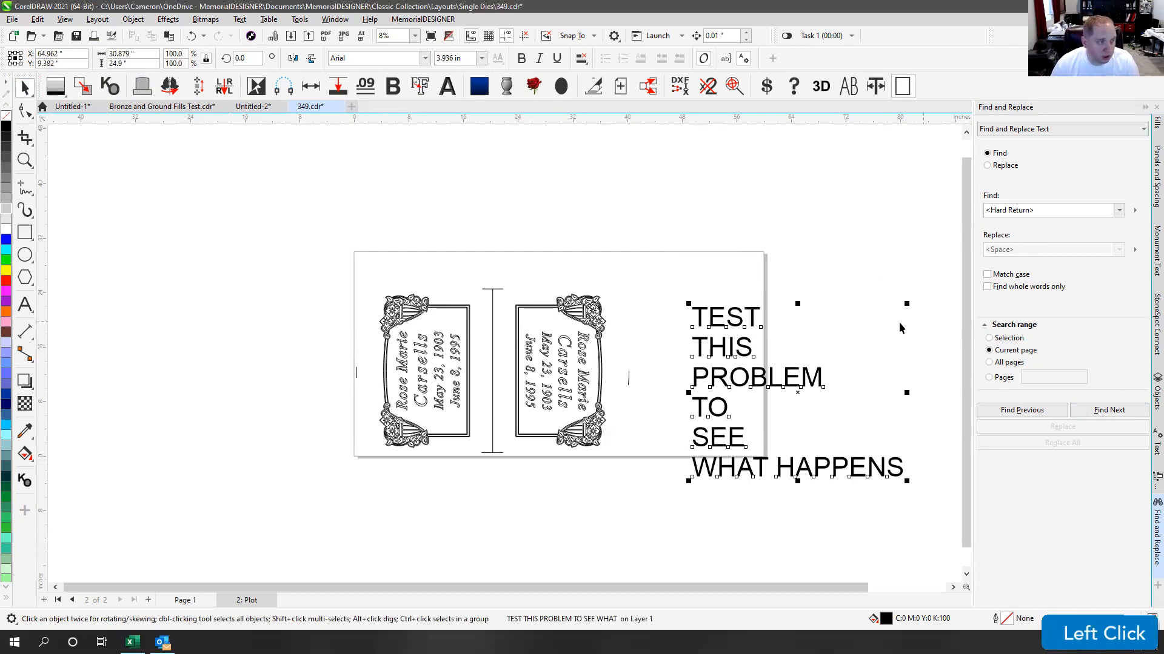
{"action": "left_click_drag", "start_coordinate": [751, 316], "coordinate": [726, 212]}
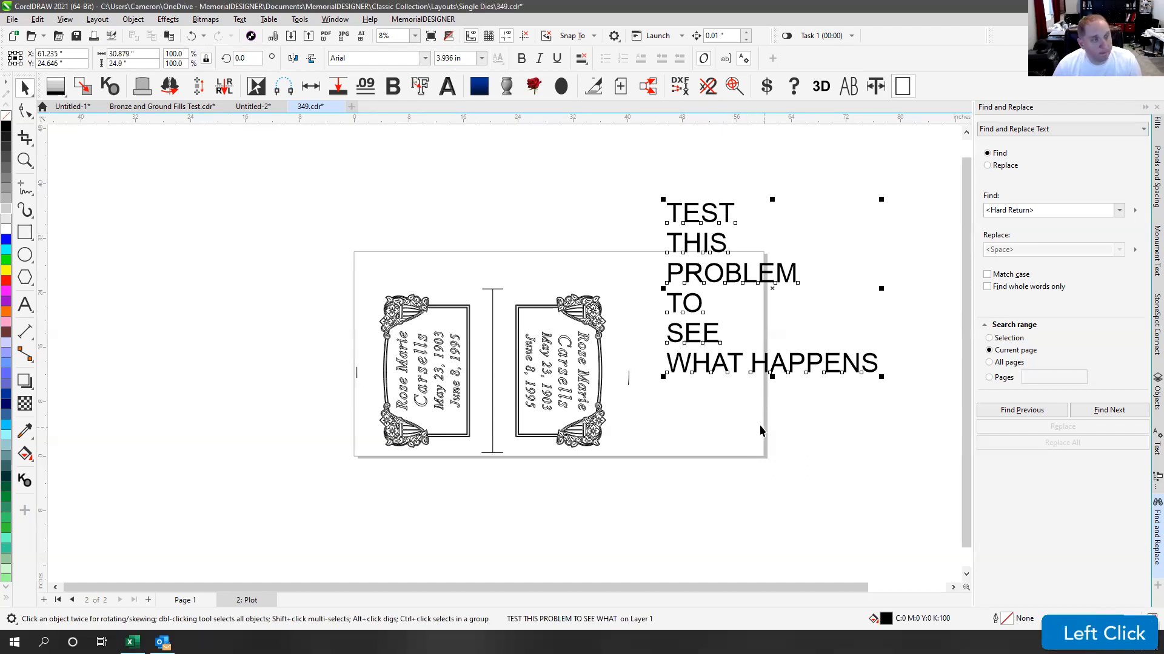
{"action": "left_click", "coordinate": [770, 169]}
Step: Search the test text for hard returns and switch Find and Replace to Replace mode
{"action": "left_click", "coordinate": [1109, 410]}
{"action": "left_click", "coordinate": [1114, 414]}
{"action": "left_click", "coordinate": [726, 223]}
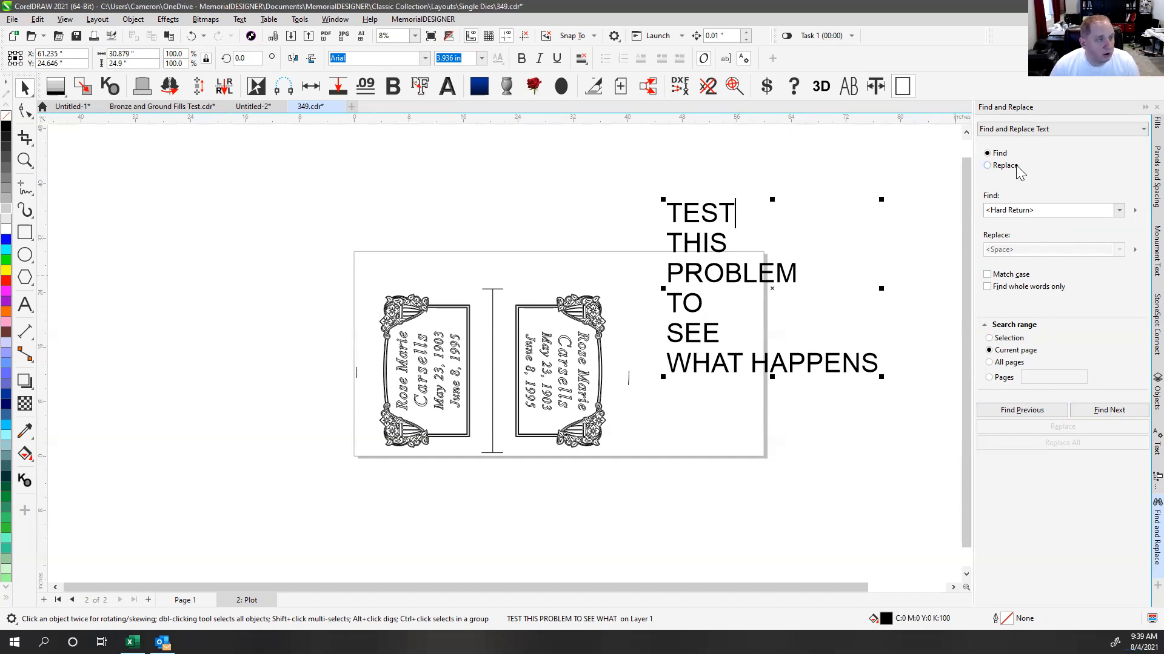
{"action": "left_click", "coordinate": [989, 166]}
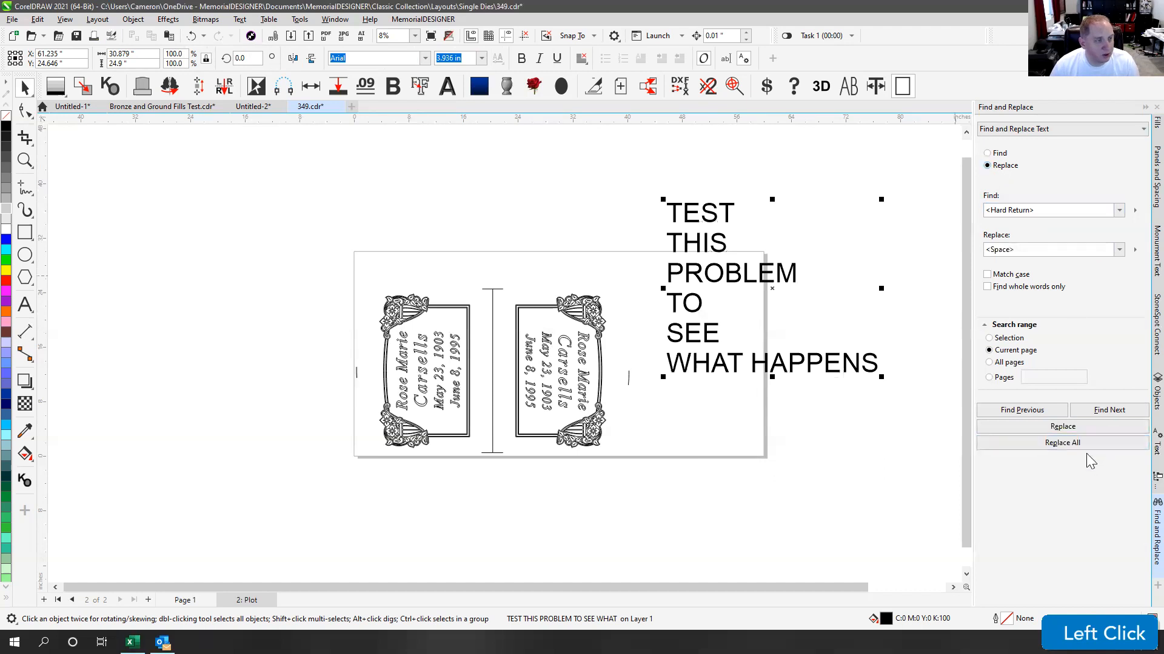
Step: Replace all hard returns with spaces, try moving the line left, then undo it
{"action": "left_click", "coordinate": [1069, 443]}
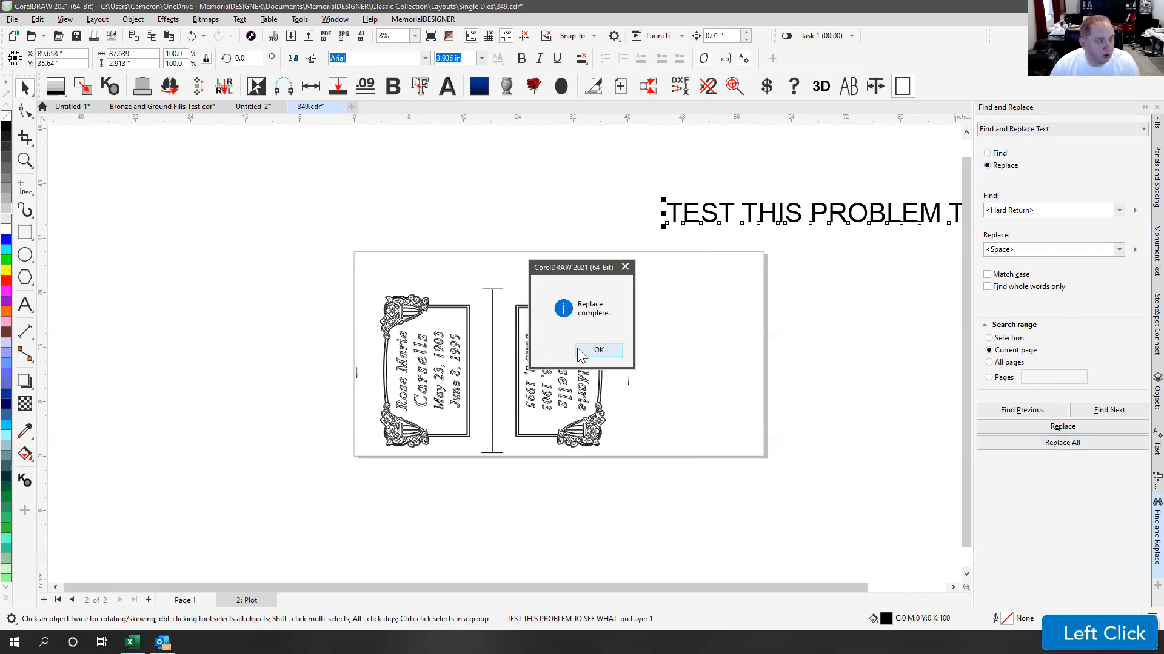
{"action": "left_click", "coordinate": [595, 351]}
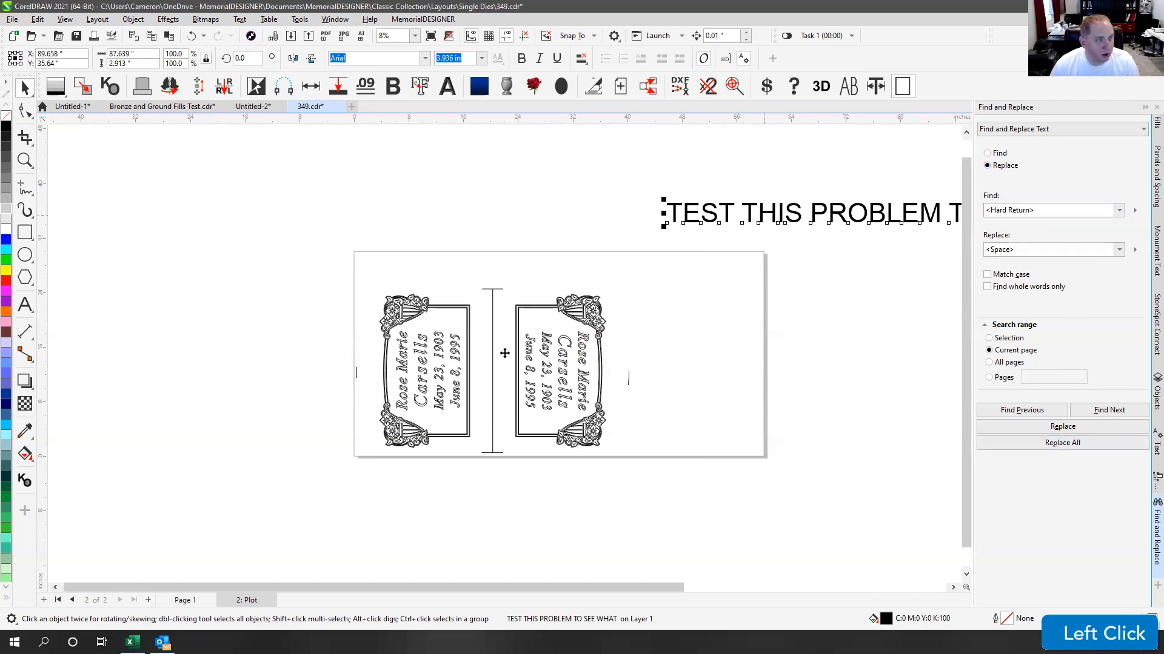
{"action": "scroll", "coordinate": [504, 354], "scroll_direction": "down", "scroll_amount": 1}
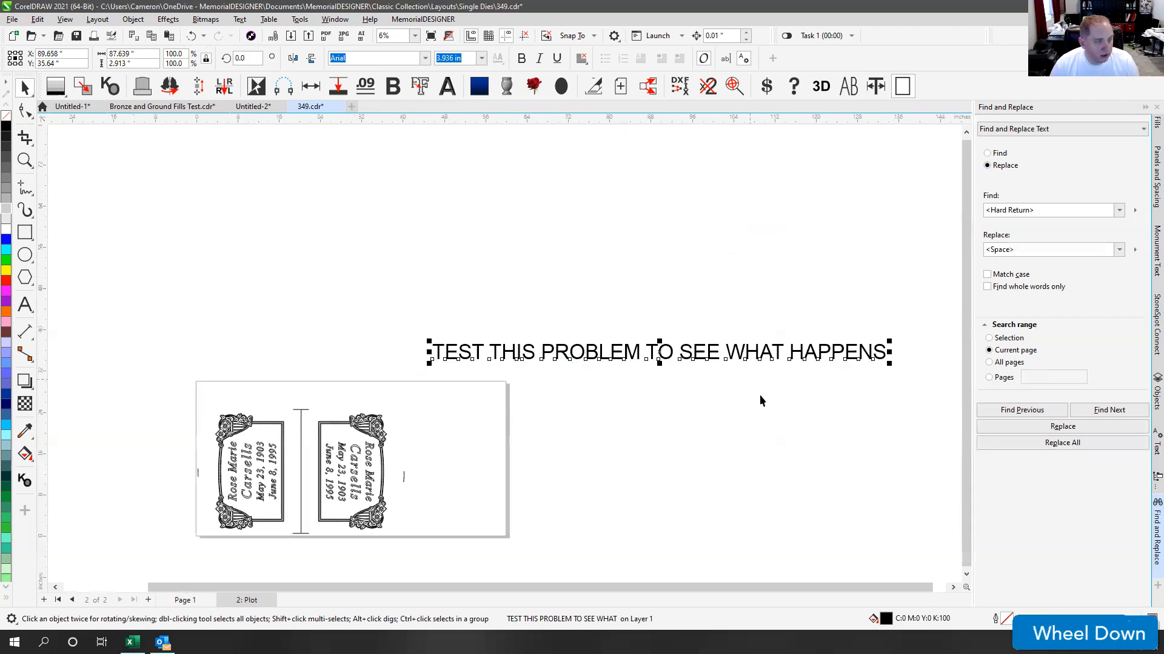
{"action": "key", "text": "F4"}
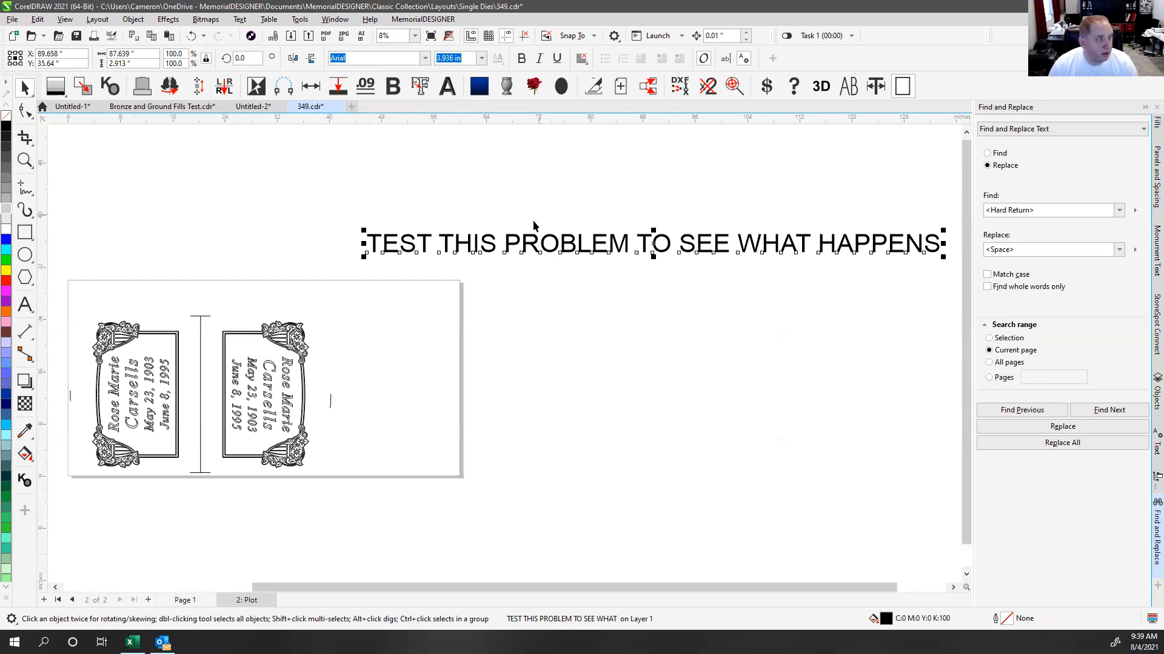
{"action": "left_click_drag", "start_coordinate": [488, 244], "coordinate": [358, 245]}
{"action": "key", "text": "ctrl+z"}
{"action": "key", "text": "ctrl+z"}
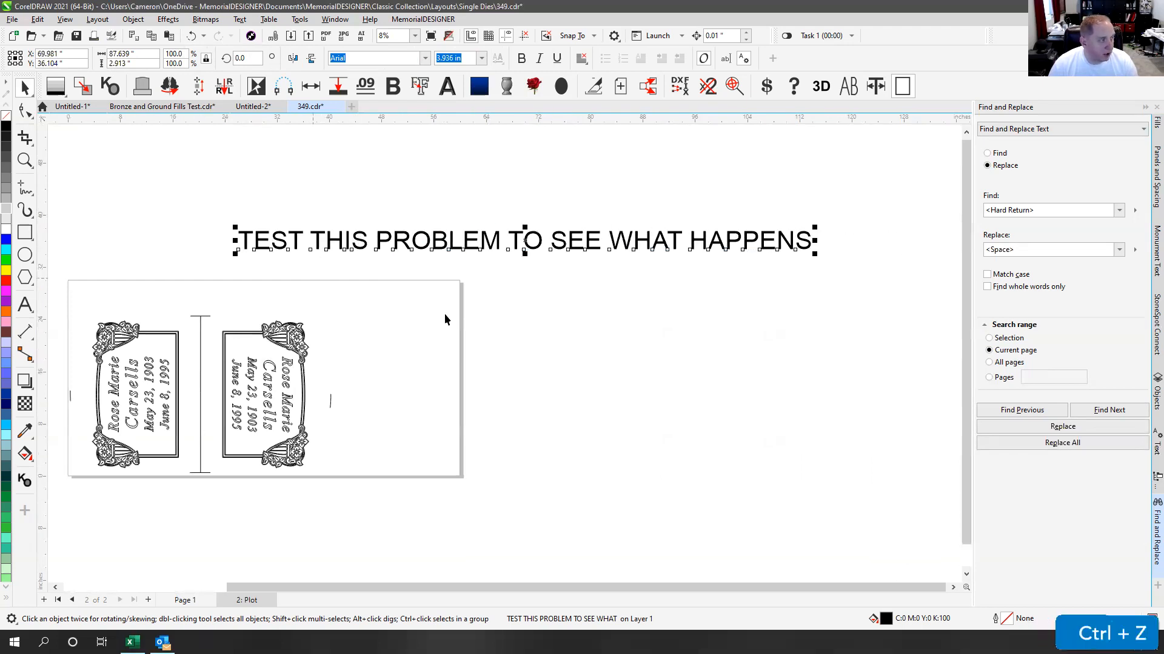
Step: Manually delete the line breaks after TEST, THIS, PROBLEM and TO to join the words
{"action": "left_click", "coordinate": [34, 307]}
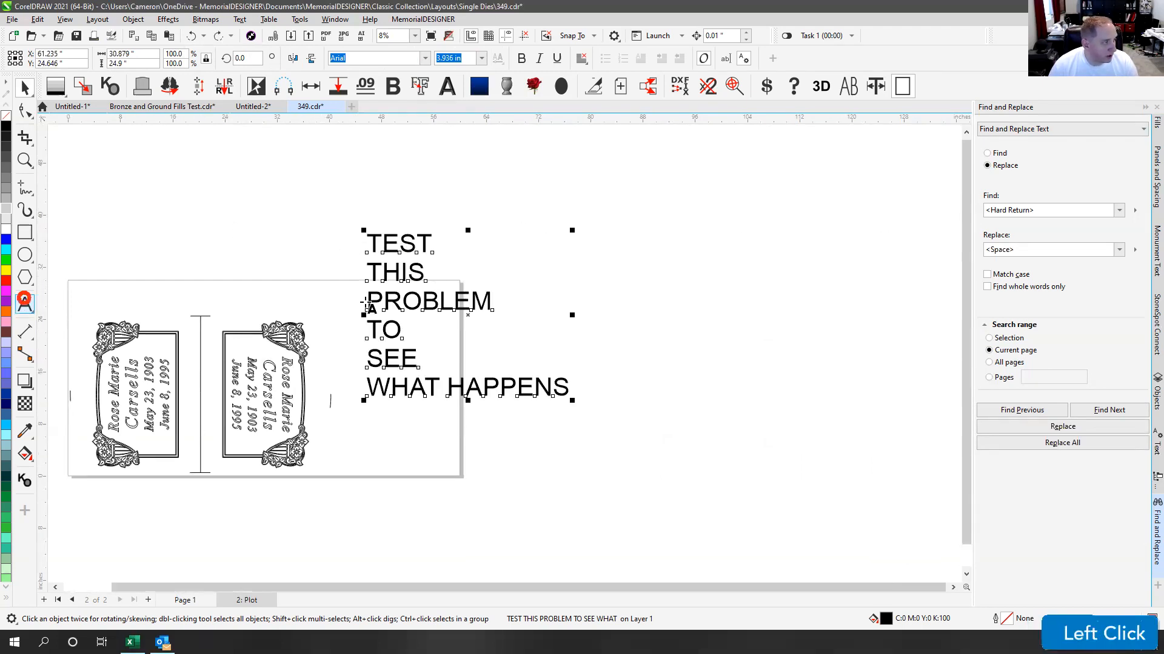
{"action": "left_click", "coordinate": [432, 243]}
{"action": "key", "text": "Delete"}
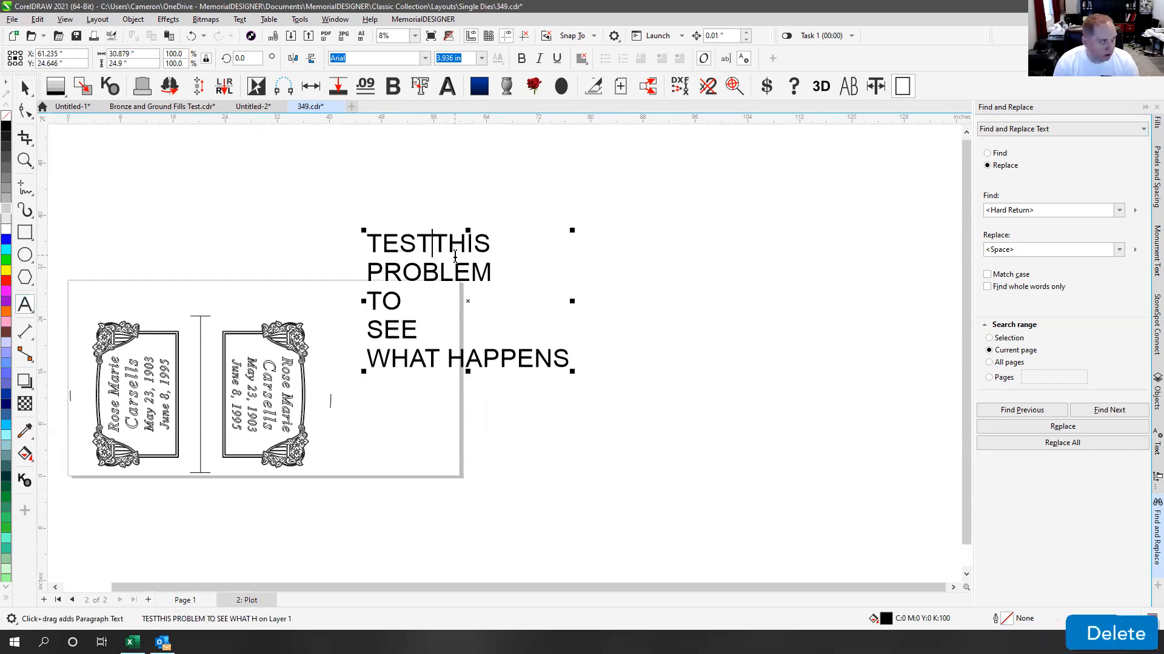
{"action": "key", "text": "Right"}
{"action": "key", "text": "Right"}
{"action": "key", "text": "Right"}
{"action": "key", "text": "Right"}
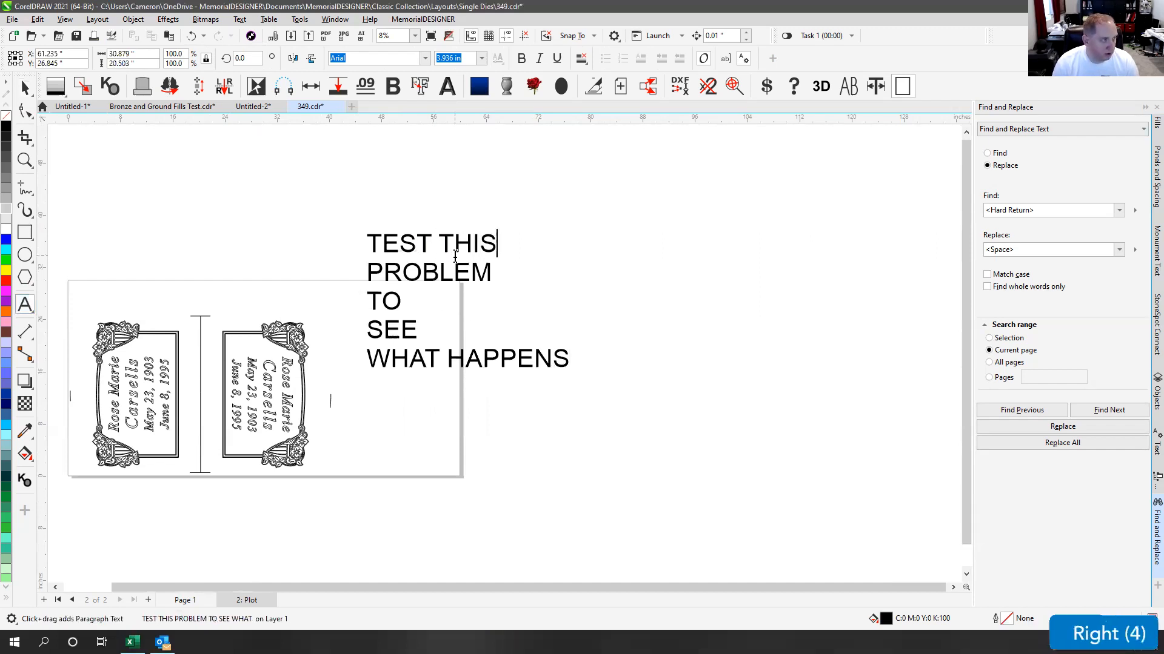
{"action": "key", "text": "Delete"}
{"action": "key", "text": "Right"}
{"action": "key", "text": "Right"}
{"action": "key", "text": "Right"}
{"action": "key", "text": "Right"}
{"action": "key", "text": "Right"}
{"action": "key", "text": "Right"}
{"action": "key", "text": "Right"}
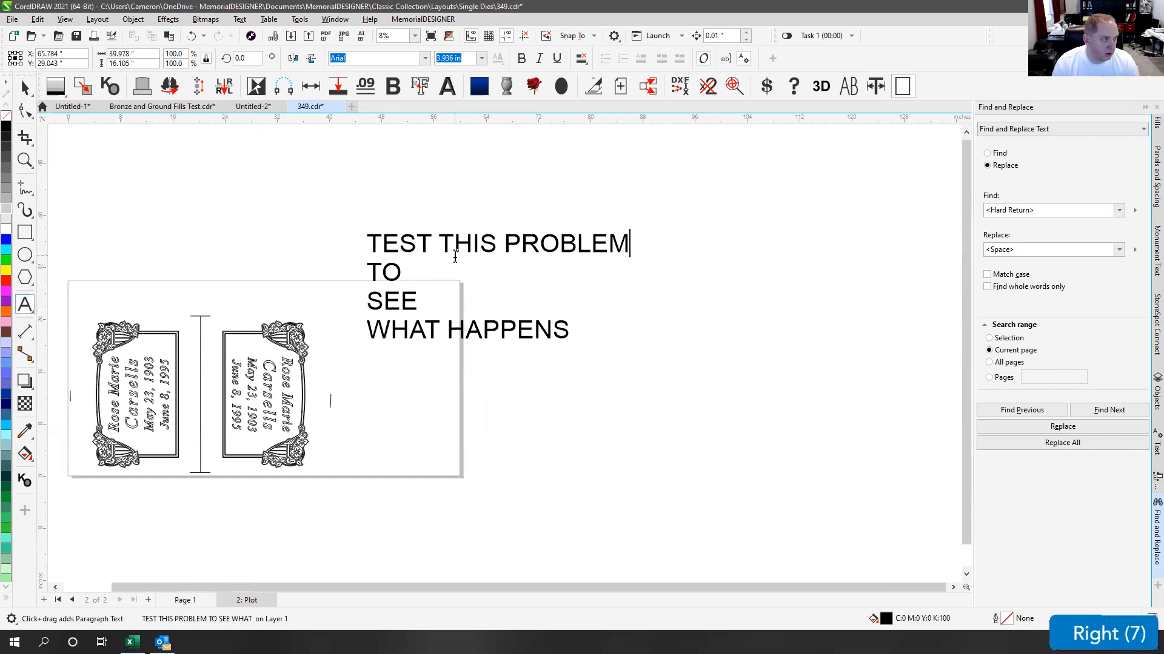
{"action": "key", "text": "Delete"}
{"action": "key", "text": "Right"}
{"action": "key", "text": "Right"}
{"action": "key", "text": "Right"}
{"action": "key", "text": "Left"}
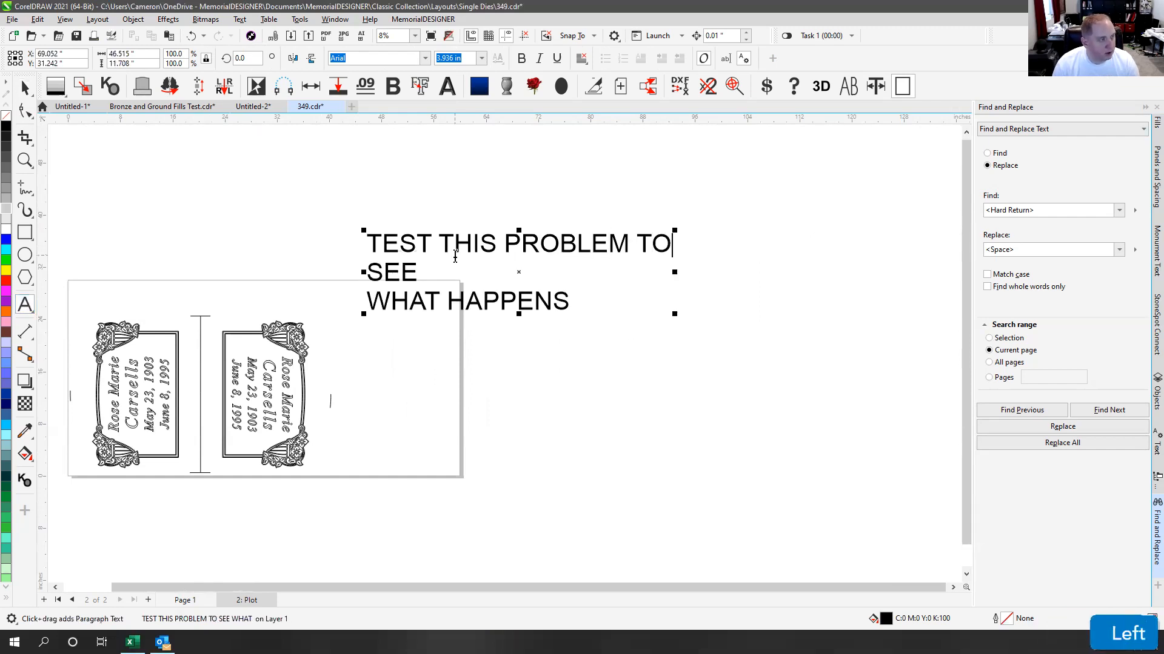
{"action": "key", "text": "Delete"}
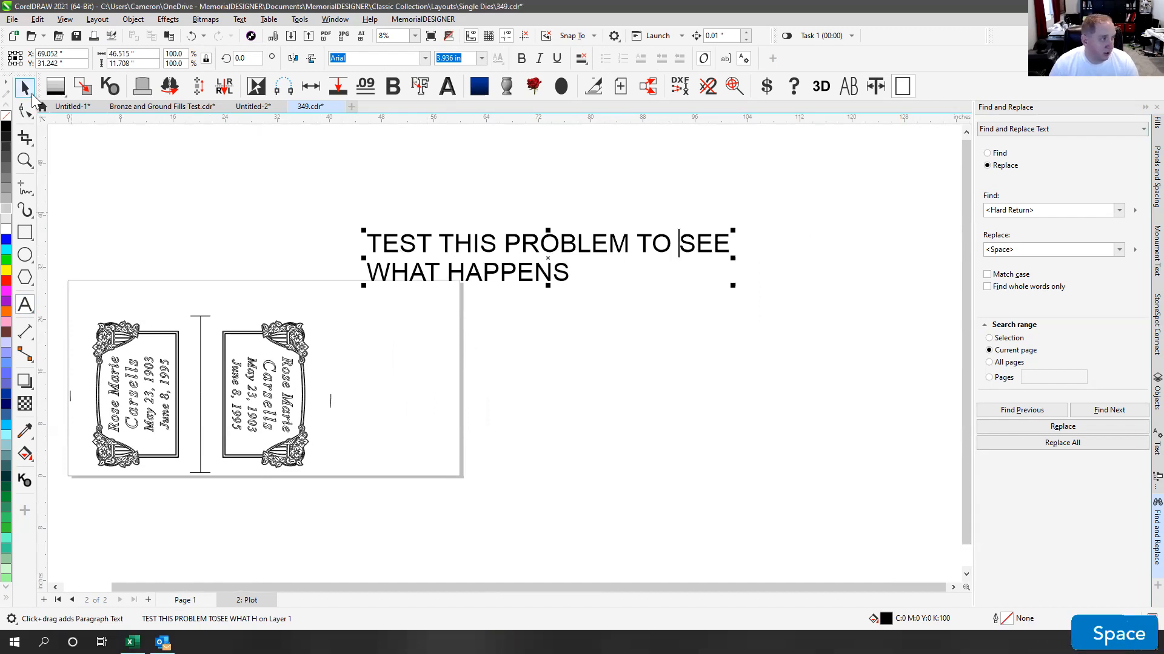
Step: Undo the manual line joining and reselect the test text object
{"action": "left_click", "coordinate": [32, 96]}
{"action": "key", "text": "ctrl+z"}
{"action": "left_click", "coordinate": [450, 159]}
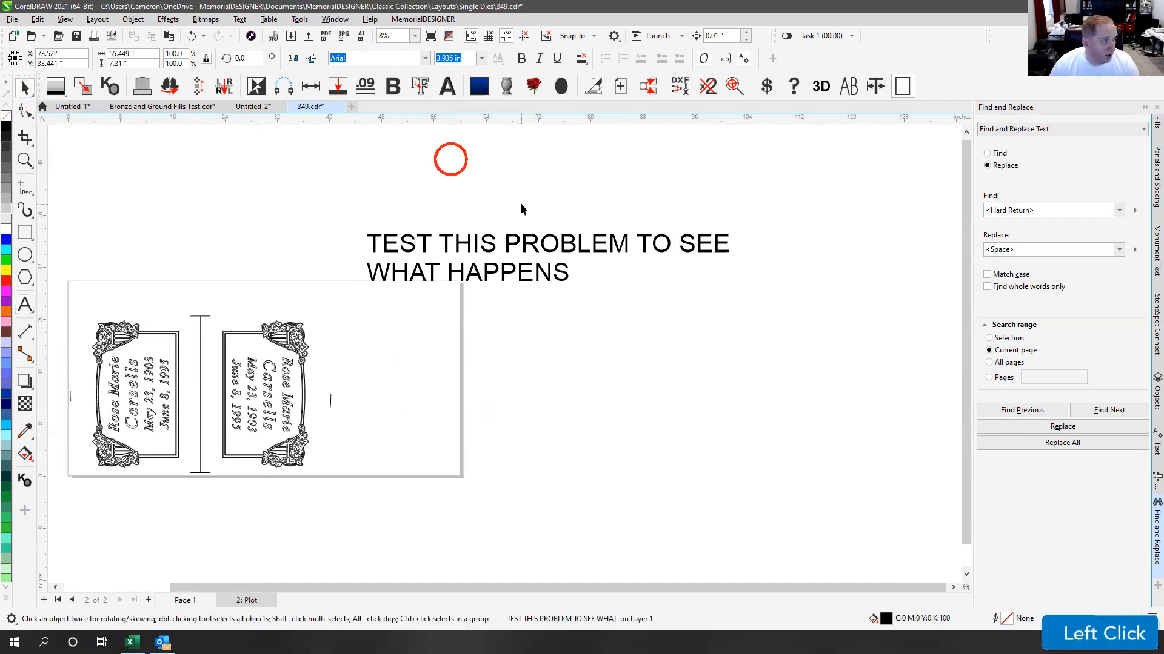
{"action": "left_click", "coordinate": [518, 196]}
{"action": "left_click", "coordinate": [515, 242]}
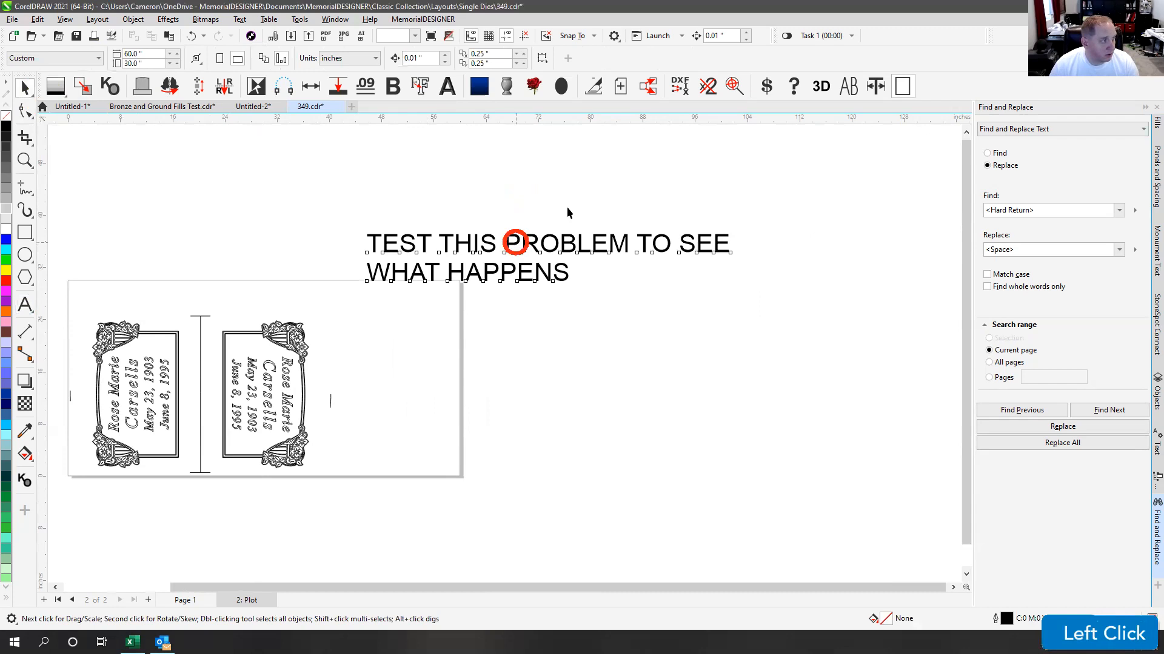
{"action": "key", "text": "ctrl+z"}
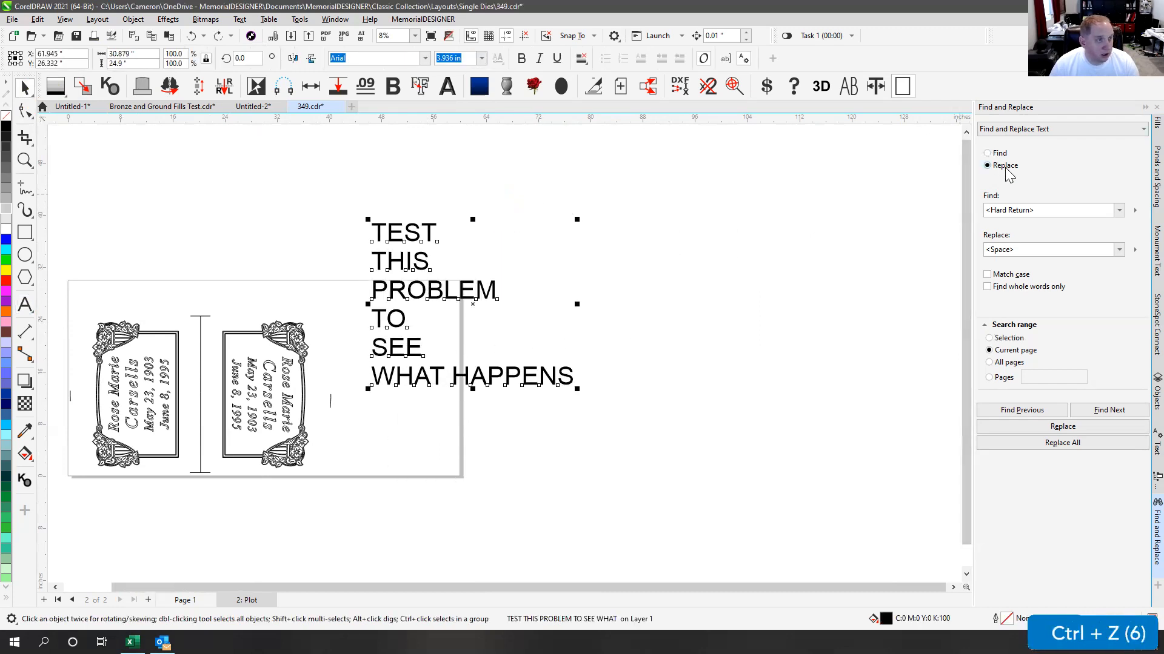
Step: Replace all hard returns with spaces again and move the single line above the plot page
{"action": "left_click", "coordinate": [1061, 447]}
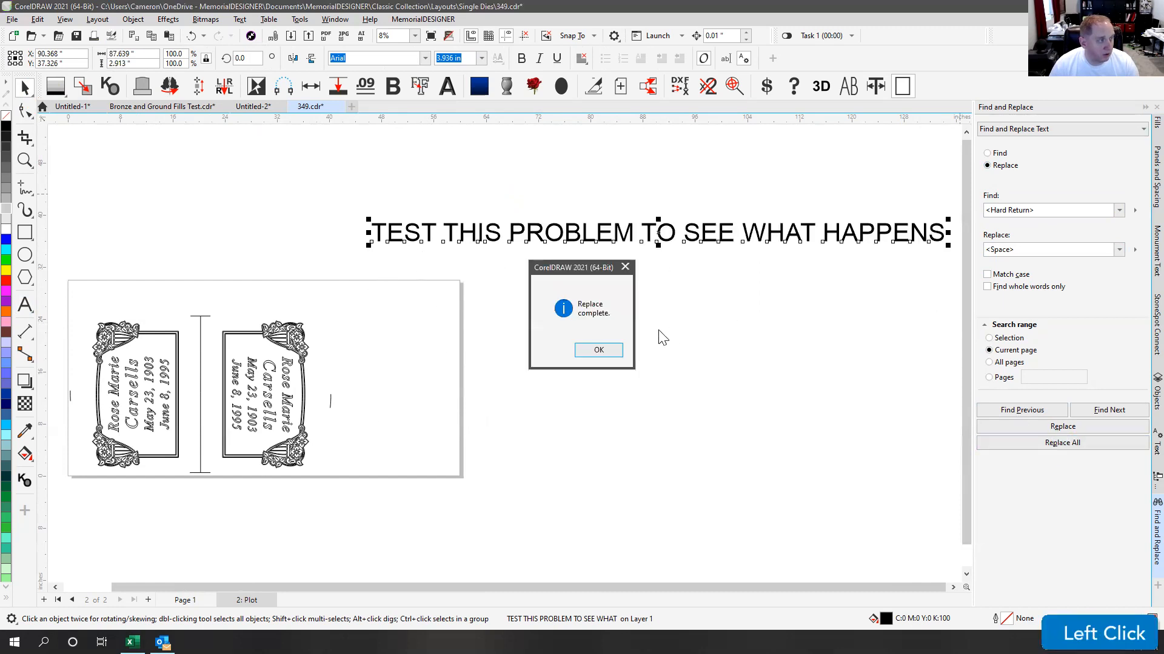
{"action": "left_click", "coordinate": [599, 350]}
{"action": "left_click", "coordinate": [641, 191]}
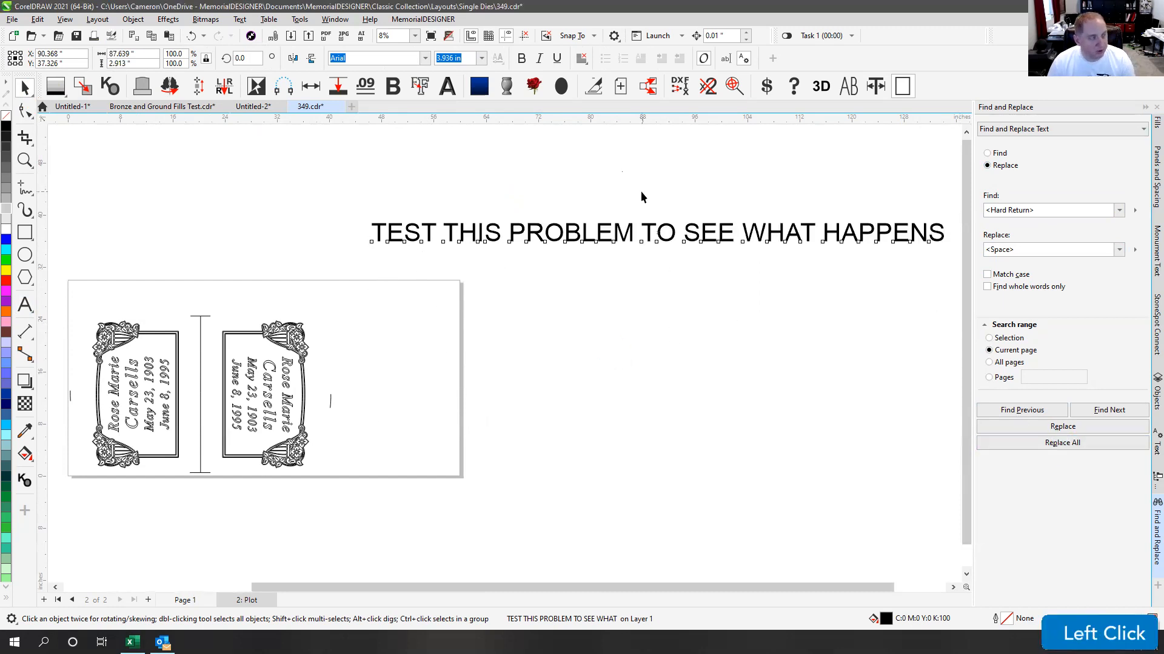
{"action": "key", "text": "F4"}
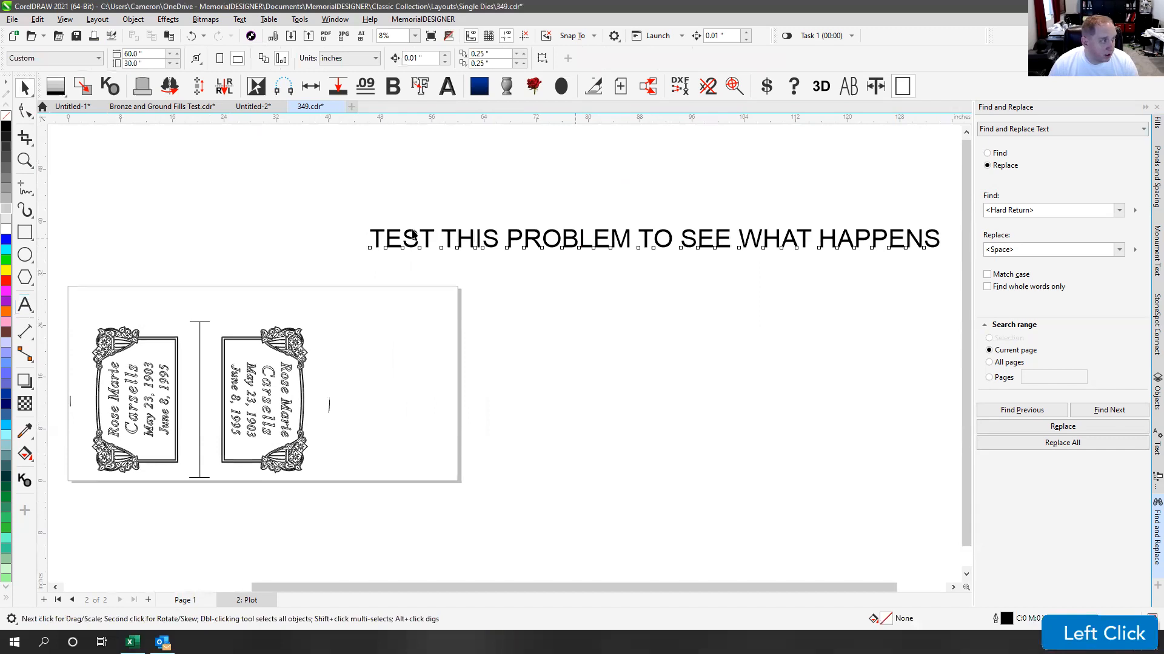
{"action": "left_click_drag", "start_coordinate": [415, 237], "coordinate": [192, 232]}
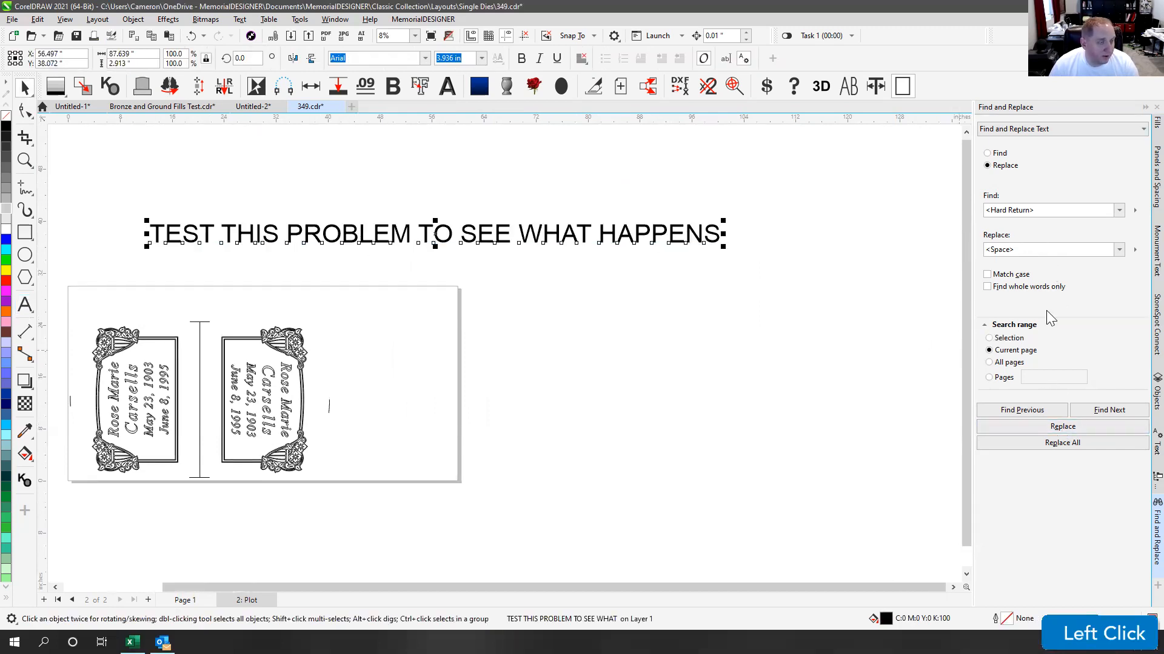
Step: Insert a '<' between TEST and THIS, clearing the stray '* ,' characters
{"action": "left_click", "coordinate": [191, 241]}
{"action": "left_click", "coordinate": [193, 235]}
{"action": "left_click", "coordinate": [25, 305]}
{"action": "left_click", "coordinate": [216, 235]}
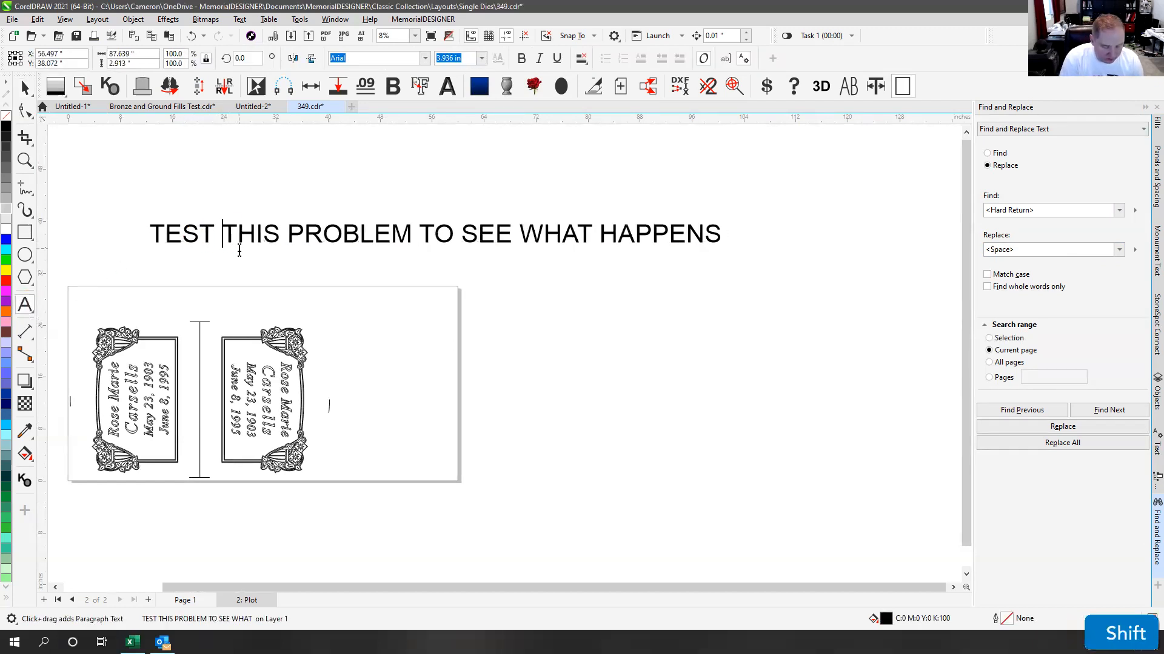
{"action": "type", "text": "* "}
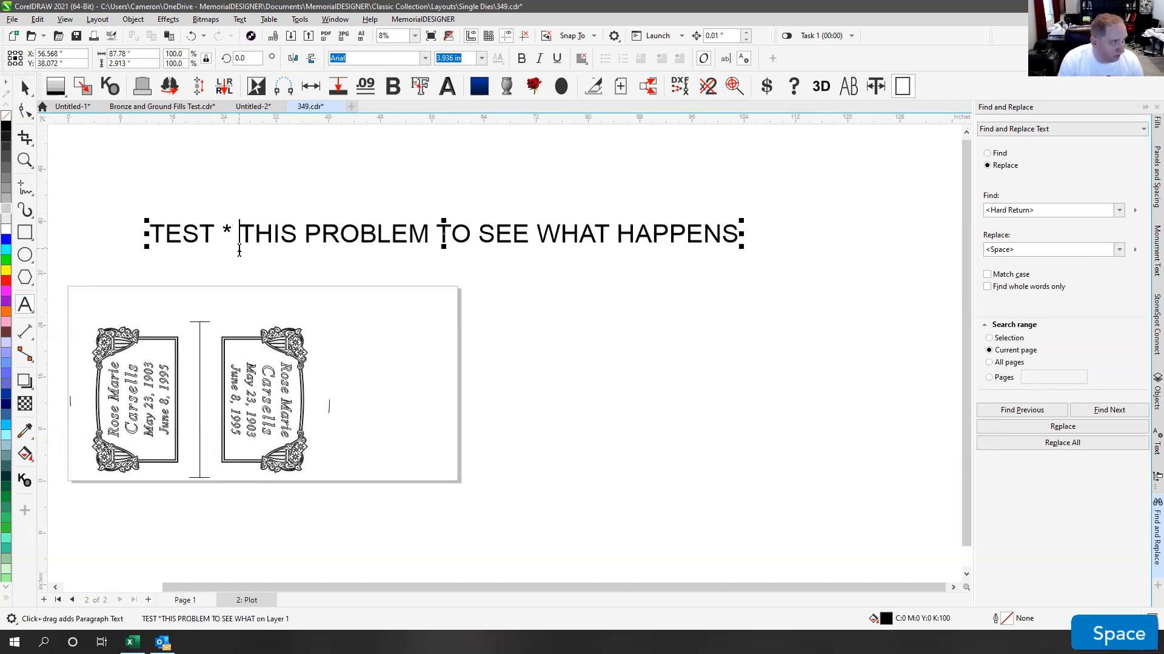
{"action": "type", "text": ","}
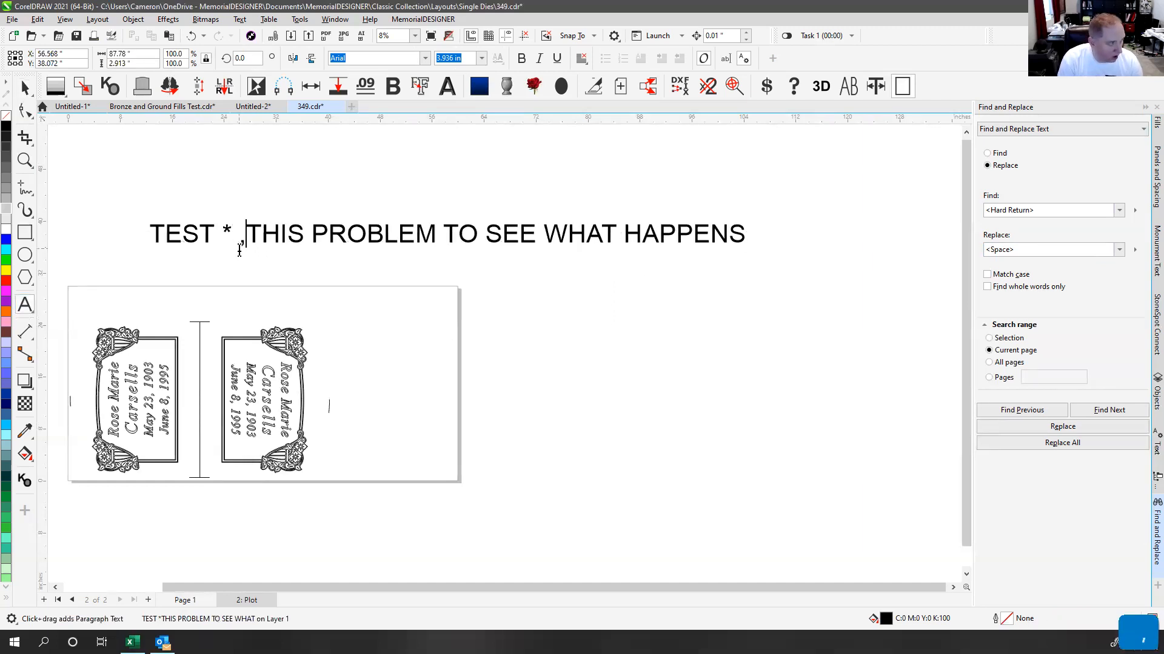
{"action": "key", "text": "BackSpace"}
{"action": "key", "text": "BackSpace"}
{"action": "key", "text": "BackSpace"}
{"action": "key", "text": "BackSpace"}
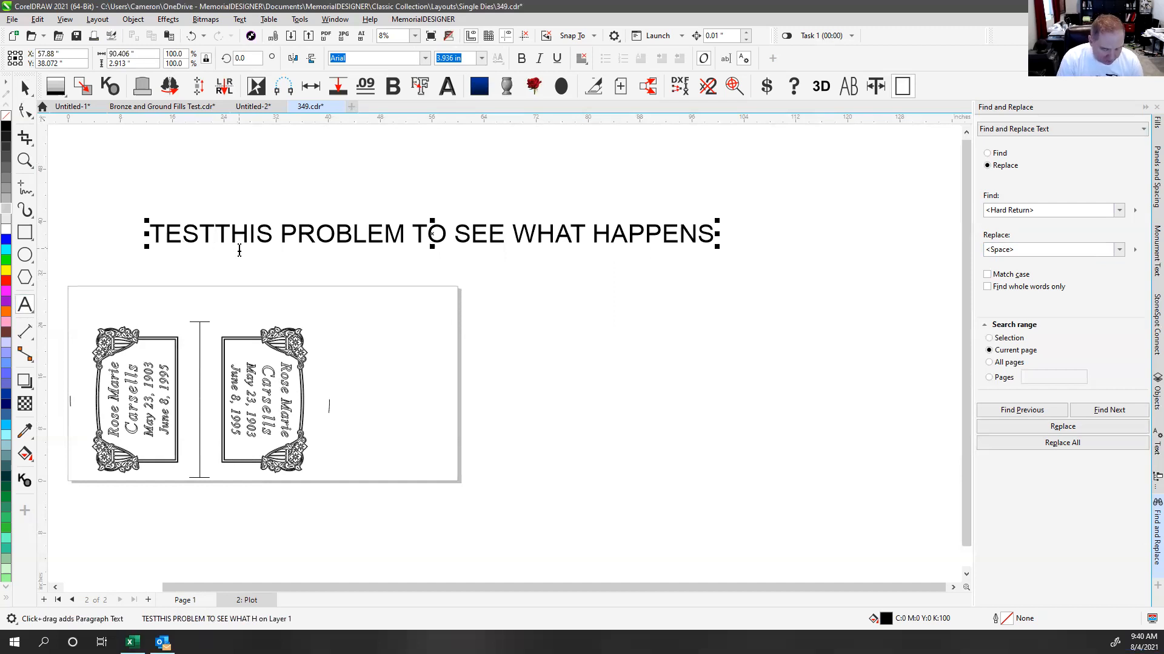
{"action": "type", "text": "<"}
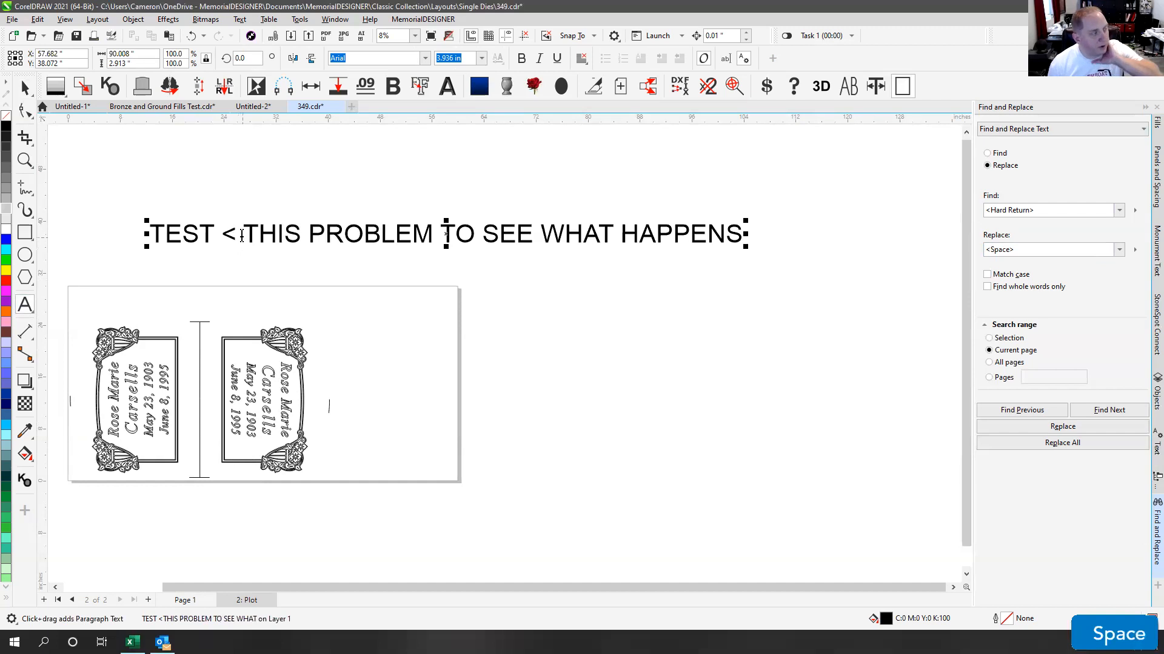
Step: Set the Find term to '<' in Find and Replace Text, keeping Space as the replacement
{"action": "double_click", "coordinate": [239, 234]}
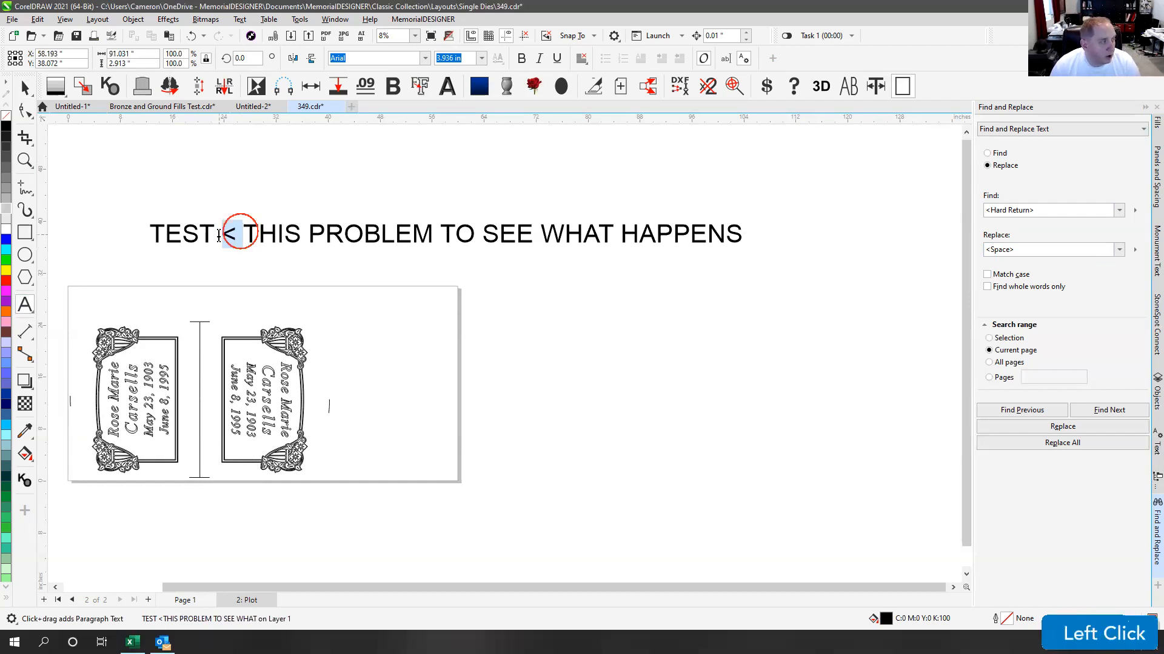
{"action": "left_click", "coordinate": [1118, 210]}
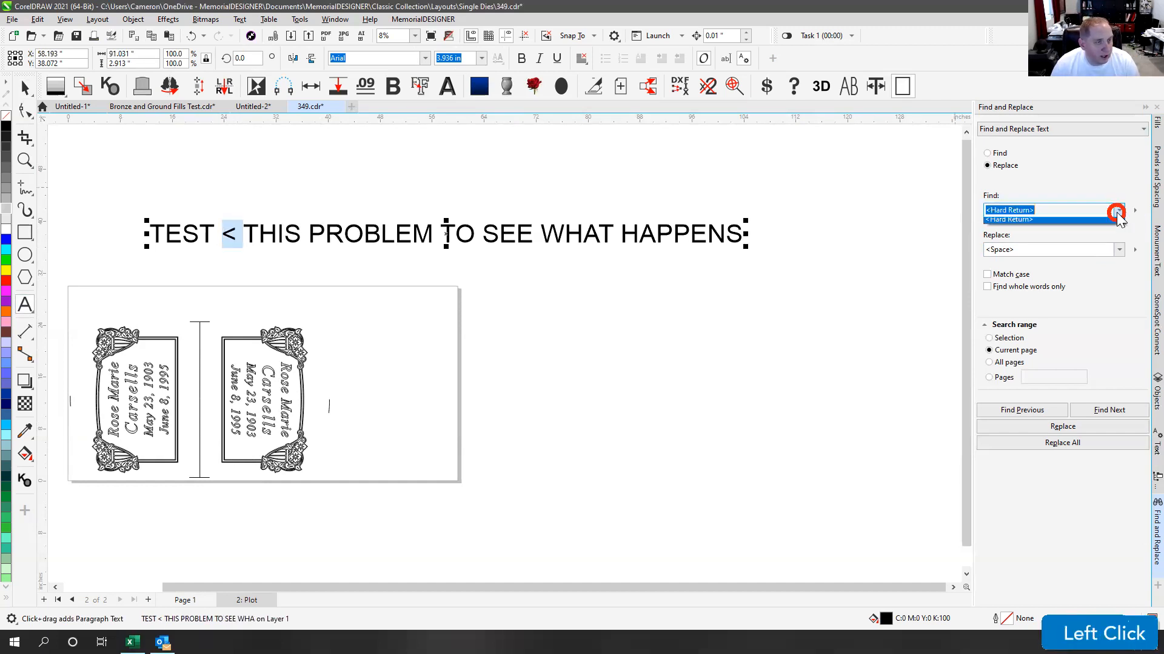
{"action": "left_click", "coordinate": [1118, 210]}
{"action": "left_click", "coordinate": [1134, 212]}
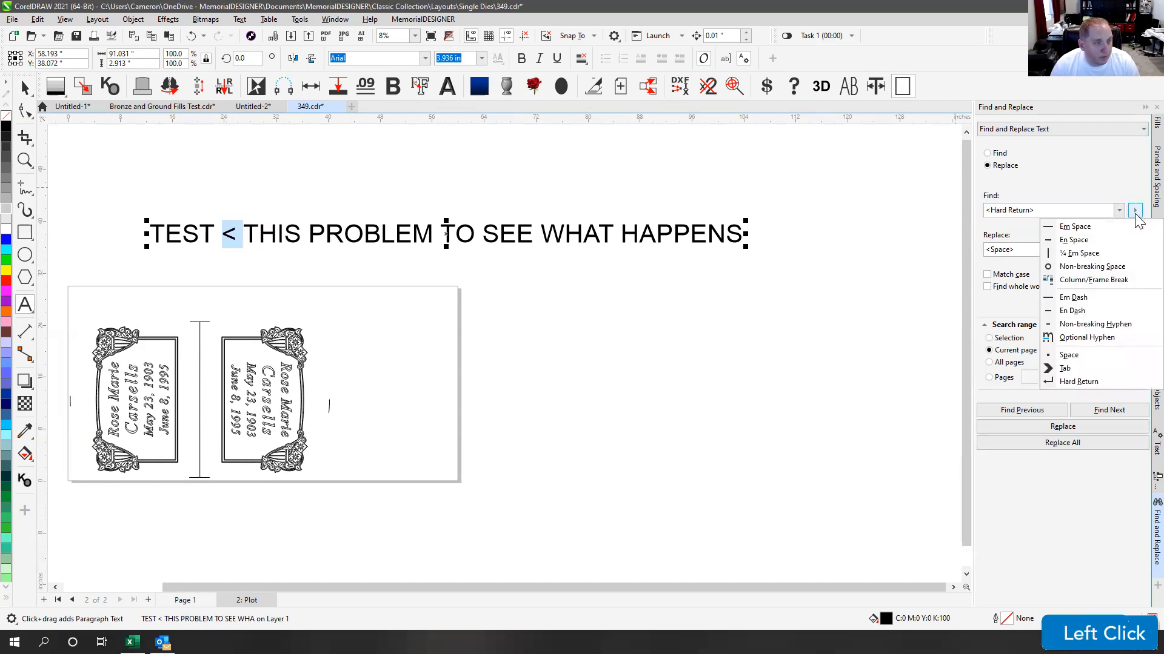
{"action": "left_click", "coordinate": [1135, 210]}
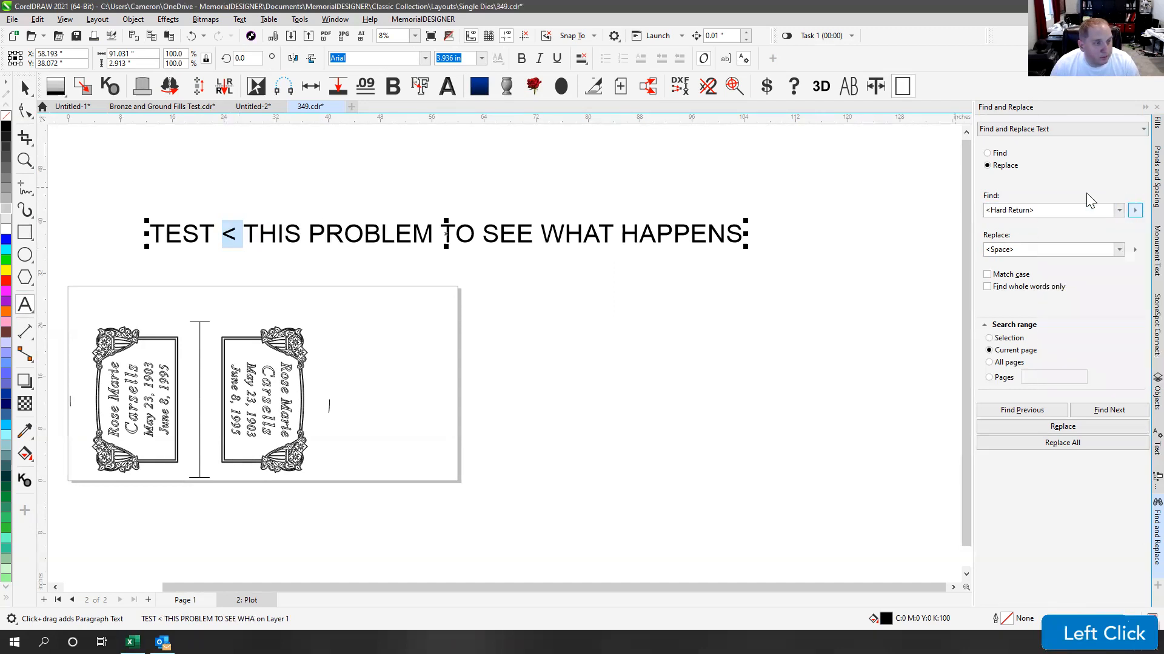
{"action": "left_click", "coordinate": [1135, 211]}
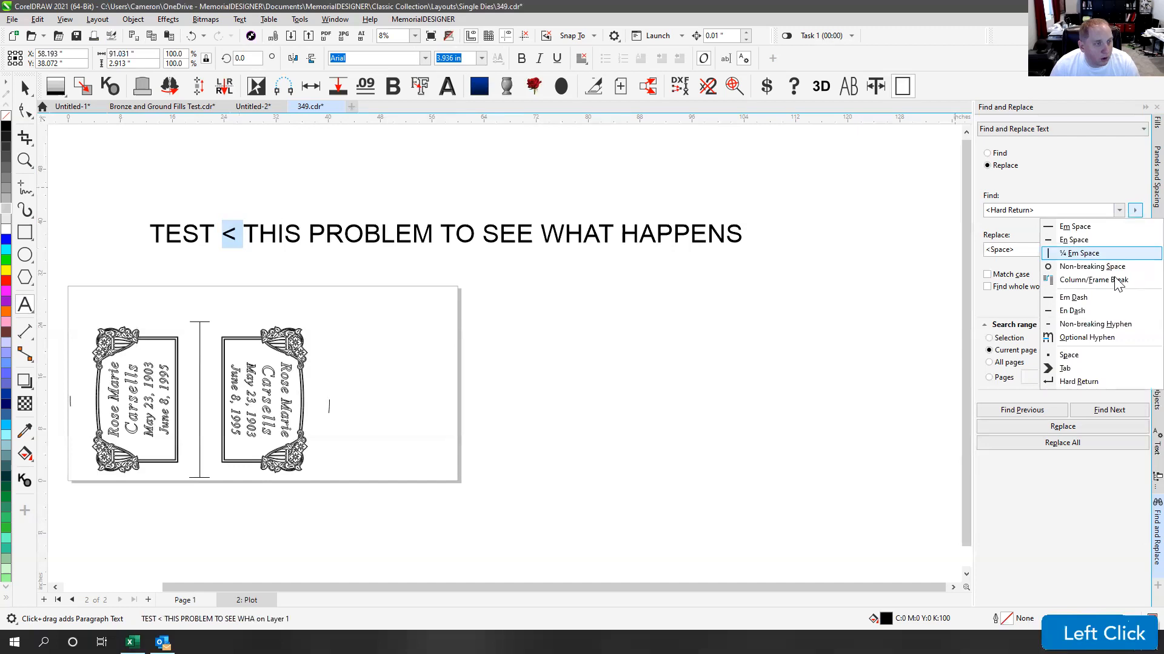
{"action": "left_click", "coordinate": [1075, 156]}
{"action": "left_click", "coordinate": [1053, 209]}
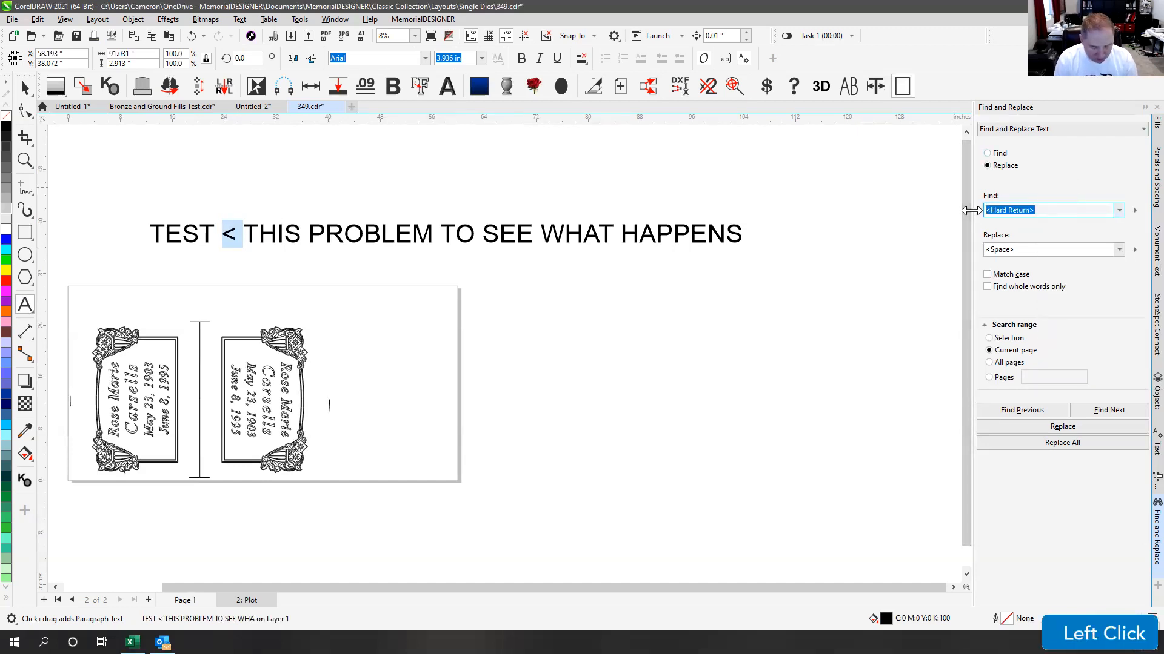
{"action": "type", "text": "<"}
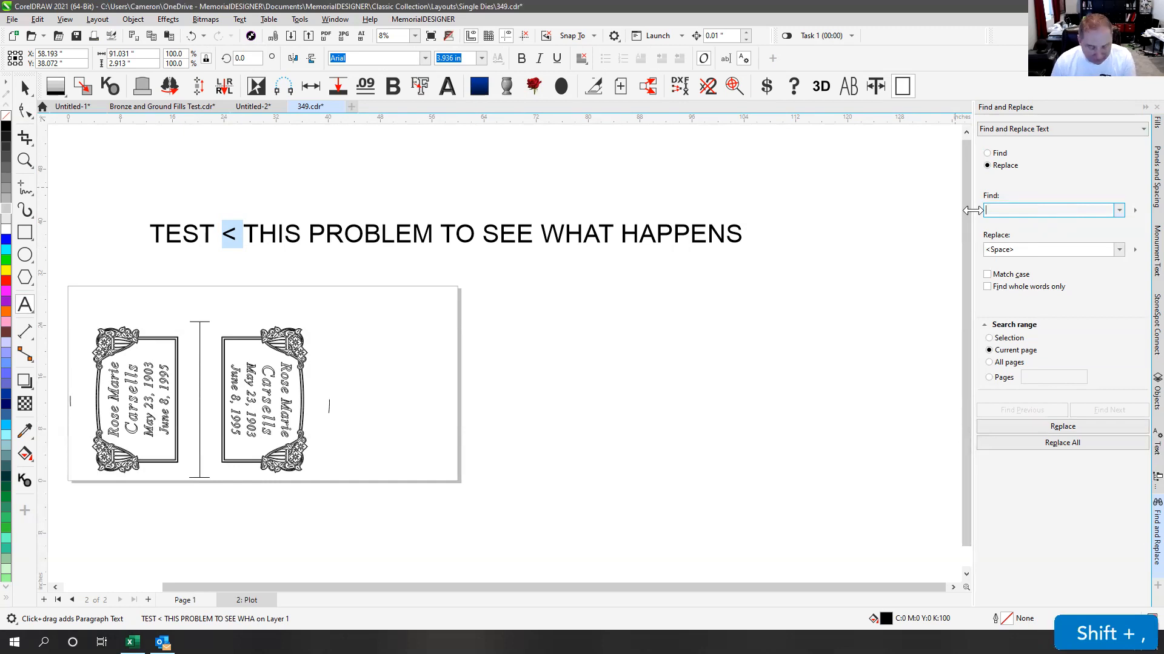
{"action": "type", "text": "<"}
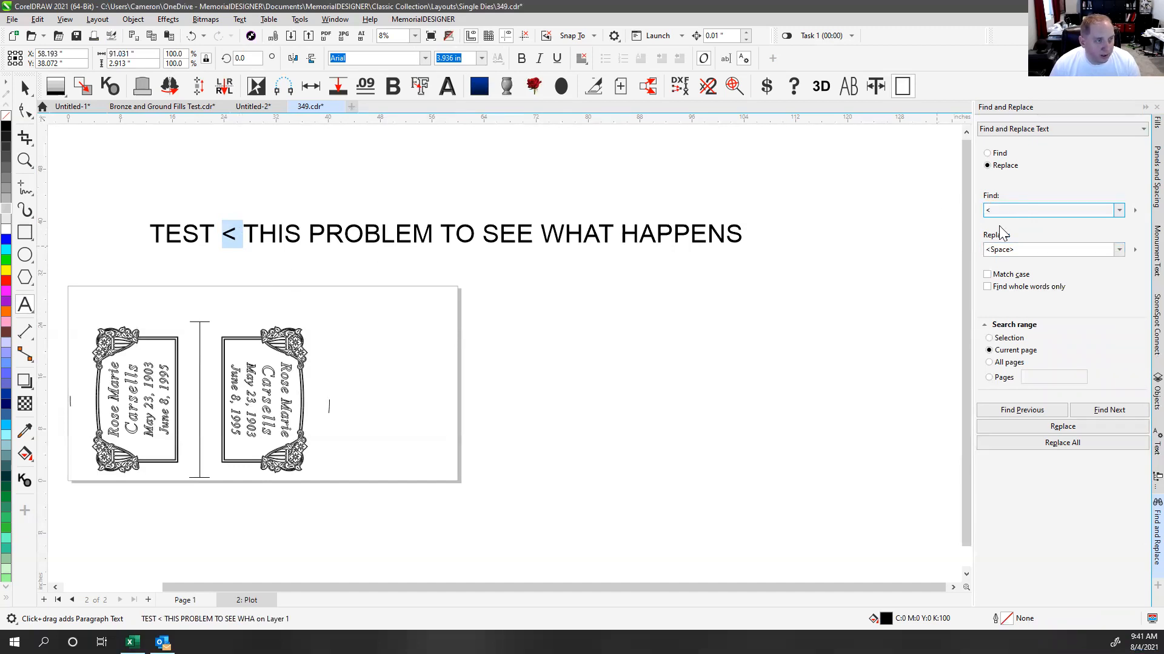
{"action": "left_click", "coordinate": [1009, 210]}
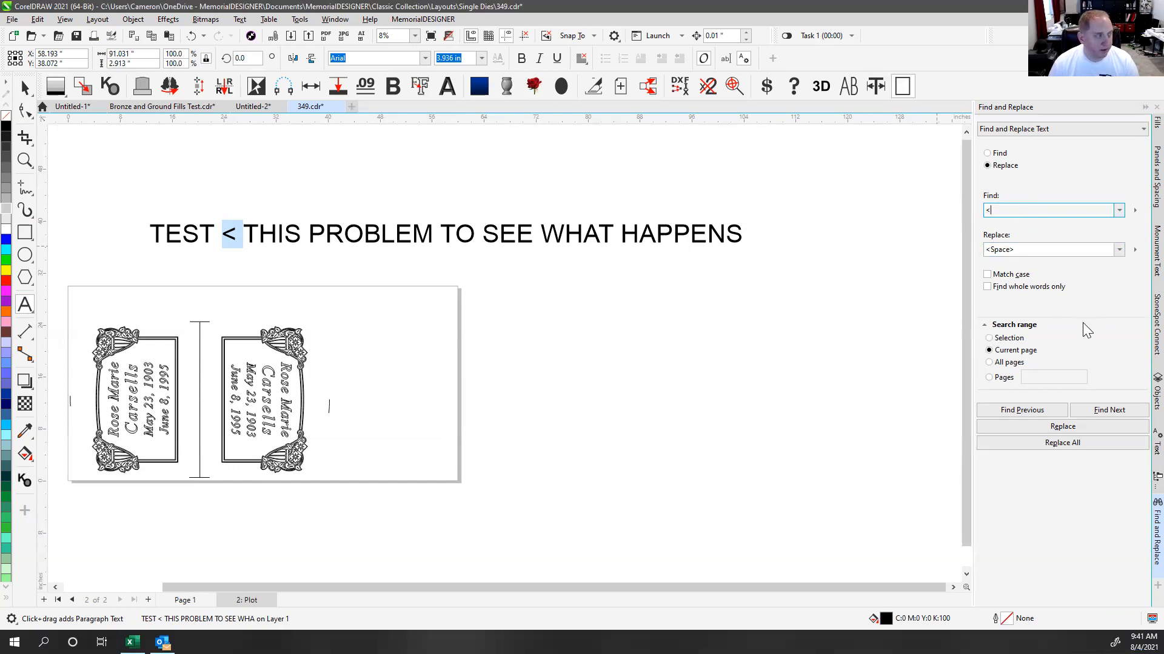
{"action": "left_click", "coordinate": [24, 88]}
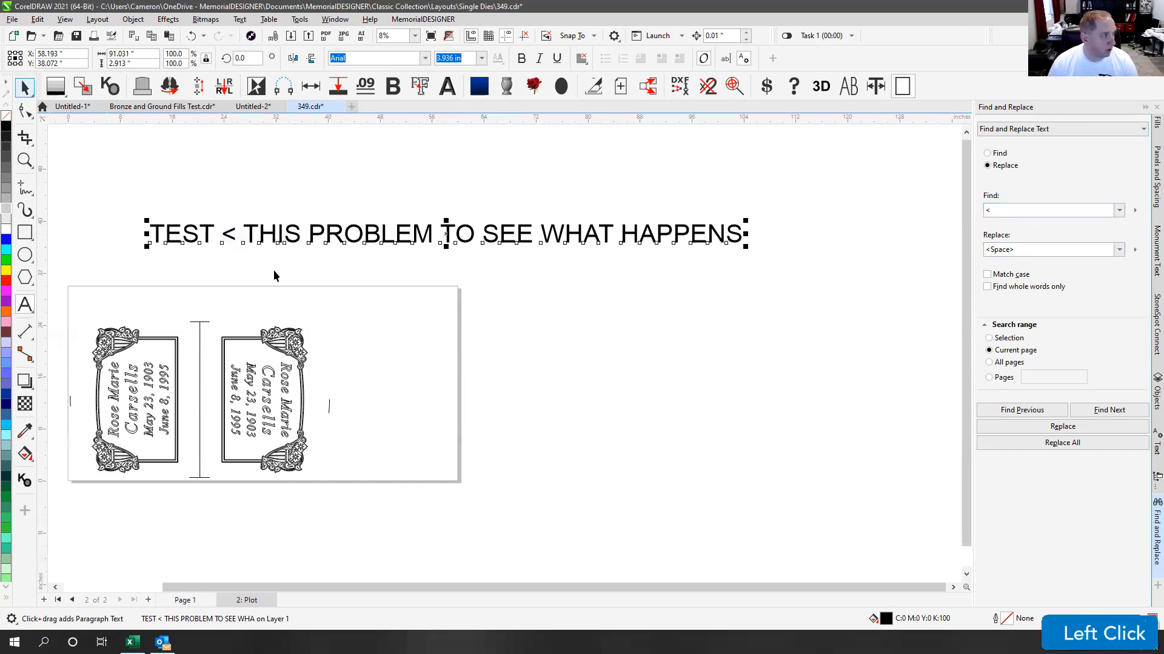
Step: Replace all '<' with a space, then zoom to fit and reselect the test line
{"action": "left_click", "coordinate": [1067, 445]}
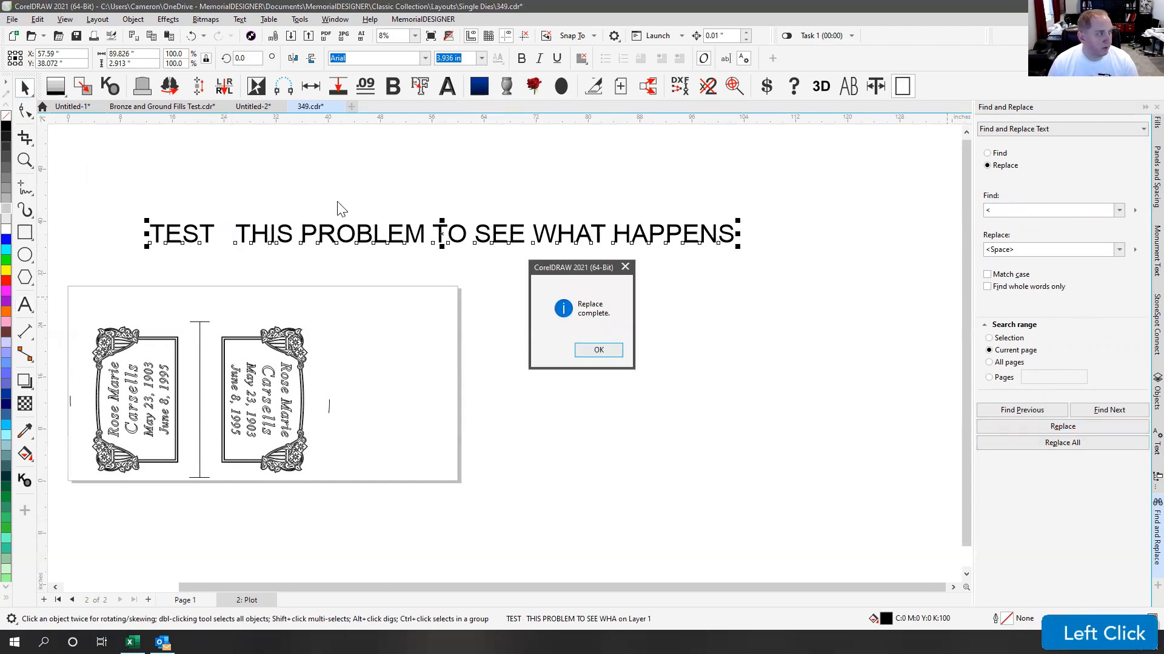
{"action": "left_click", "coordinate": [599, 351]}
{"action": "left_click", "coordinate": [599, 334]}
{"action": "key", "text": "F4"}
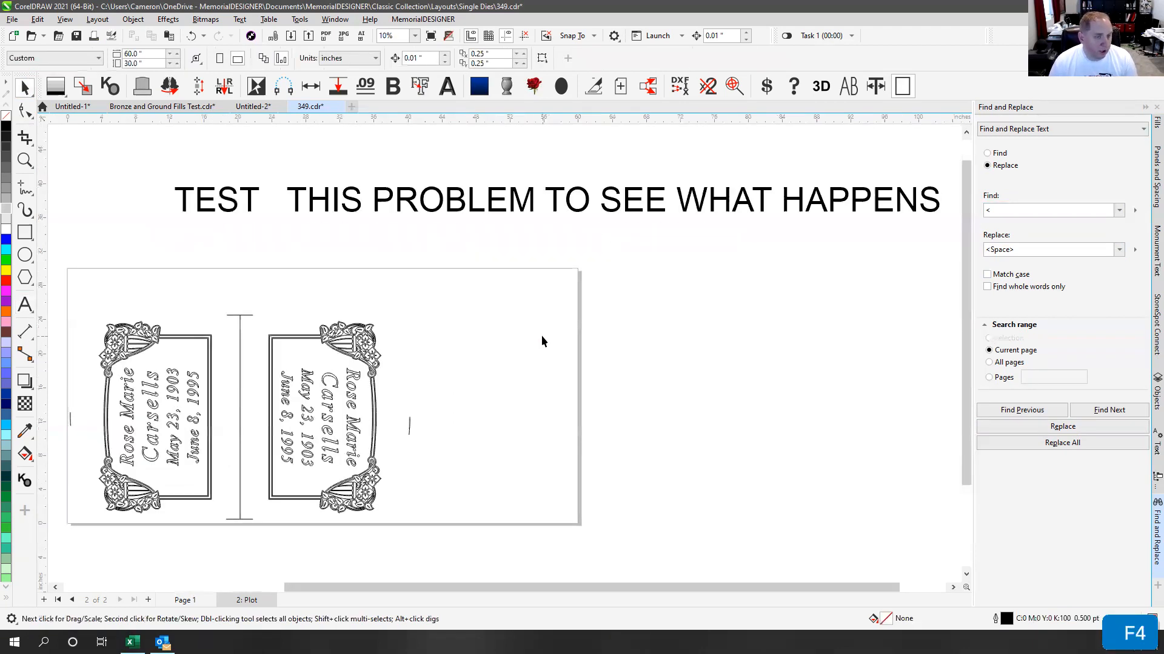
{"action": "left_click", "coordinate": [532, 201]}
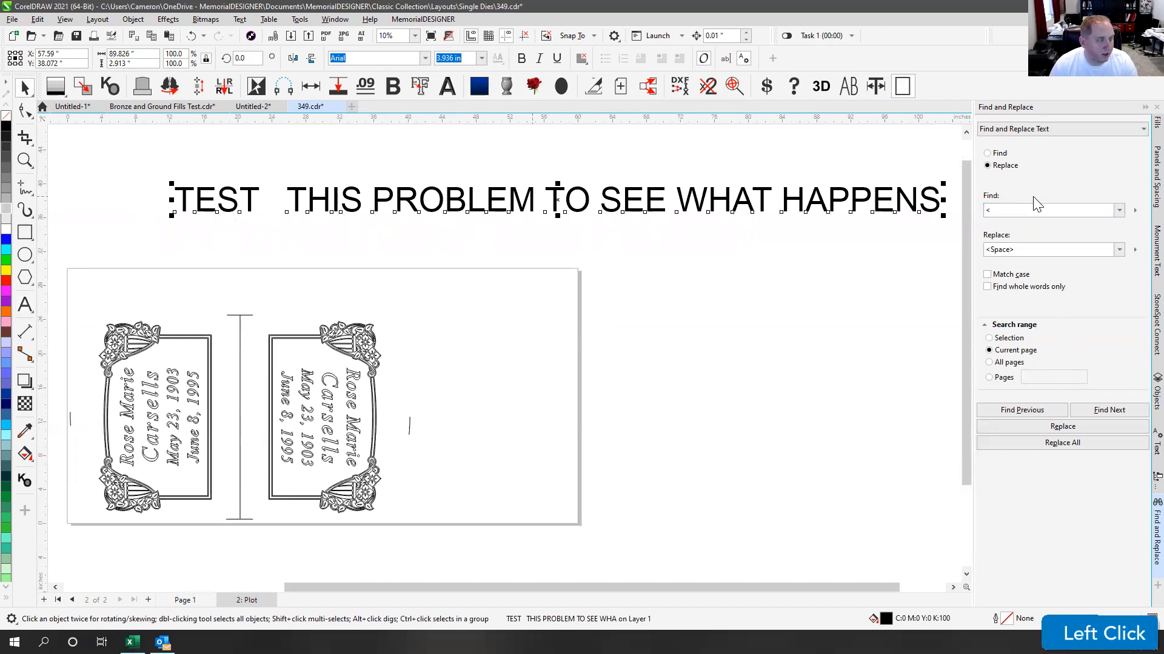
{"action": "left_click", "coordinate": [1027, 130]}
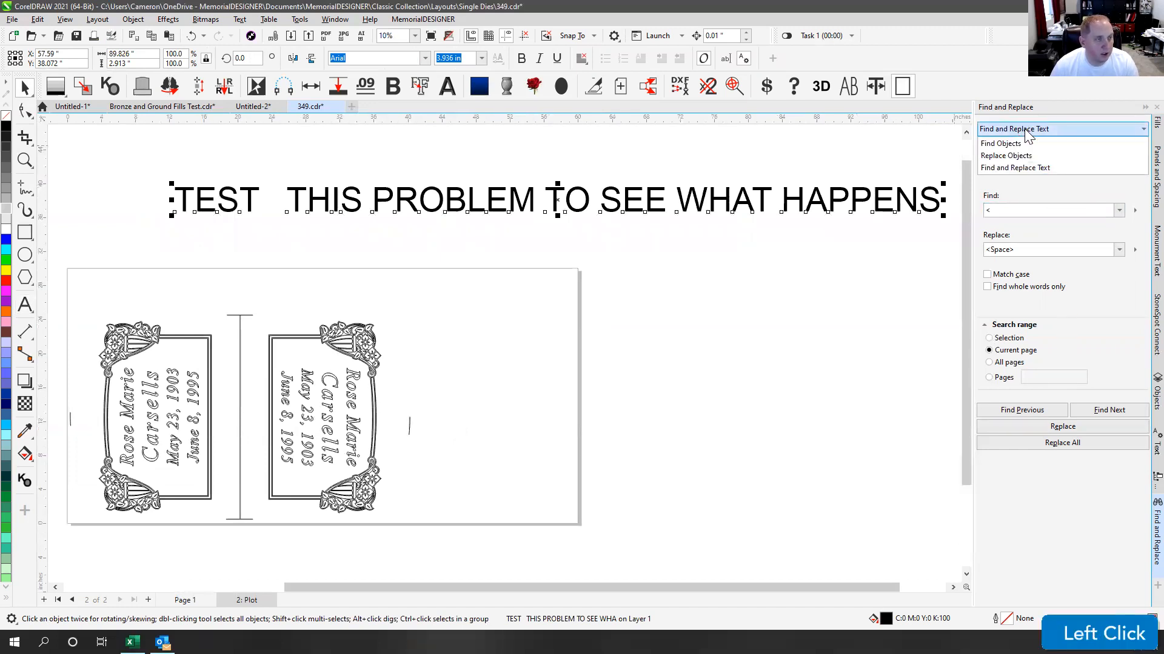
Step: Switch to finding objects and try a red outline on the vertical divider line, then undo
{"action": "left_click", "coordinate": [1001, 144]}
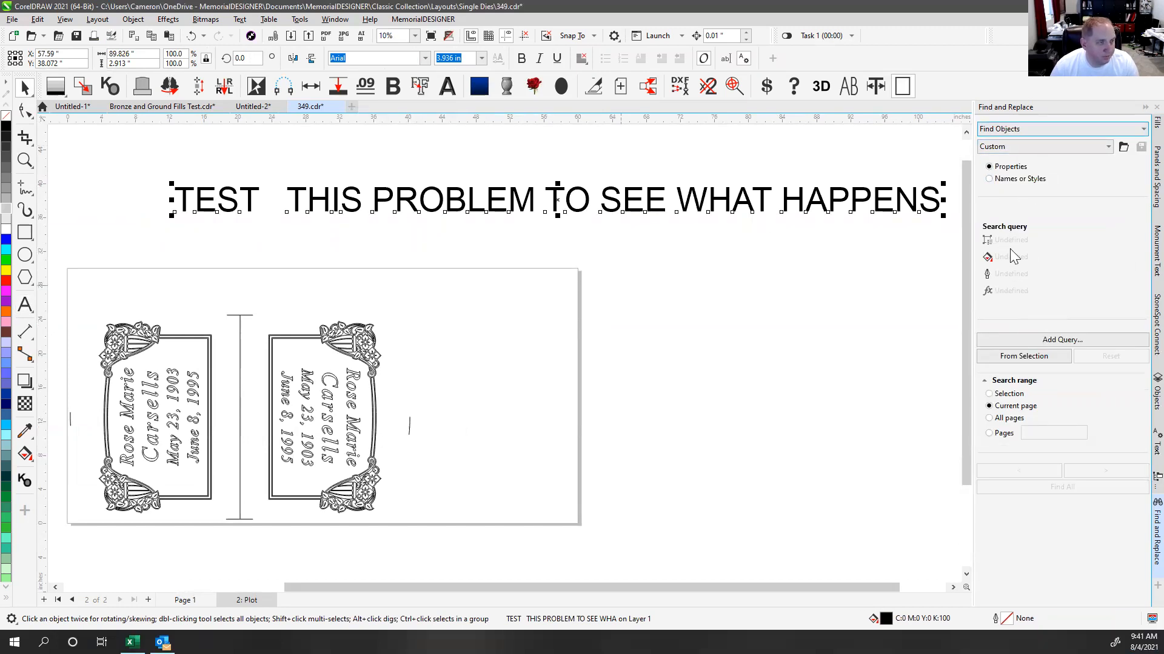
{"action": "left_click", "coordinate": [244, 316]}
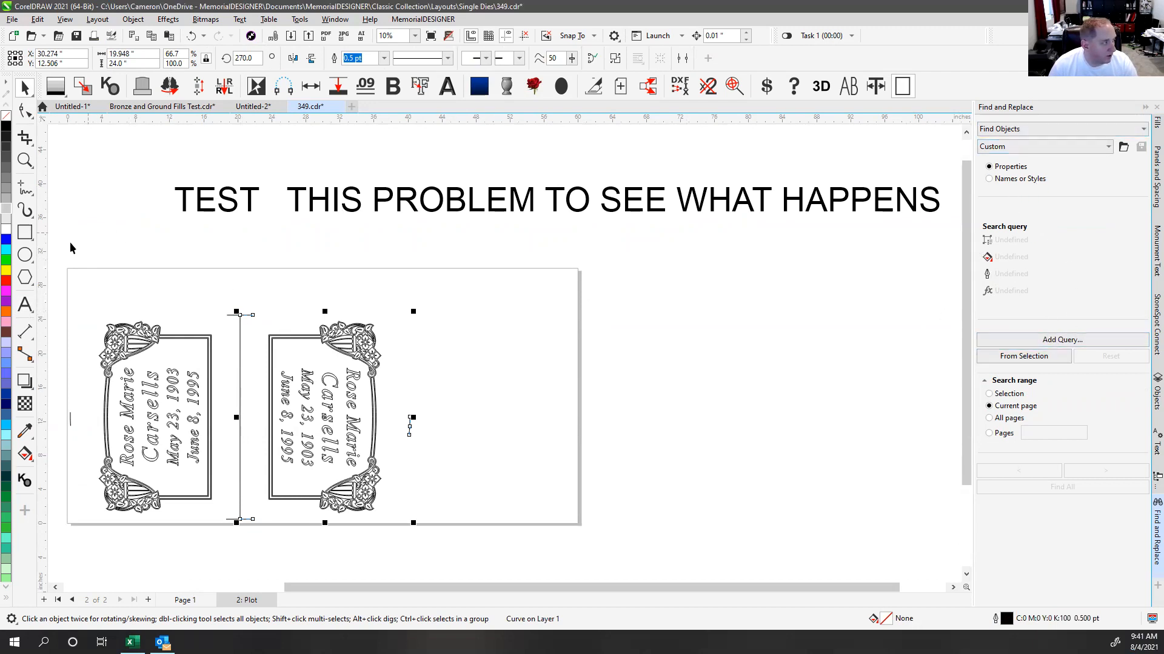
{"action": "right_click", "coordinate": [6, 280]}
{"action": "left_click", "coordinate": [249, 326]}
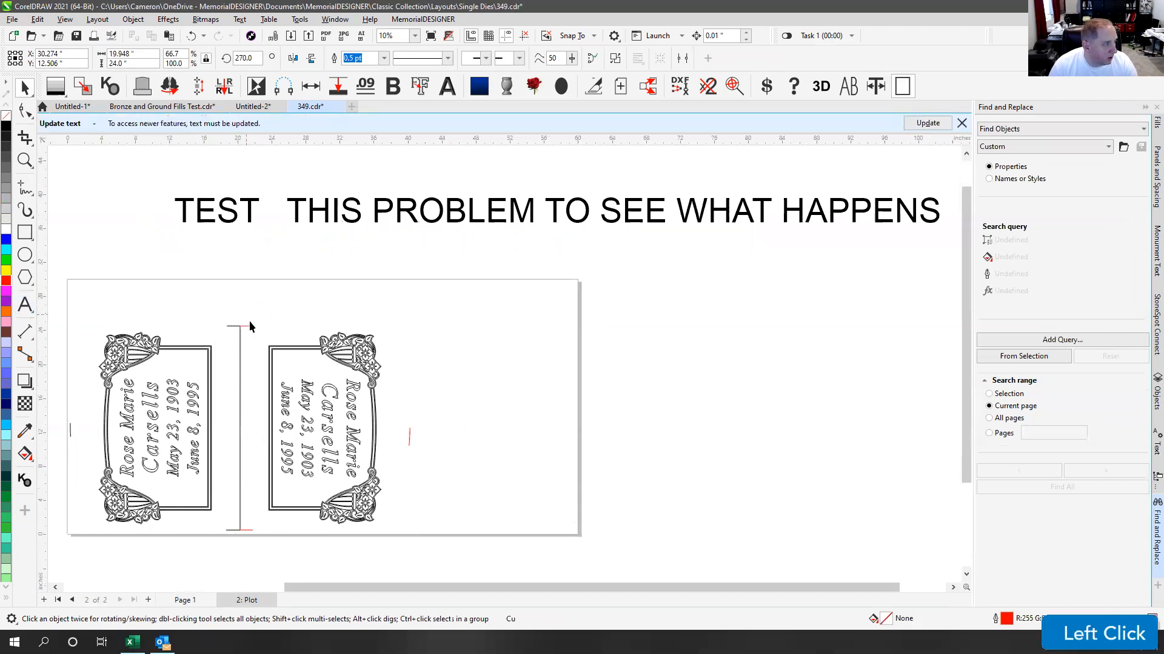
{"action": "left_click", "coordinate": [240, 329]}
{"action": "key", "text": "ctrl+z"}
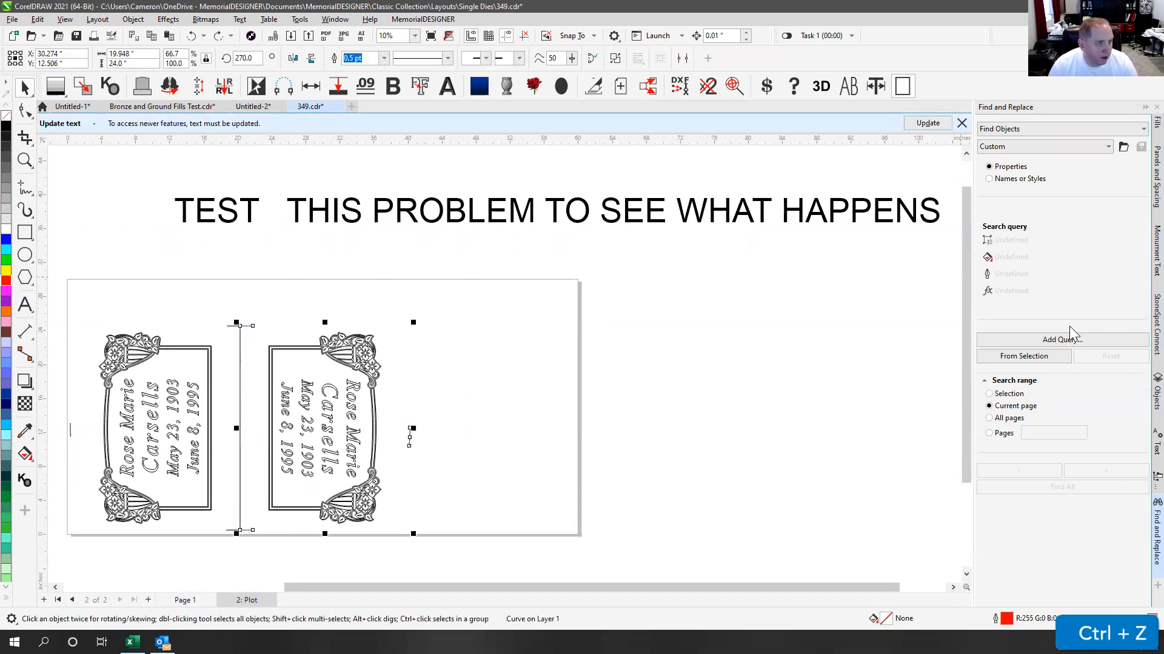
Step: Build a Find Objects query from the selected curve object
{"action": "left_click", "coordinate": [1018, 356]}
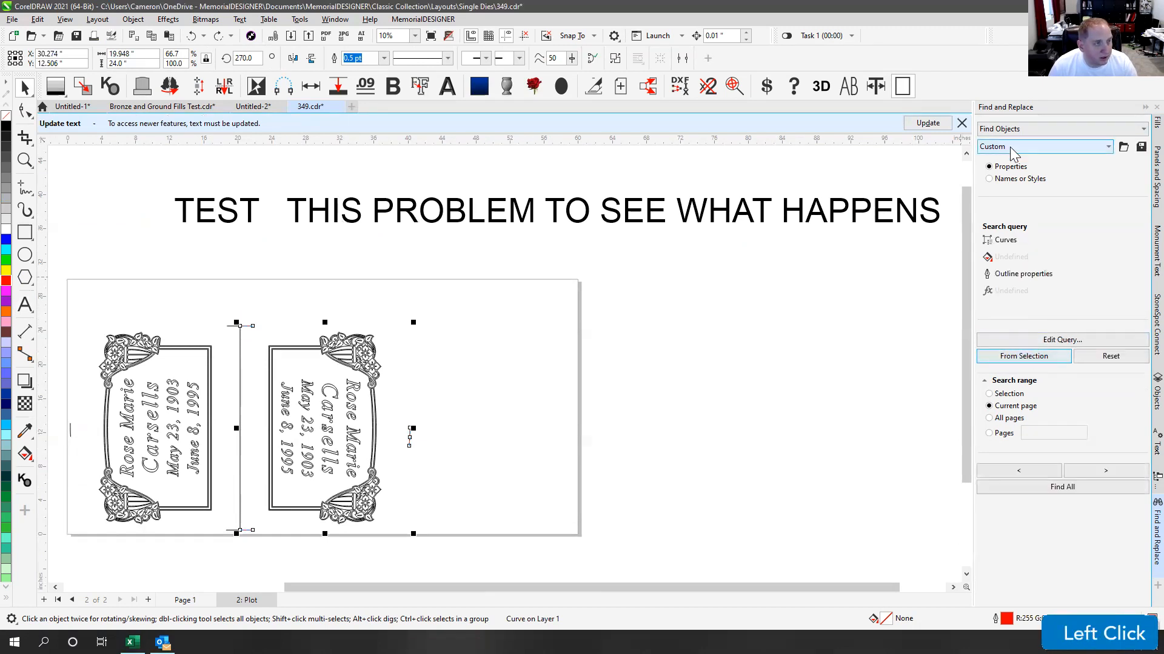
{"action": "left_click", "coordinate": [1040, 357]}
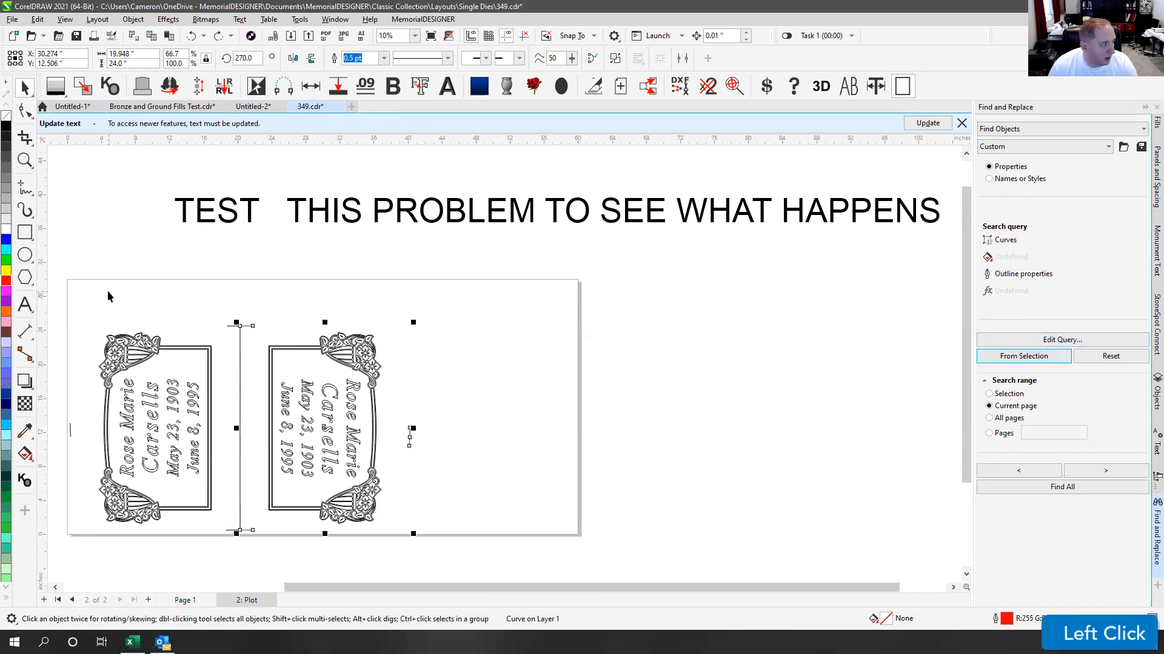
{"action": "left_click", "coordinate": [70, 430]}
{"action": "left_click", "coordinate": [70, 431]}
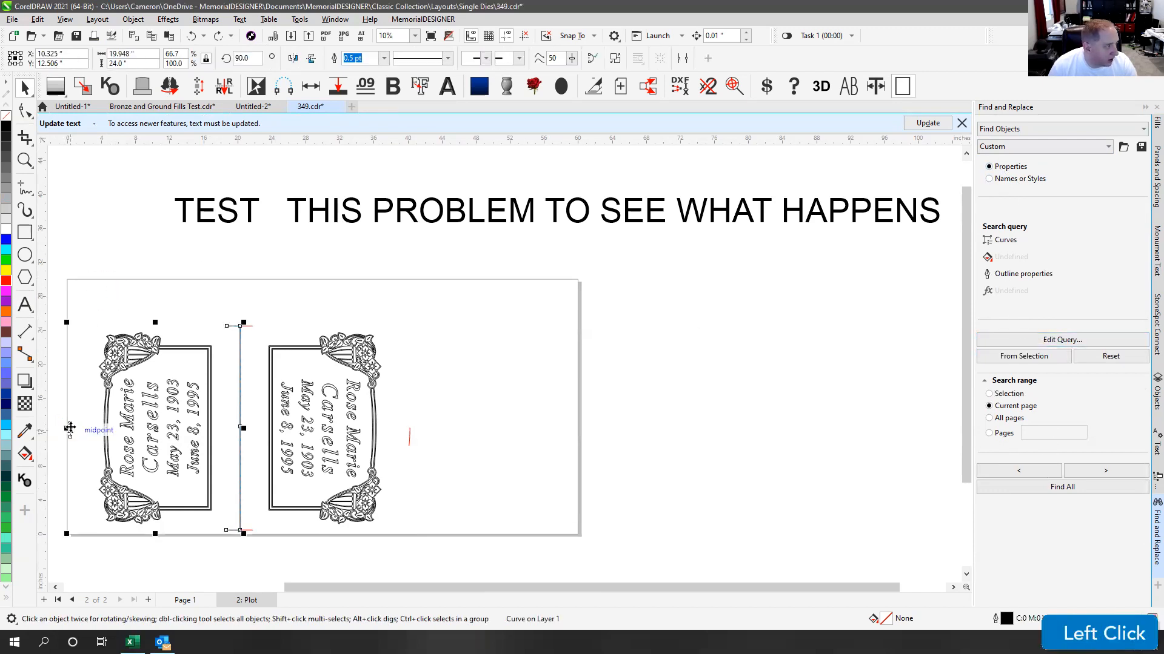
Step: Draw a small red-outlined rectangle left of the TEST line
{"action": "left_click", "coordinate": [25, 232]}
{"action": "left_click_drag", "start_coordinate": [73, 208], "coordinate": [151, 255]}
{"action": "left_click", "coordinate": [25, 89]}
{"action": "right_click", "coordinate": [6, 280]}
{"action": "left_click", "coordinate": [208, 257]}
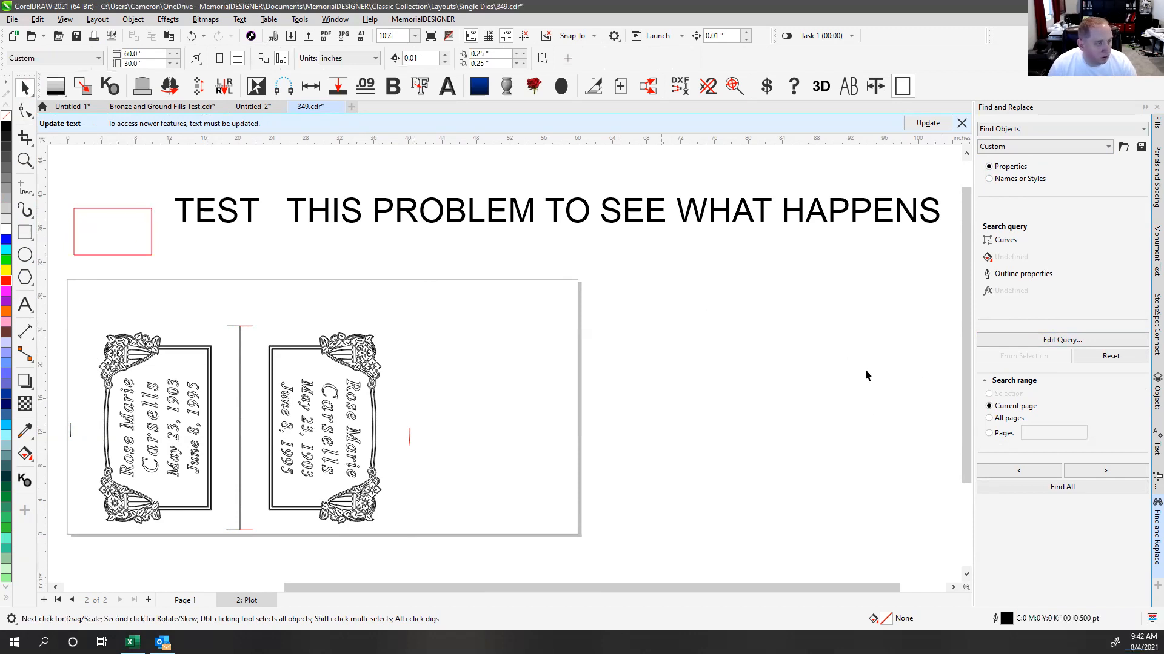
Step: Find all 22 curves matching the query, then step through them with Find Next
{"action": "left_click", "coordinate": [1073, 484]}
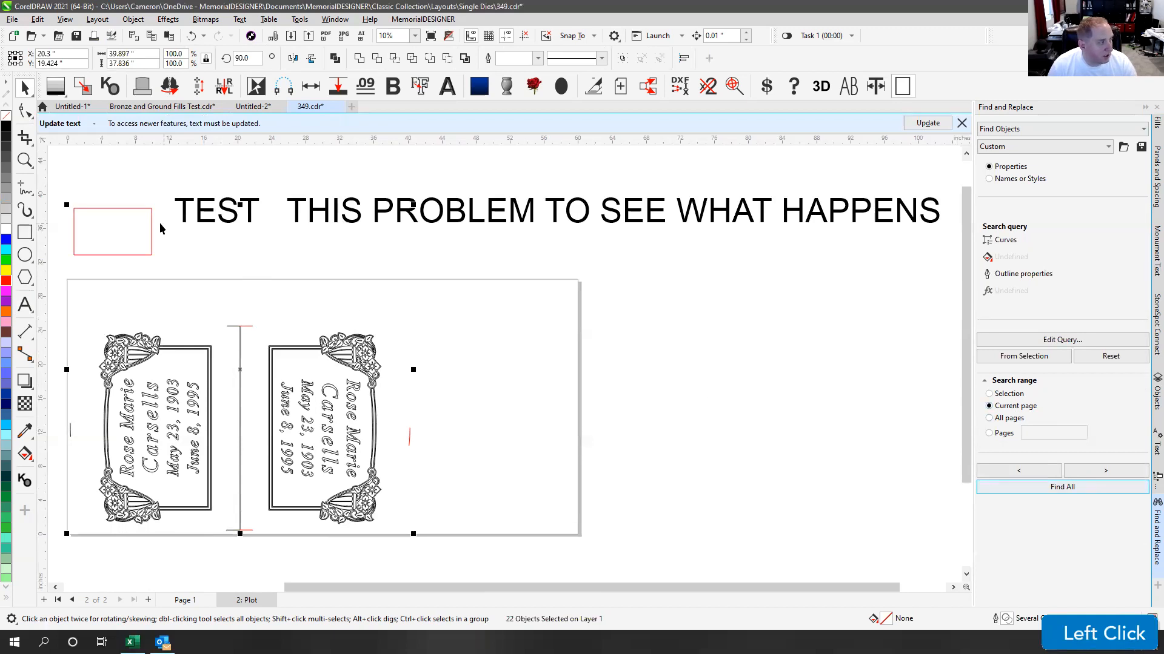
{"action": "left_click", "coordinate": [122, 208]}
{"action": "left_click", "coordinate": [122, 209]}
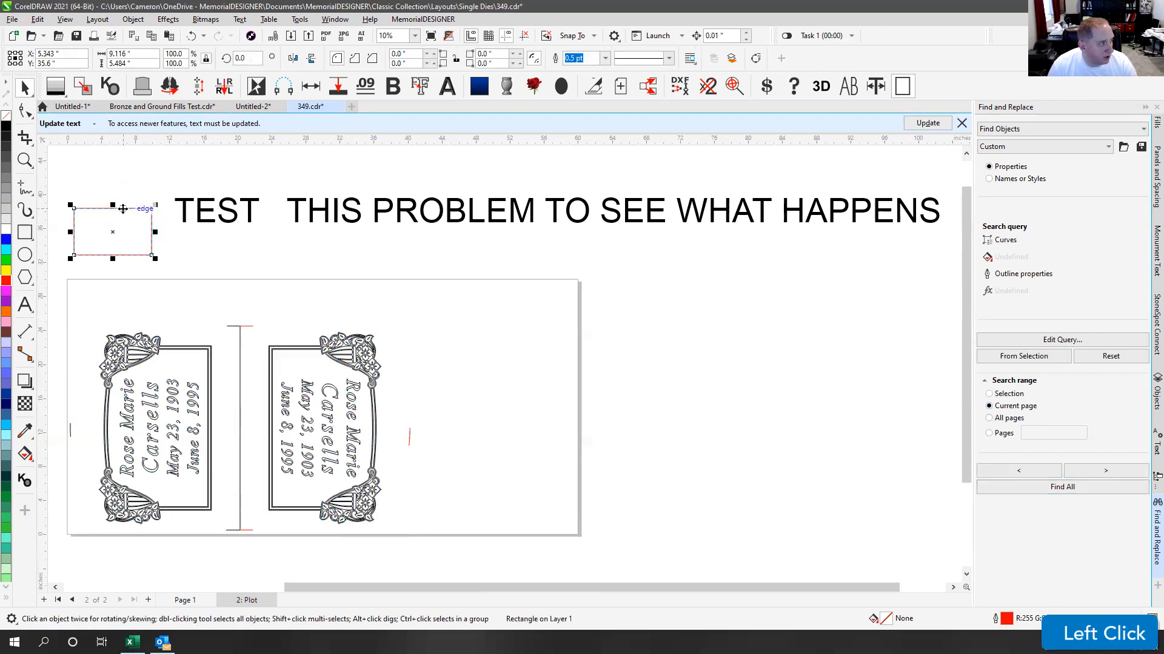
{"action": "left_click", "coordinate": [256, 325]}
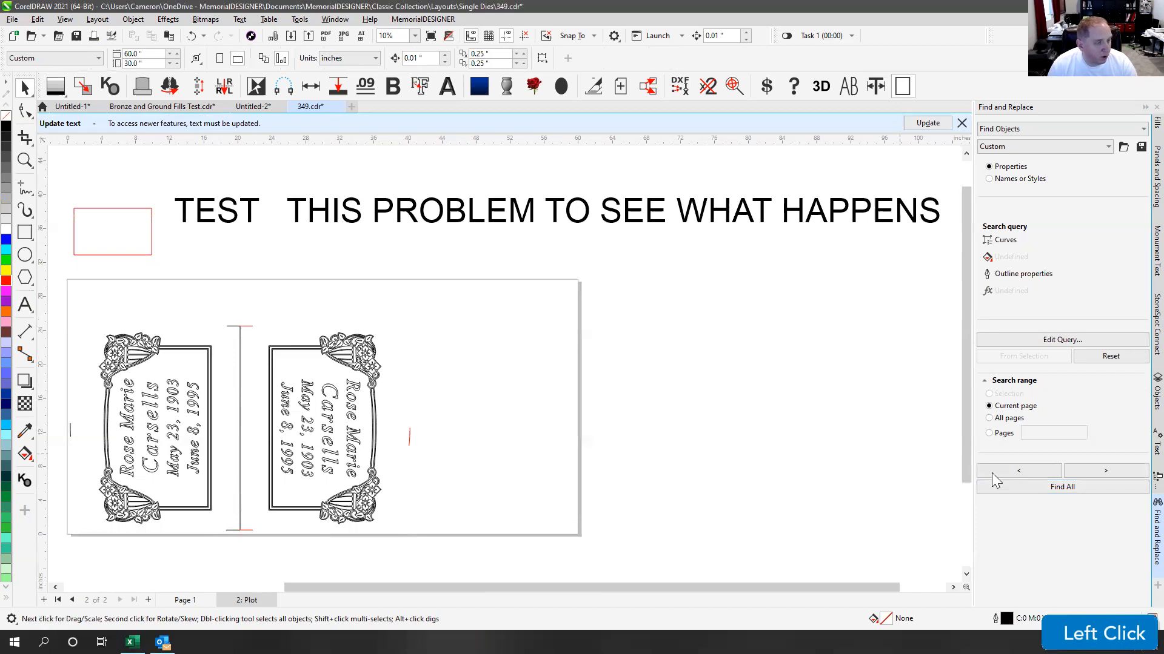
{"action": "left_click", "coordinate": [1106, 470]}
{"action": "left_click", "coordinate": [1107, 470]}
{"action": "left_click", "coordinate": [1106, 470]}
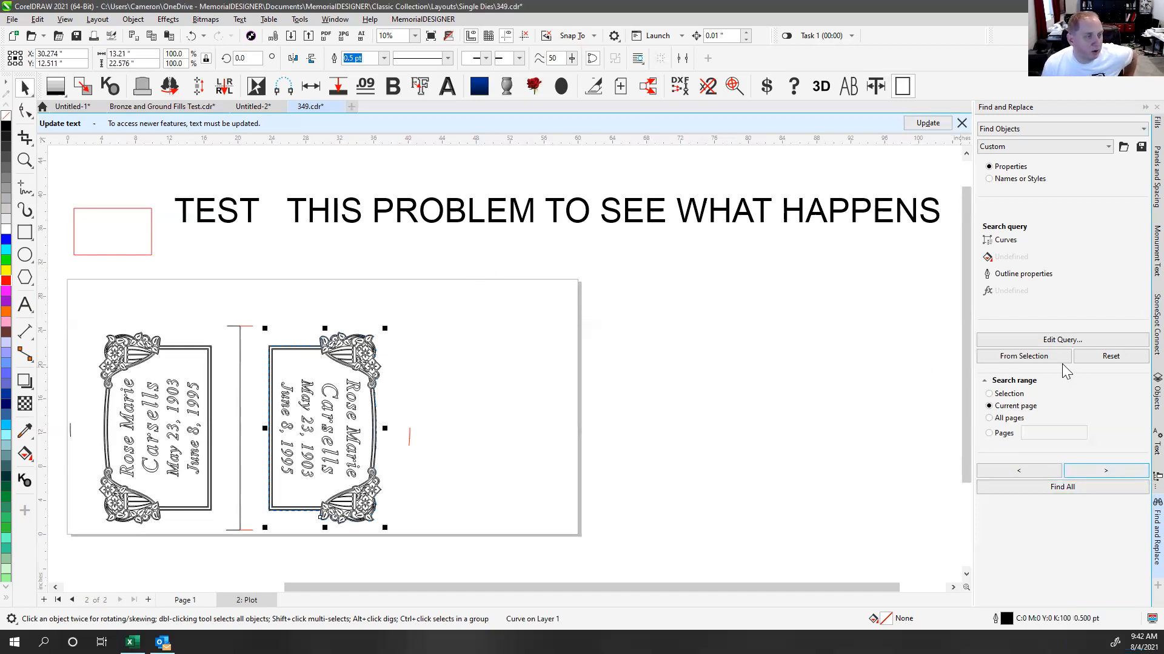
{"action": "left_click", "coordinate": [1065, 343]}
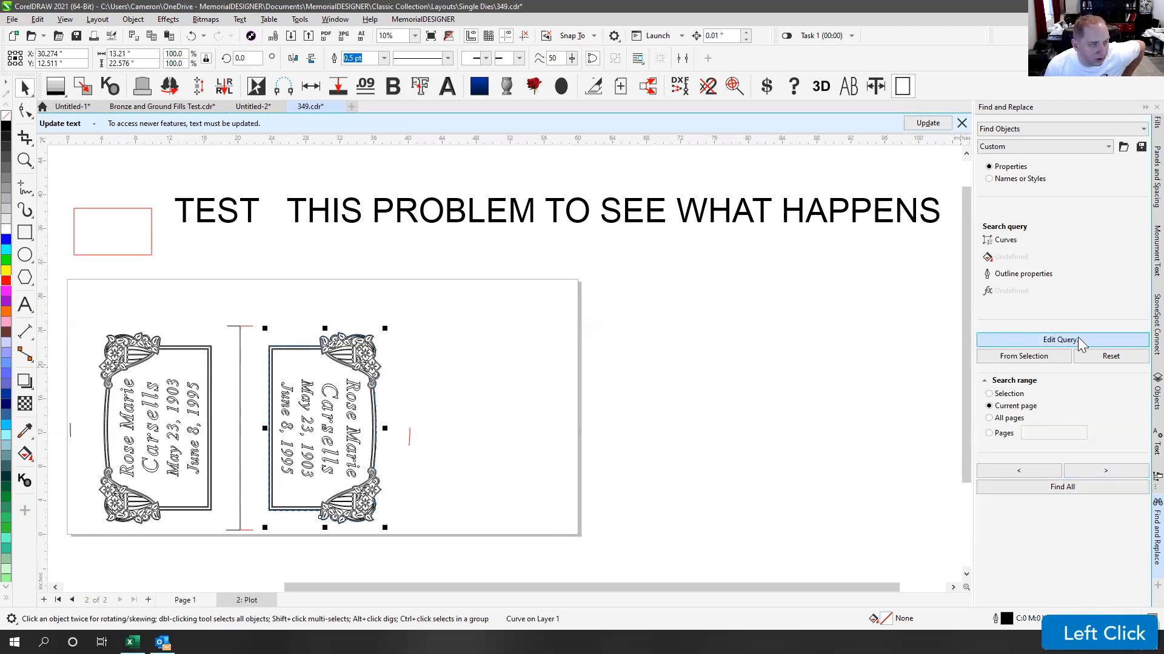
{"action": "left_click", "coordinate": [1081, 343]}
{"action": "left_click_drag", "start_coordinate": [502, 228], "coordinate": [508, 325]}
{"action": "left_click", "coordinate": [435, 280]}
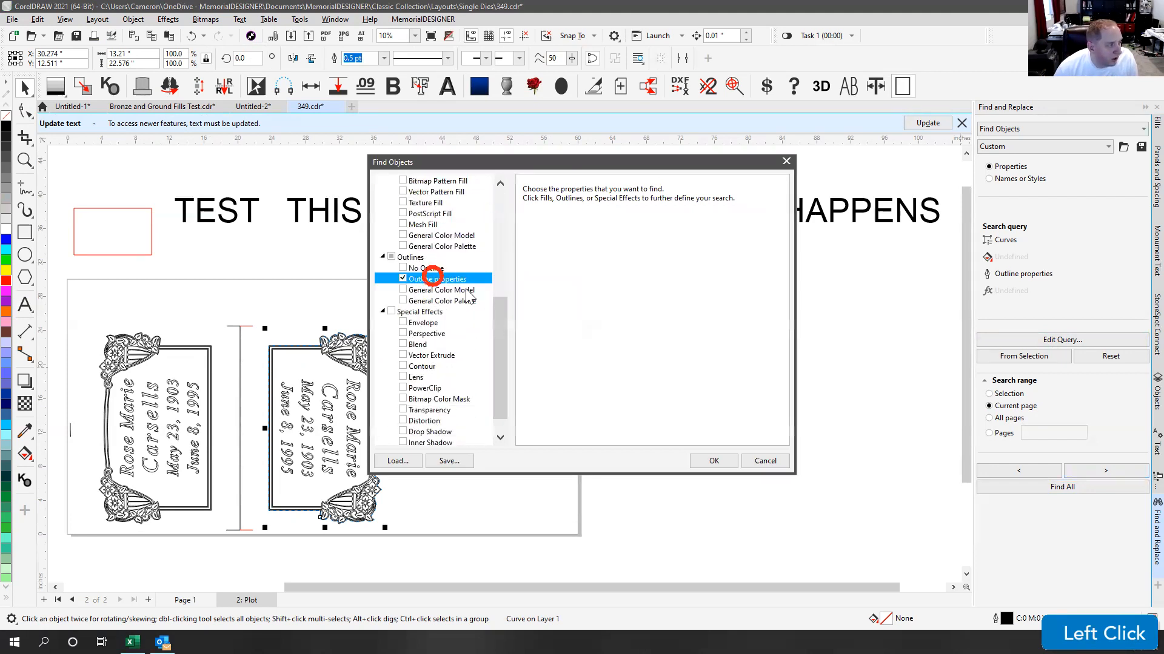
{"action": "left_click_drag", "start_coordinate": [499, 369], "coordinate": [498, 260]}
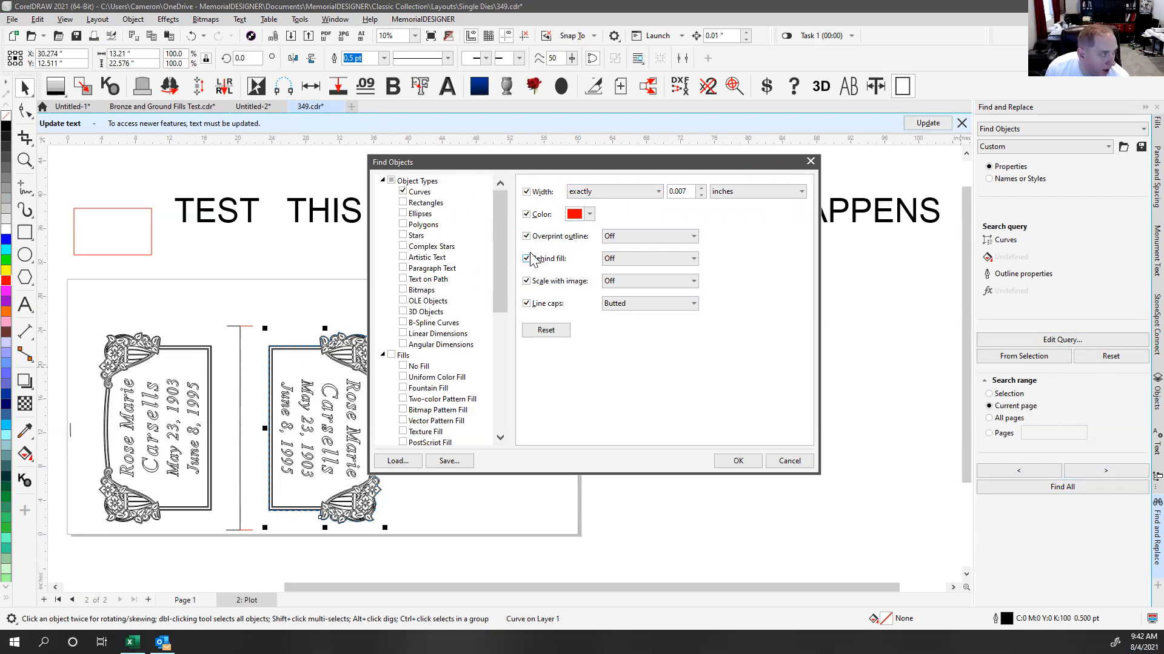
{"action": "left_click", "coordinate": [504, 231]}
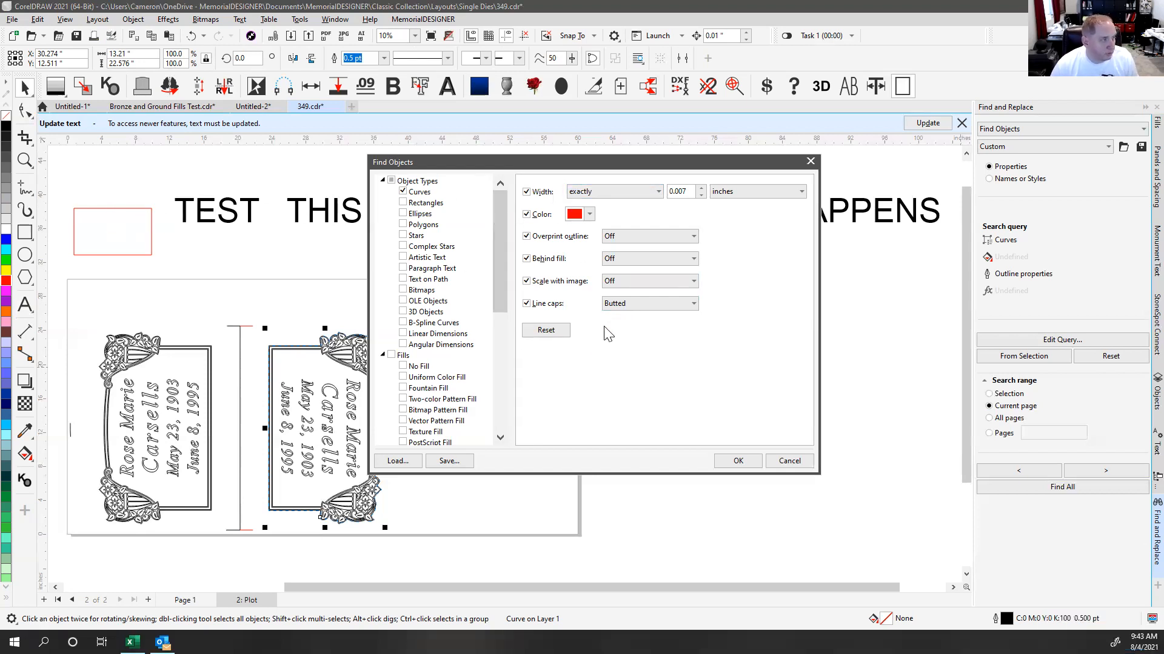
{"action": "left_click", "coordinate": [783, 461]}
{"action": "left_click", "coordinate": [694, 281]}
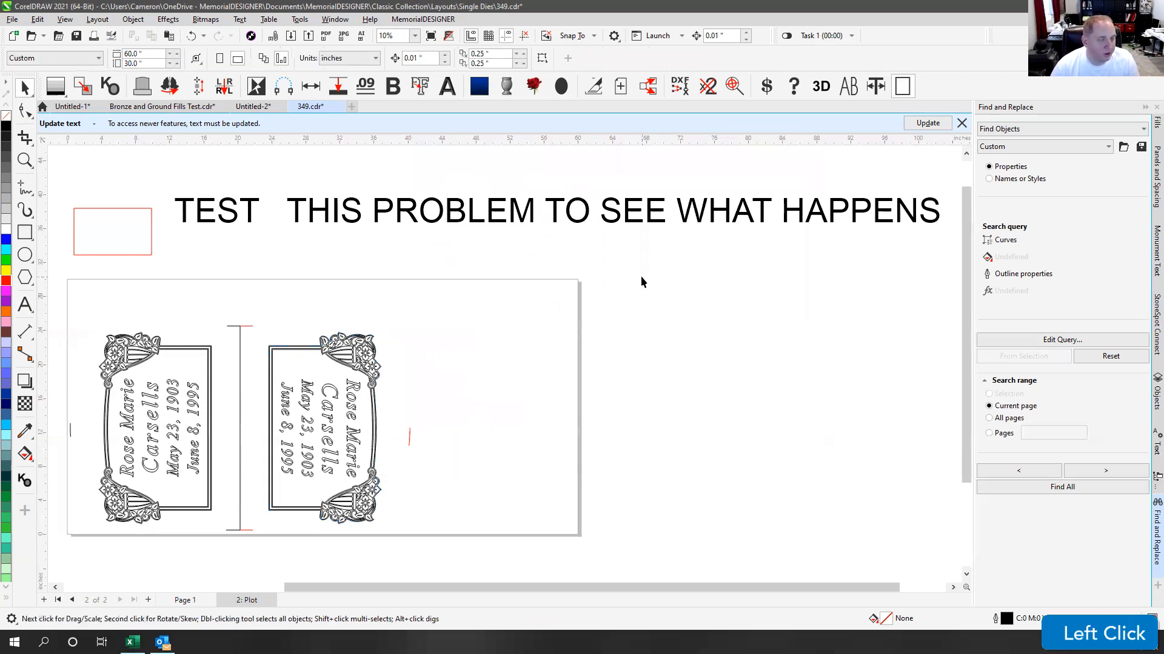
{"action": "left_click", "coordinate": [552, 202]}
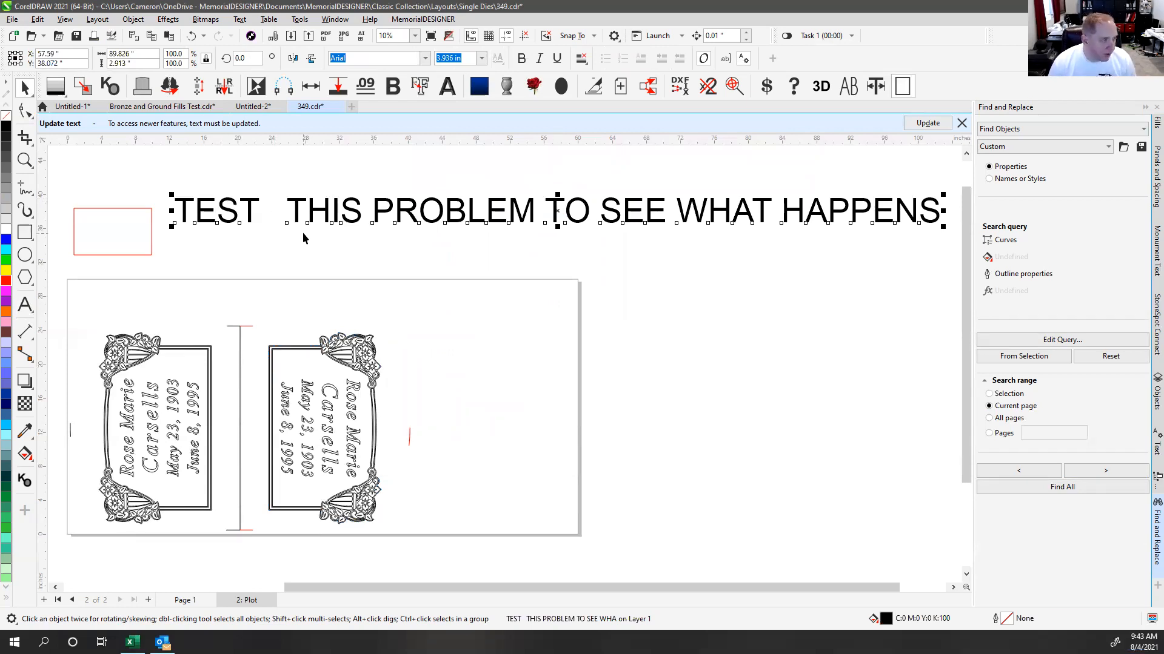
{"action": "left_click", "coordinate": [338, 239]}
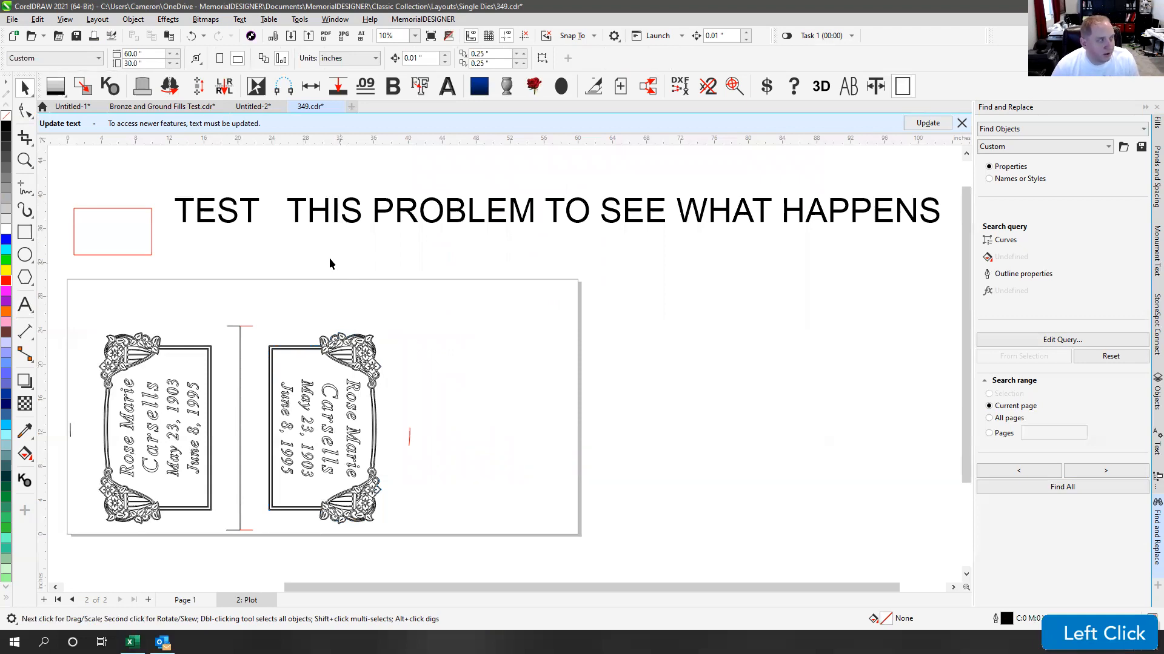
{"action": "left_click", "coordinate": [65, 20]}
{"action": "mouse_move", "coordinate": [37, 19]}
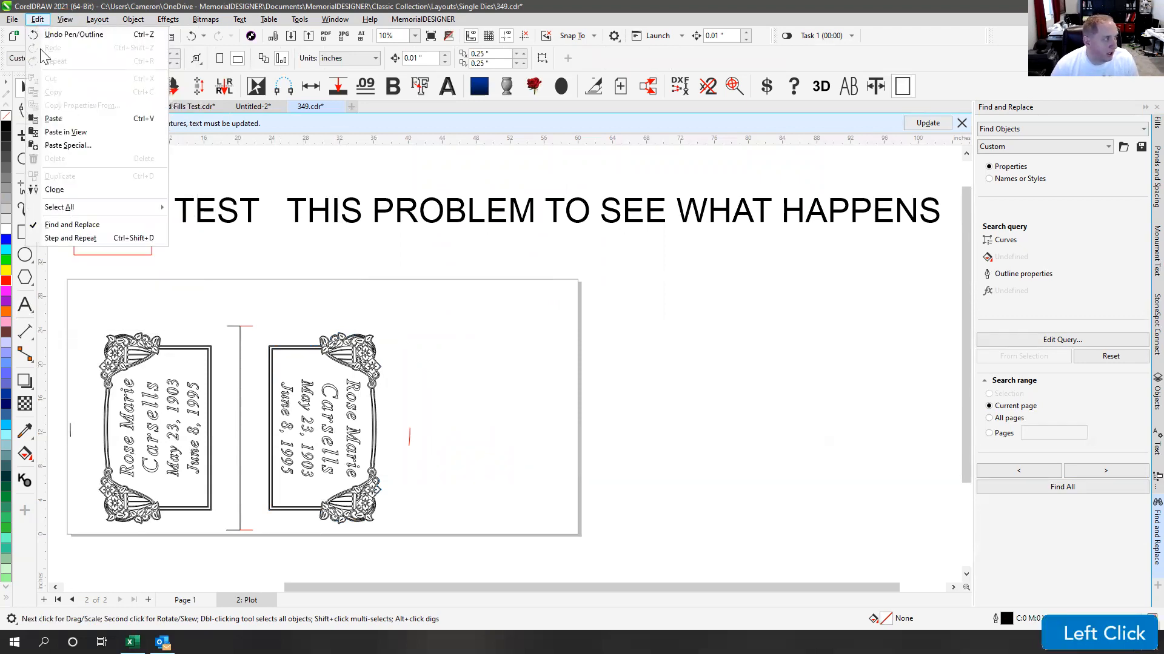
{"action": "mouse_move", "coordinate": [109, 207]}
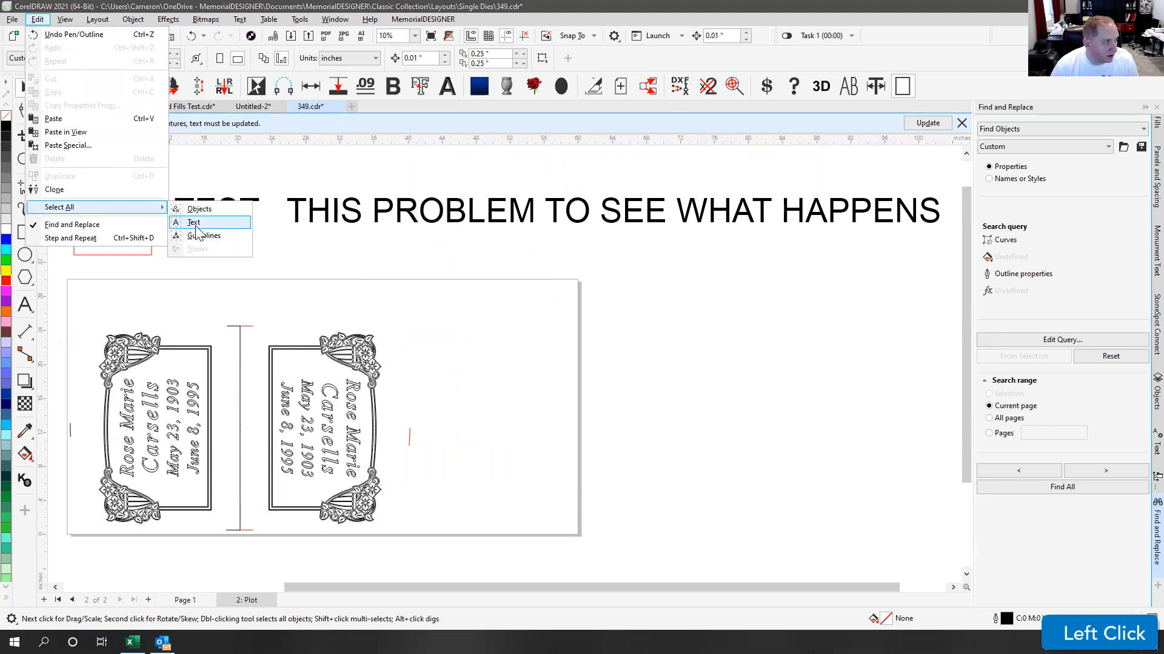
{"action": "left_click", "coordinate": [201, 224]}
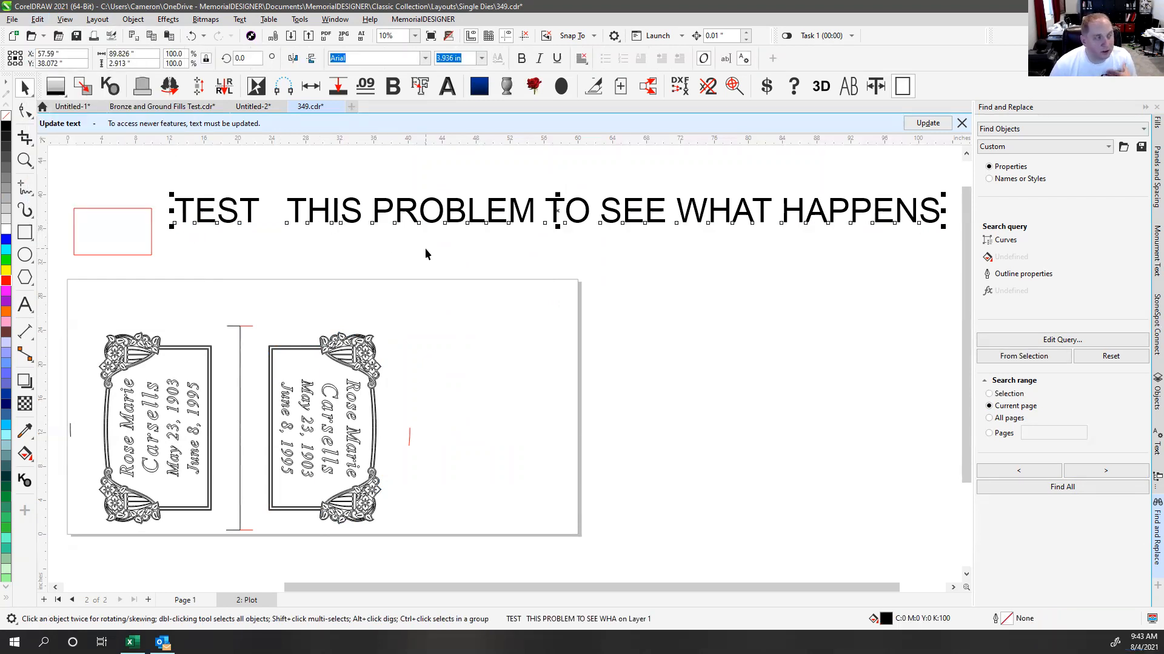
{"action": "left_click", "coordinate": [468, 172]}
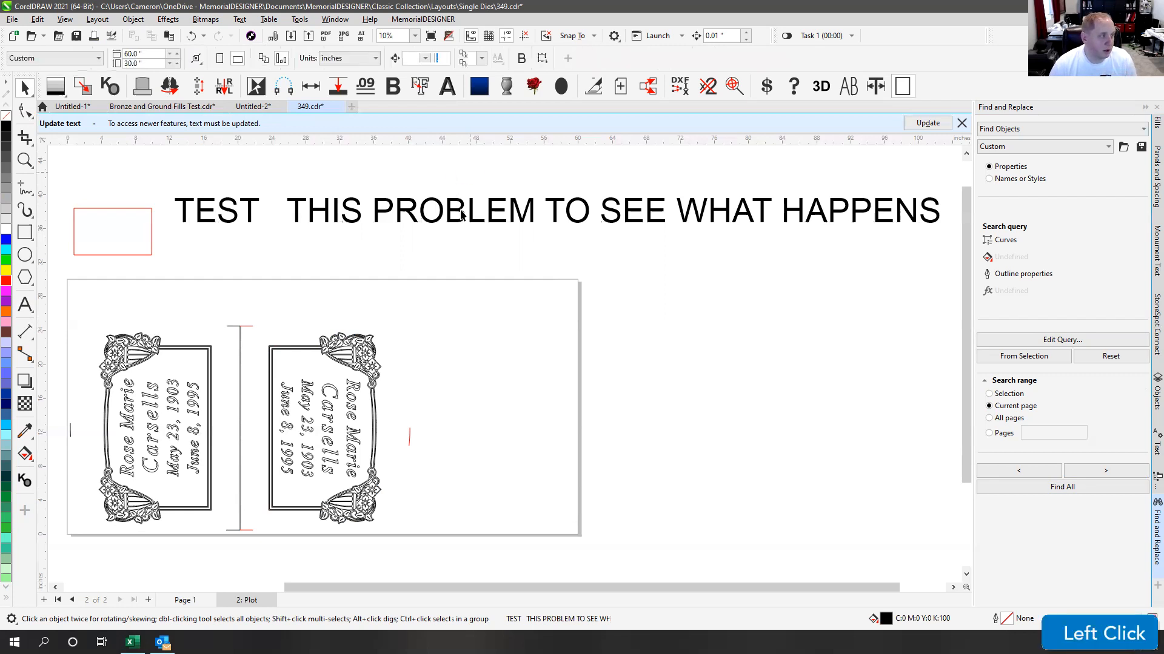
{"action": "left_click", "coordinate": [548, 171]}
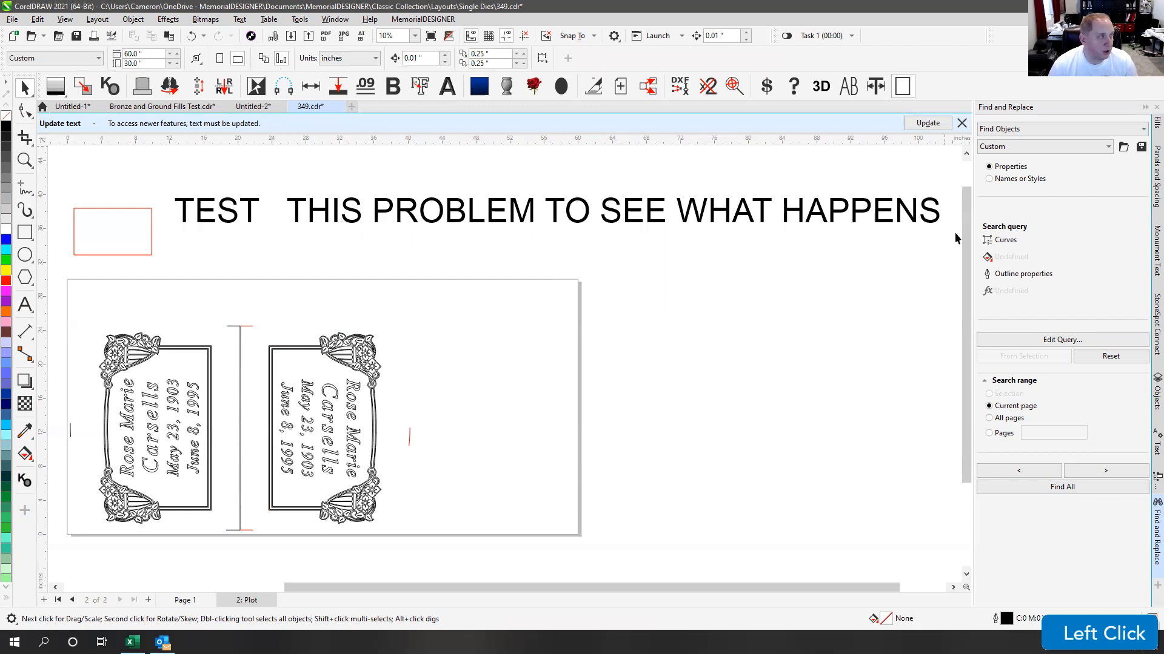
{"action": "left_click", "coordinate": [247, 176]}
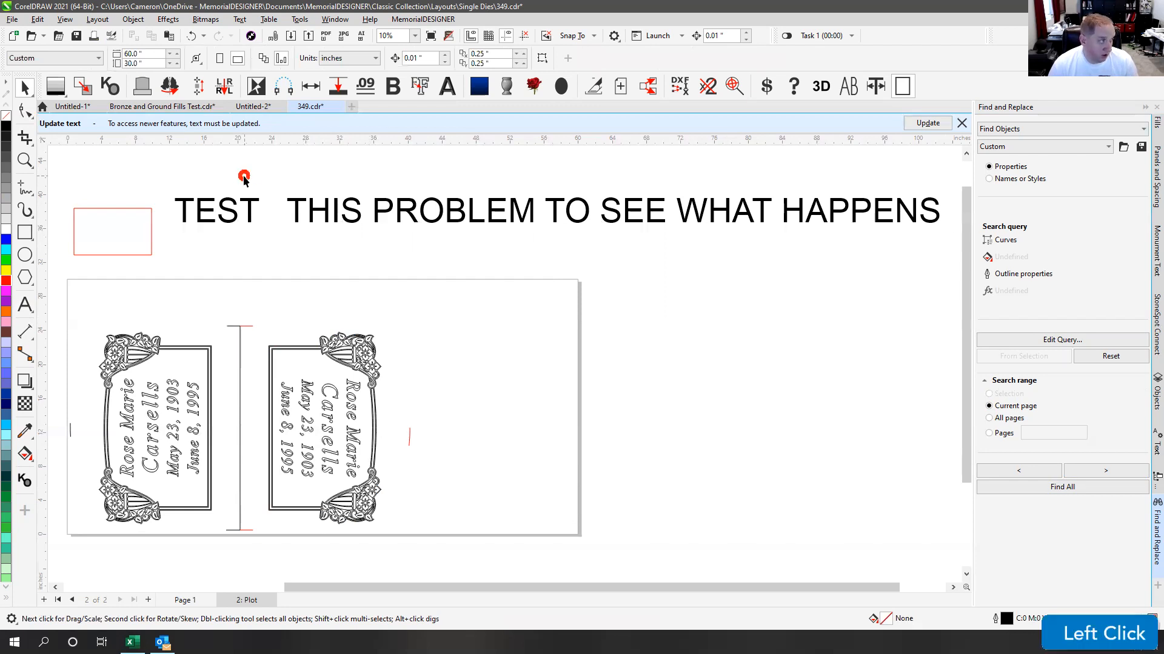
{"action": "left_click", "coordinate": [38, 19]}
{"action": "mouse_move", "coordinate": [84, 206]}
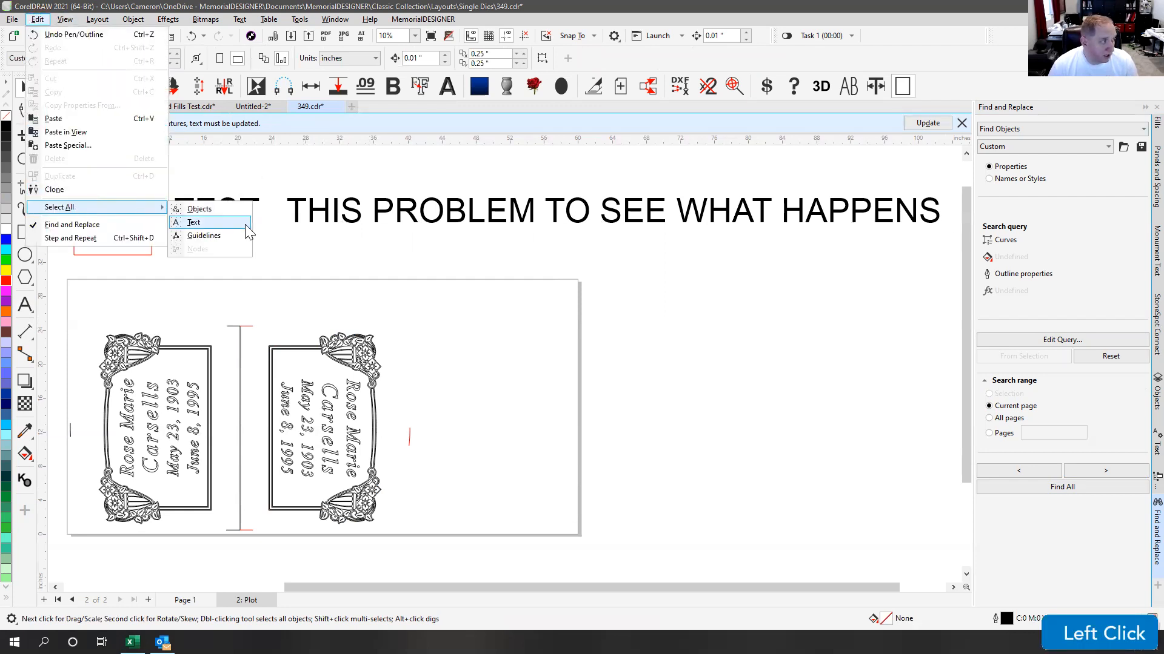
{"action": "left_click", "coordinate": [200, 212]}
{"action": "left_click", "coordinate": [206, 228]}
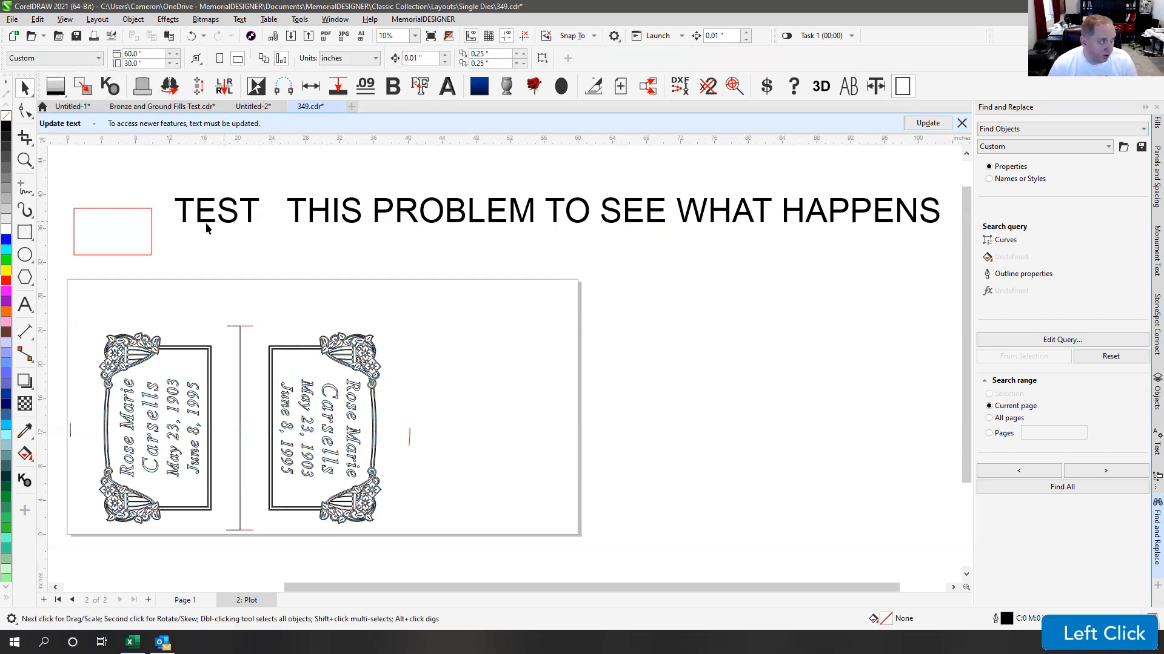
{"action": "left_click", "coordinate": [151, 208]}
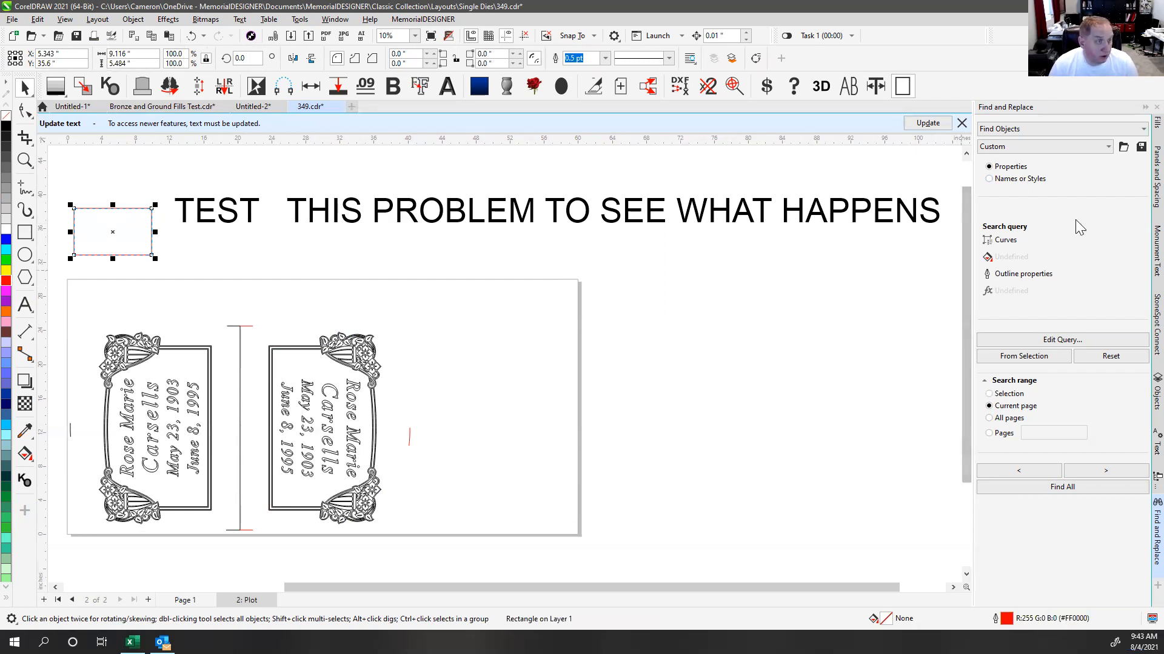
Step: Set Find and Replace to Replace Objects by outline properties, matching outline width 0.0078125 in
{"action": "left_click", "coordinate": [1022, 130]}
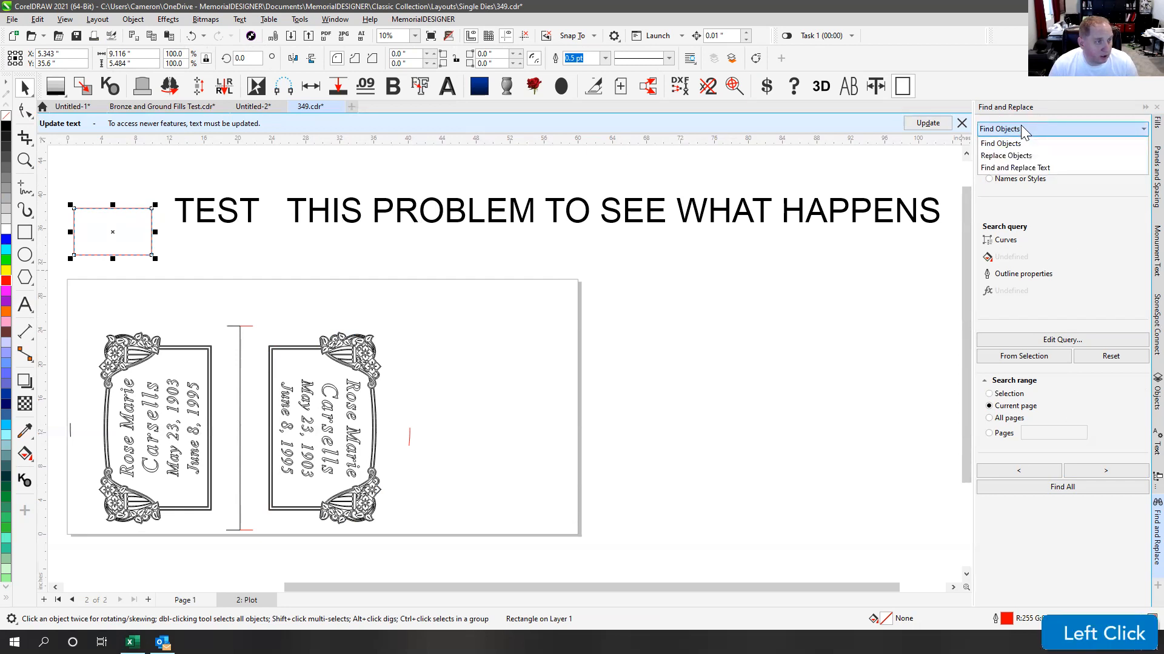
{"action": "left_click", "coordinate": [1003, 155]}
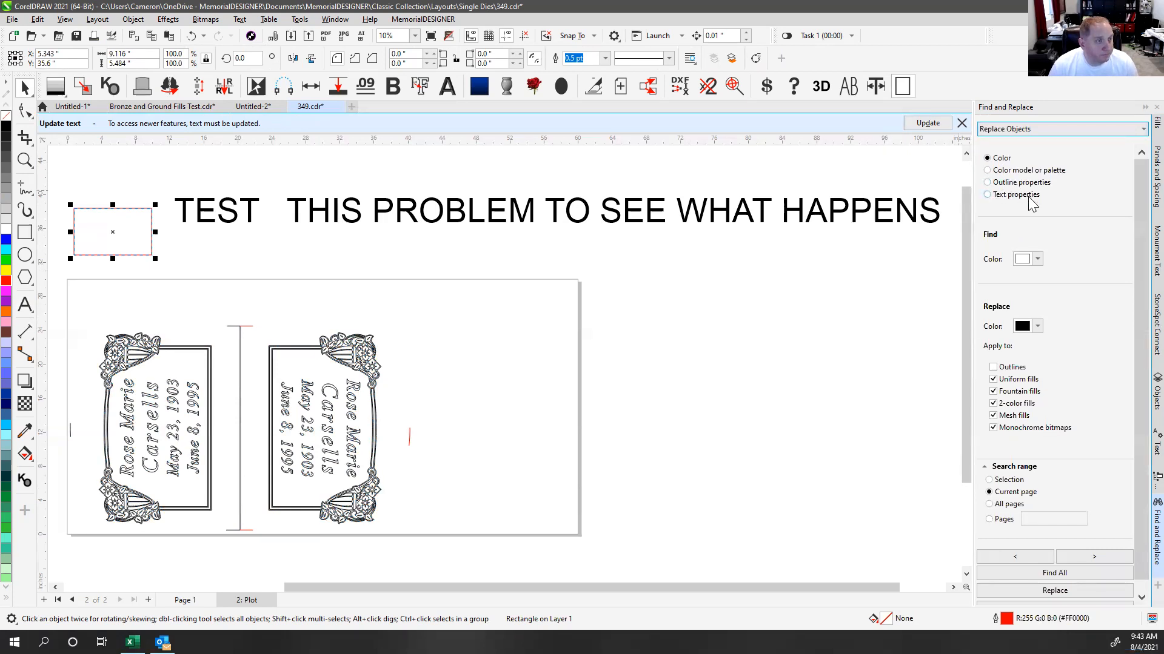
{"action": "left_click", "coordinate": [987, 183]}
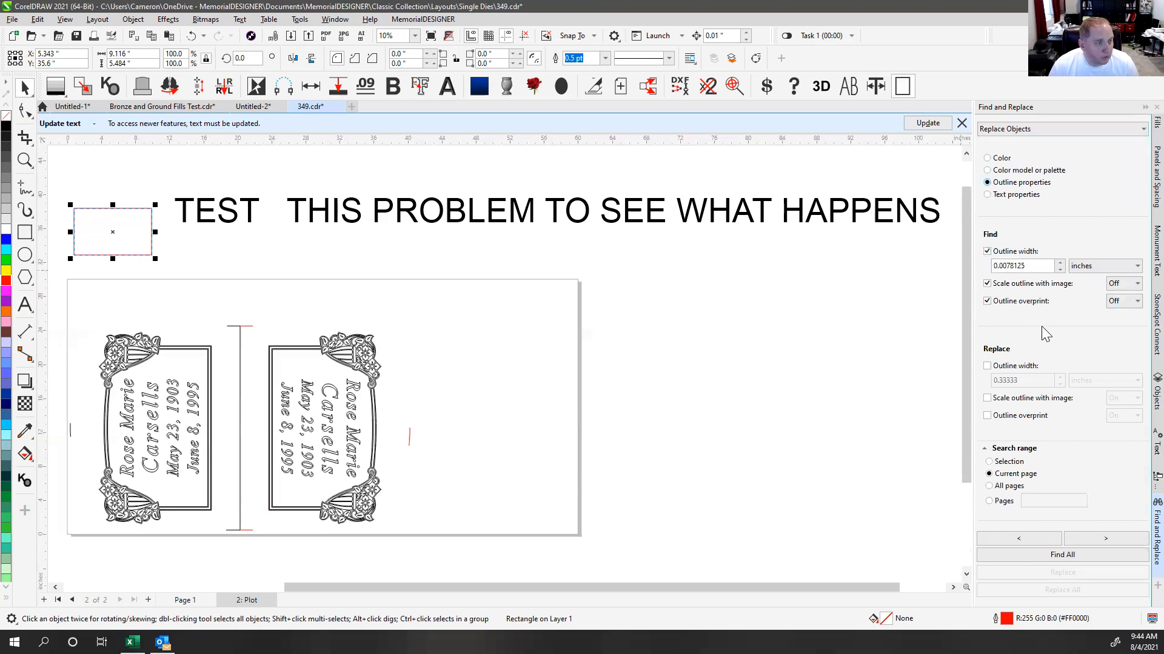
{"action": "scroll", "coordinate": [1038, 323], "scroll_direction": "down", "scroll_amount": 1}
{"action": "scroll", "coordinate": [1039, 324], "scroll_direction": "up", "scroll_amount": 1}
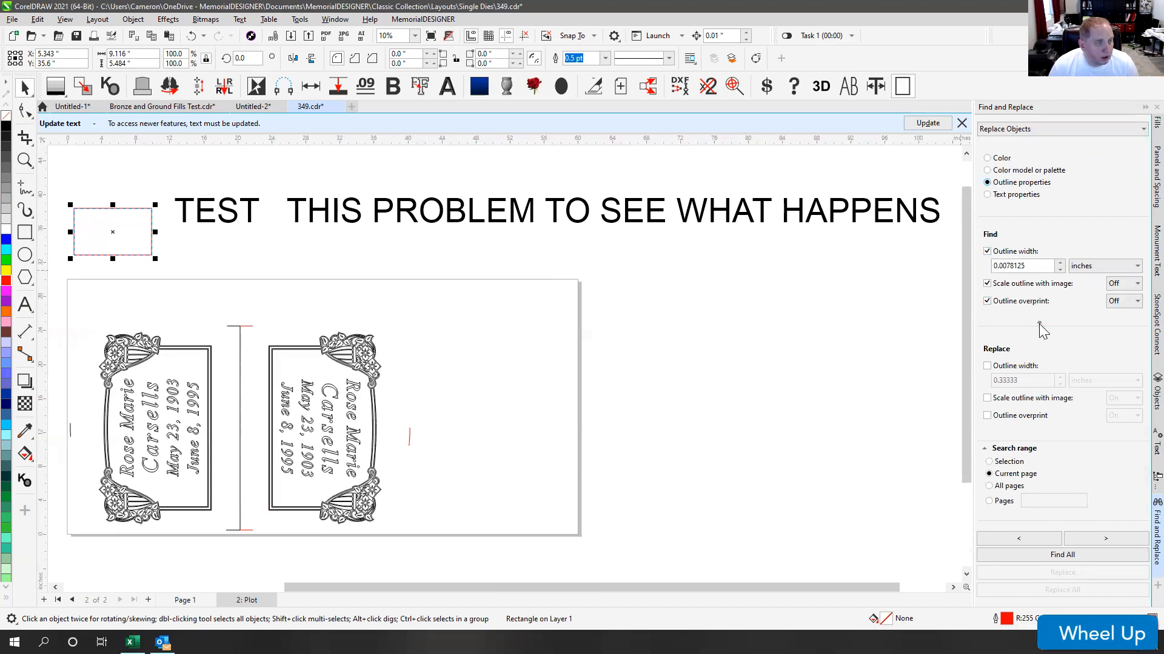
{"action": "left_click", "coordinate": [987, 252]}
{"action": "left_click", "coordinate": [987, 252]}
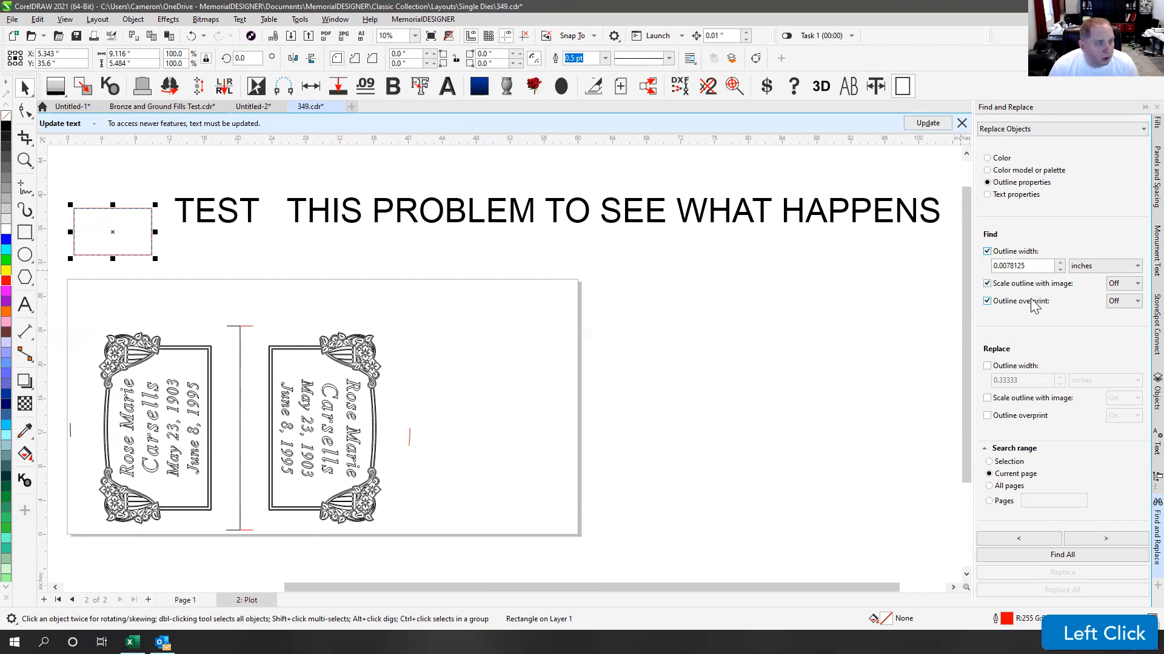
{"action": "left_click", "coordinate": [1057, 269]}
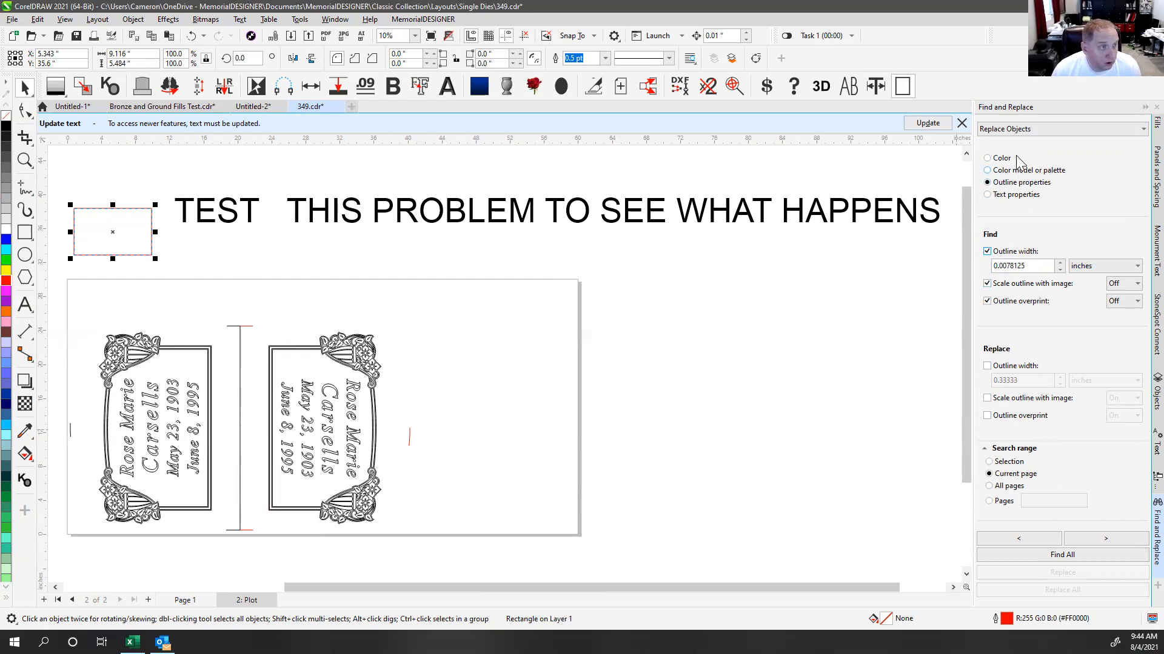
Step: Step through the matching objects with Find Next, then collapse the docker
{"action": "scroll", "coordinate": [1066, 386], "scroll_direction": "down", "scroll_amount": 2}
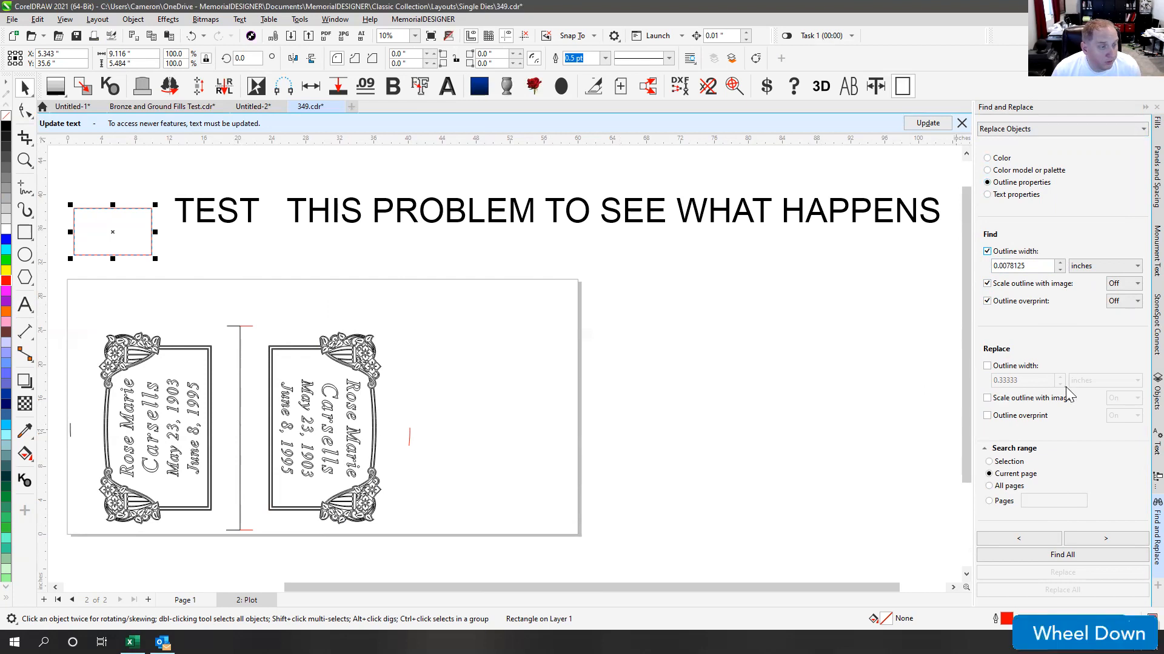
{"action": "left_click", "coordinate": [1103, 540]}
{"action": "left_click", "coordinate": [816, 301]}
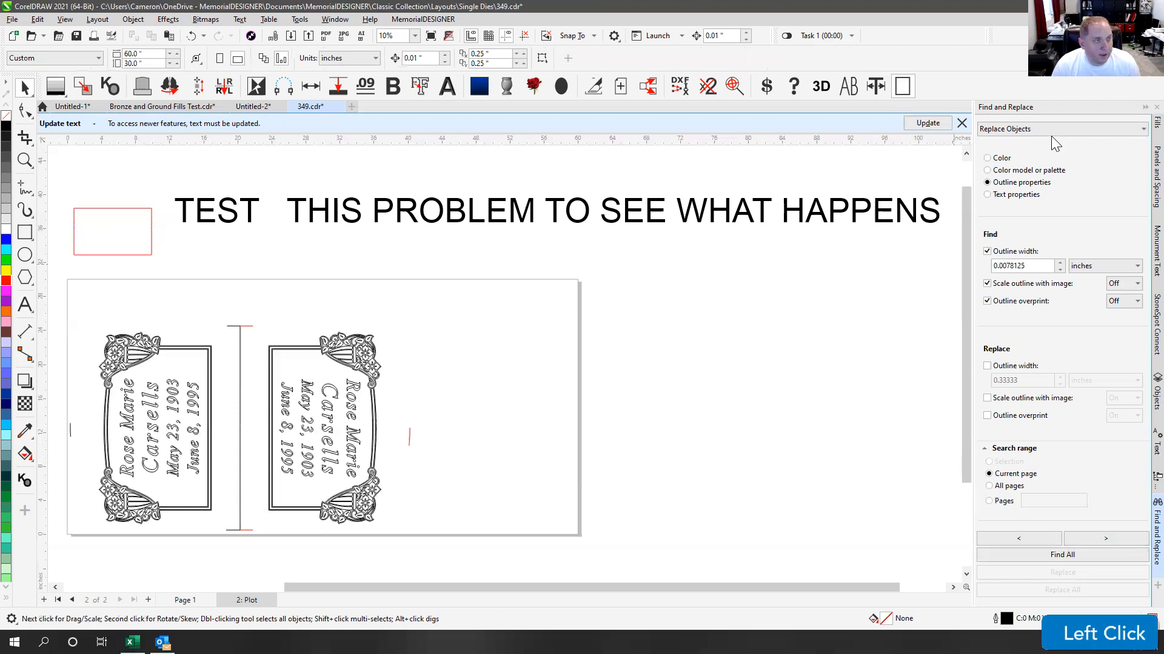
{"action": "left_click", "coordinate": [1134, 541]}
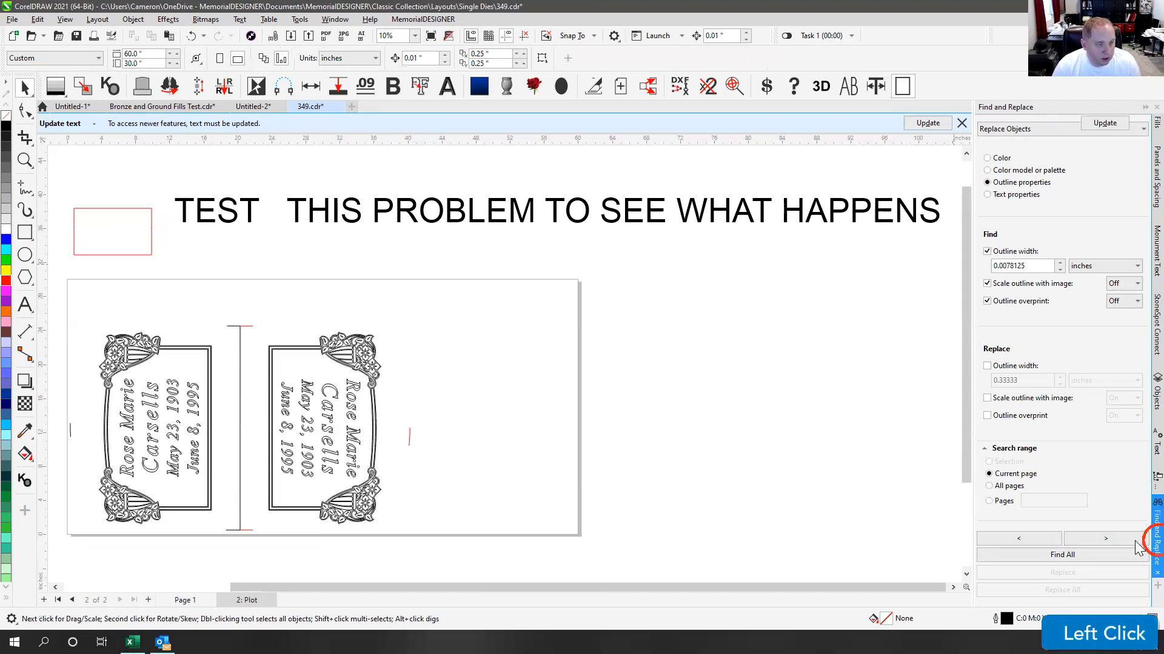
Step: Zoom to fit all objects with F4 and select the TEST THIS PROBLEM headline
{"action": "left_click", "coordinate": [1024, 441]}
{"action": "left_click", "coordinate": [475, 212]}
{"action": "left_click", "coordinate": [772, 320]}
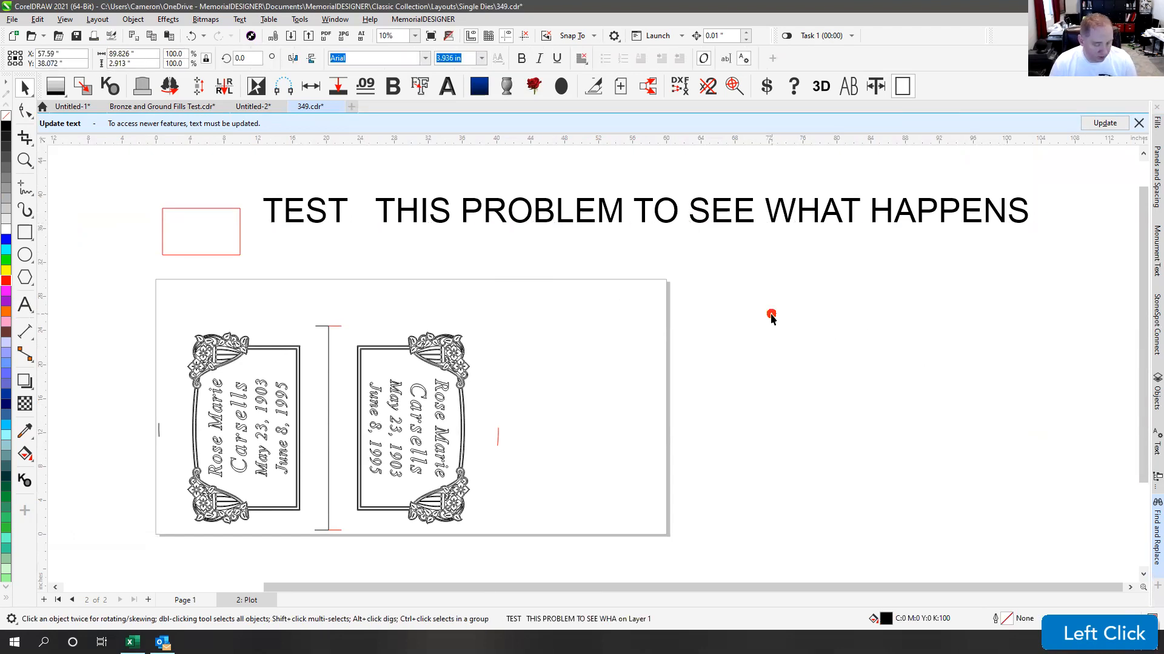
{"action": "key", "text": "F4"}
{"action": "left_click", "coordinate": [910, 311]}
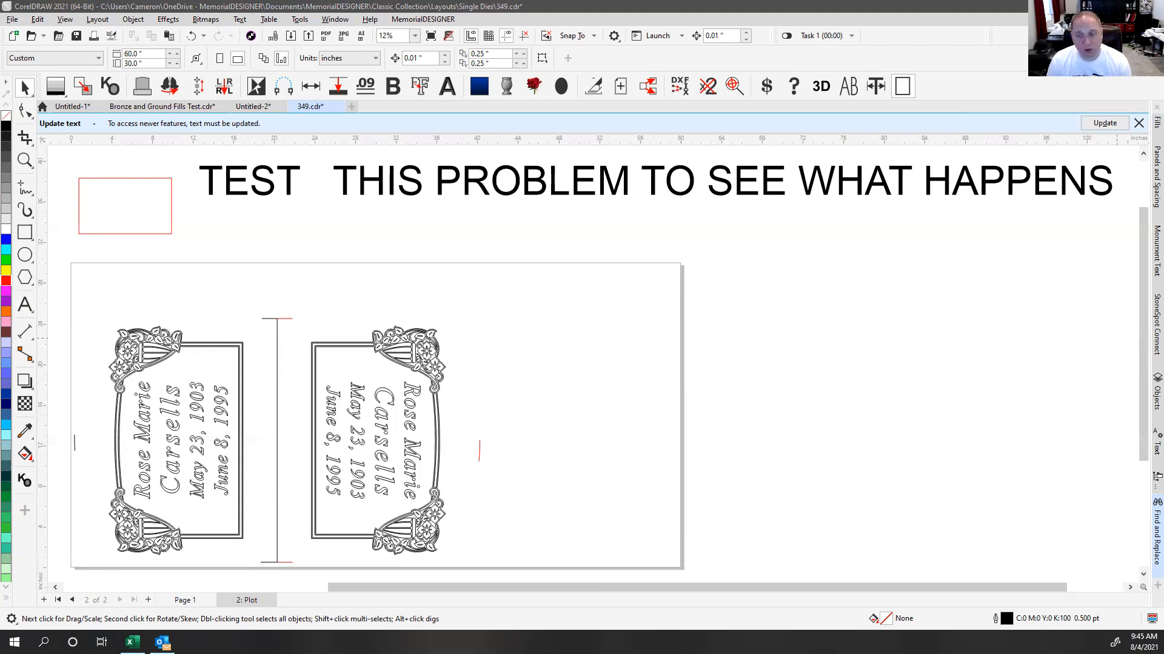
{"action": "left_click", "coordinate": [1117, 338]}
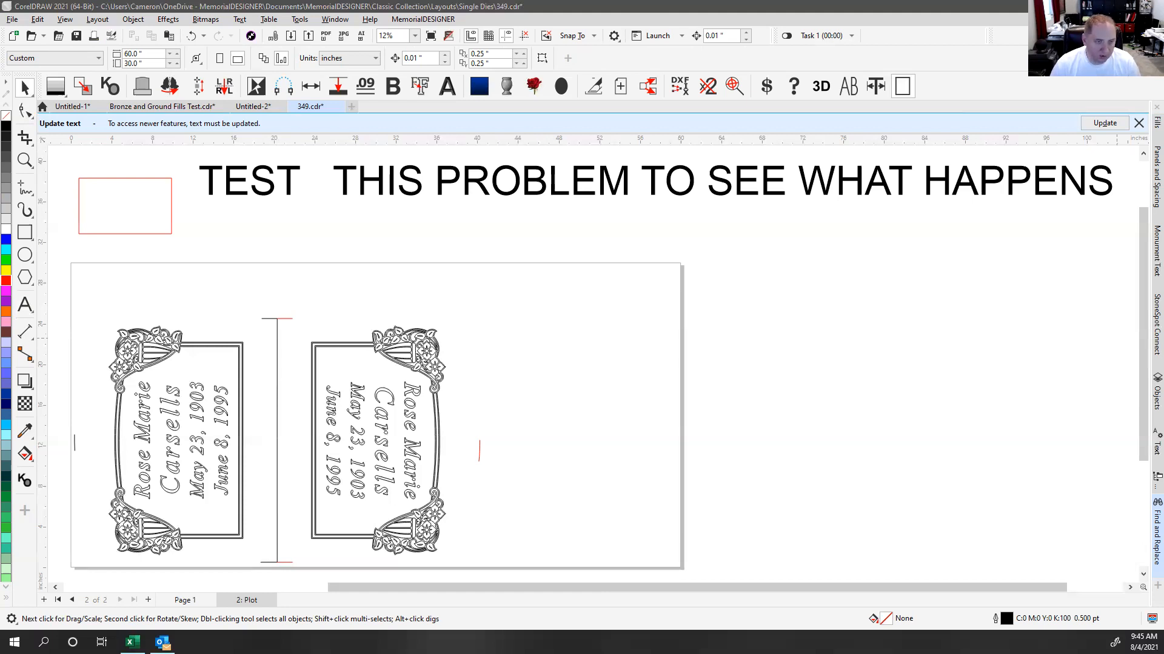
{"action": "left_click", "coordinate": [804, 441]}
{"action": "left_click", "coordinate": [336, 242]}
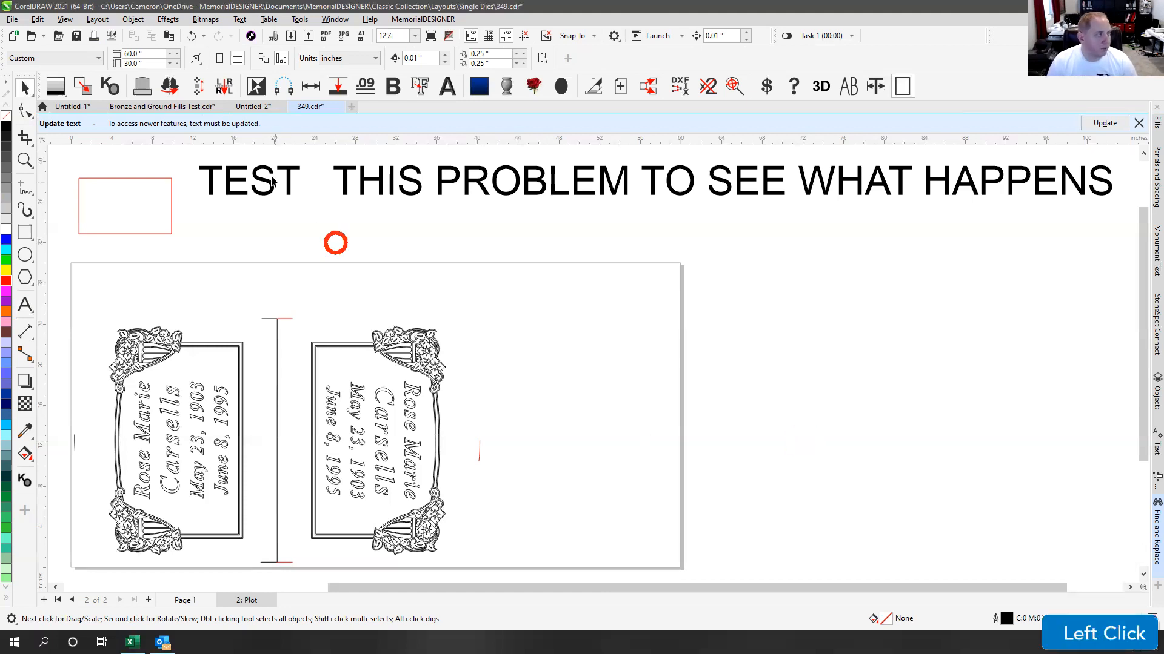
{"action": "left_click", "coordinate": [346, 184]}
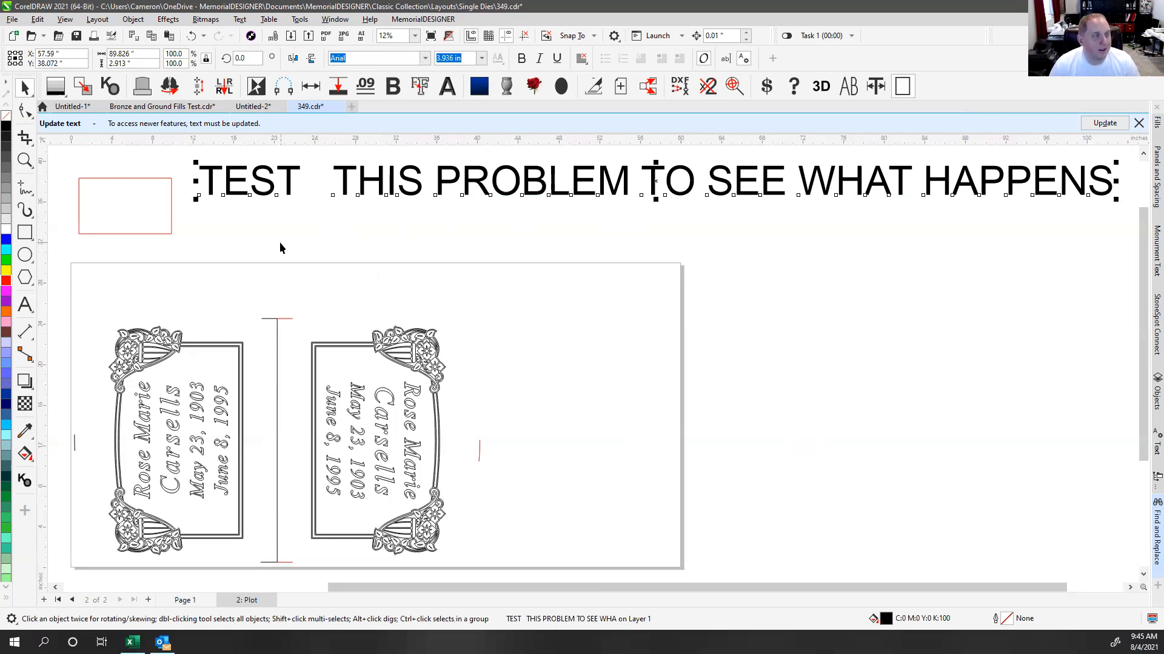
Step: Move the headline down and retype its opening words as CHANGE THE TEXT
{"action": "left_click_drag", "start_coordinate": [269, 185], "coordinate": [281, 252]}
{"action": "left_click", "coordinate": [27, 306]}
{"action": "left_click_drag", "start_coordinate": [203, 238], "coordinate": [454, 244]}
{"action": "type", "text": "CHANGE THE TEX"}
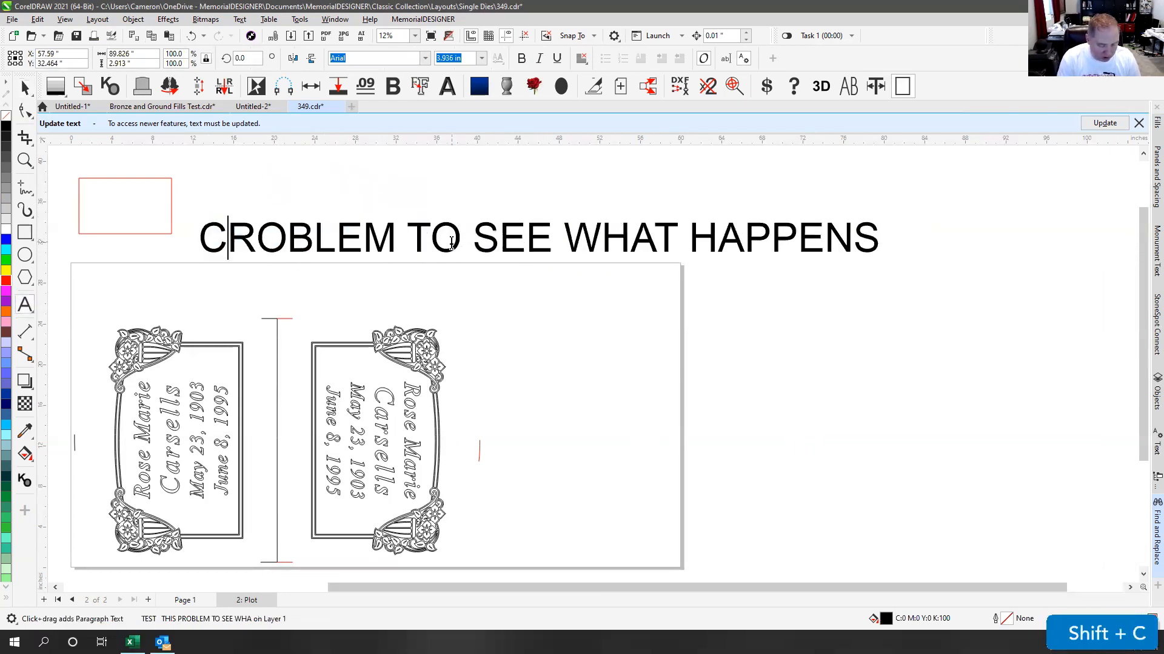
{"action": "type", "text": "T"}
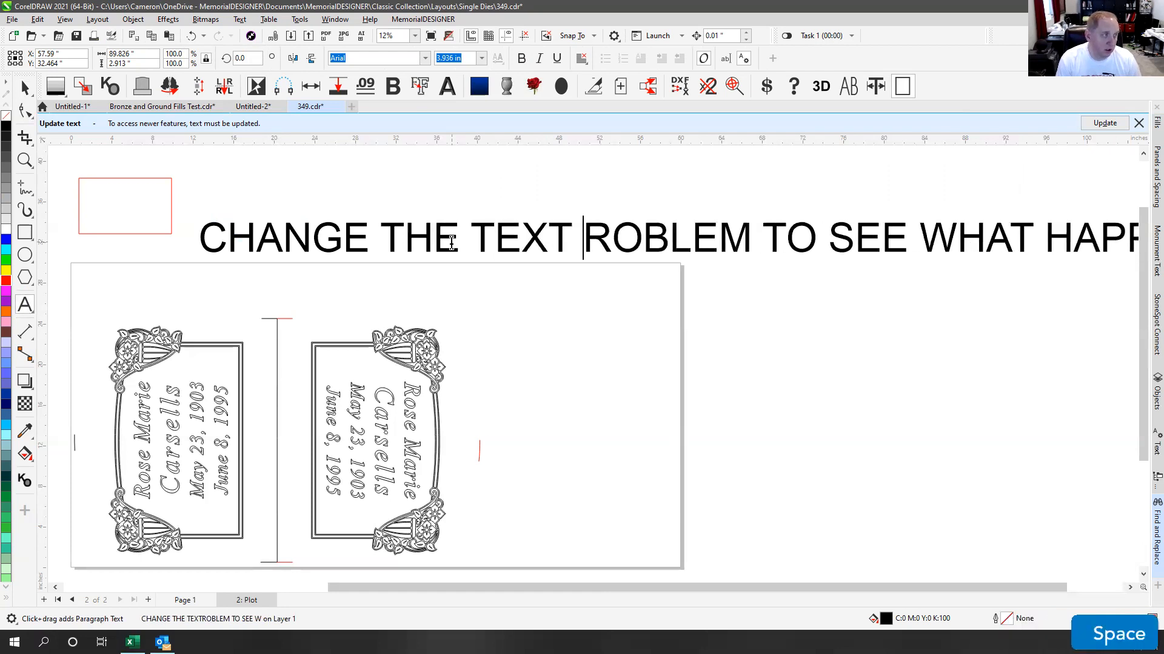
Step: Set the headline font to MDRoman at 1 in size
{"action": "left_click", "coordinate": [25, 88]}
{"action": "type", "text": "MDRoman"}
{"action": "key", "text": "Return"}
{"action": "left_click", "coordinate": [468, 55]}
{"action": "type", "text": "1"}
{"action": "key", "text": "Return"}
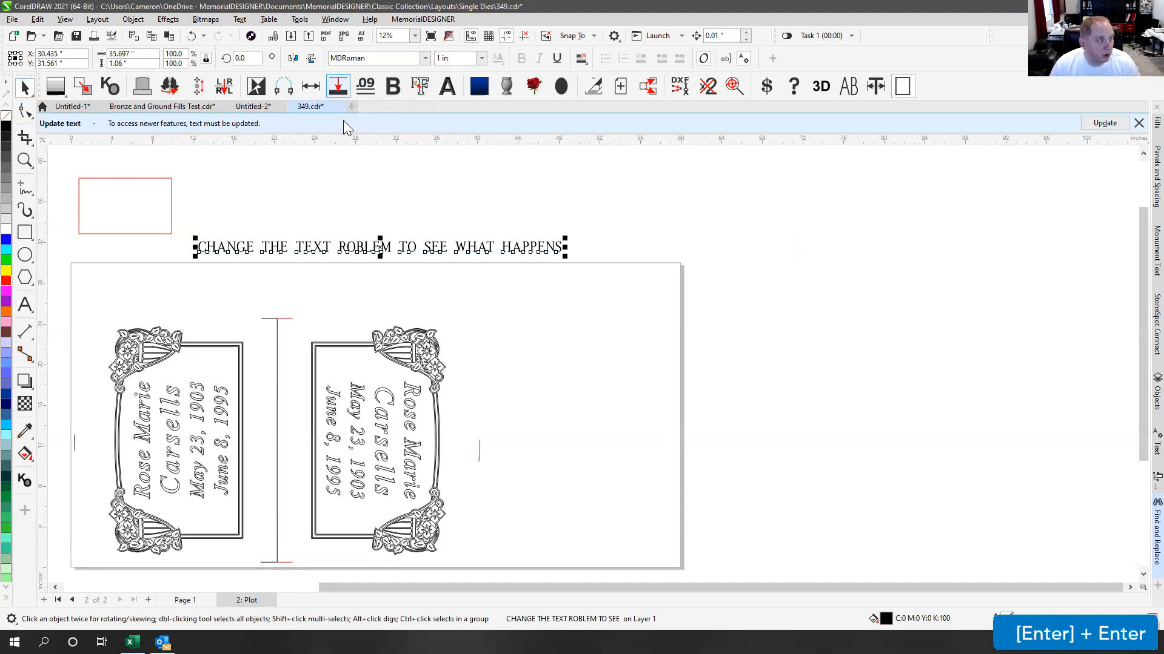
Step: Move the headline up and right, convert it to curves, and reselect it
{"action": "left_click_drag", "start_coordinate": [328, 244], "coordinate": [399, 214]}
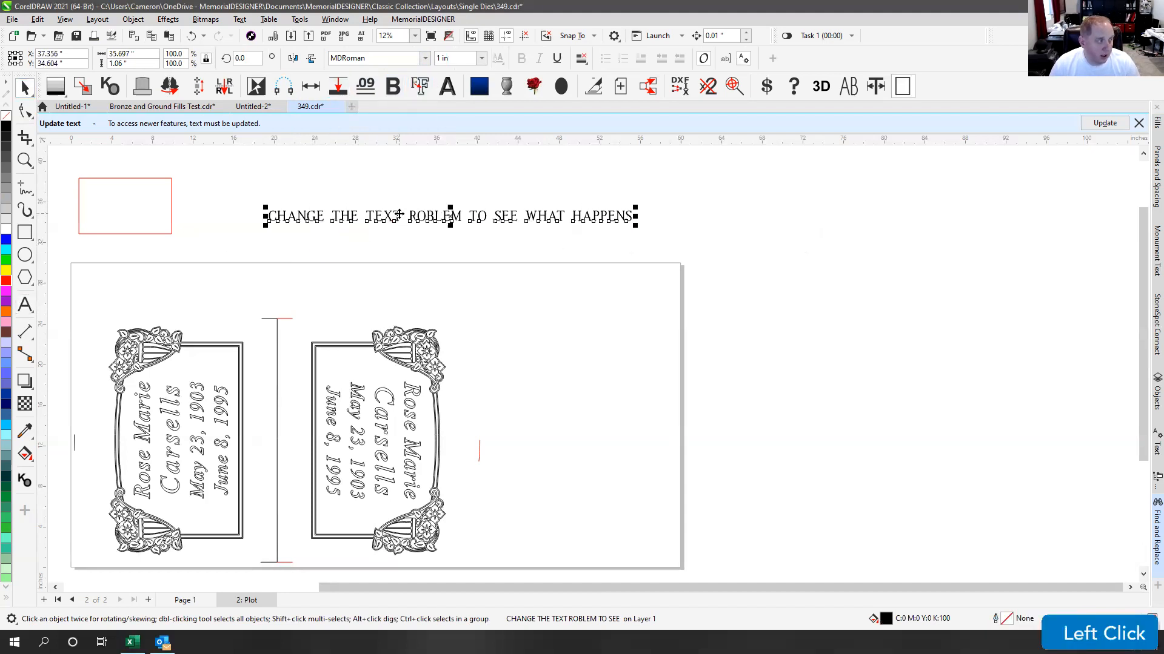
{"action": "right_click", "coordinate": [351, 221]}
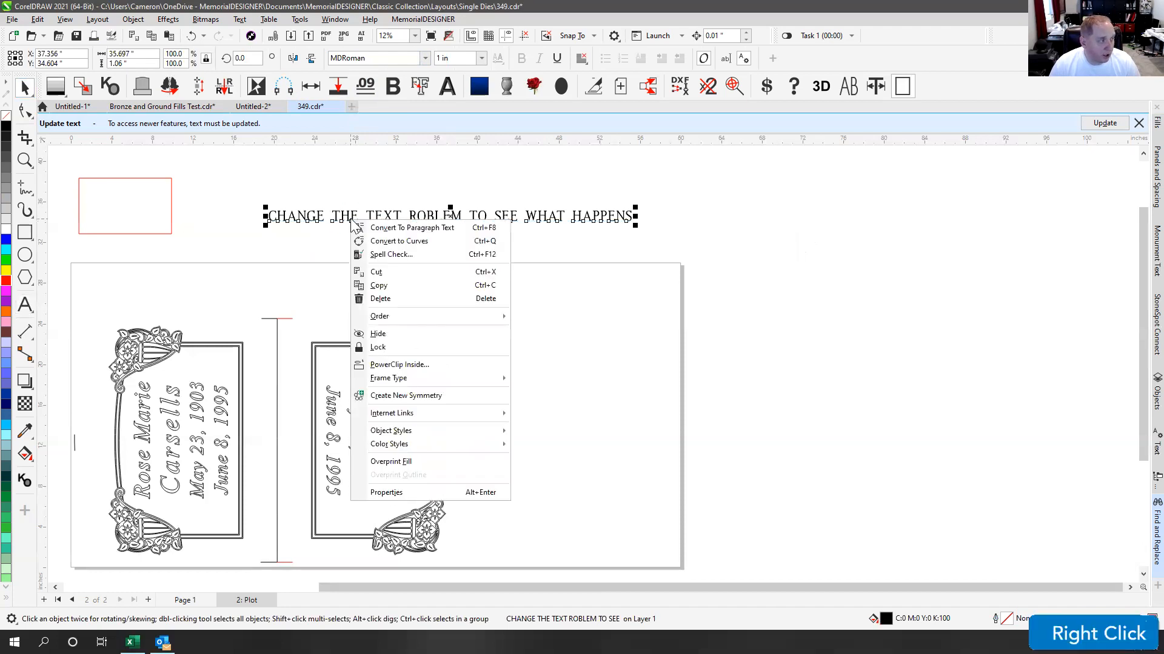
{"action": "left_click", "coordinate": [392, 241]}
{"action": "left_click", "coordinate": [366, 179]}
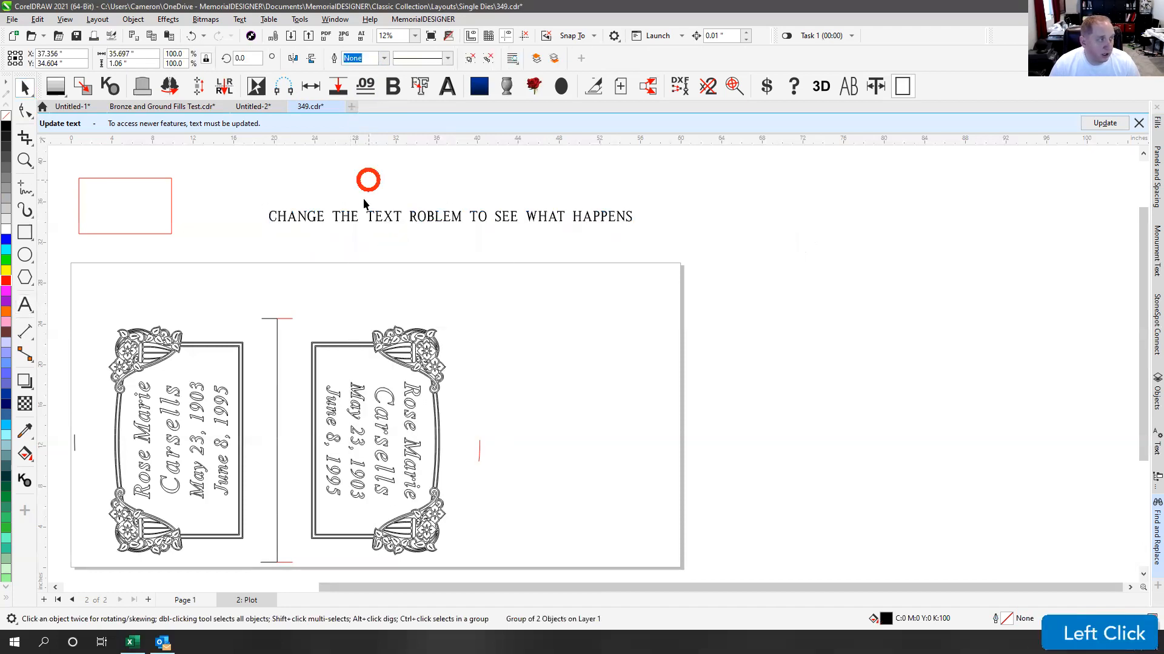
{"action": "left_click", "coordinate": [24, 305]}
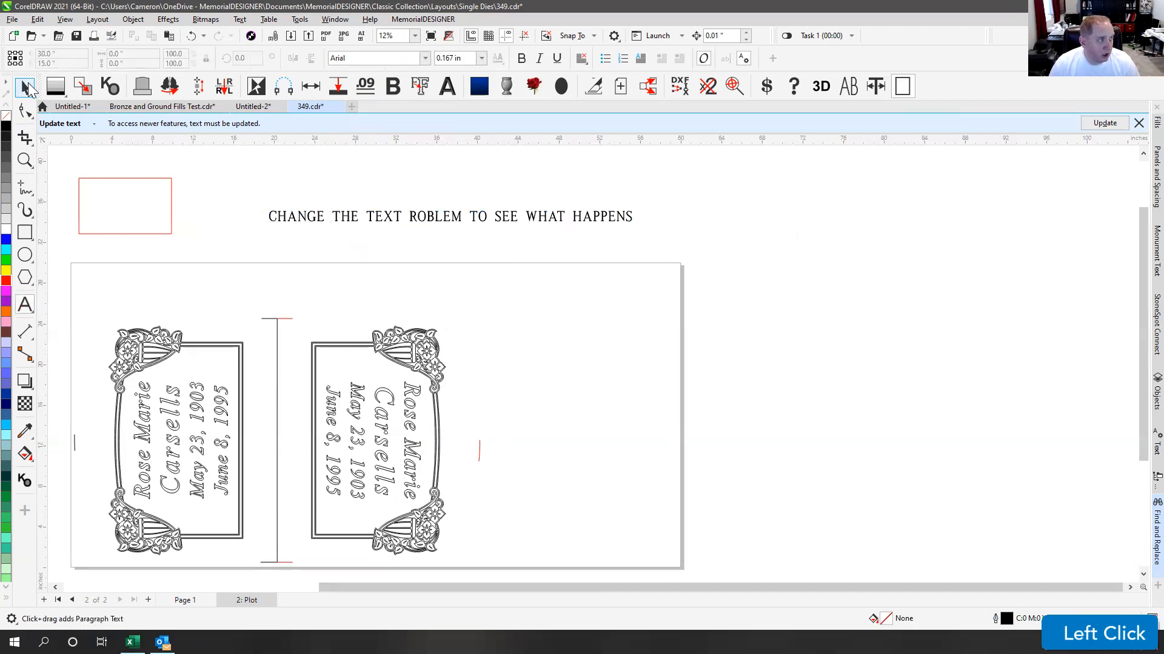
{"action": "left_click", "coordinate": [26, 88]}
{"action": "left_click", "coordinate": [307, 217]}
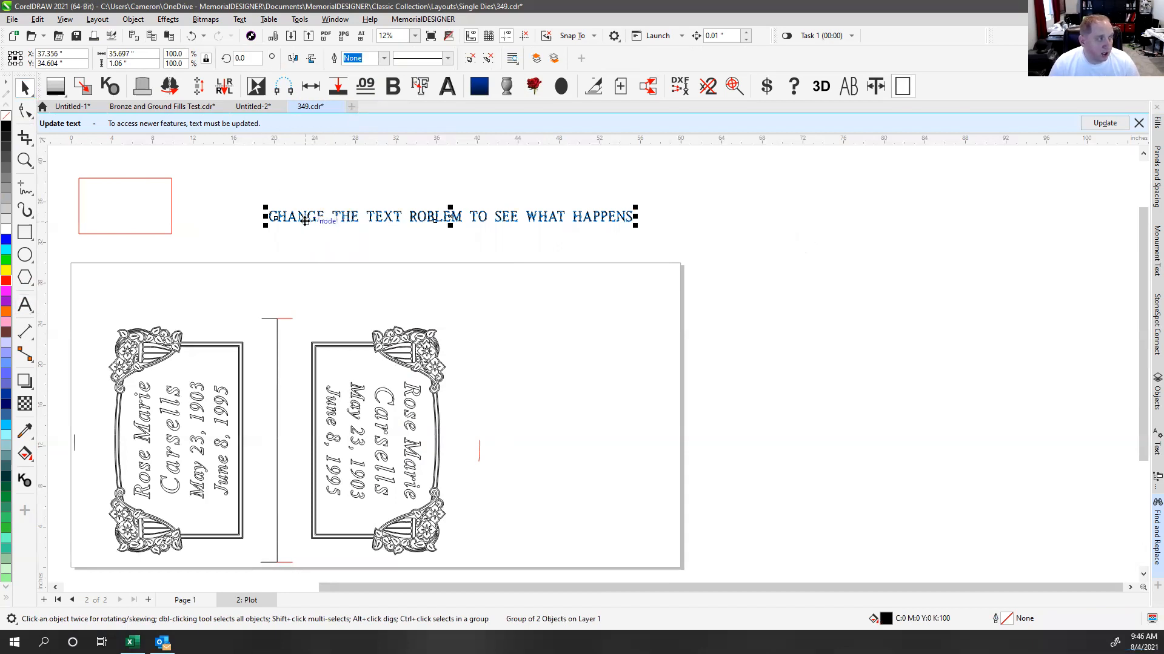
{"action": "scroll", "coordinate": [592, 364], "scroll_direction": "up", "scroll_amount": 5}
{"action": "scroll", "coordinate": [593, 365], "scroll_direction": "up", "scroll_amount": 1}
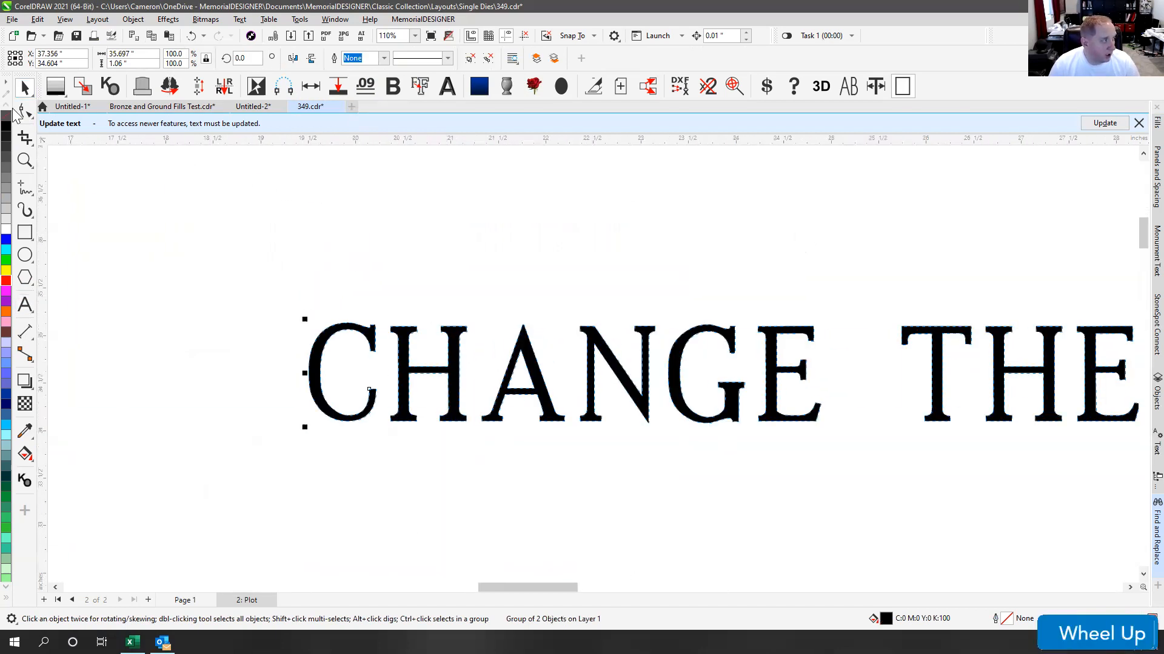
{"action": "left_click", "coordinate": [25, 111]}
{"action": "left_click", "coordinate": [525, 341]}
{"action": "left_click", "coordinate": [523, 333]}
{"action": "left_click", "coordinate": [522, 328]}
{"action": "left_click", "coordinate": [24, 88]}
{"action": "left_click", "coordinate": [522, 330]}
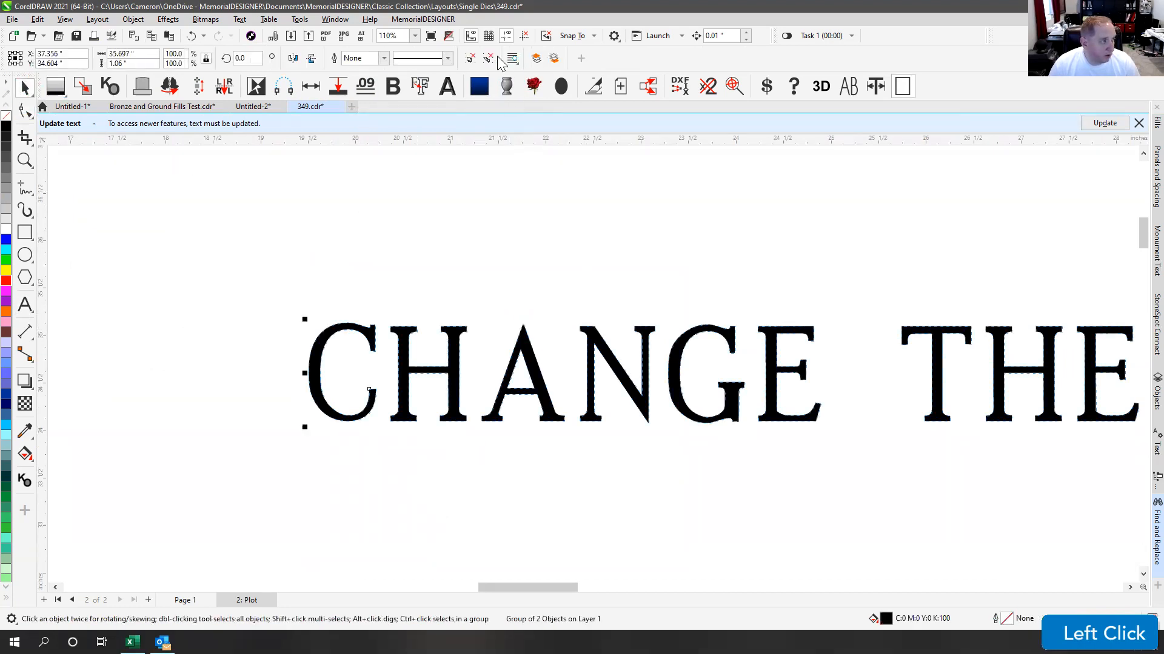
{"action": "left_click", "coordinate": [528, 299]}
{"action": "left_click", "coordinate": [521, 339]}
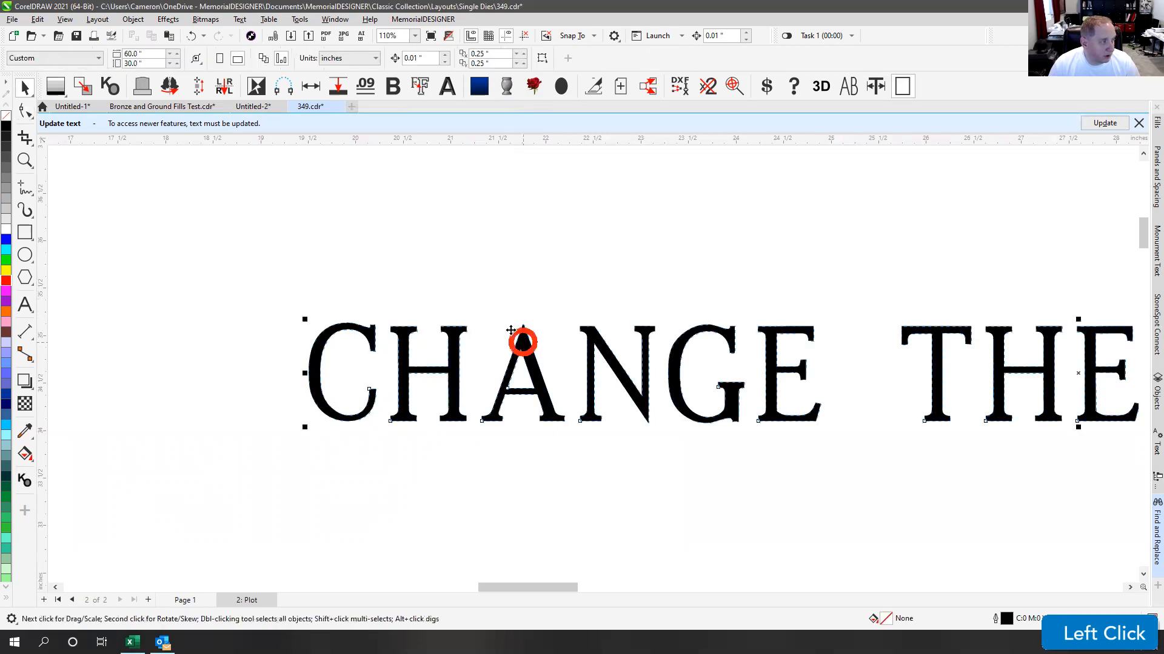
{"action": "left_click", "coordinate": [24, 110]}
{"action": "left_click_drag", "start_coordinate": [478, 315], "coordinate": [238, 419]}
{"action": "key", "text": "ctrl+z"}
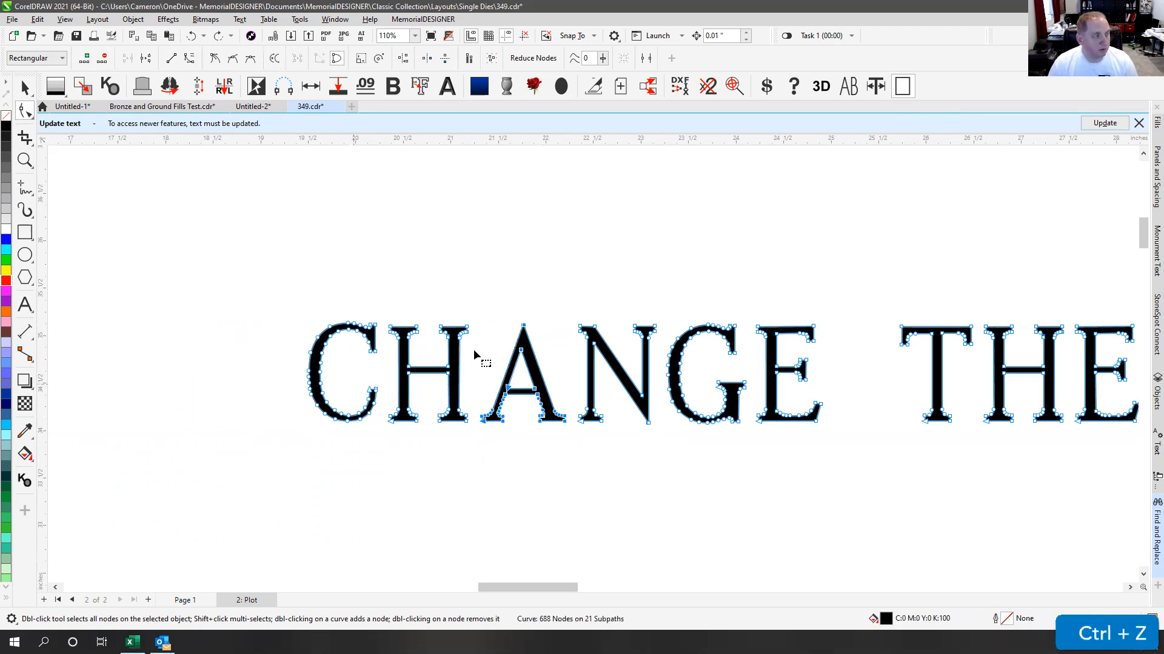
{"action": "left_click", "coordinate": [24, 86]}
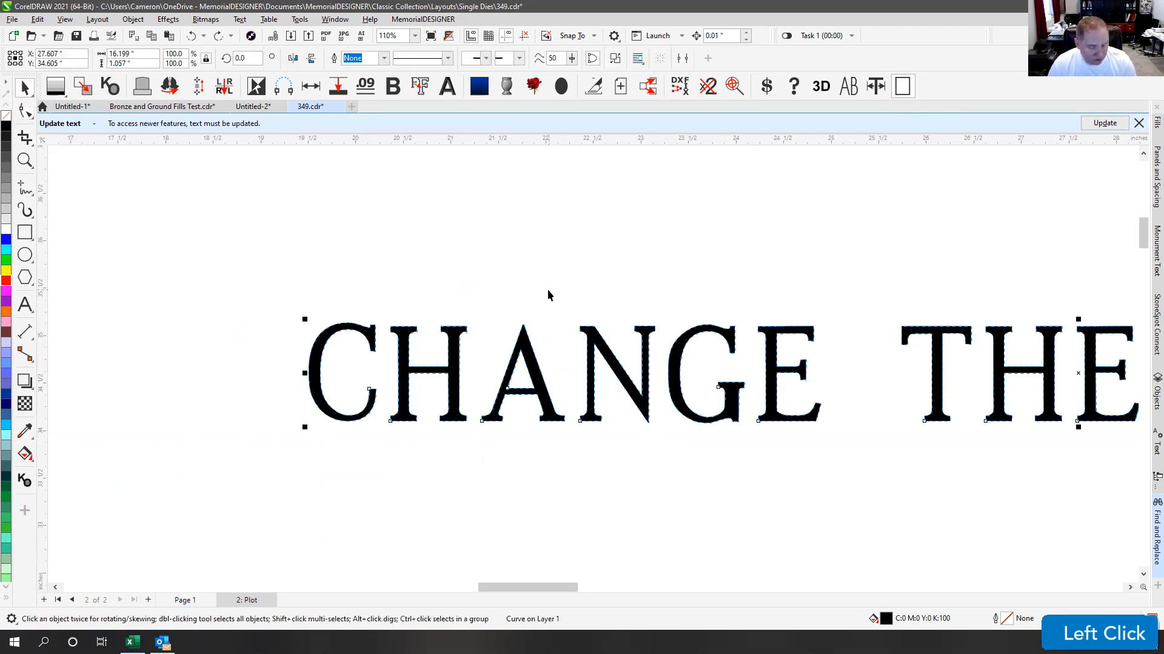
{"action": "key", "text": "F4"}
{"action": "scroll", "coordinate": [544, 211], "scroll_direction": "up", "scroll_amount": 5}
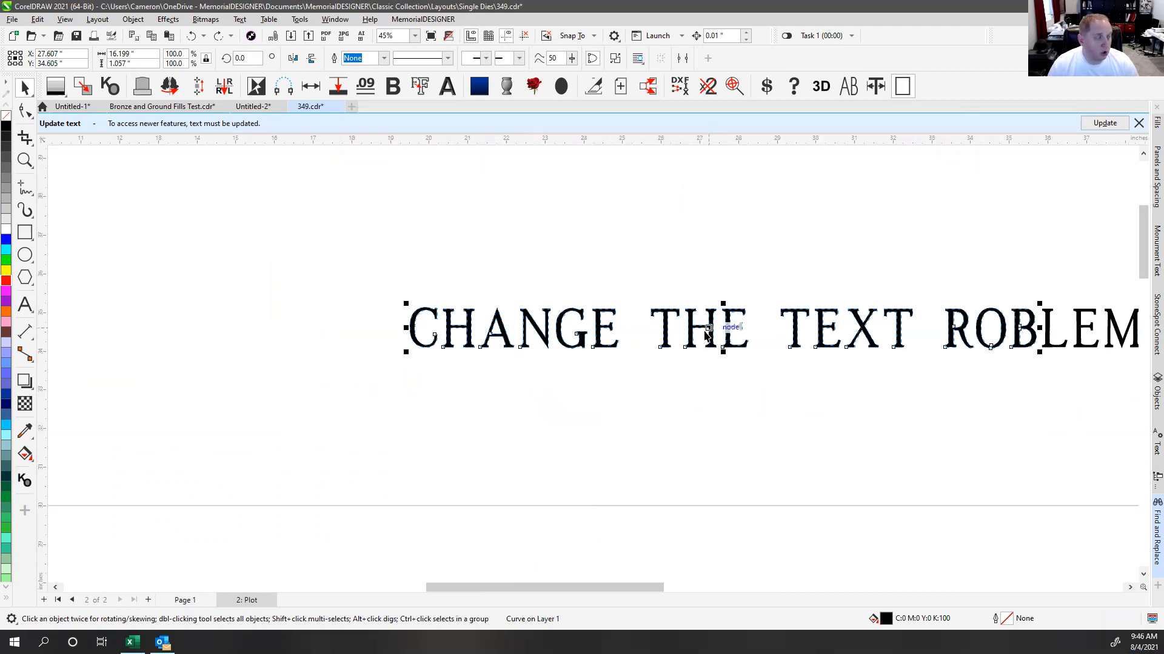
{"action": "scroll", "coordinate": [563, 371], "scroll_direction": "up", "scroll_amount": 3}
{"action": "scroll", "coordinate": [563, 372], "scroll_direction": "up", "scroll_amount": 4}
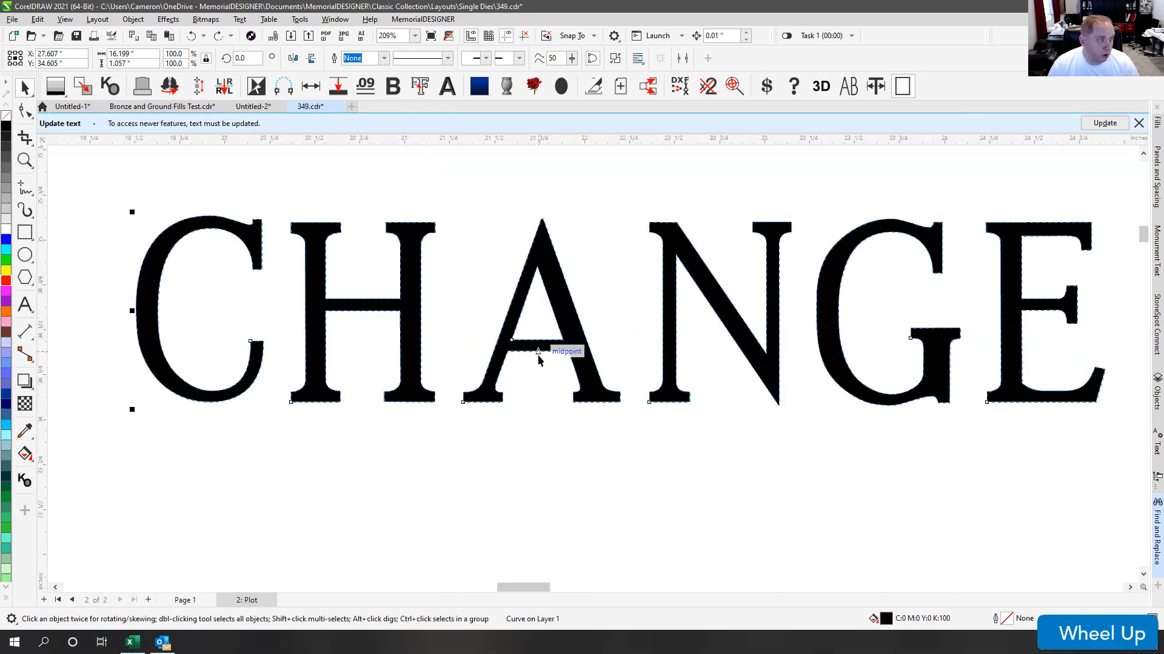
{"action": "scroll", "coordinate": [591, 369], "scroll_direction": "down", "scroll_amount": 1}
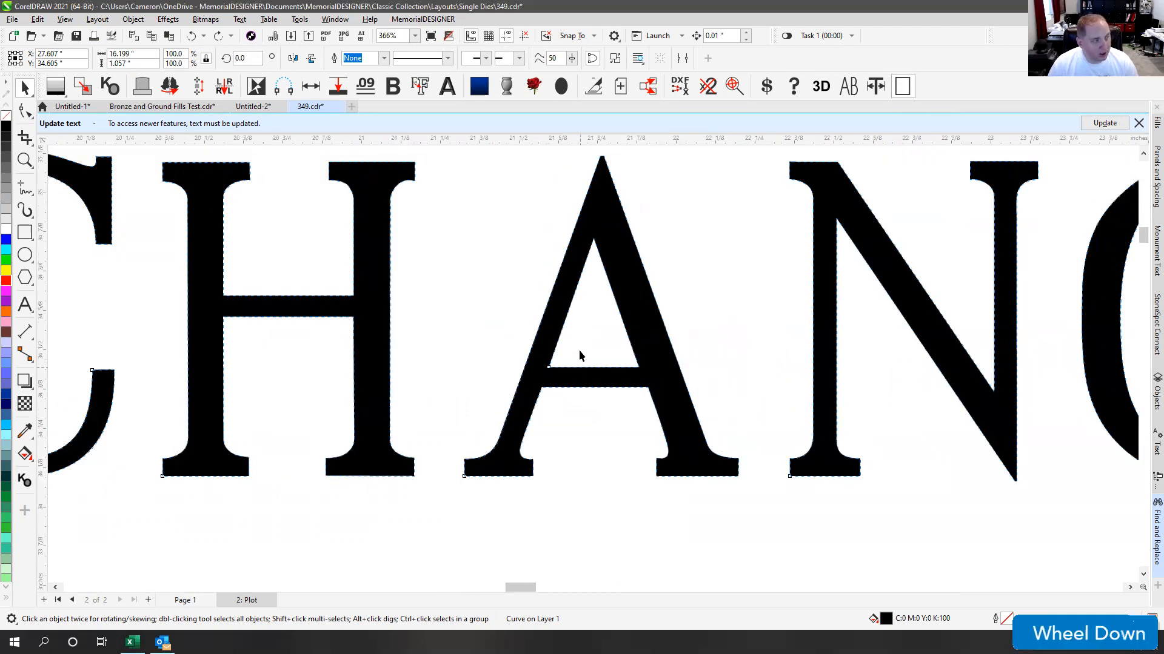
{"action": "left_click", "coordinate": [578, 346]}
{"action": "left_click", "coordinate": [24, 111]}
{"action": "left_click", "coordinate": [548, 337]}
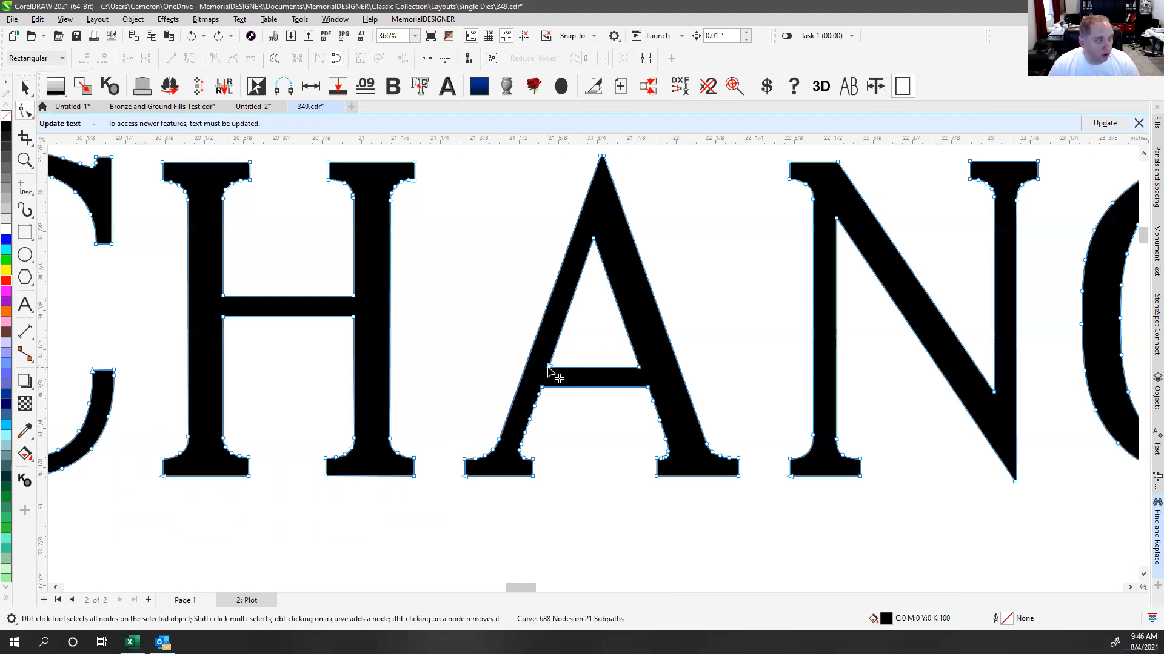
{"action": "left_click_drag", "start_coordinate": [548, 367], "coordinate": [556, 346]}
{"action": "left_click_drag", "start_coordinate": [638, 367], "coordinate": [632, 348]}
{"action": "left_click_drag", "start_coordinate": [541, 386], "coordinate": [549, 367]}
{"action": "left_click_drag", "start_coordinate": [648, 389], "coordinate": [641, 370]}
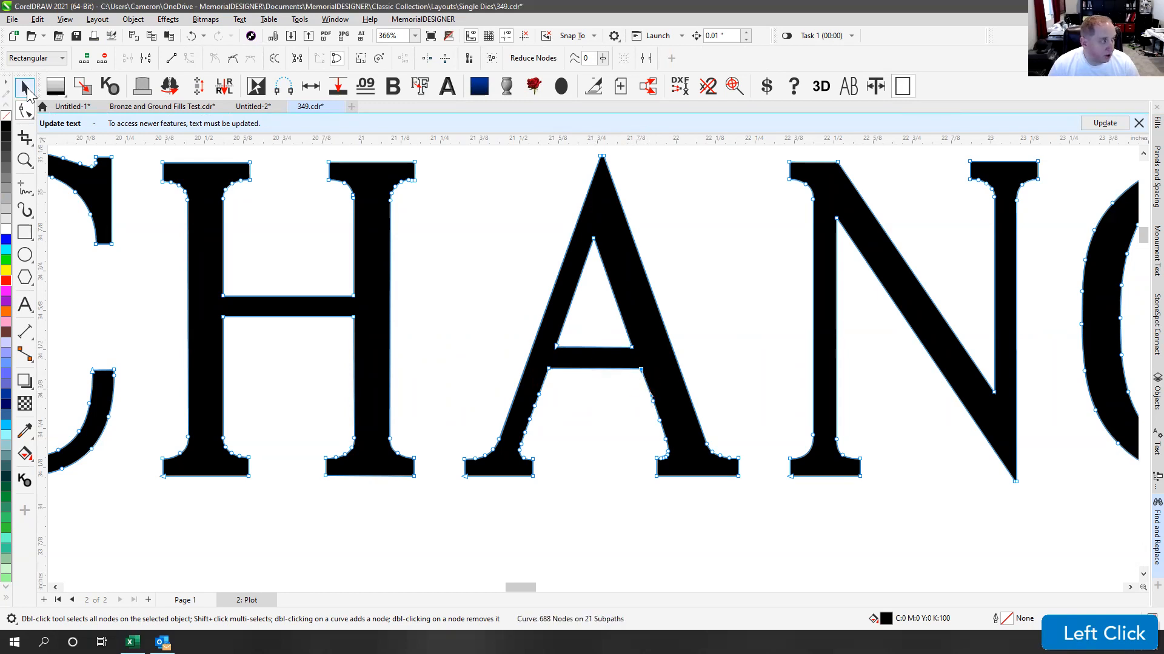
{"action": "key", "text": "space"}
{"action": "scroll", "coordinate": [598, 358], "scroll_direction": "down", "scroll_amount": 5}
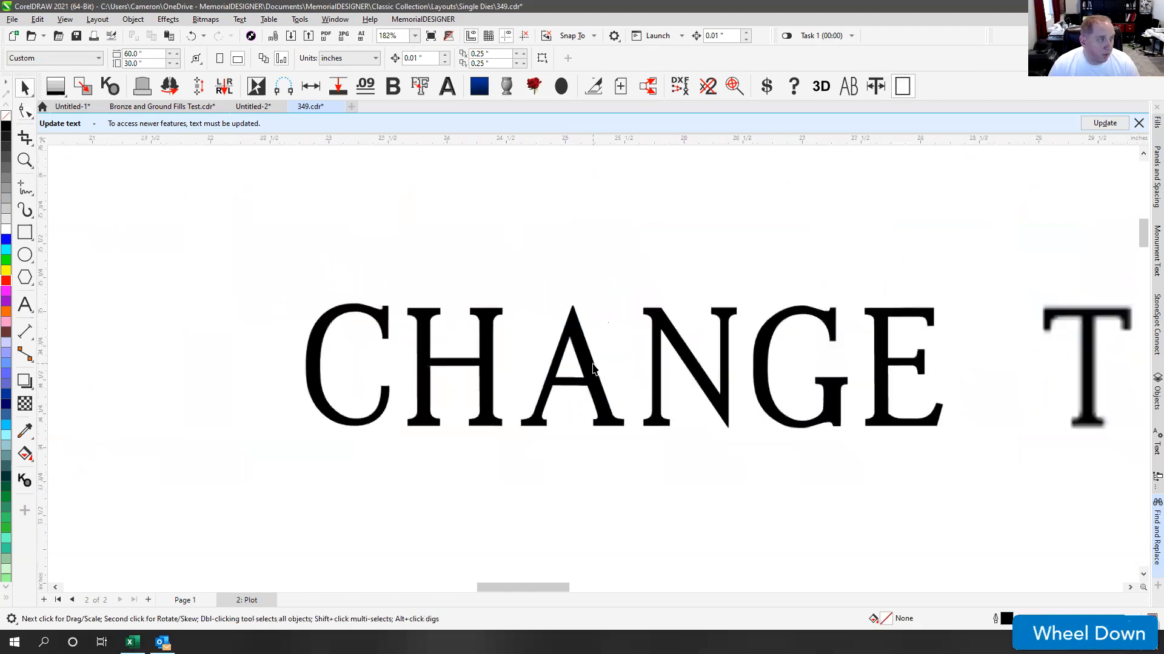
{"action": "left_click", "coordinate": [606, 392]}
{"action": "scroll", "coordinate": [605, 391], "scroll_direction": "down", "scroll_amount": 2}
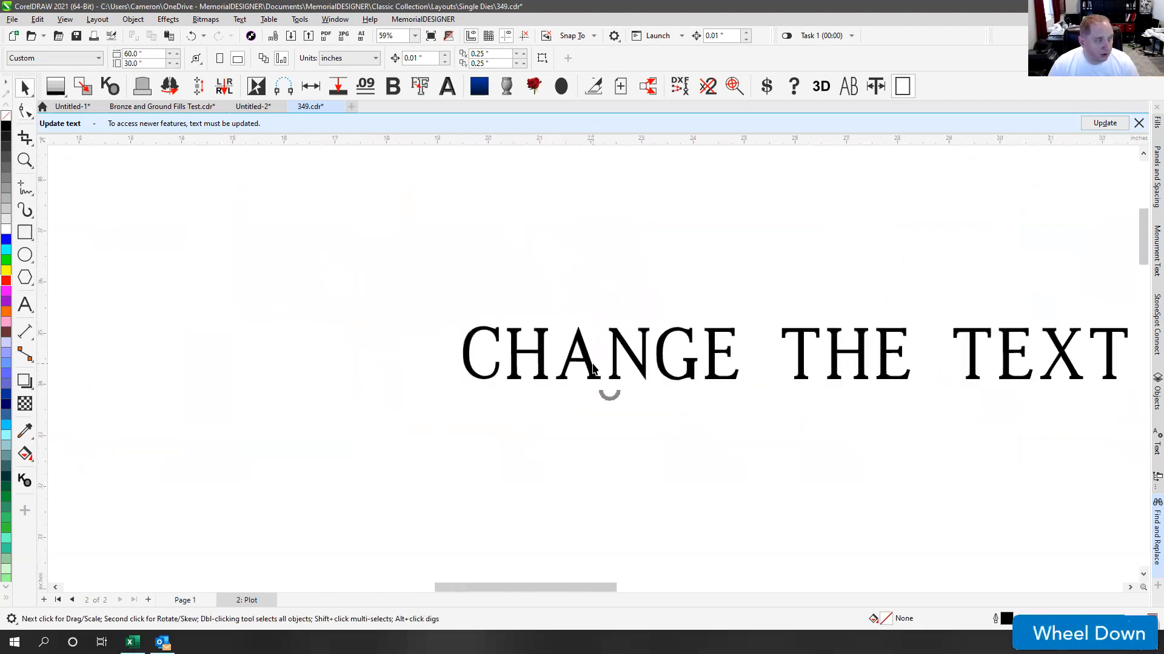
{"action": "left_click", "coordinate": [590, 301]}
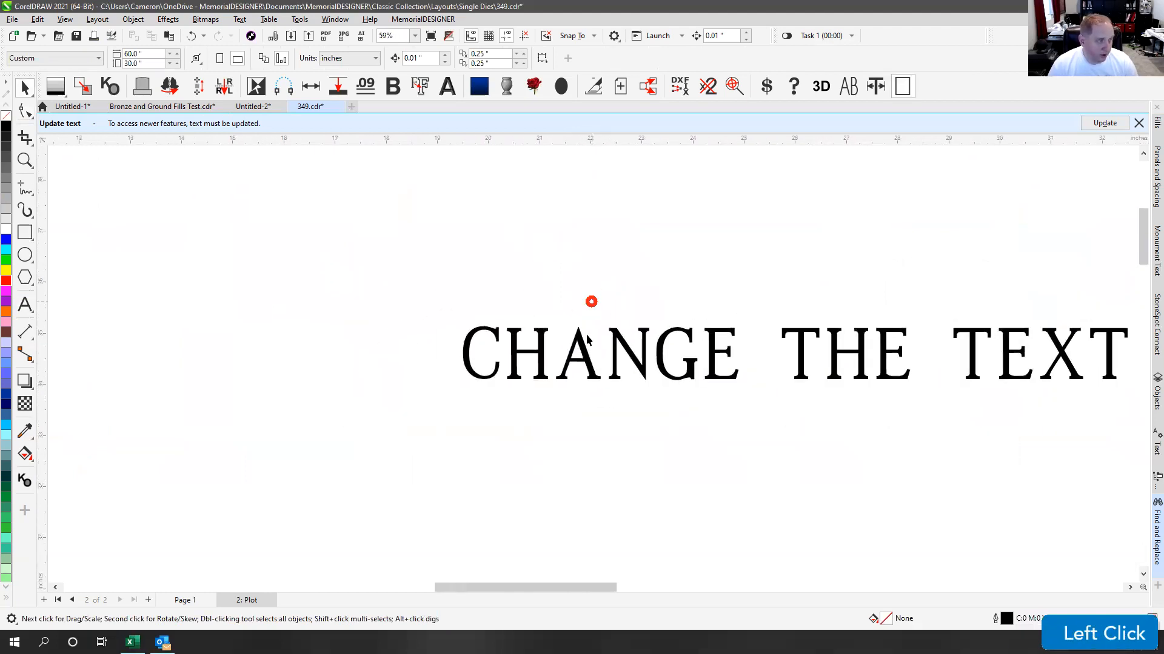
{"action": "left_click", "coordinate": [589, 329]}
{"action": "left_click", "coordinate": [616, 293]}
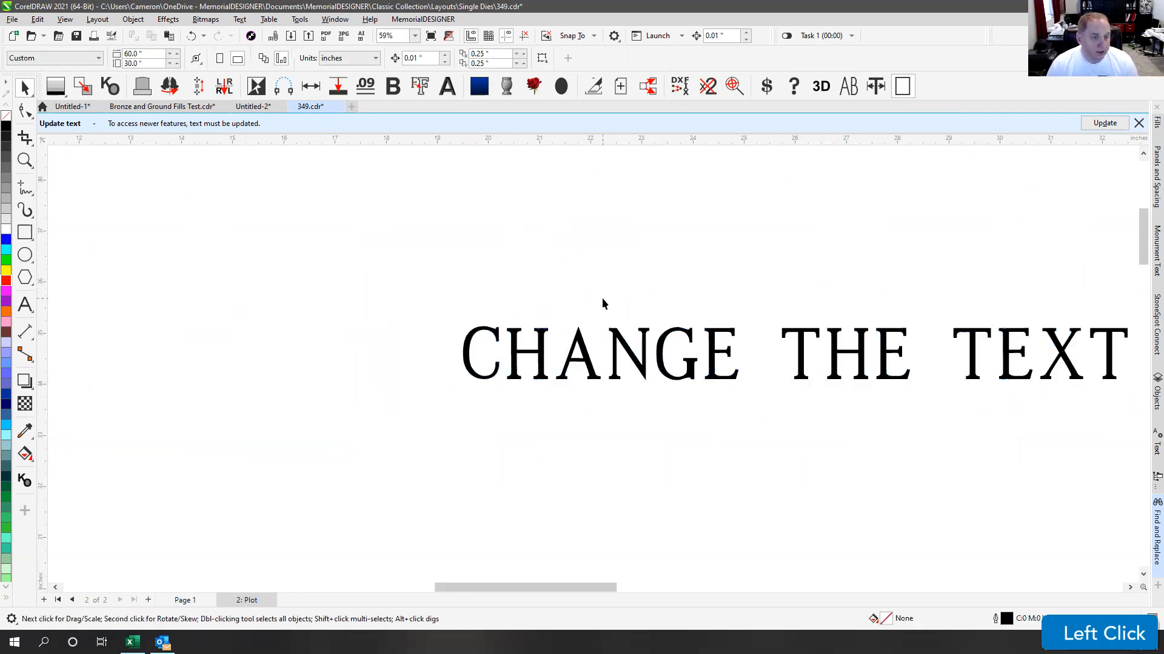
{"action": "key", "text": "F4"}
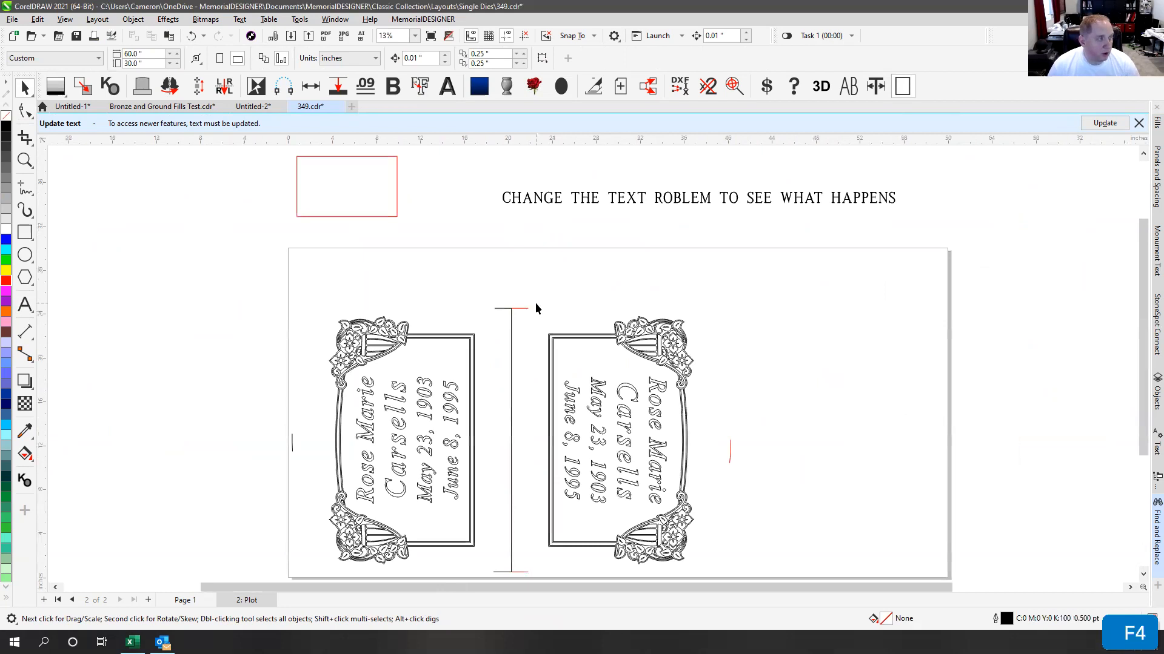
{"action": "left_click", "coordinate": [547, 226]}
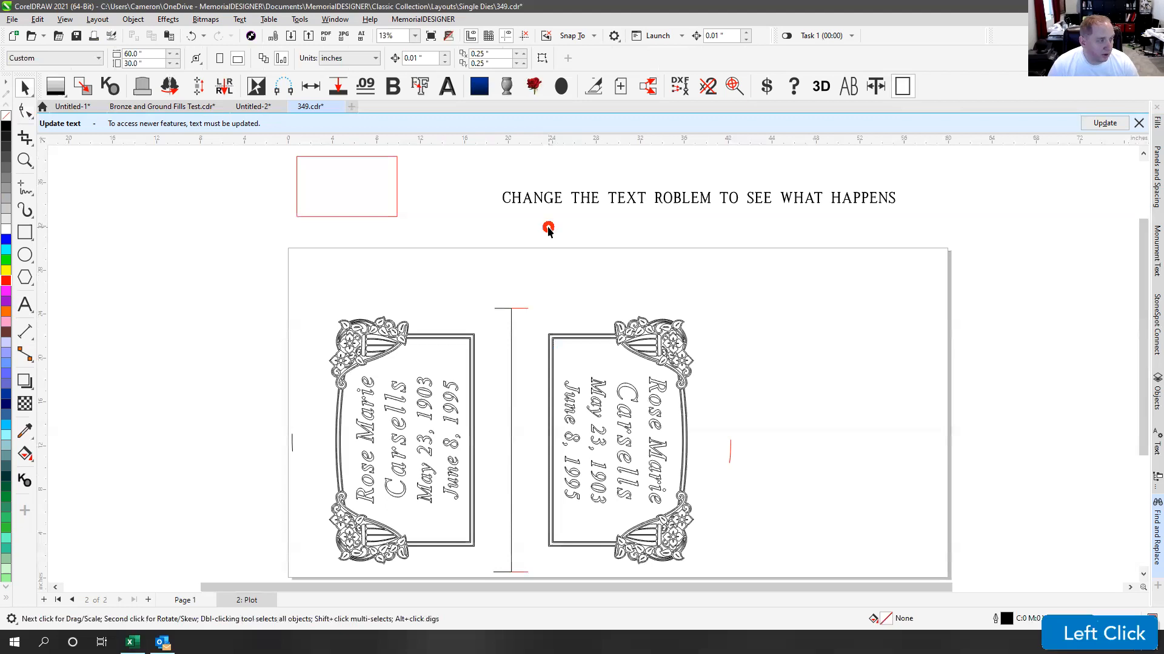
{"action": "left_click", "coordinate": [368, 429]}
{"action": "scroll", "coordinate": [368, 429], "scroll_direction": "up", "scroll_amount": 4}
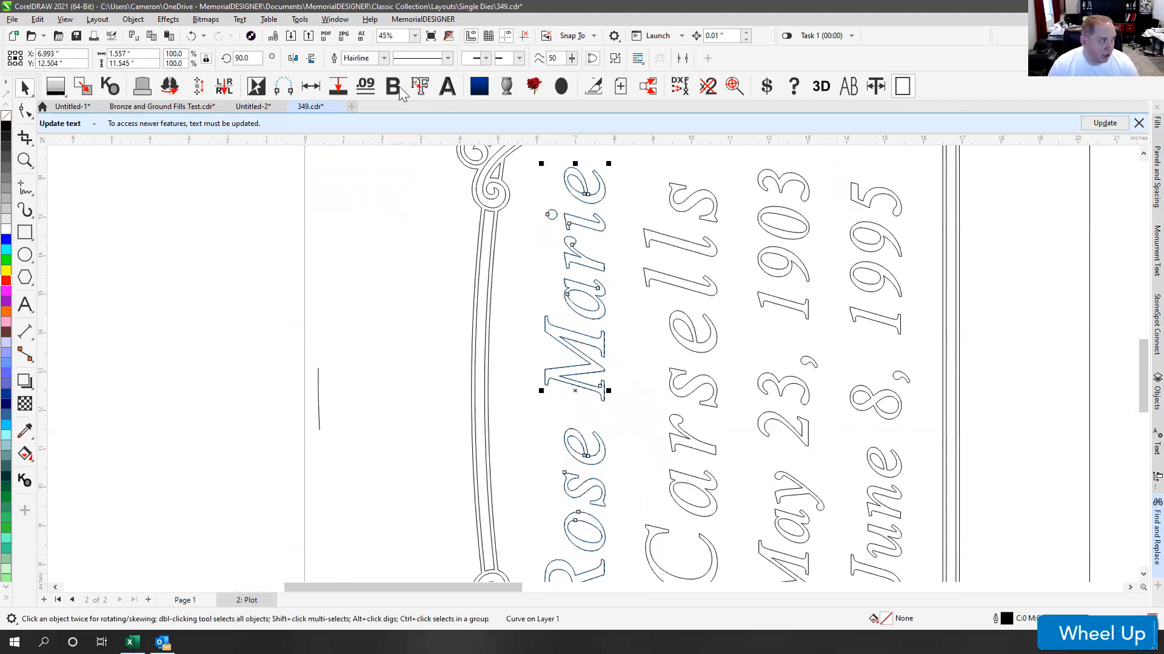
{"action": "left_click", "coordinate": [393, 86]}
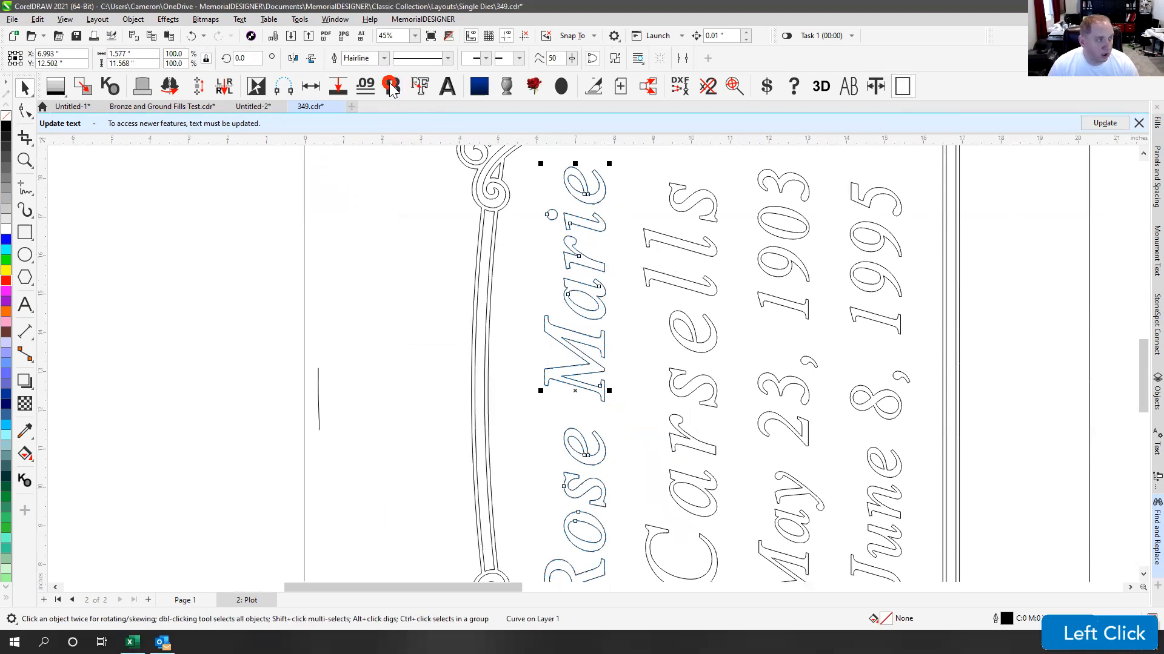
Step: Thicken the Marie lettering with several Bold Object applications
{"action": "left_click", "coordinate": [392, 86]}
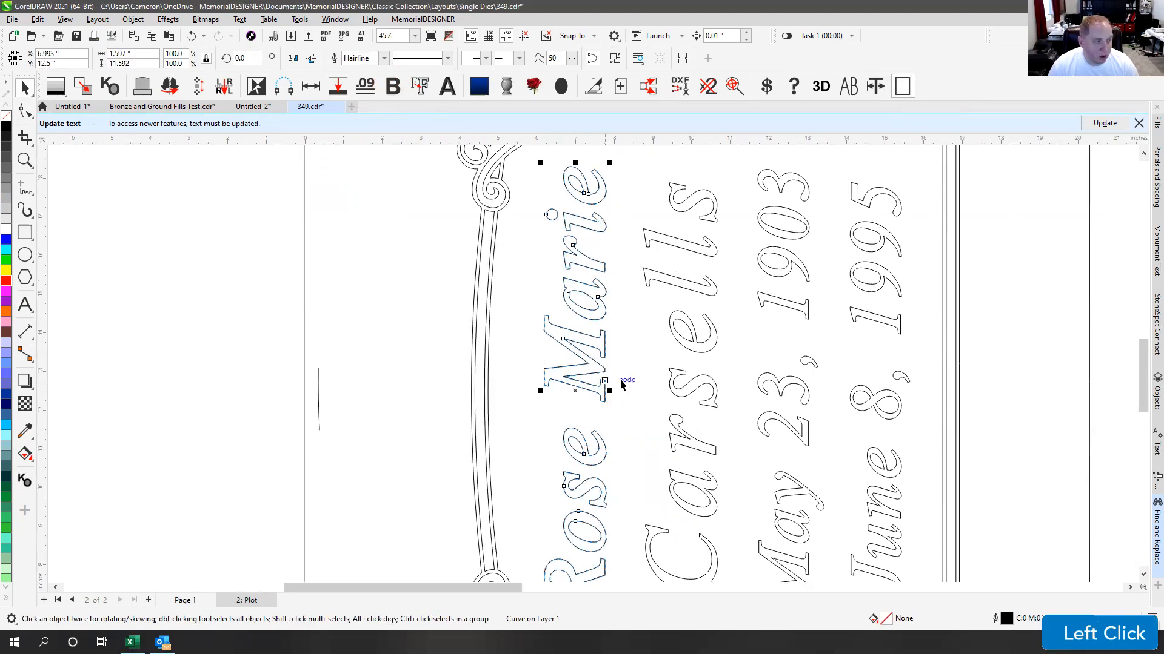
{"action": "scroll", "coordinate": [509, 318], "scroll_direction": "down", "scroll_amount": 1}
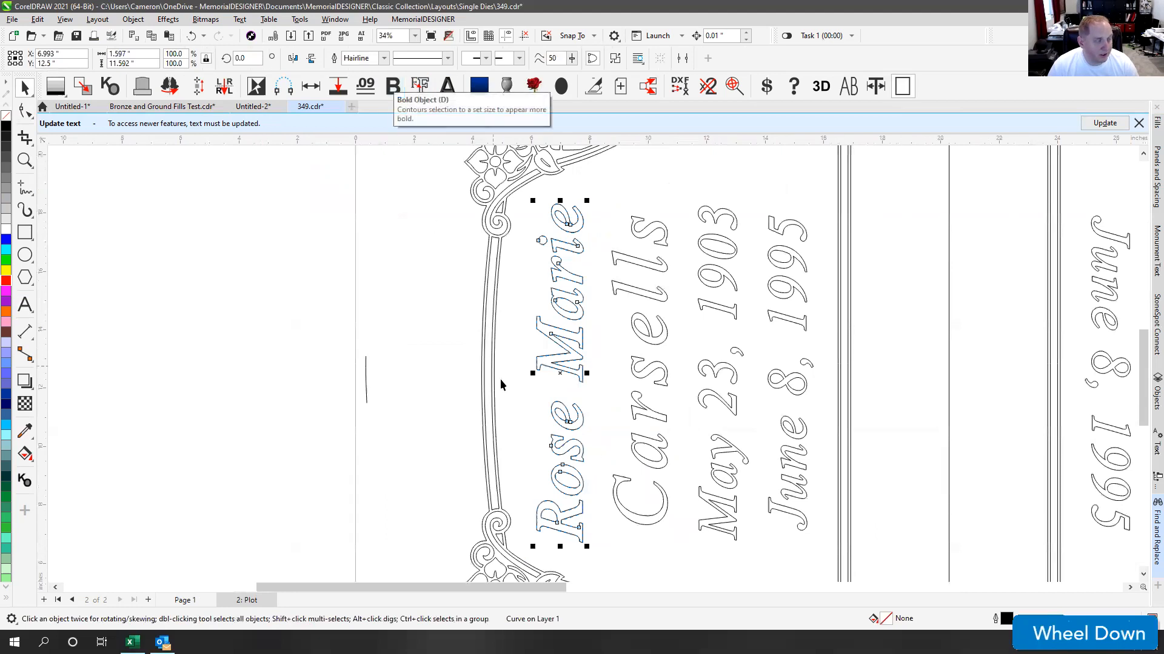
{"action": "scroll", "coordinate": [532, 370], "scroll_direction": "up", "scroll_amount": 1}
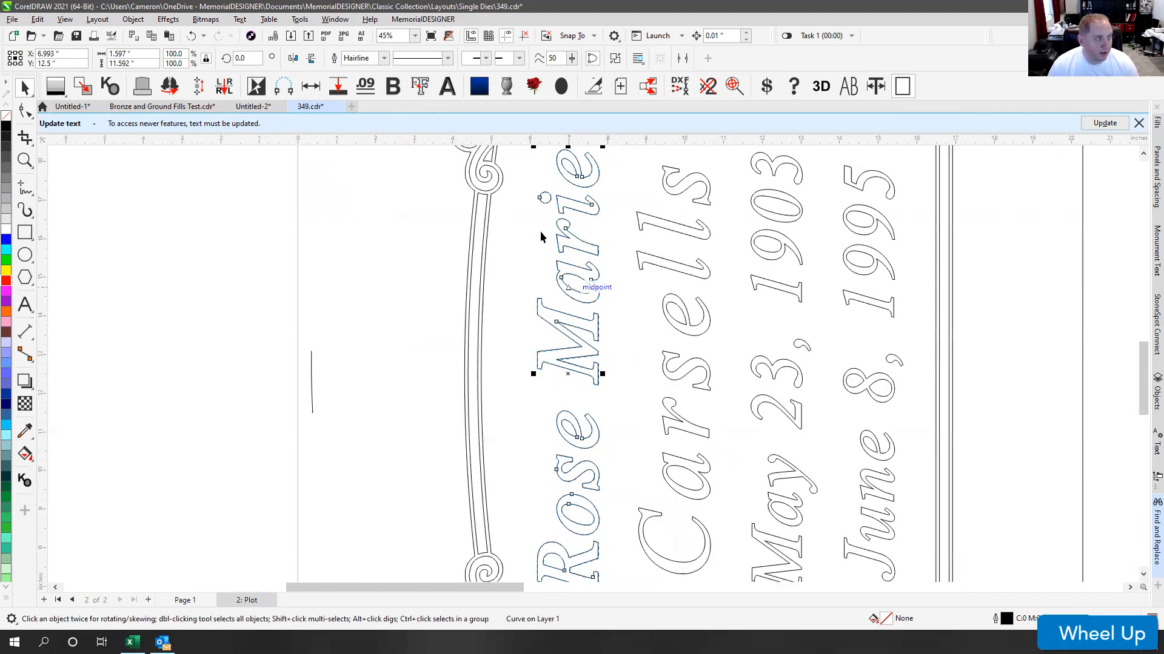
{"action": "left_click", "coordinate": [394, 87]}
{"action": "left_click", "coordinate": [397, 89]}
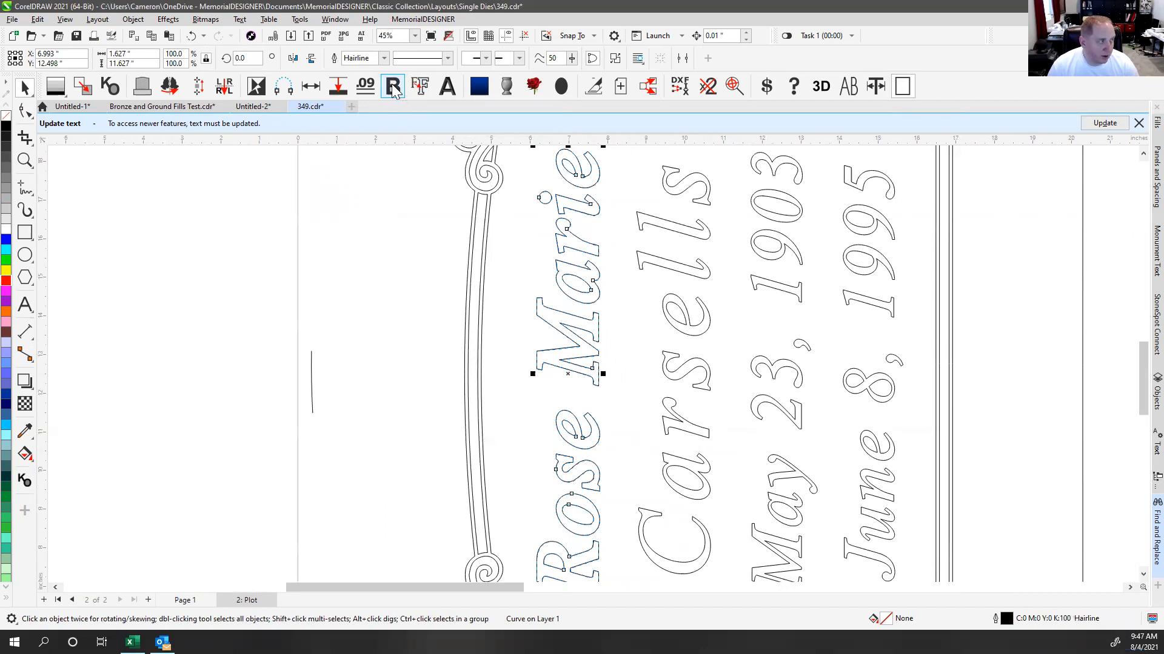
Step: Thin the Marie lettering back down step by step with reverse Bold Object
{"action": "left_click", "coordinate": [394, 89], "text": "shift"}
{"action": "left_click", "coordinate": [394, 88], "text": "shift"}
{"action": "left_click", "coordinate": [396, 88], "text": "shift"}
{"action": "left_click", "coordinate": [395, 88], "text": "shift"}
{"action": "left_click", "coordinate": [397, 91], "text": "shift"}
{"action": "left_click", "coordinate": [399, 93], "text": "shift"}
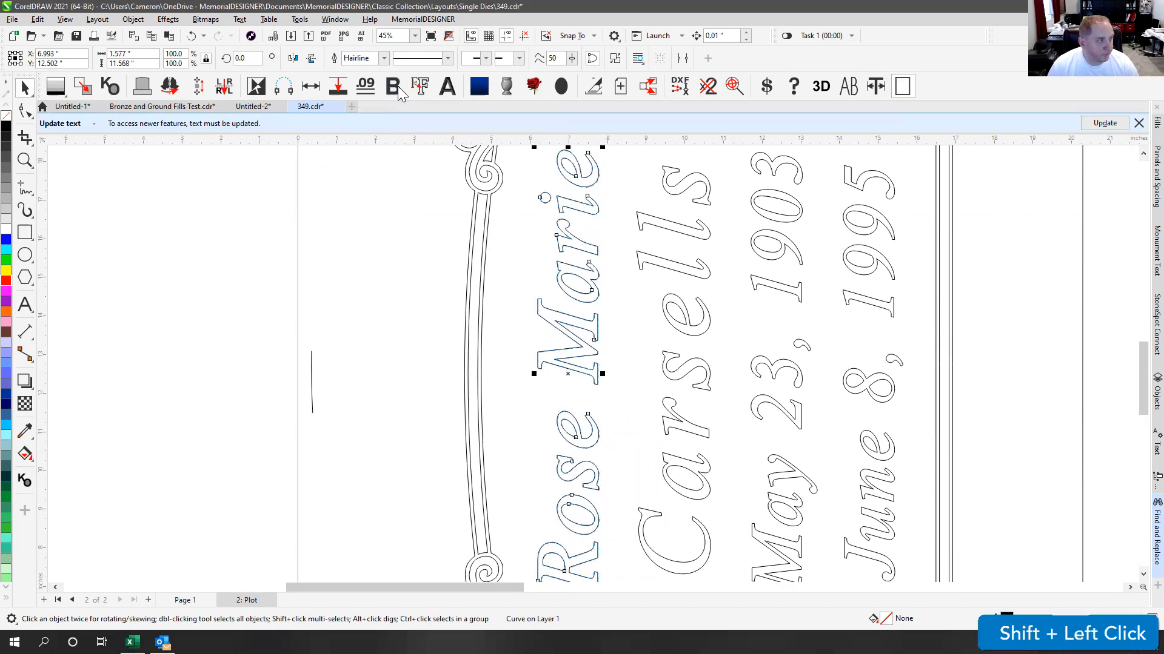
Step: Reselect the Marie lettering, then switch to Page 1
{"action": "left_click", "coordinate": [623, 227]}
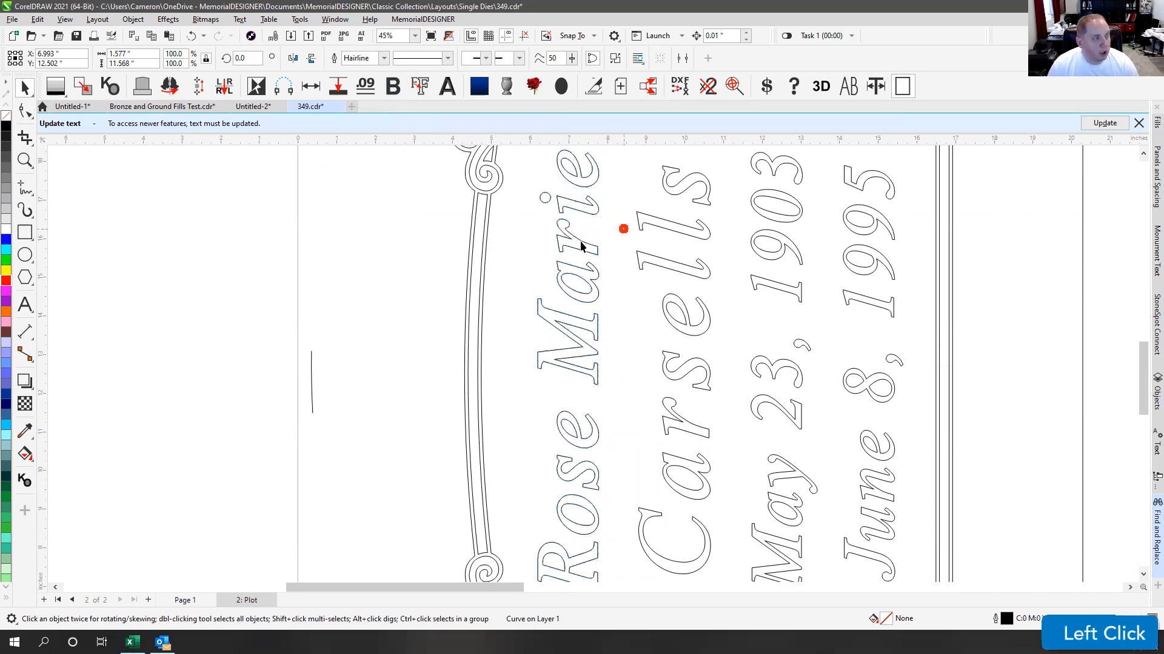
{"action": "left_click", "coordinate": [546, 328]}
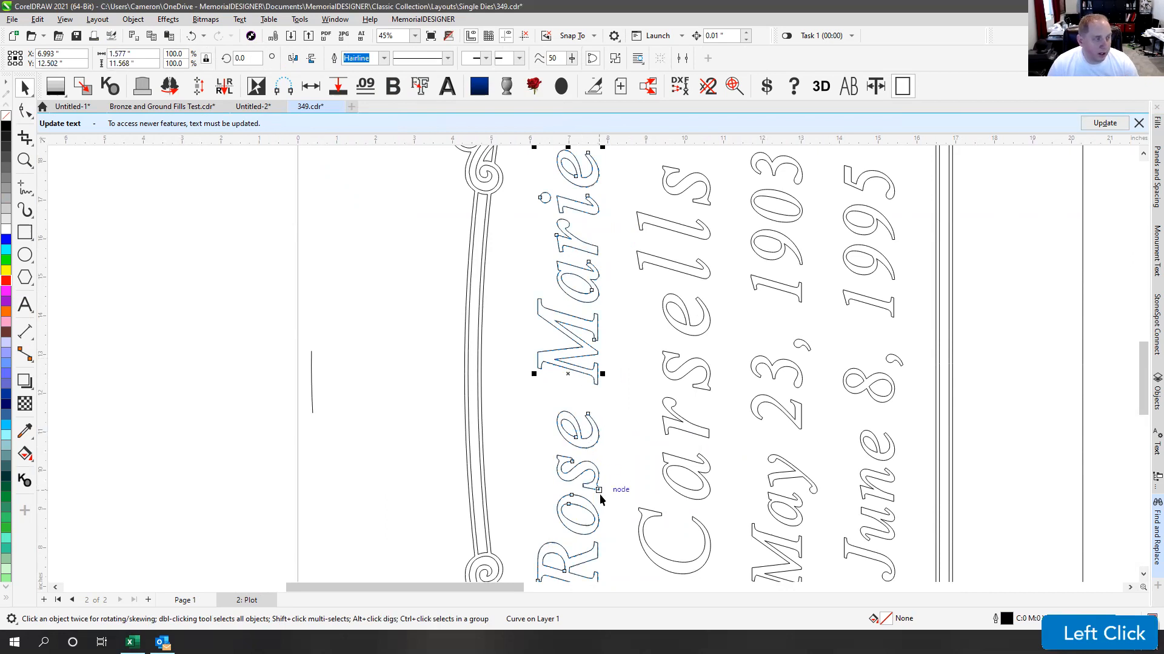
{"action": "scroll", "coordinate": [598, 494], "scroll_direction": "down", "scroll_amount": 1}
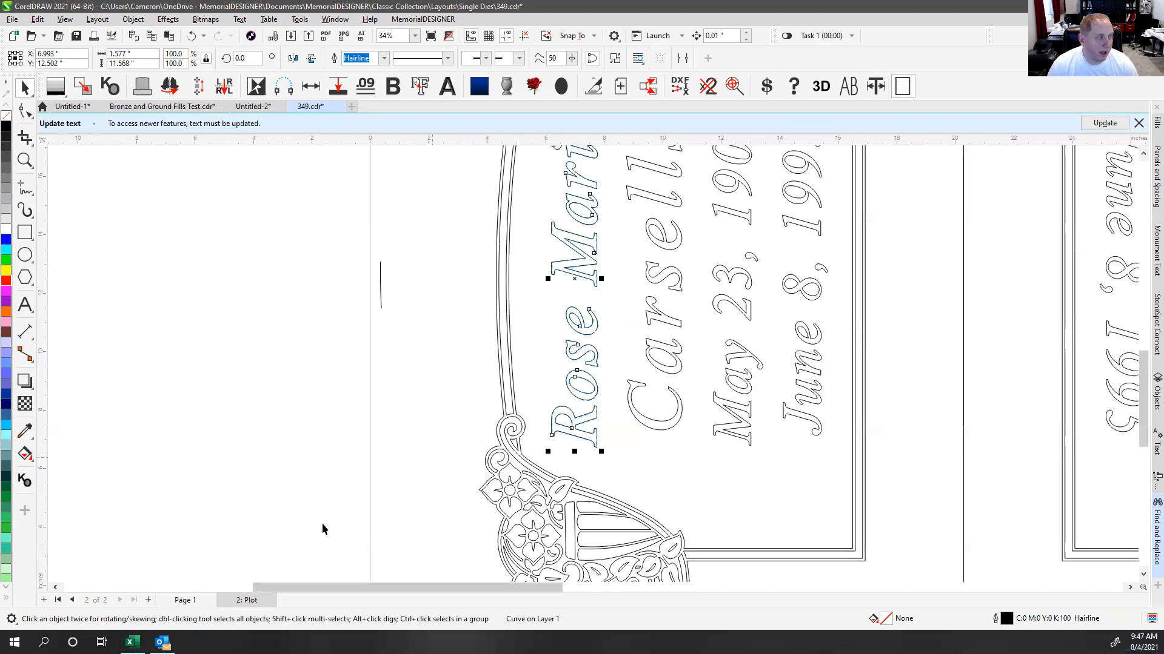
{"action": "left_click", "coordinate": [183, 600]}
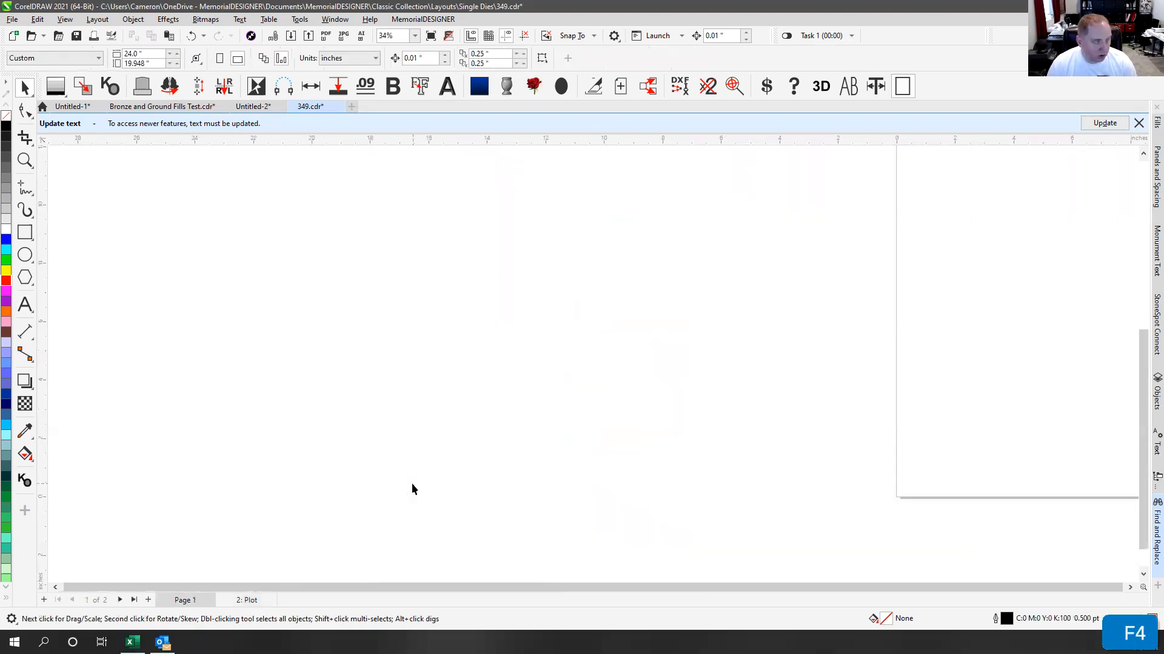
{"action": "key", "text": "F4"}
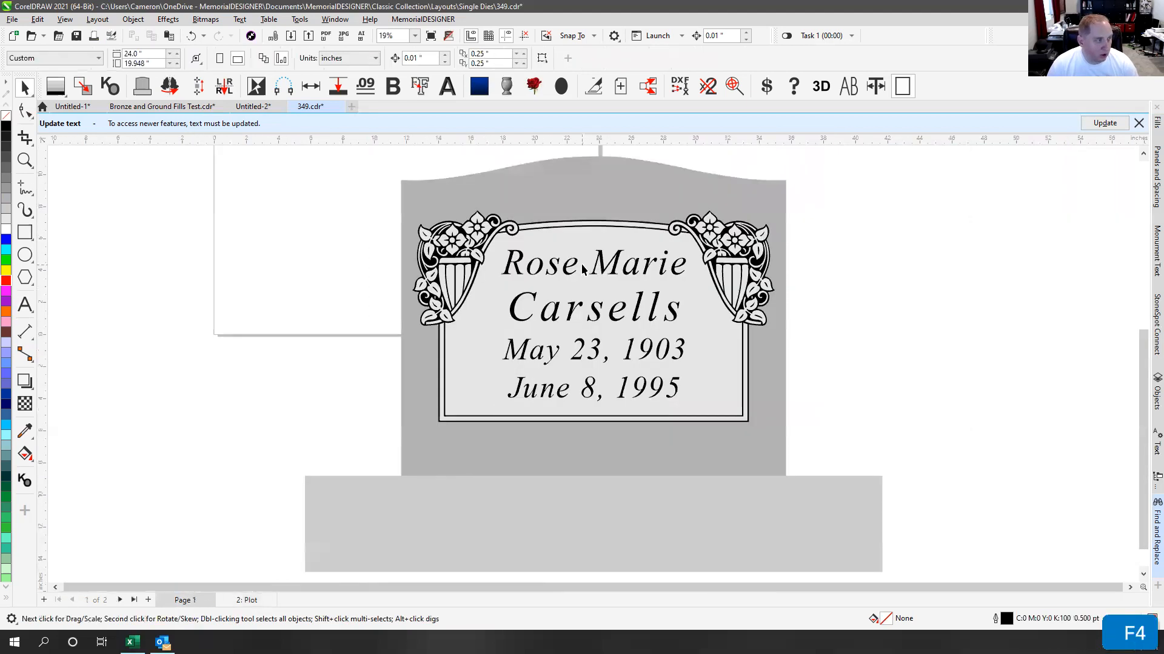
{"action": "left_click", "coordinate": [558, 318]}
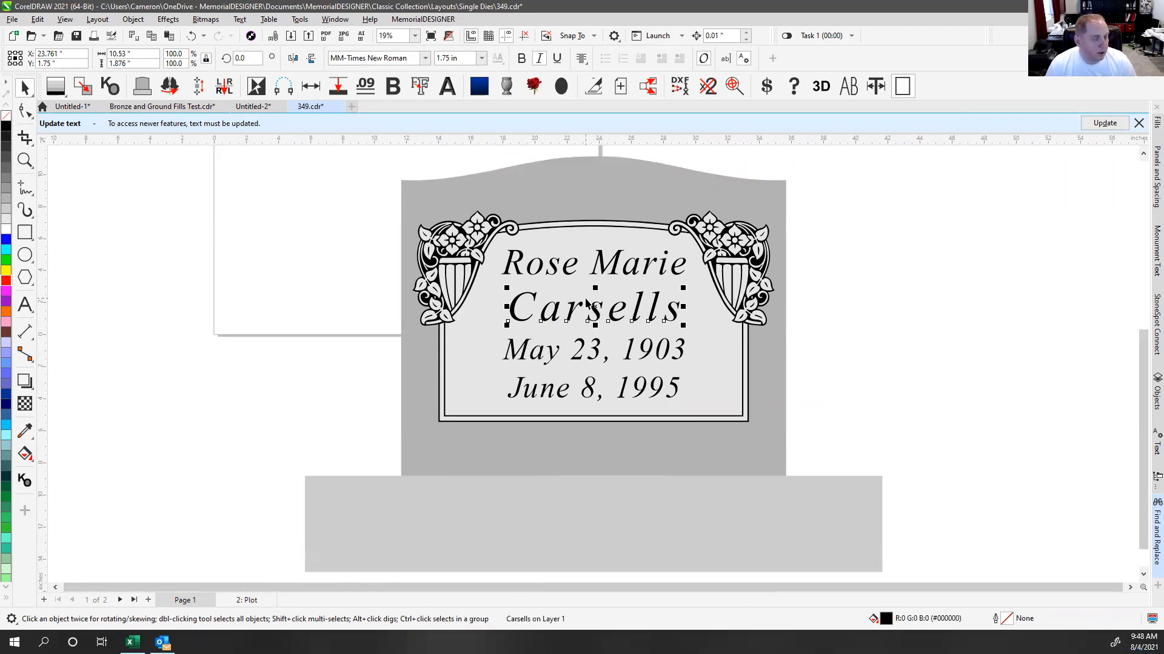
{"action": "left_click", "coordinate": [240, 600]}
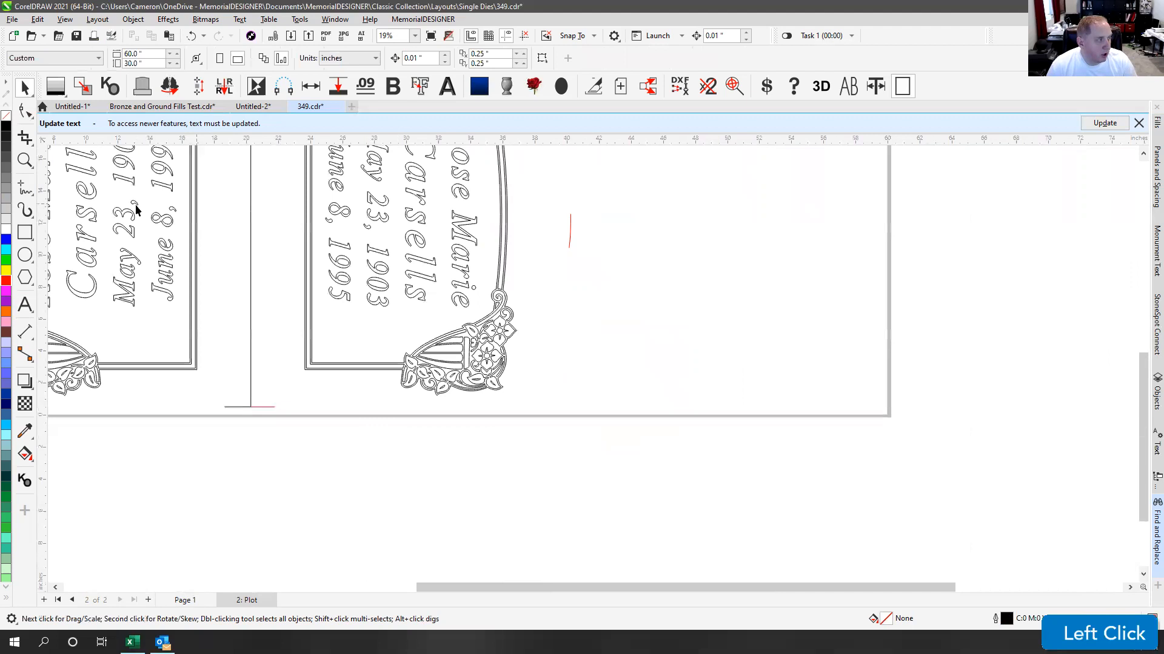
{"action": "key", "text": "F4"}
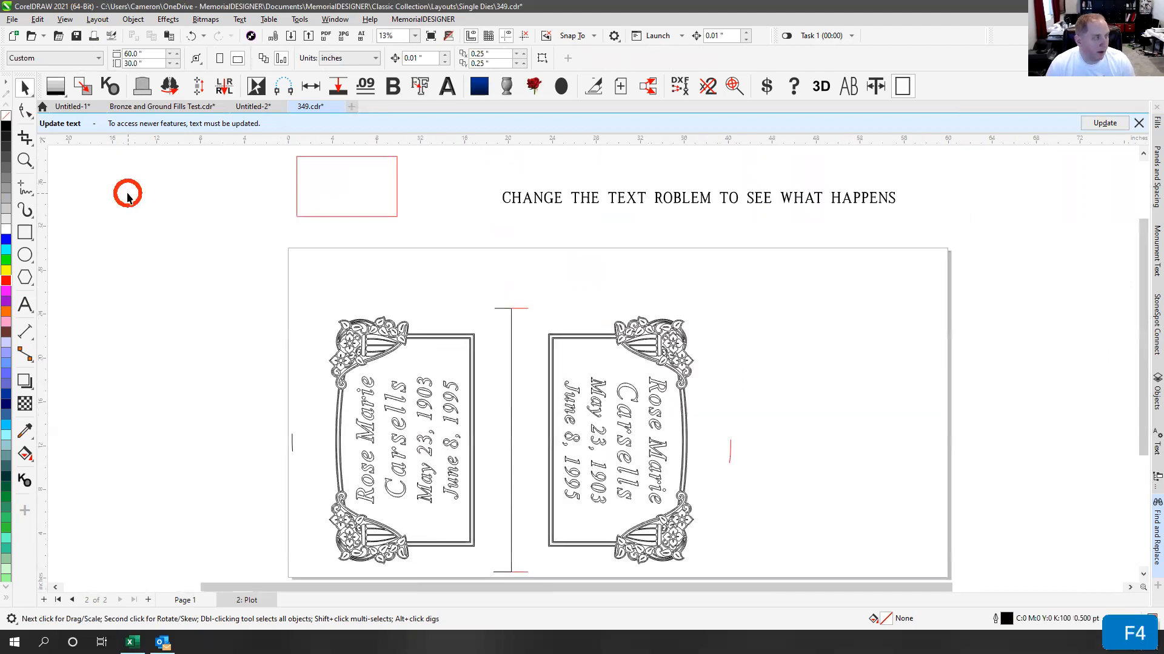
{"action": "left_click", "coordinate": [366, 429]}
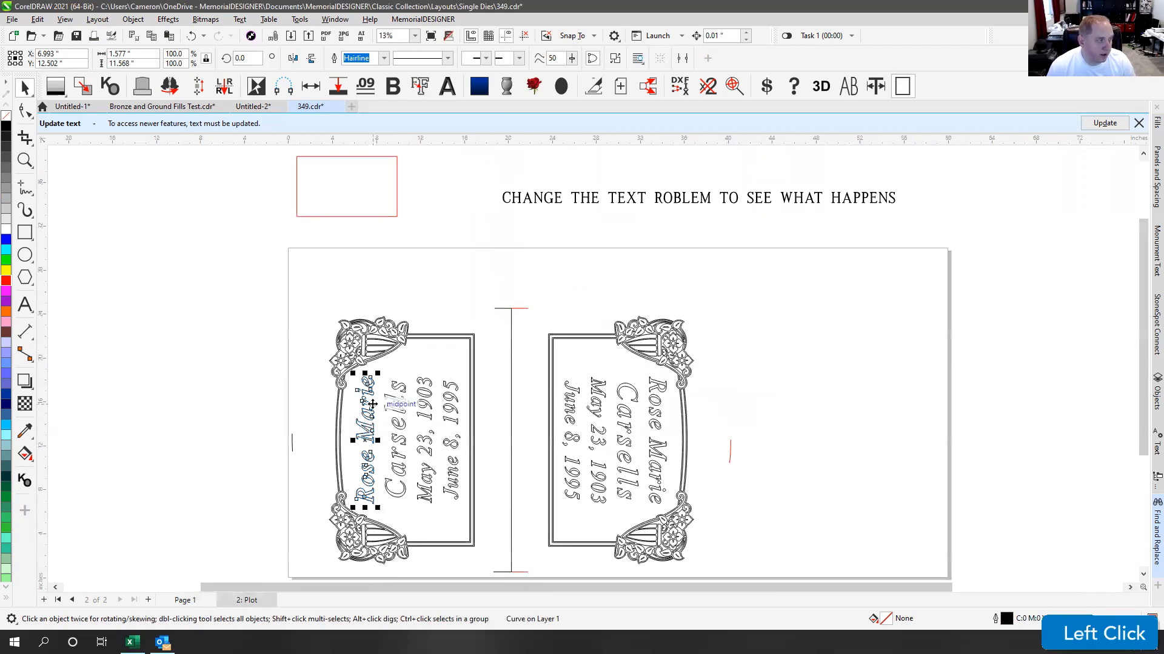
{"action": "scroll", "coordinate": [372, 404], "scroll_direction": "up", "scroll_amount": 6}
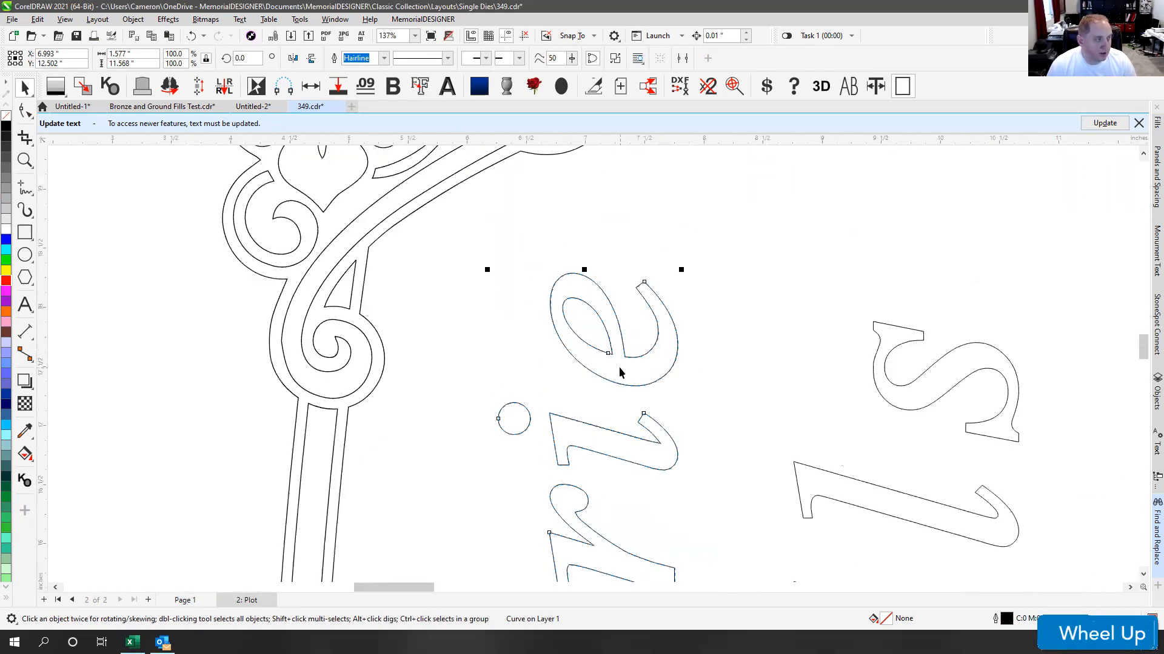
{"action": "scroll", "coordinate": [620, 372], "scroll_direction": "down", "scroll_amount": 3}
{"action": "key", "text": "F4"}
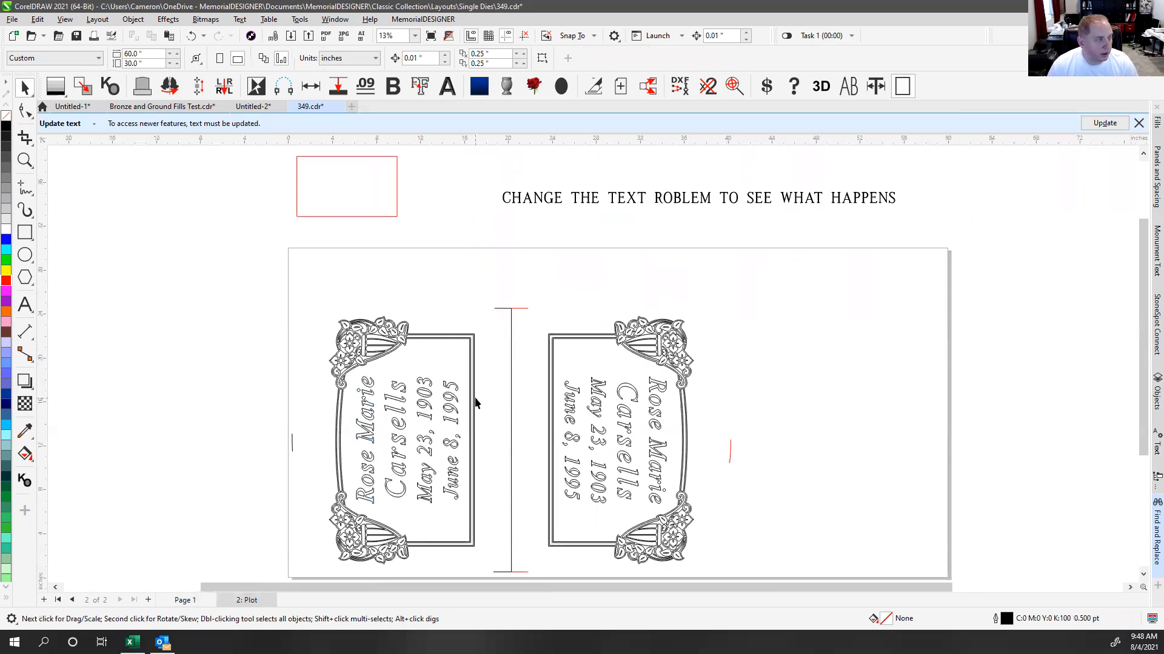
{"action": "left_click", "coordinate": [549, 202]}
{"action": "left_click", "coordinate": [604, 241]}
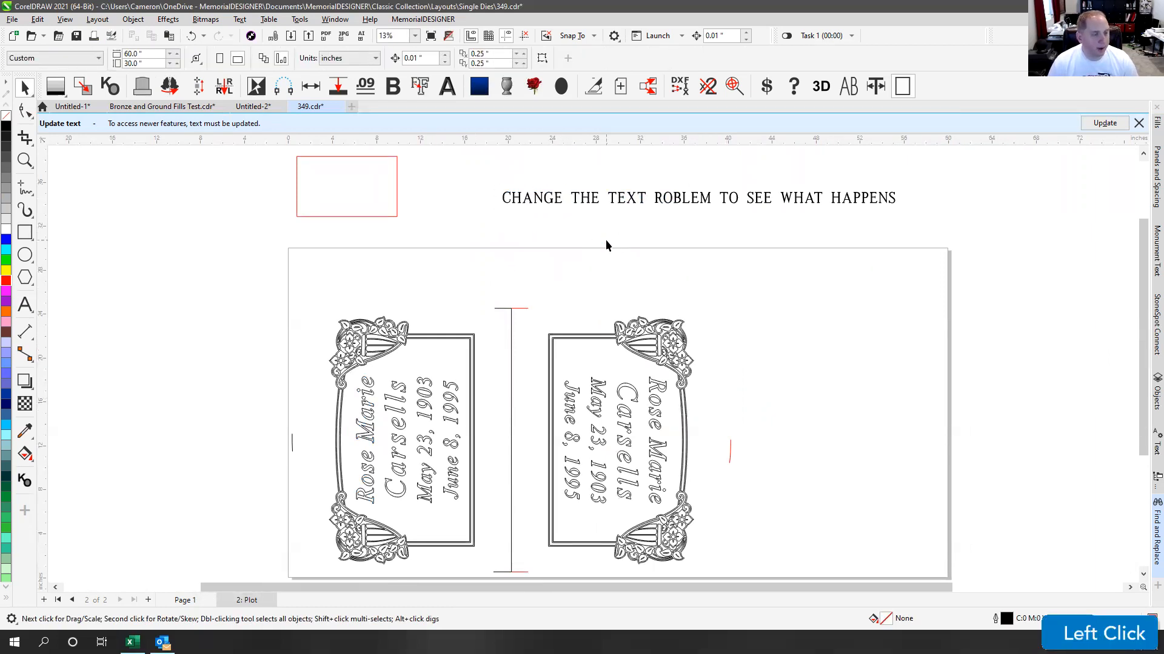